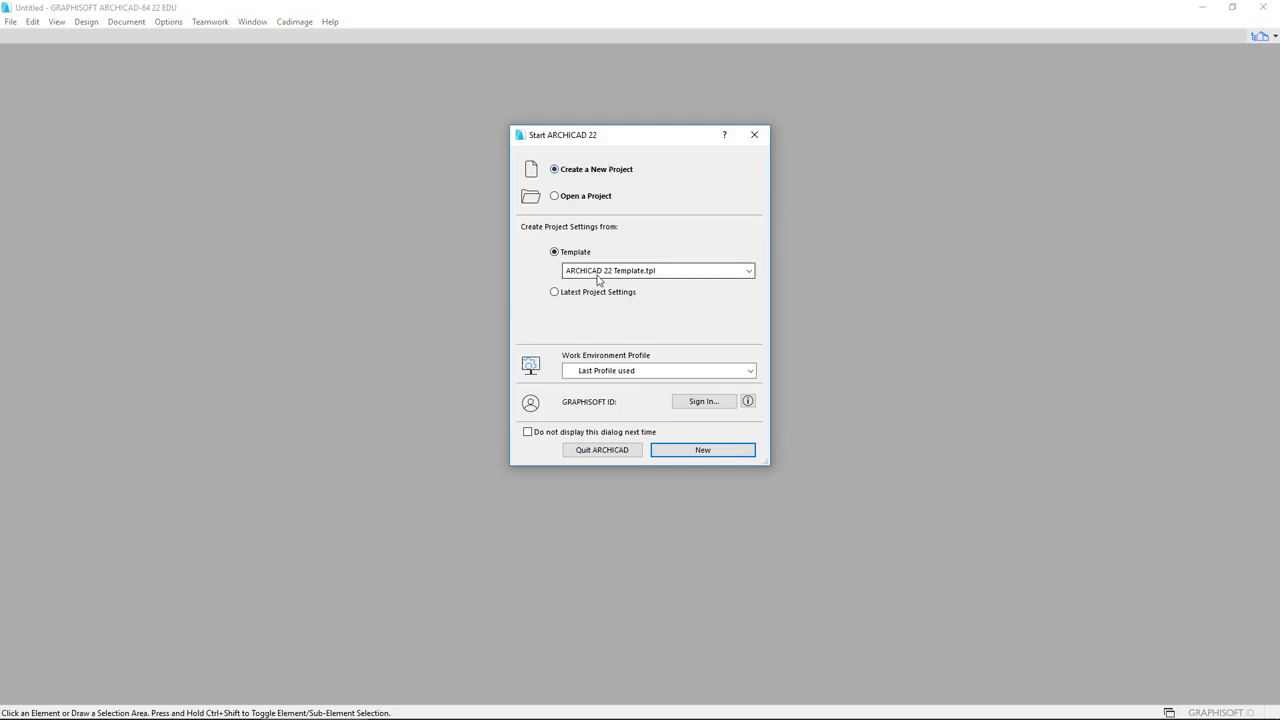
- Create a new project from the ARCHICAD 22 template and look through its project map, view map and layout book
left_click(697, 452)
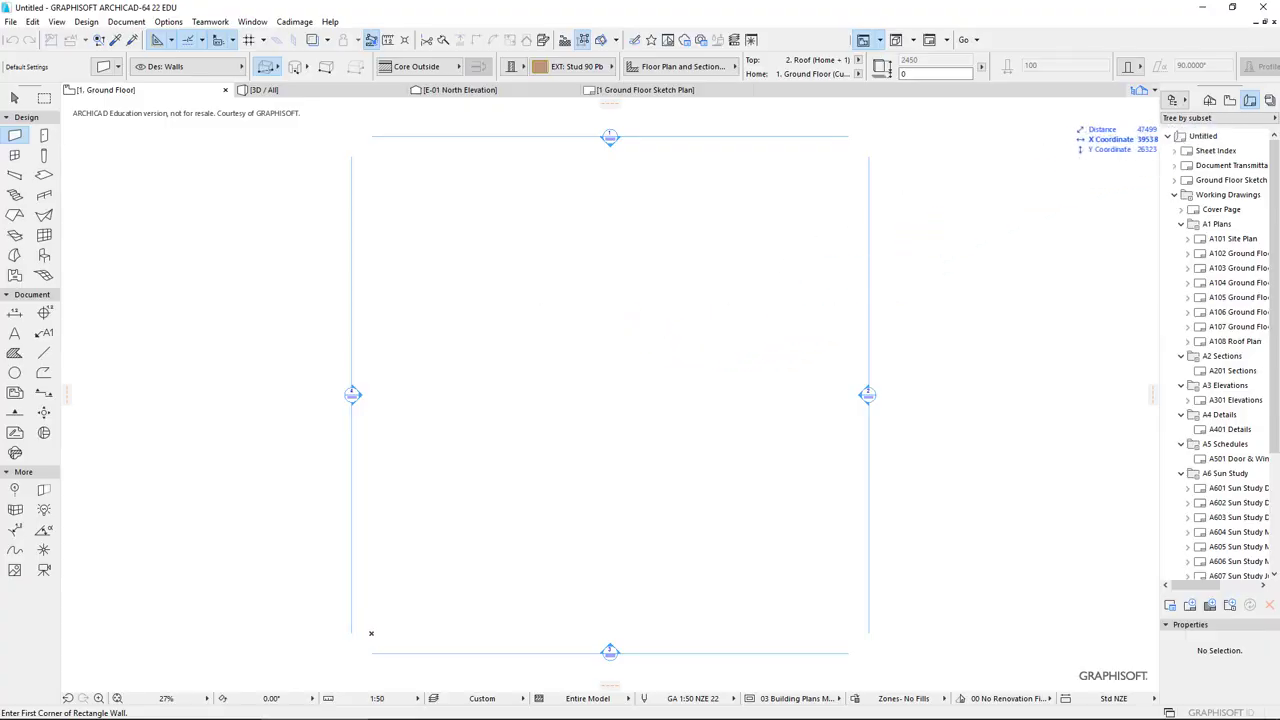
left_click(1210, 102)
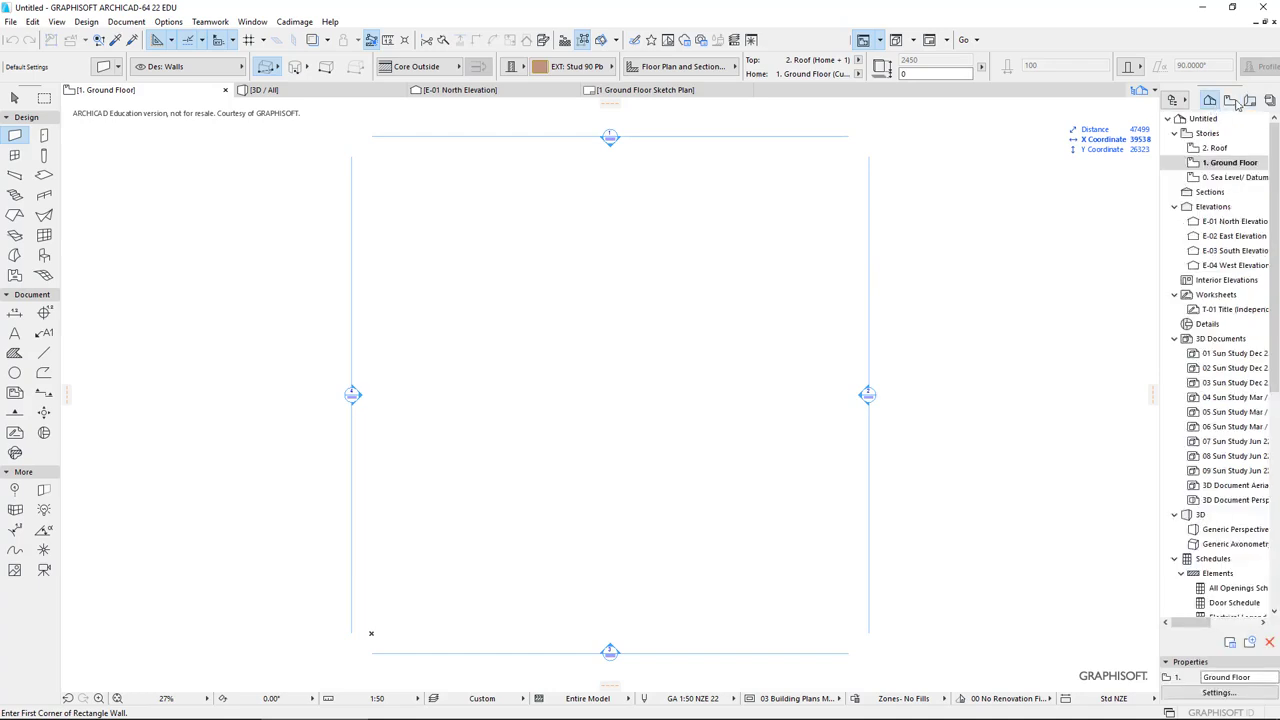
left_click(1230, 101)
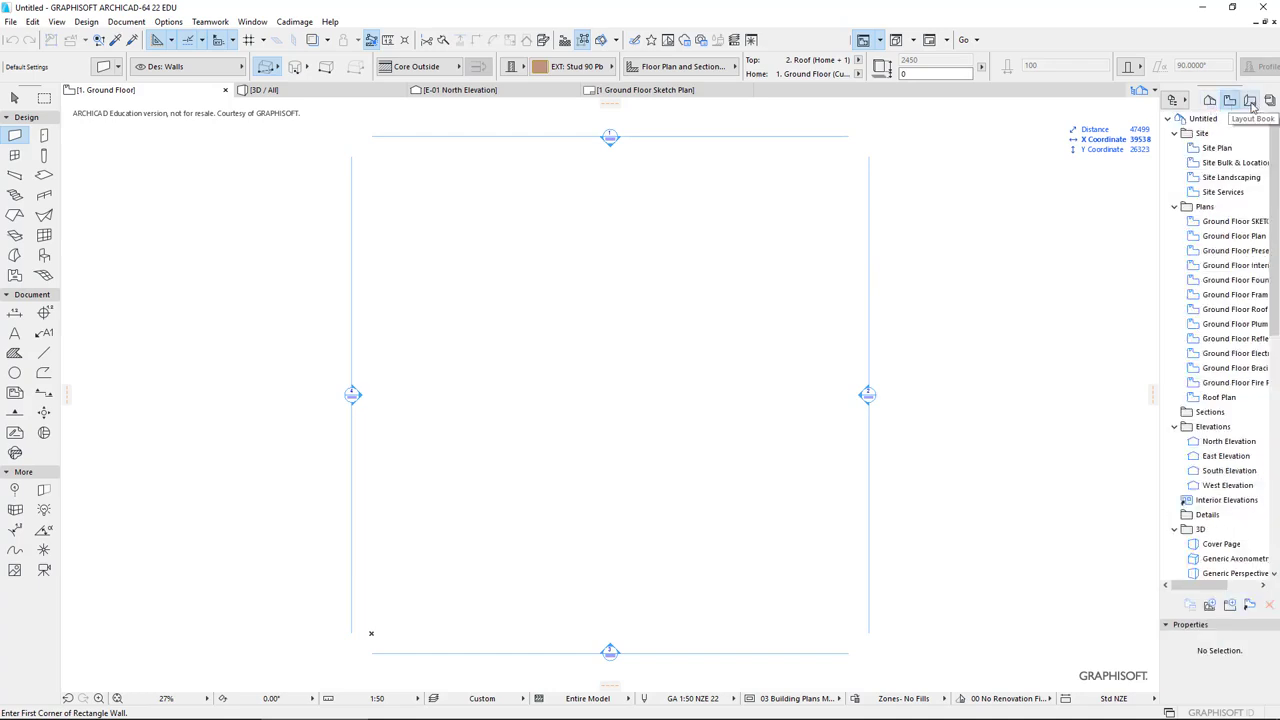
left_click(1254, 103)
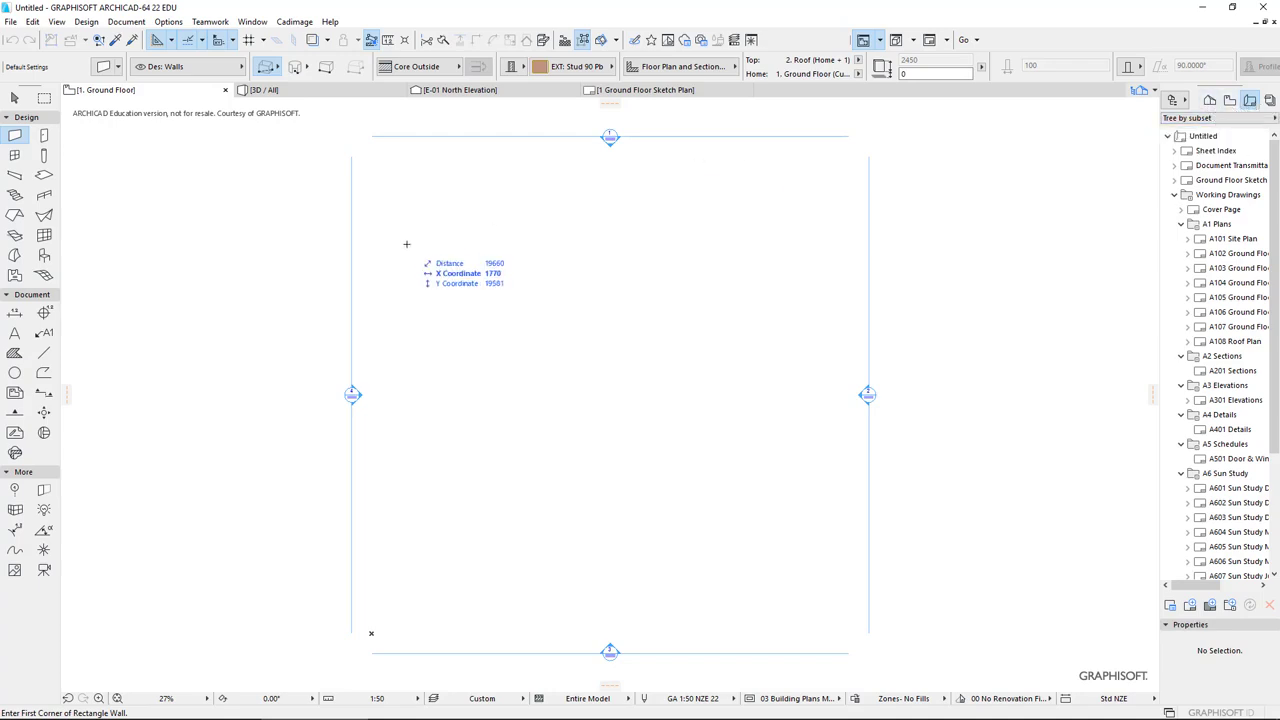
- In the wall default settings, choose the EXT: Stud 90 composite, then switch the wall structure to basic
double_click(17, 138)
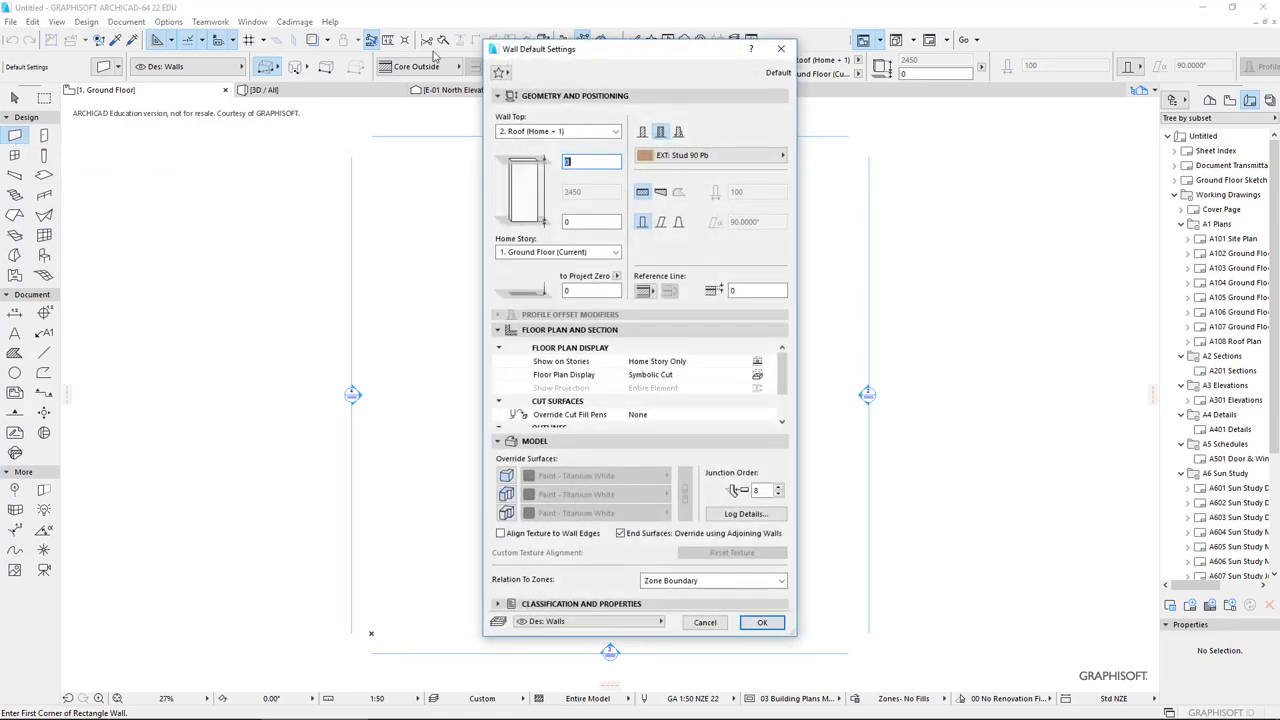
left_click(778, 157)
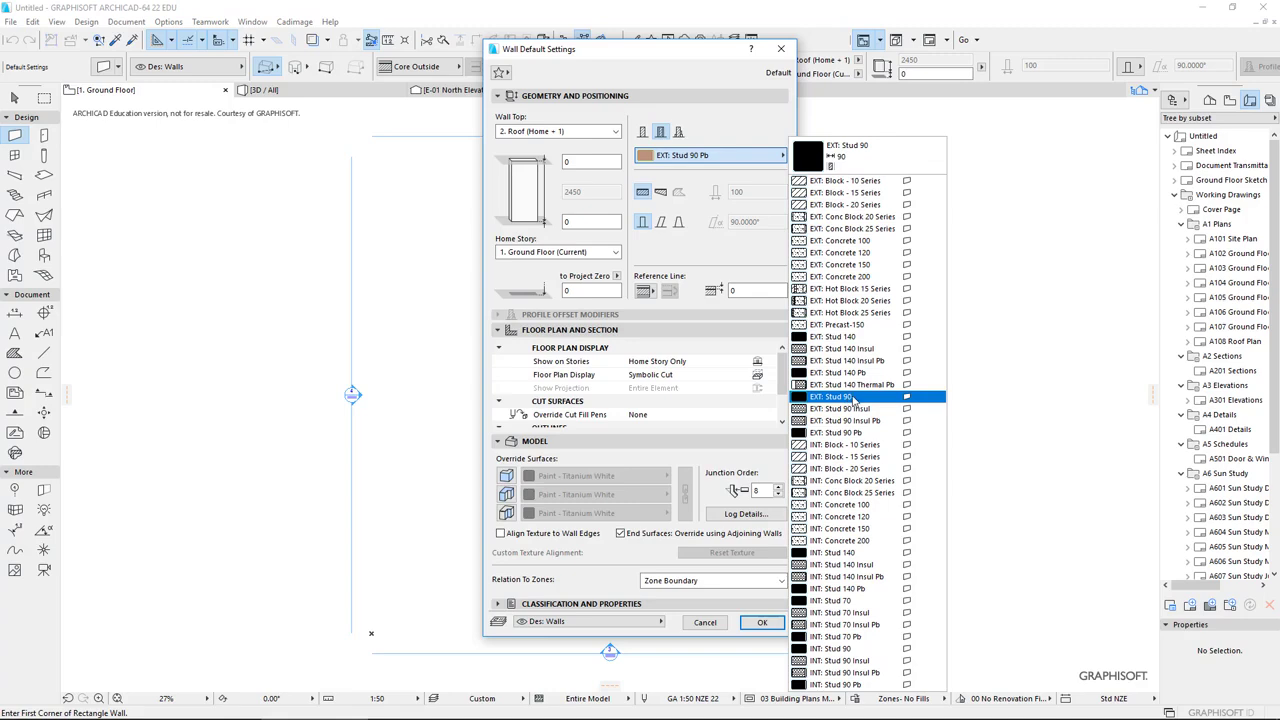
left_click(864, 398)
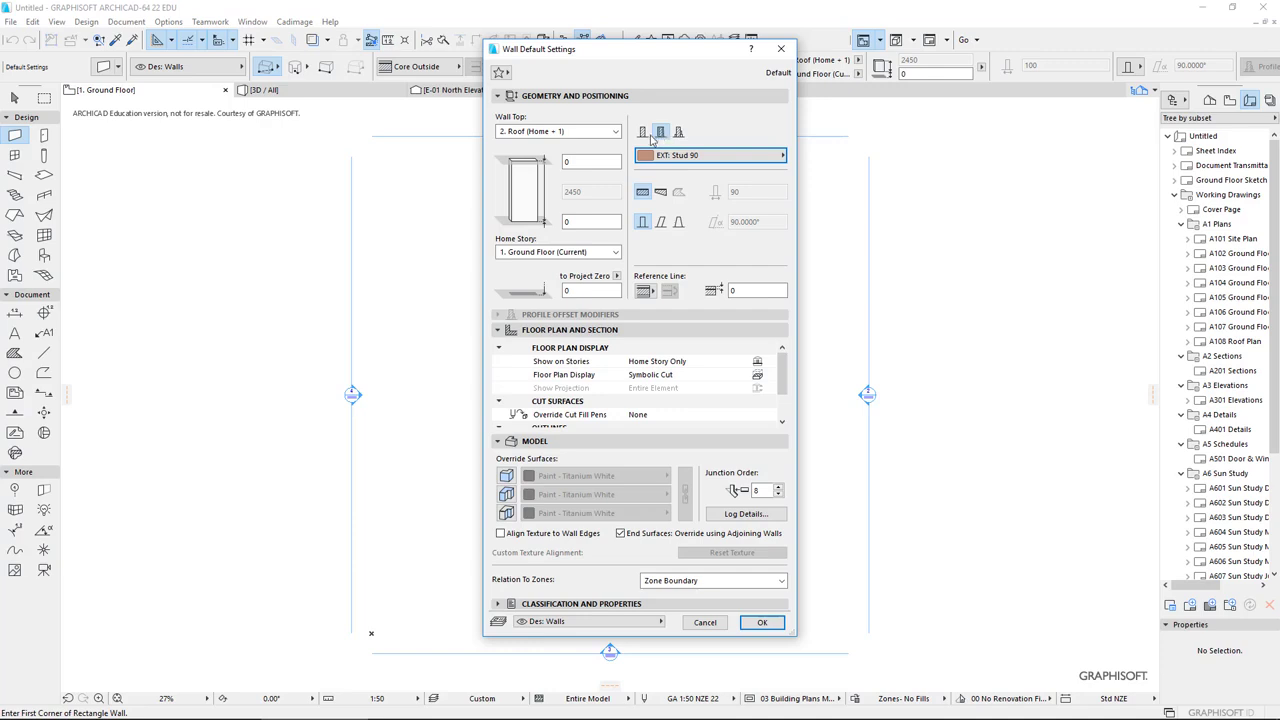
left_click(643, 134)
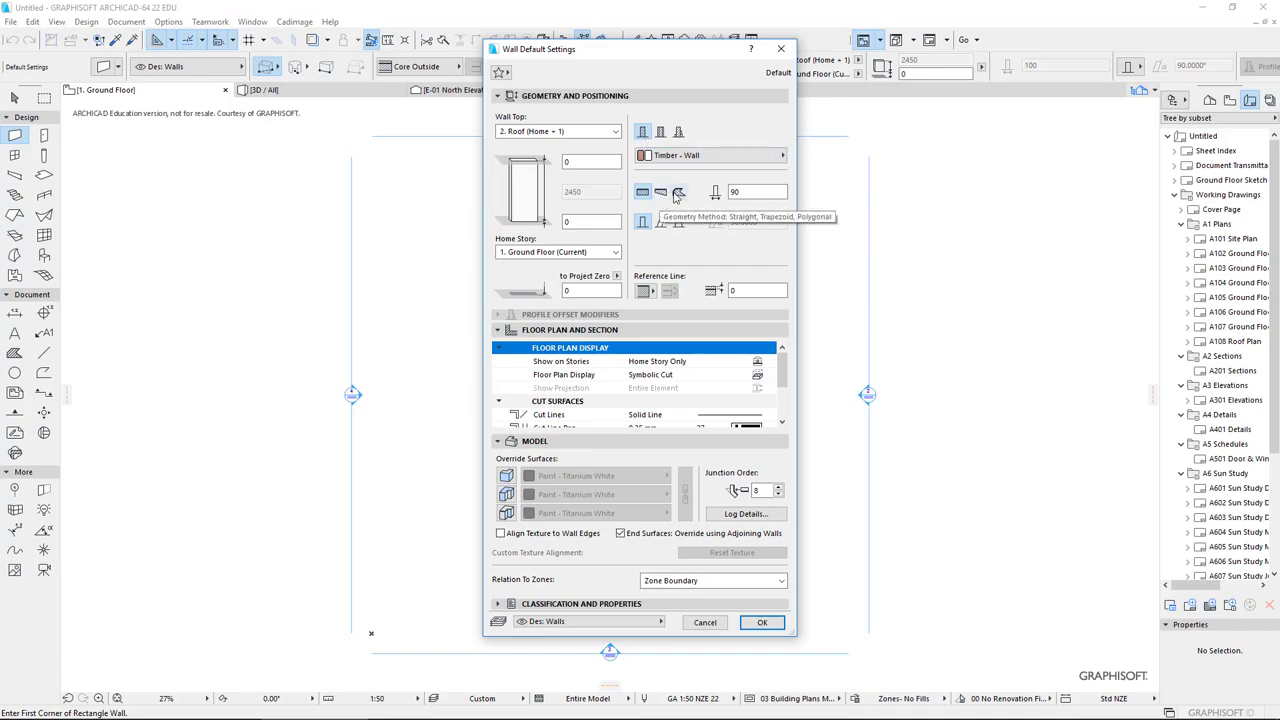
- Set the default wall top to Not Linked and the wall height to 3600
left_click(616, 134)
left_click(586, 169)
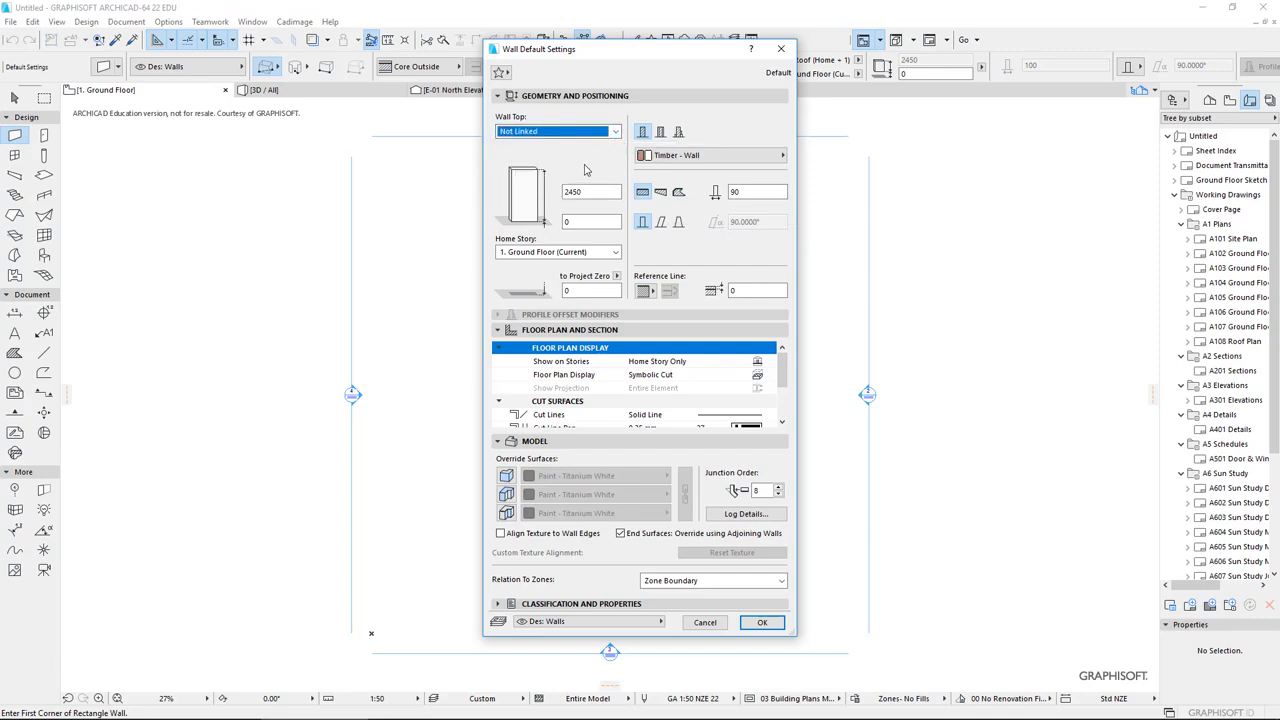
left_click(567, 222)
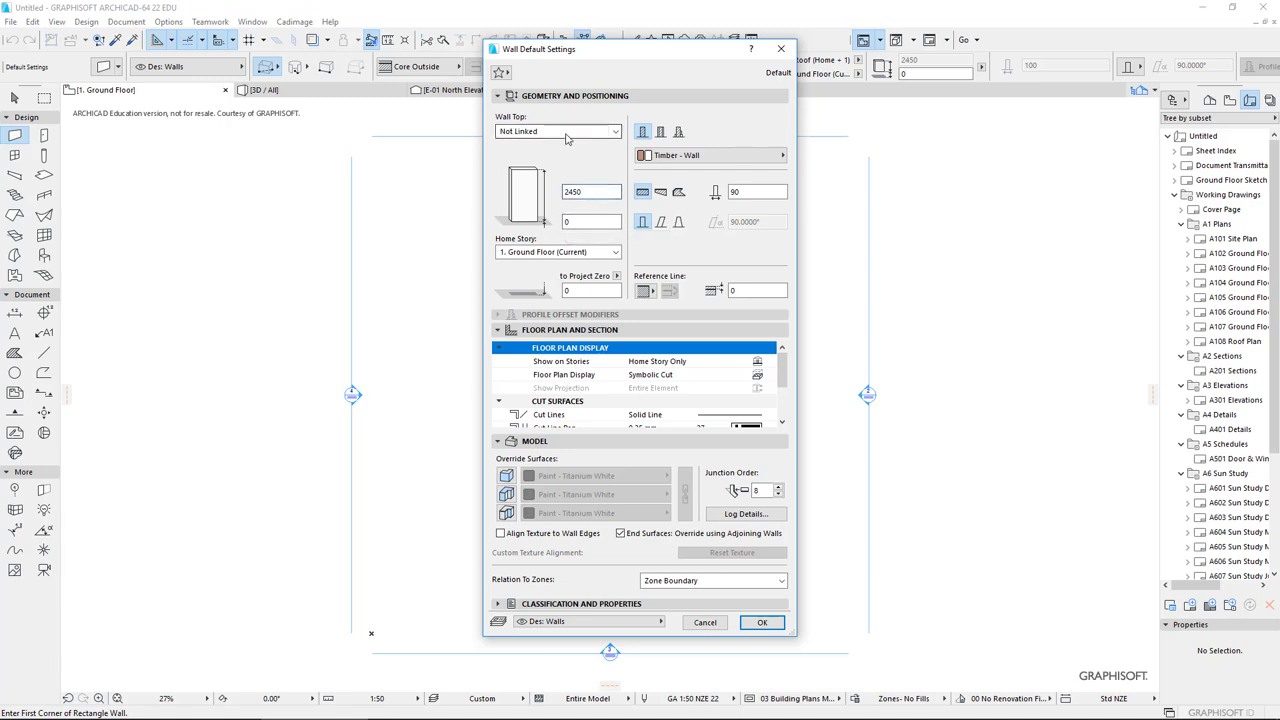
left_click_drag(588, 192, 561, 191)
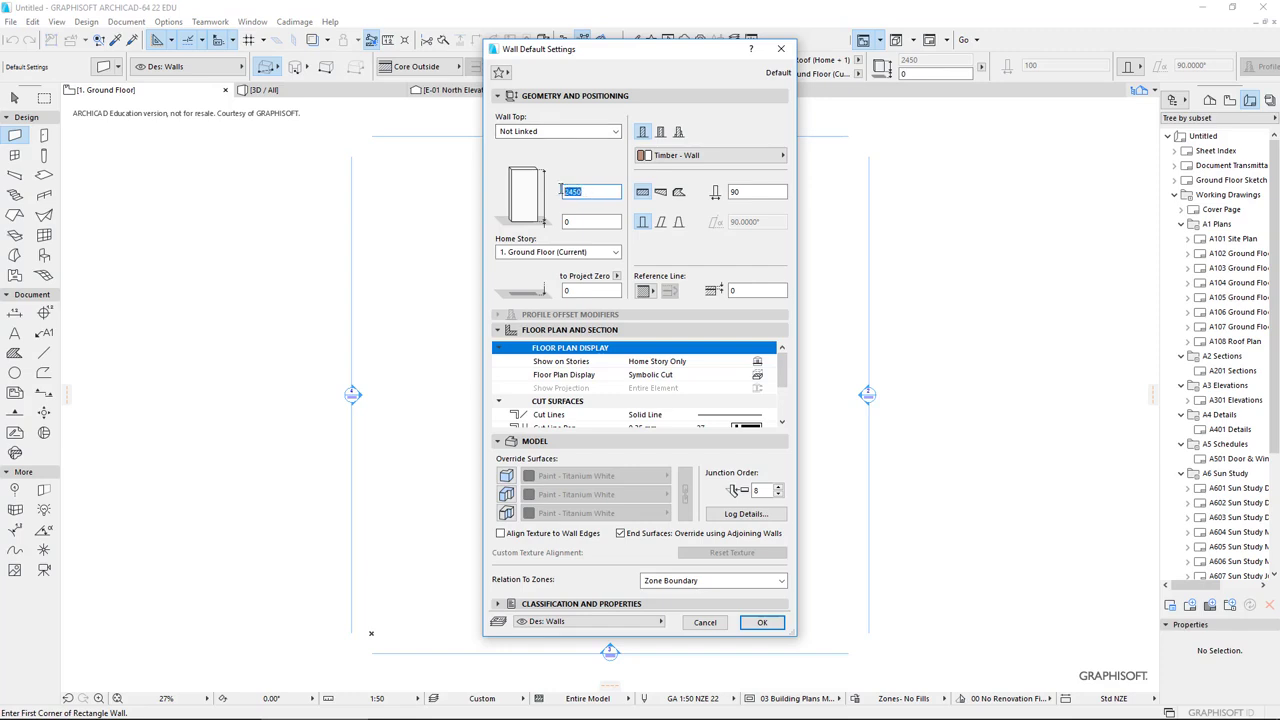
type("2550")
key("BackSpace")
key("BackSpace")
key("BackSpace")
key("BackSpace")
type("3600")
- Check the Show on Stories and layer options, keep Home Story Only and Des: Walls, and accept the wall defaults
left_click(552, 364)
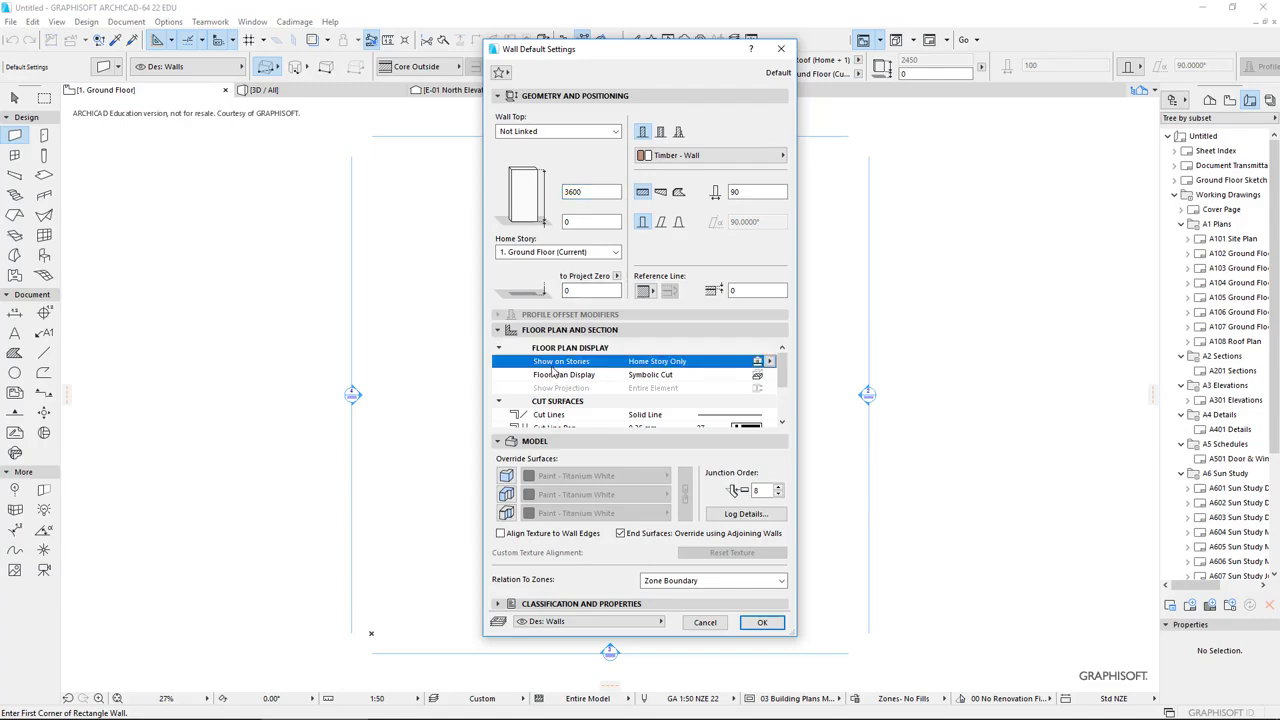
left_click(769, 362)
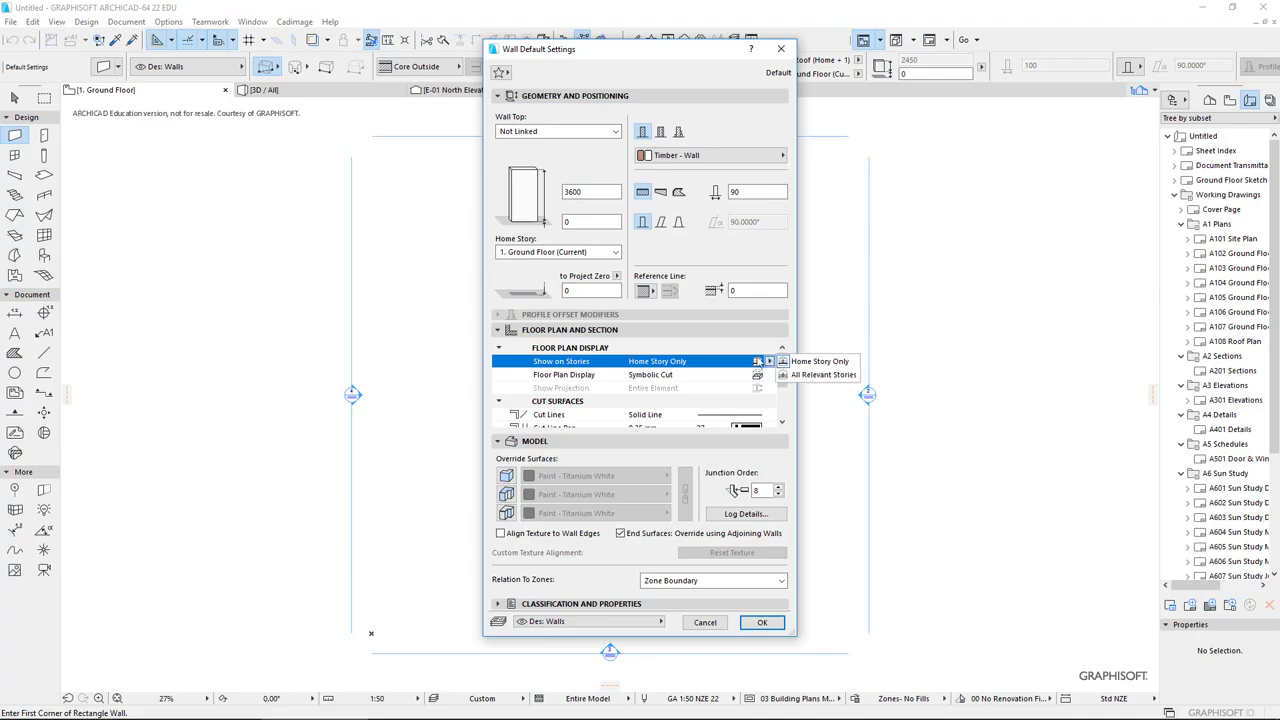
left_click(752, 363)
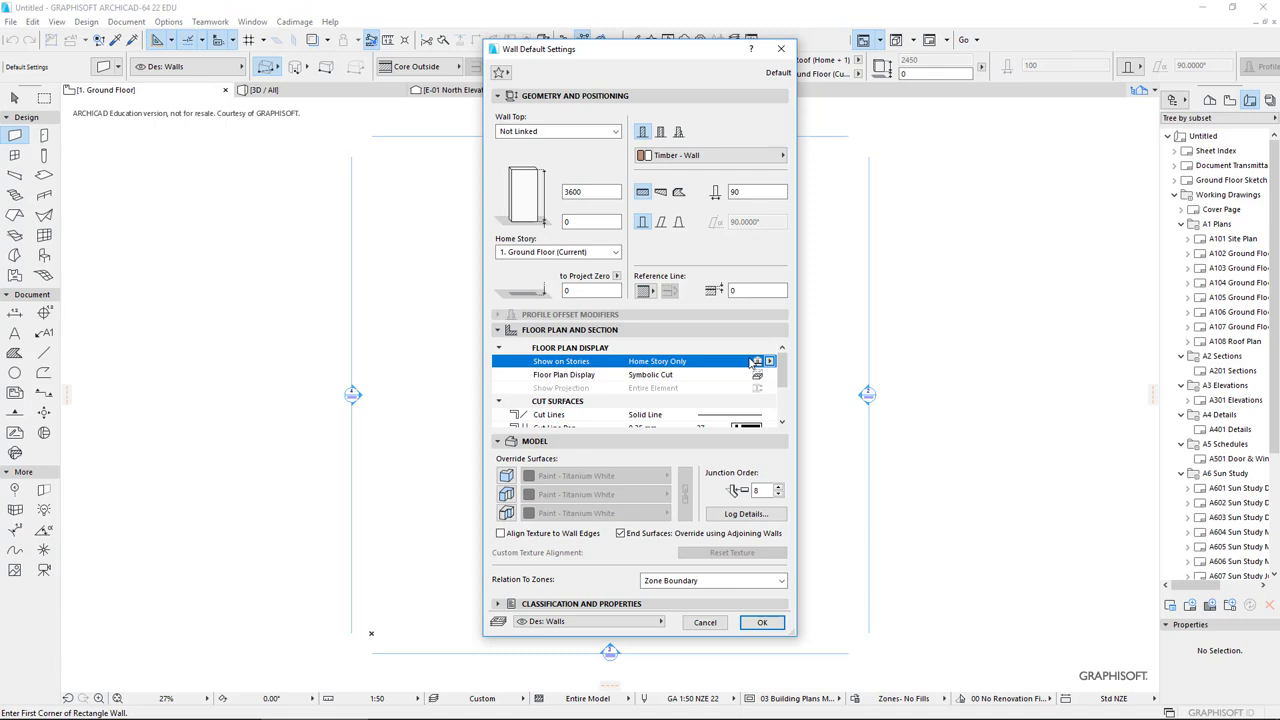
left_click(655, 626)
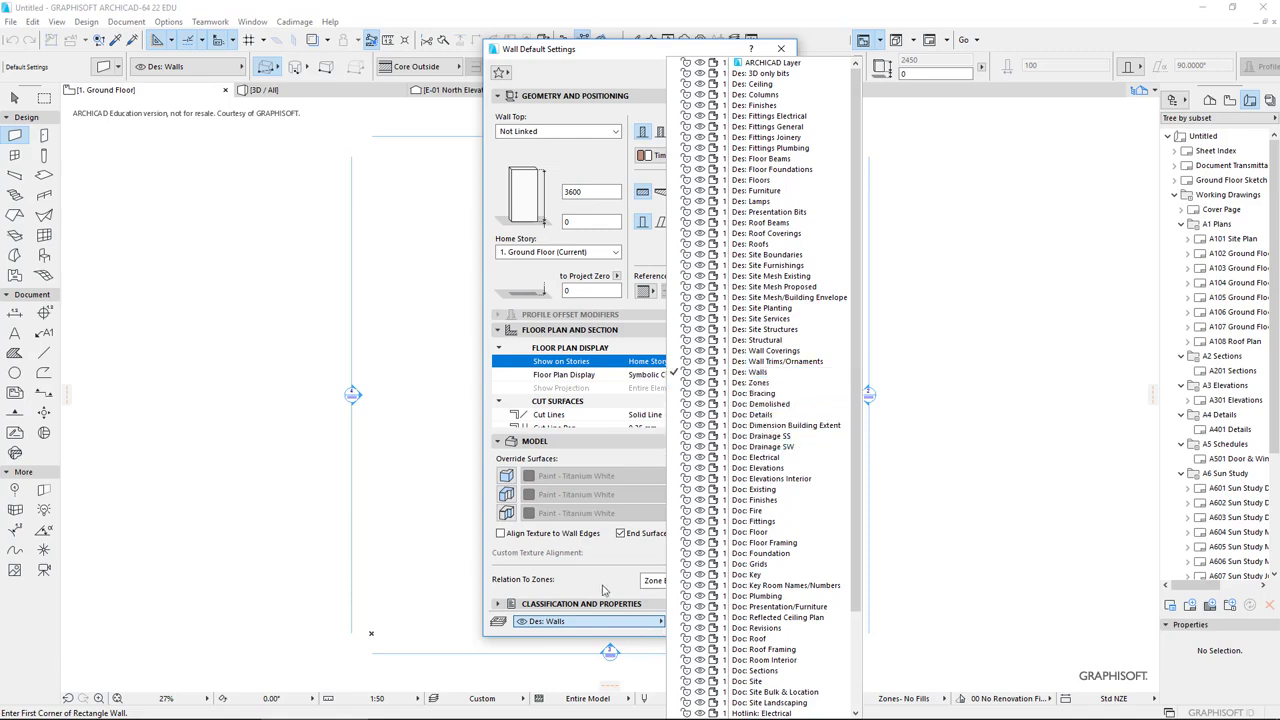
left_click(587, 626)
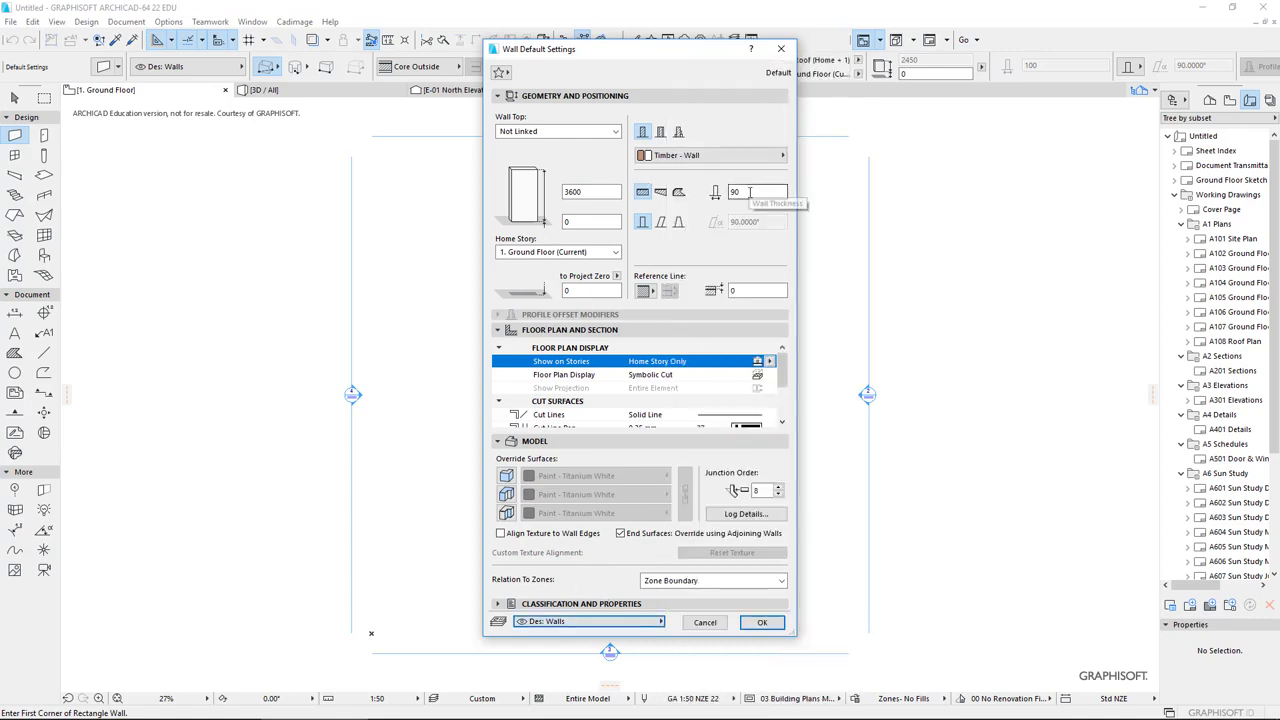
left_click(763, 623)
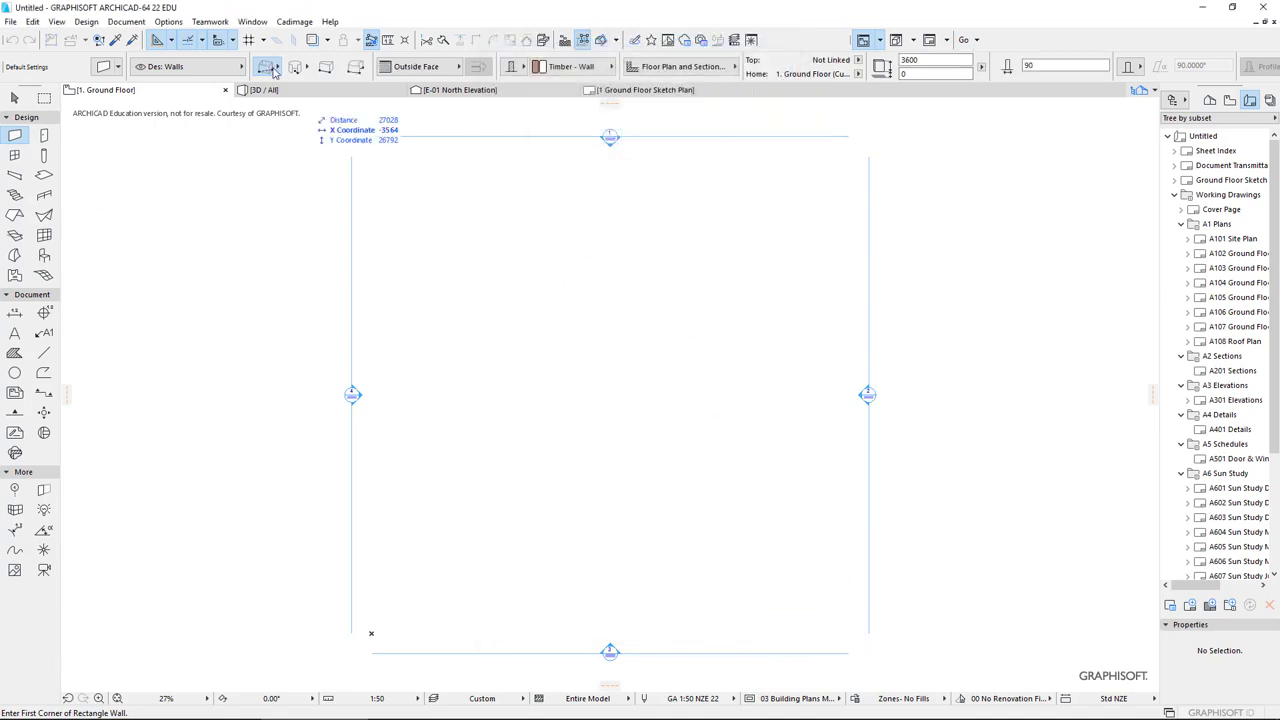
- Draw a rectangular wall enclosure measuring 4200 by 2400 on the ground floor plan
left_click(276, 68)
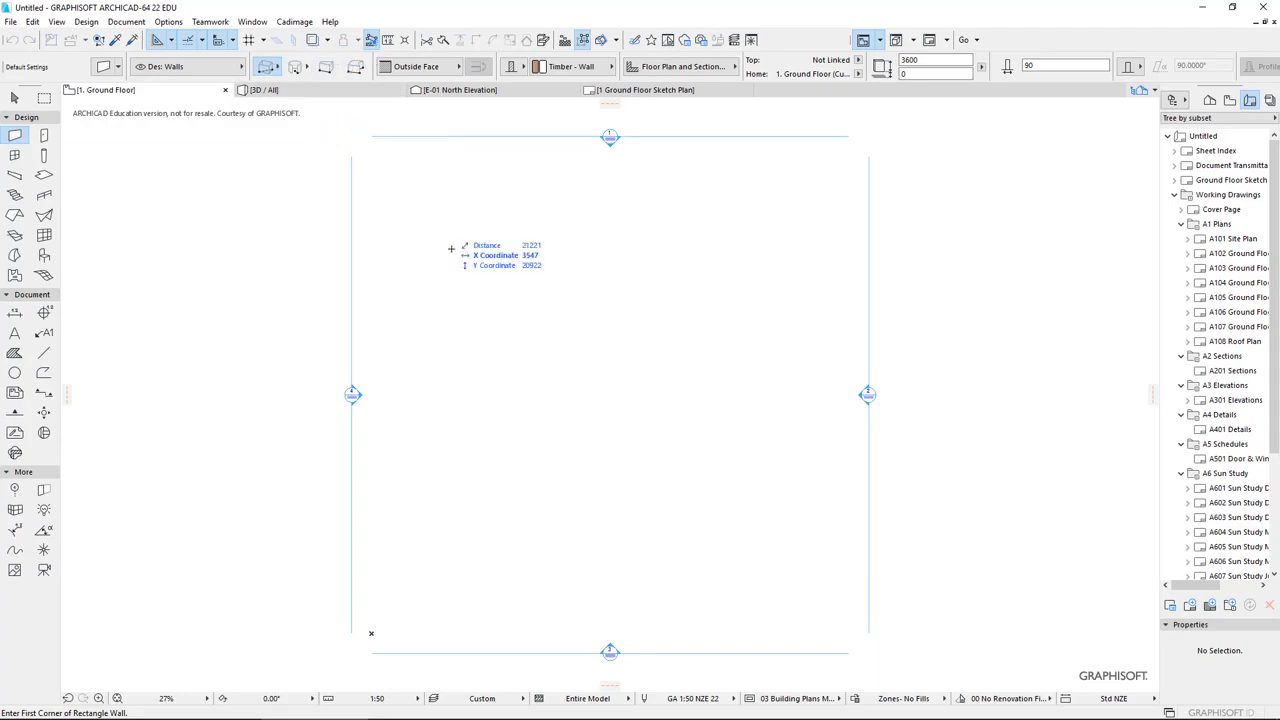
left_click(488, 325)
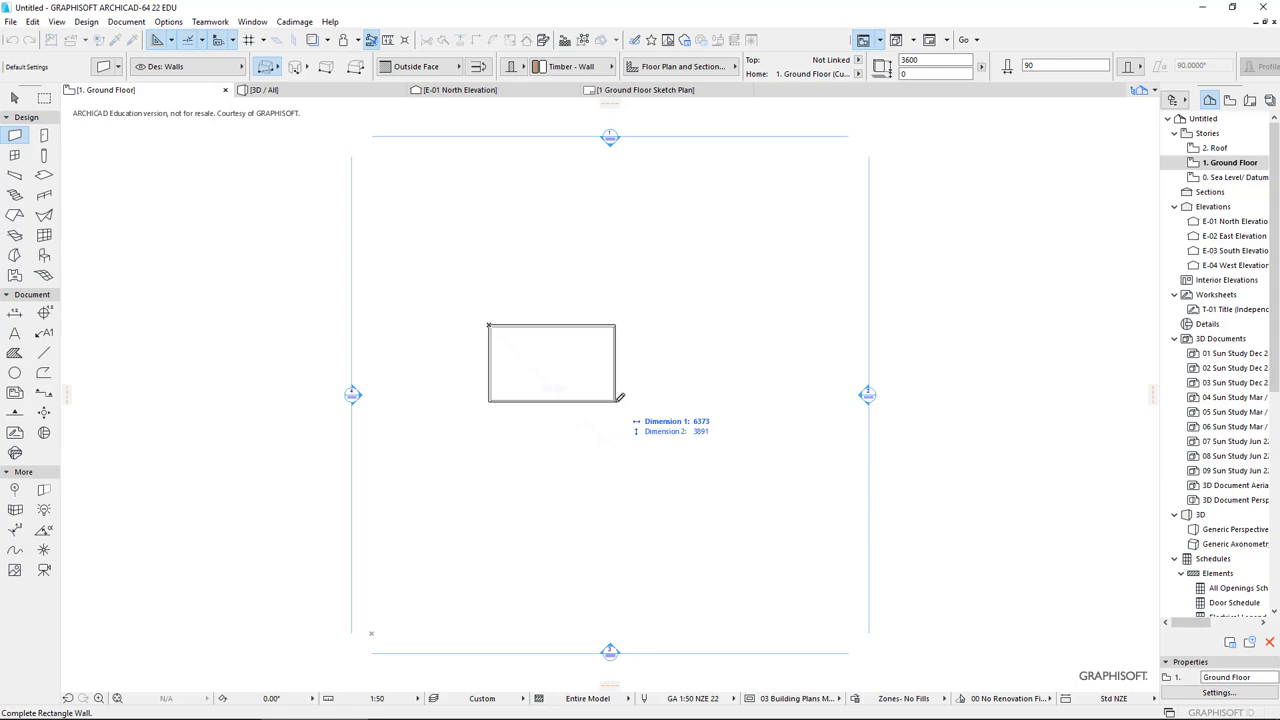
type("4200")
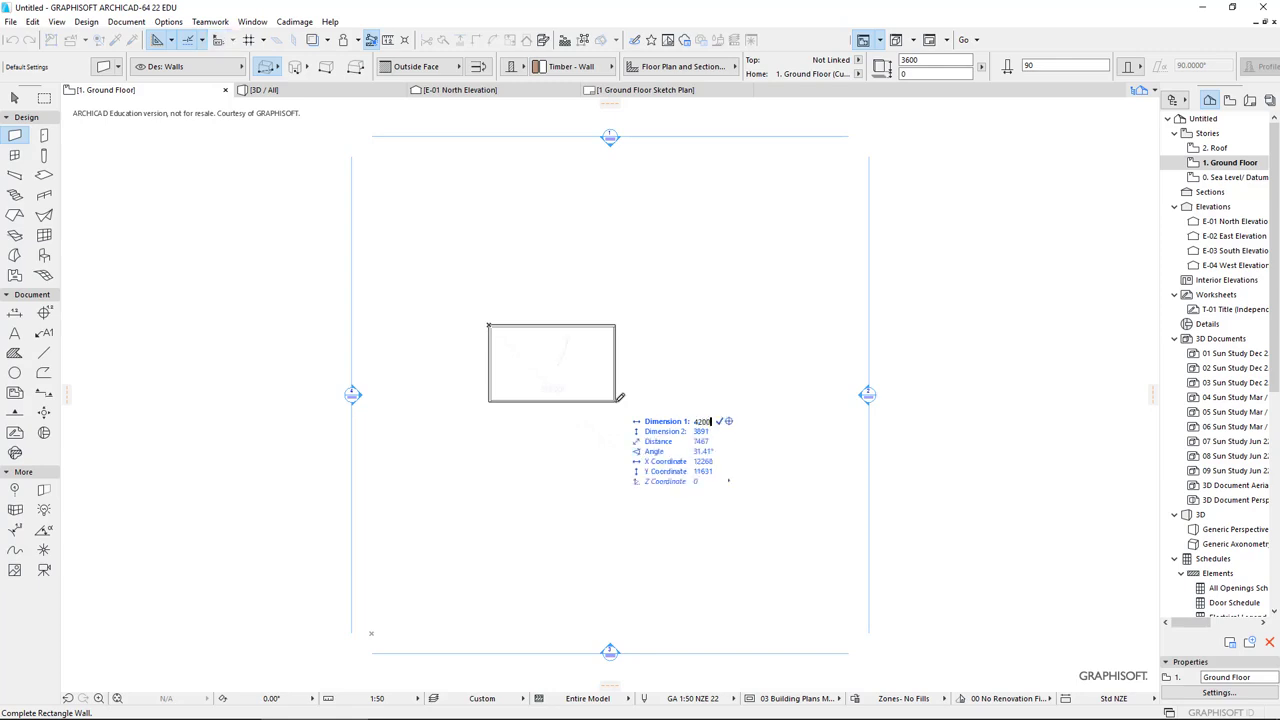
key("Tab")
type("2400")
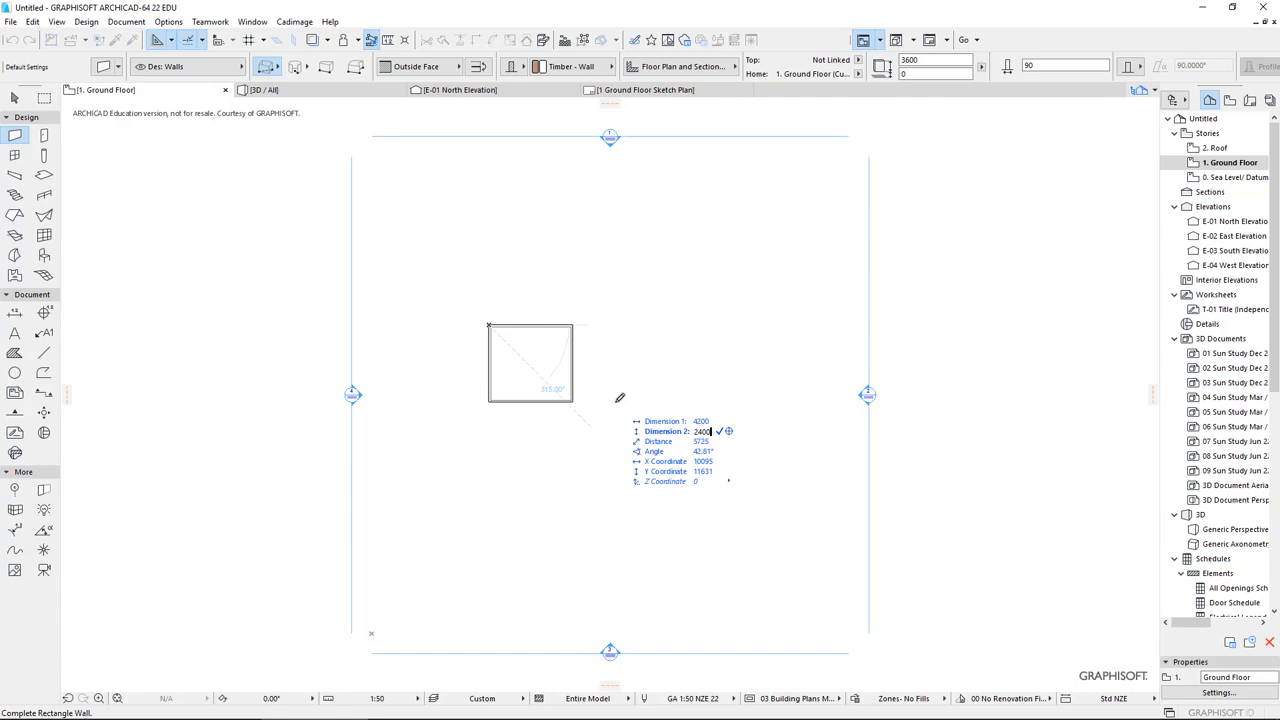
key("Return")
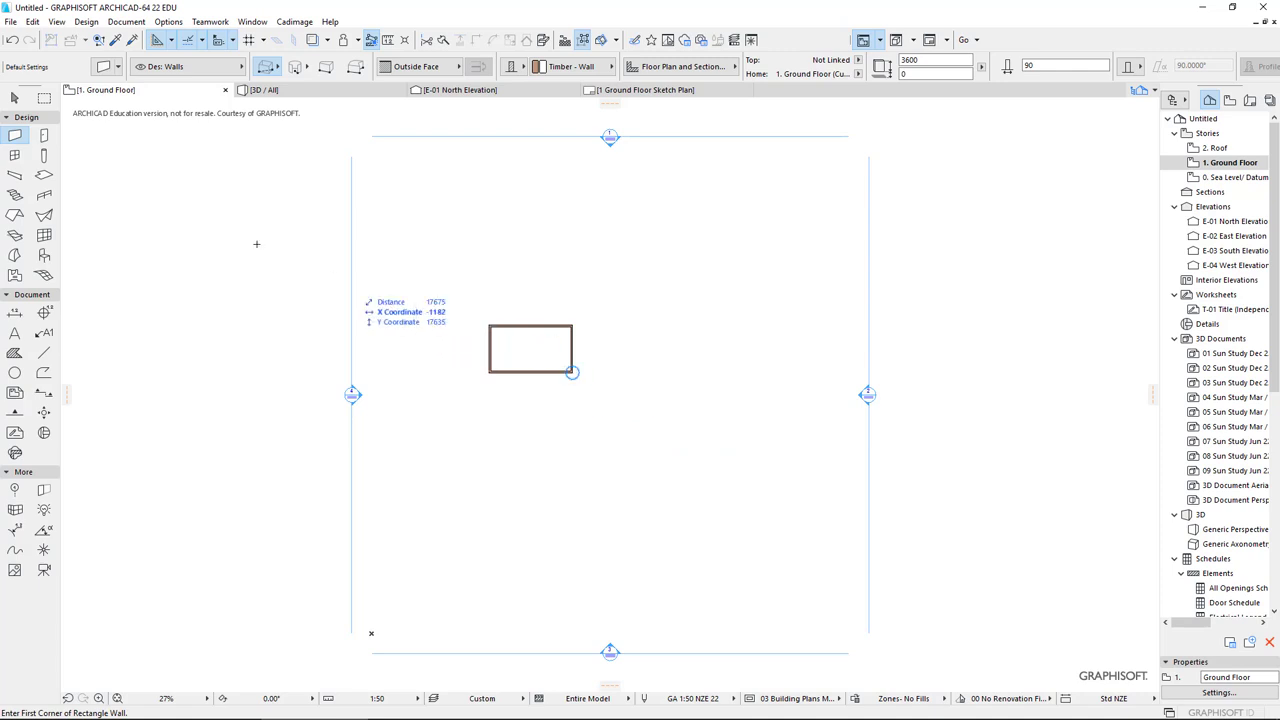
- View the wall enclosure in 3D and return to the ground floor plan
left_click(14, 97)
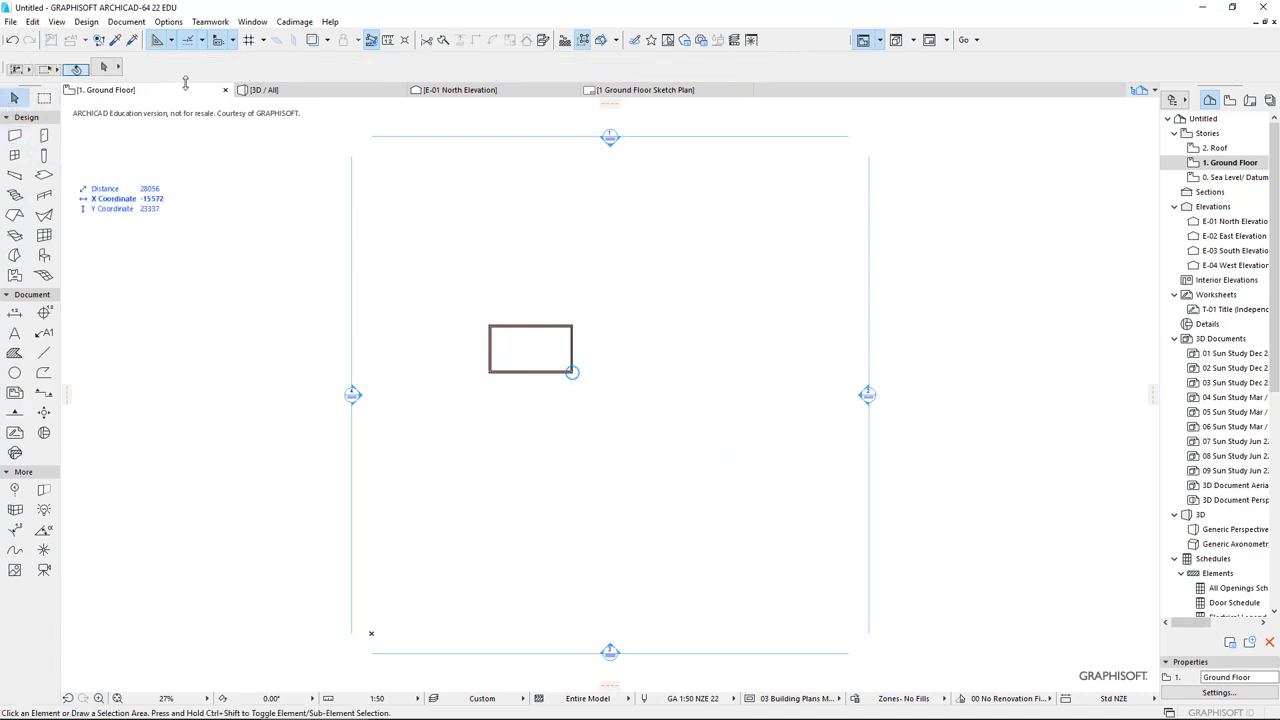
key("ctrl")
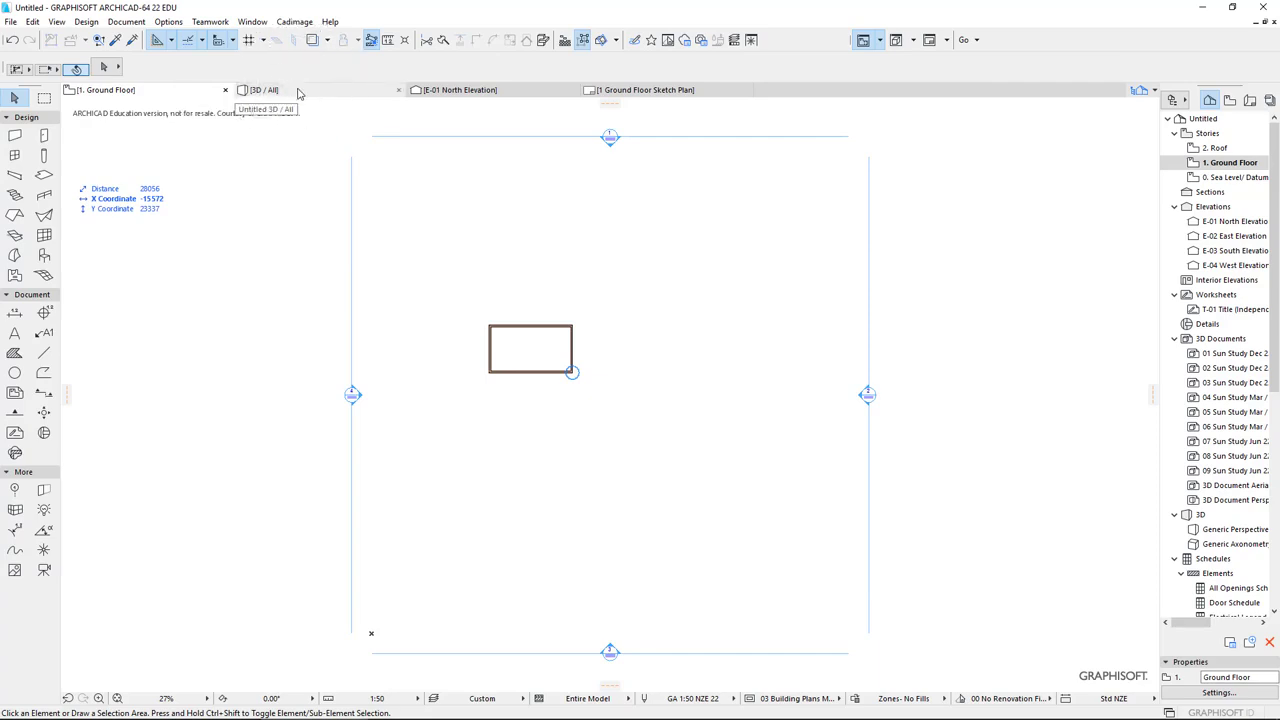
left_click(298, 91)
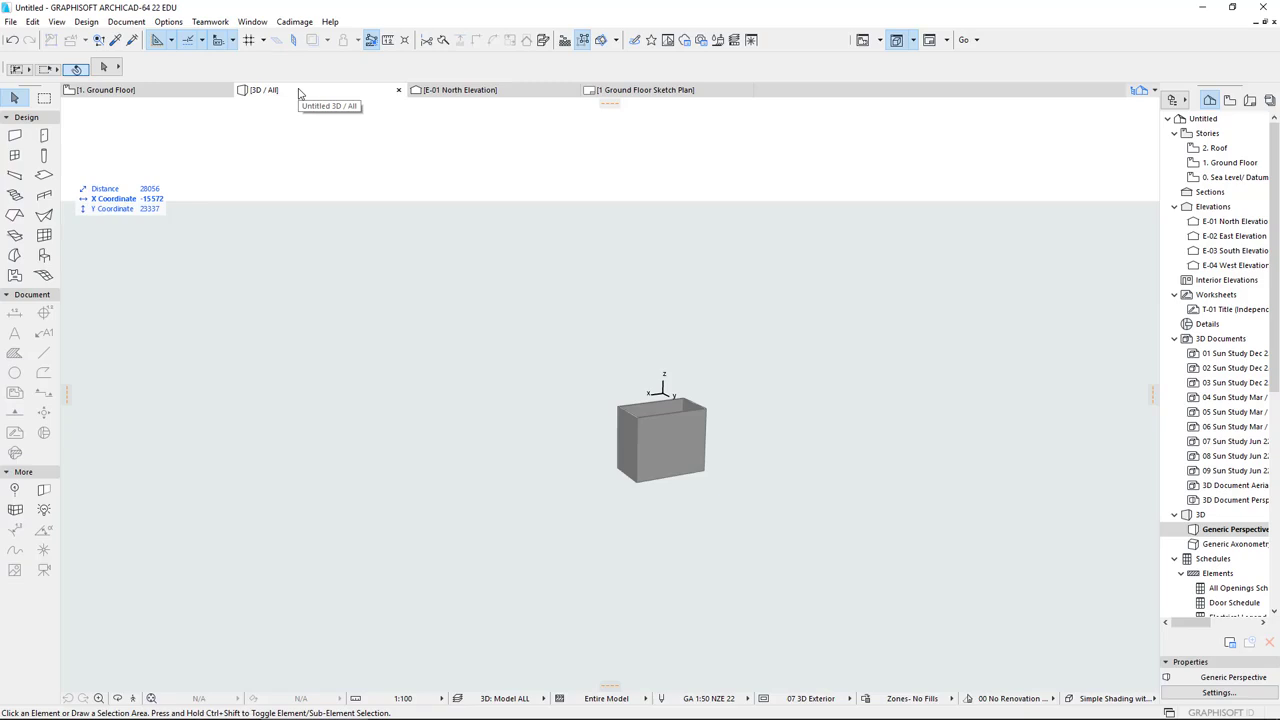
left_click(180, 91)
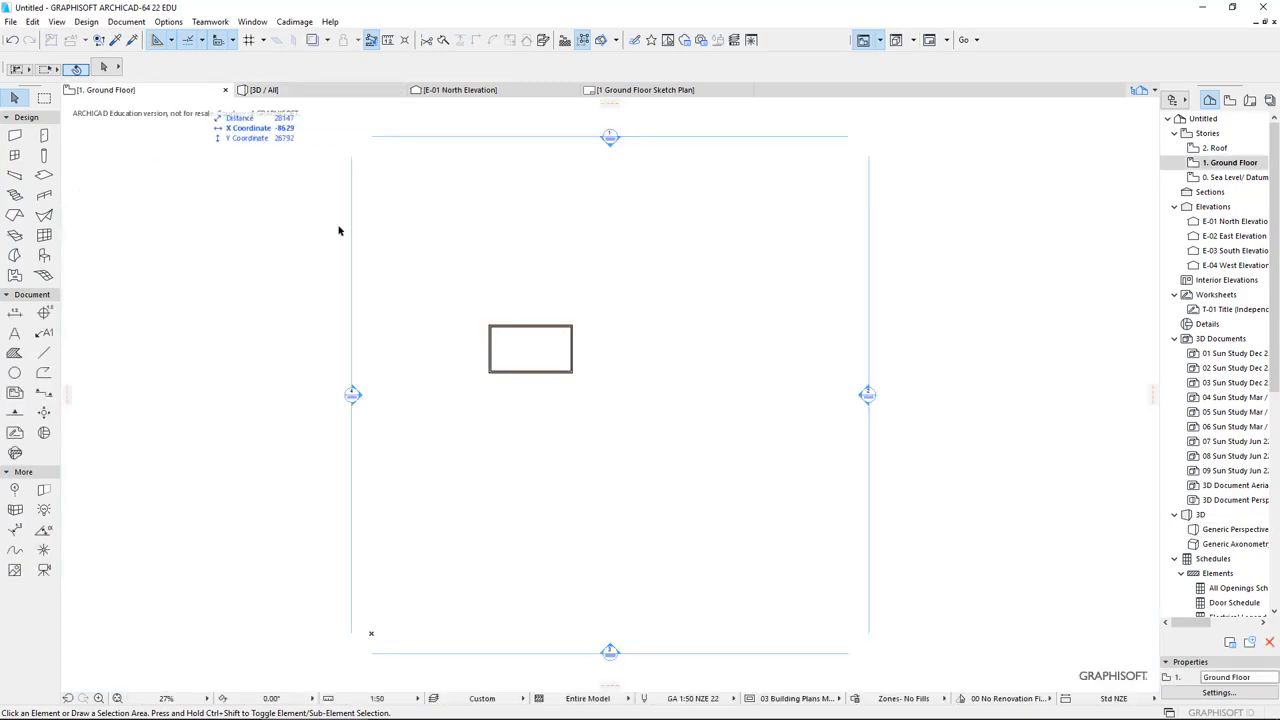
- Place a rectangular gabled multi-plane roof over the enclosure, using two diagonally opposite outer wall corners for its pivot rectangle
scroll(500, 328, "up", 4)
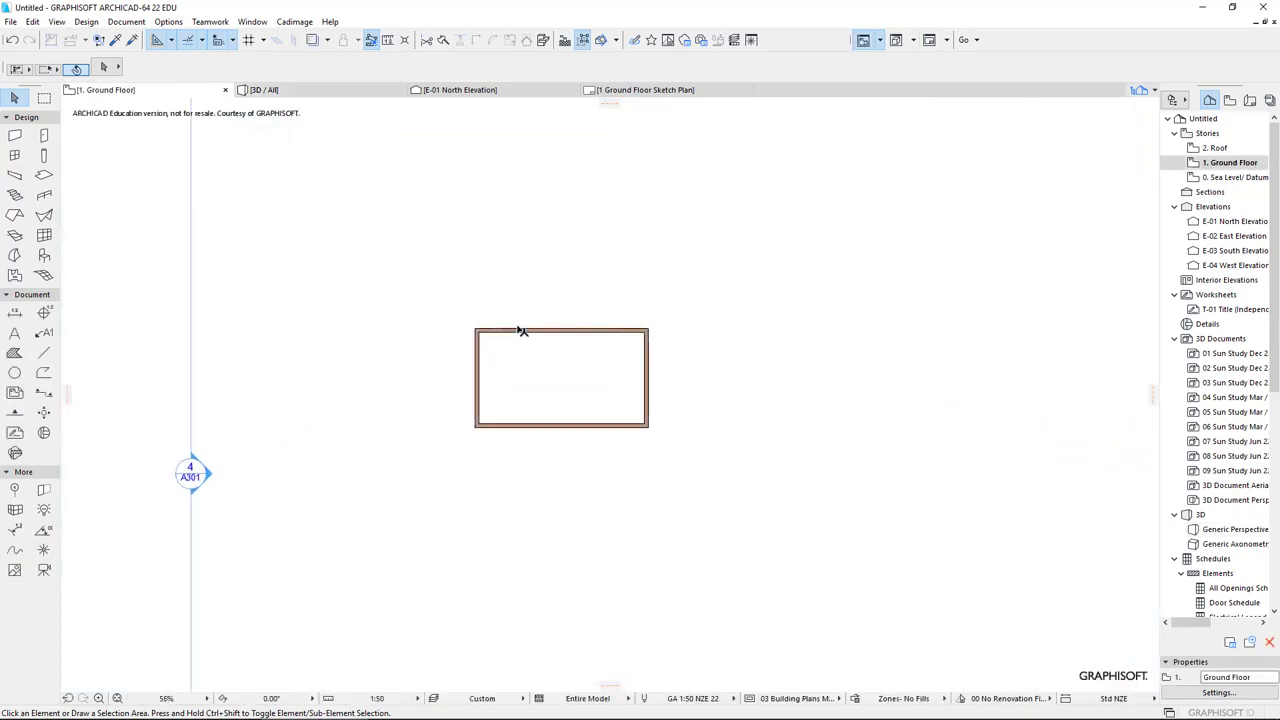
scroll(520, 330, "up", 4)
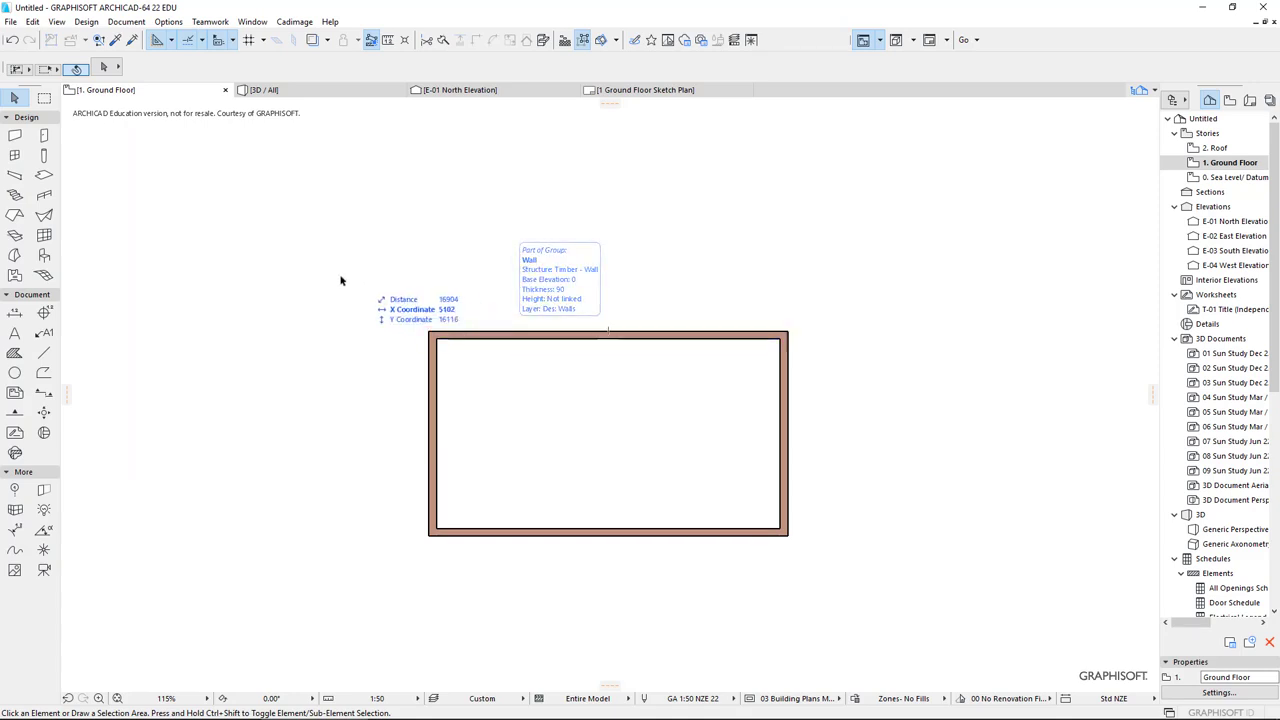
left_click(15, 216)
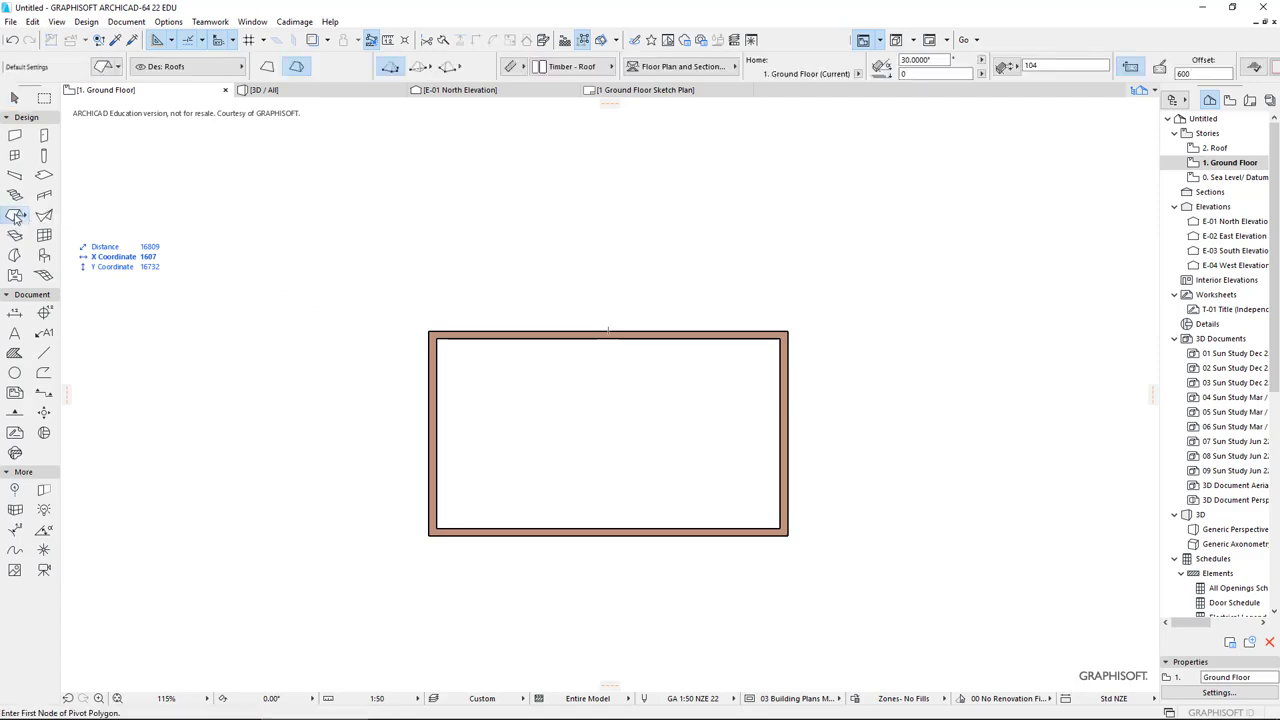
left_click(296, 68)
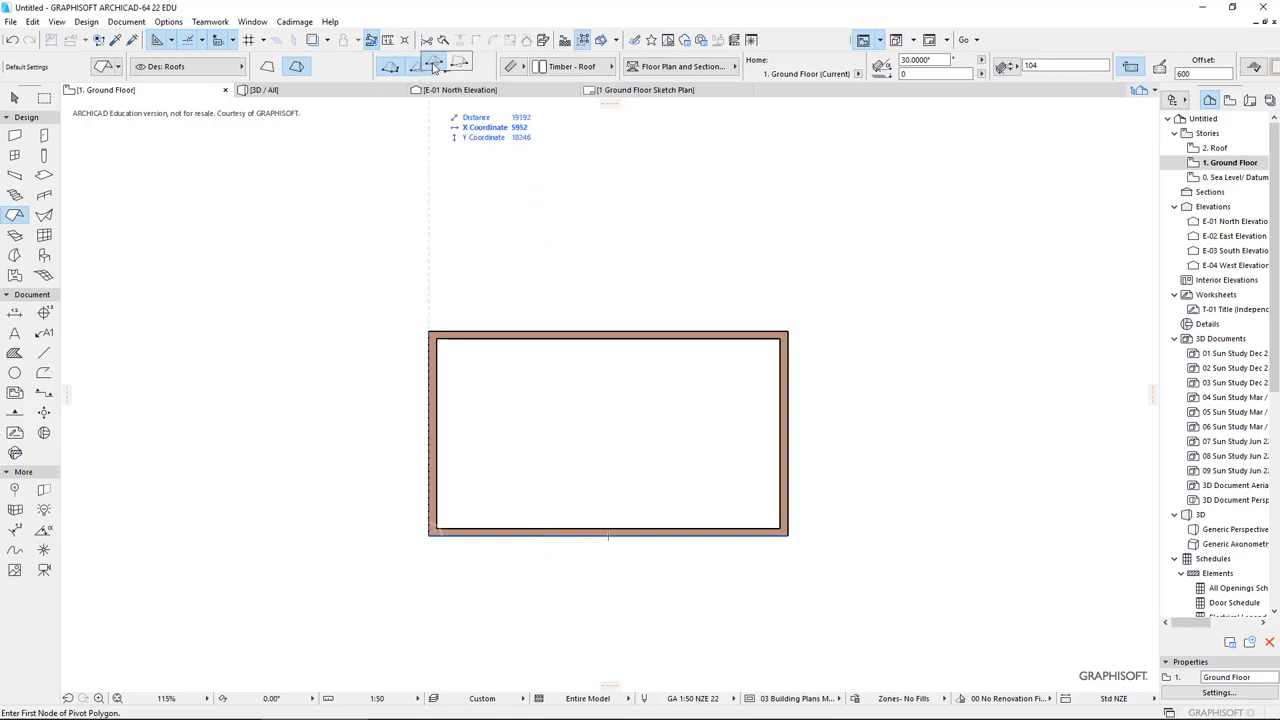
left_click(414, 68)
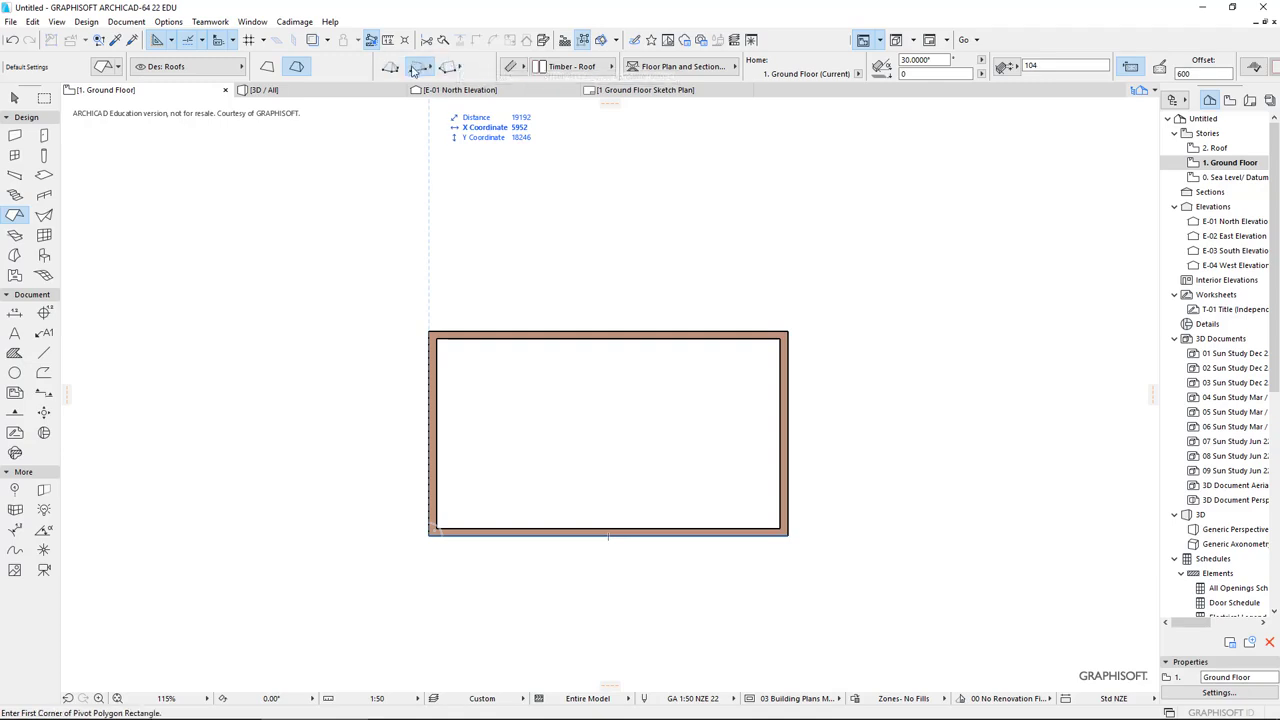
left_click(429, 332)
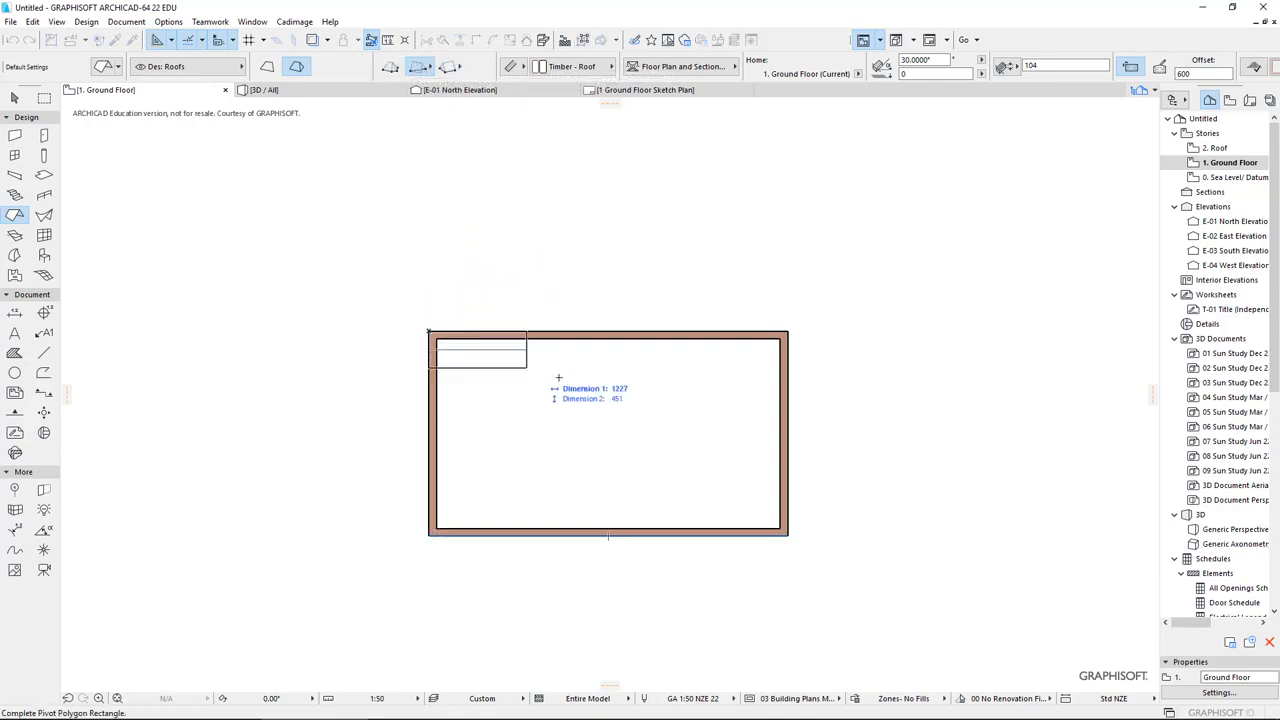
left_click(789, 534)
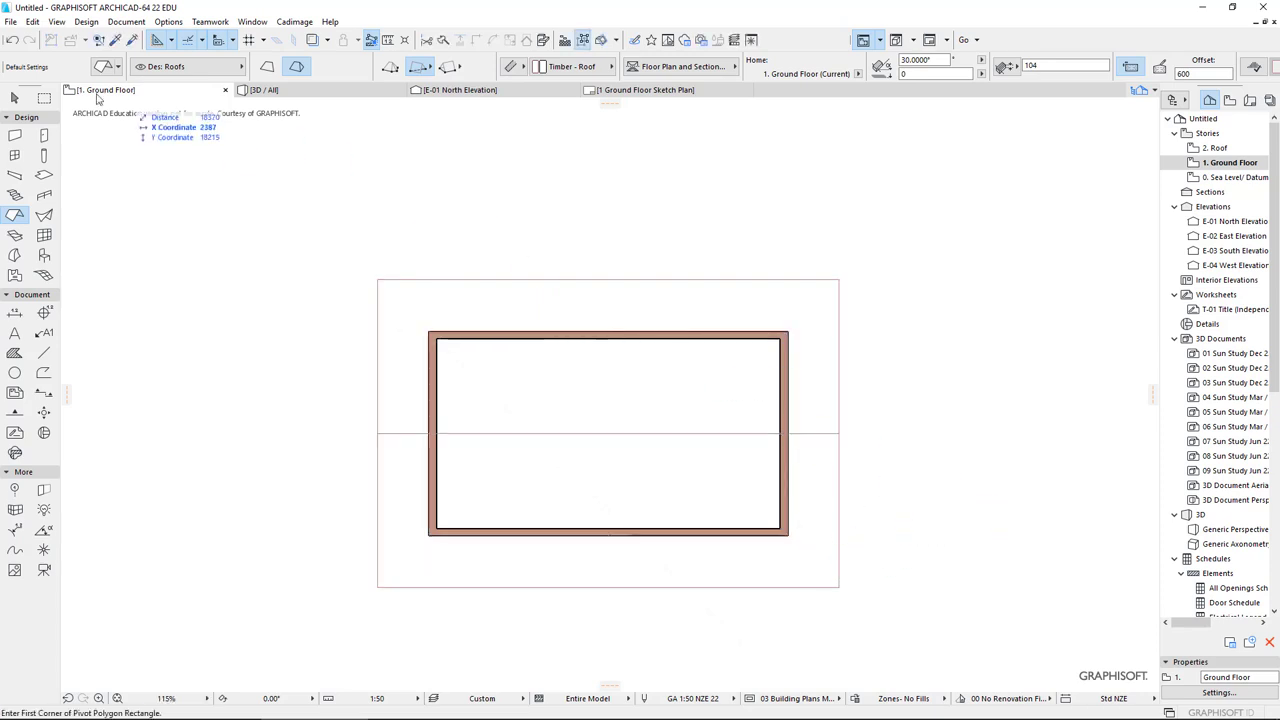
- In the 3D view, select the gabled roof and set its elevation to home story to 2400
left_click(268, 91)
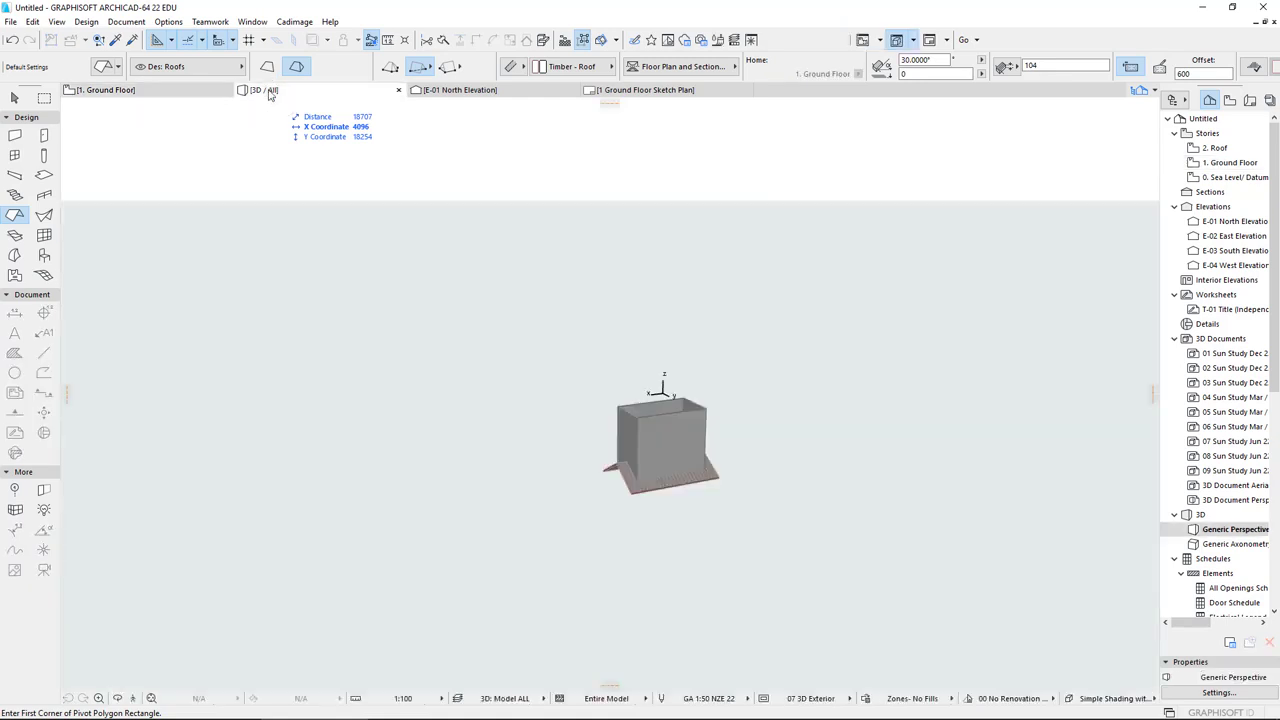
key("Escape")
left_click(731, 550)
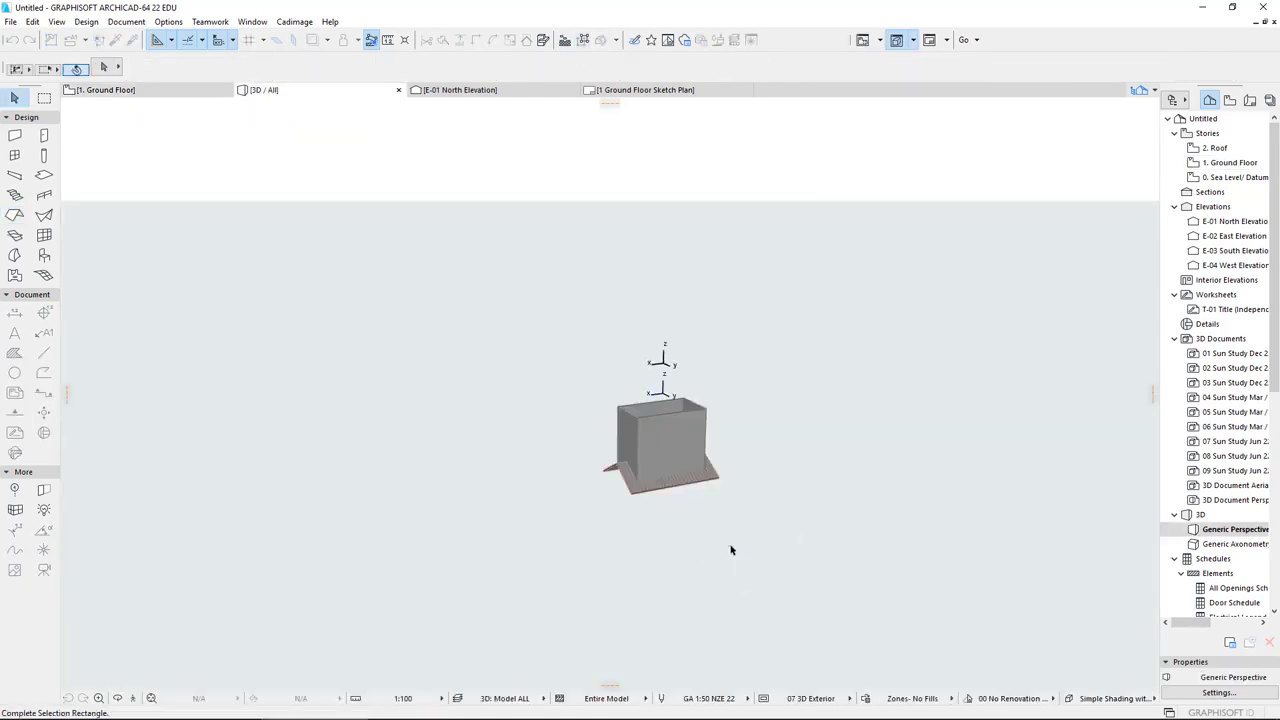
left_click(634, 494)
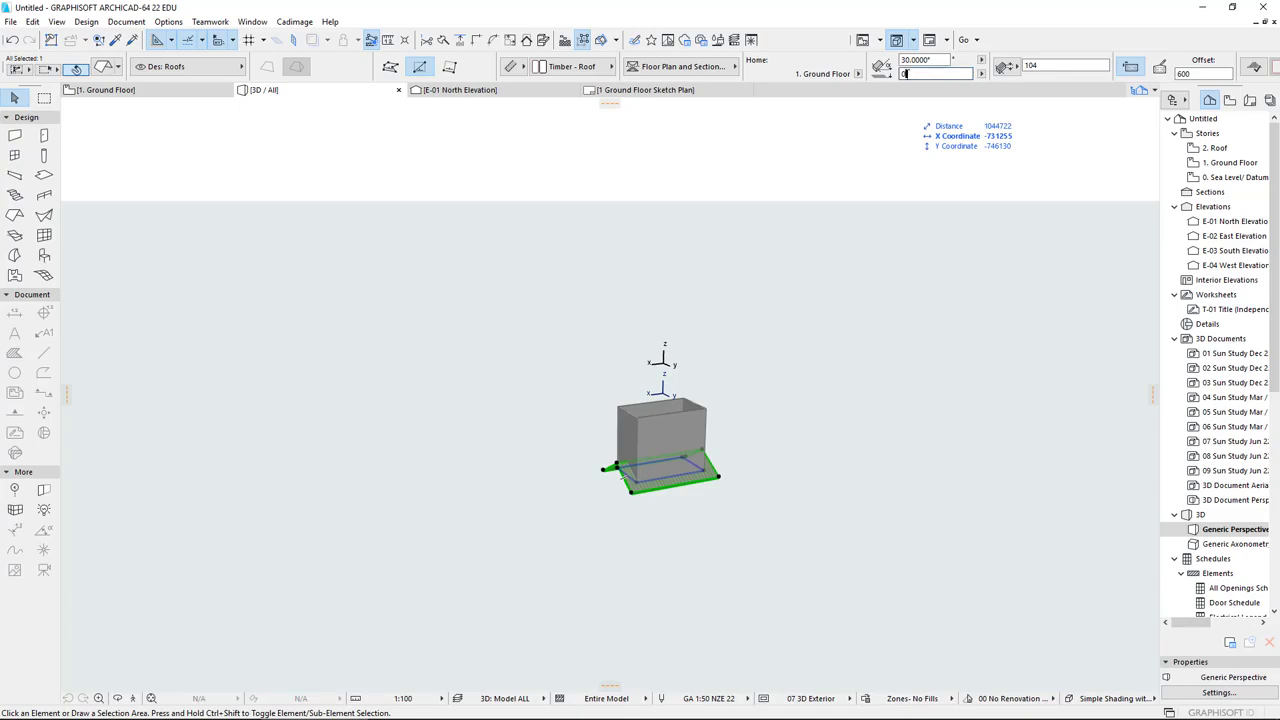
left_click(903, 74)
type("2")
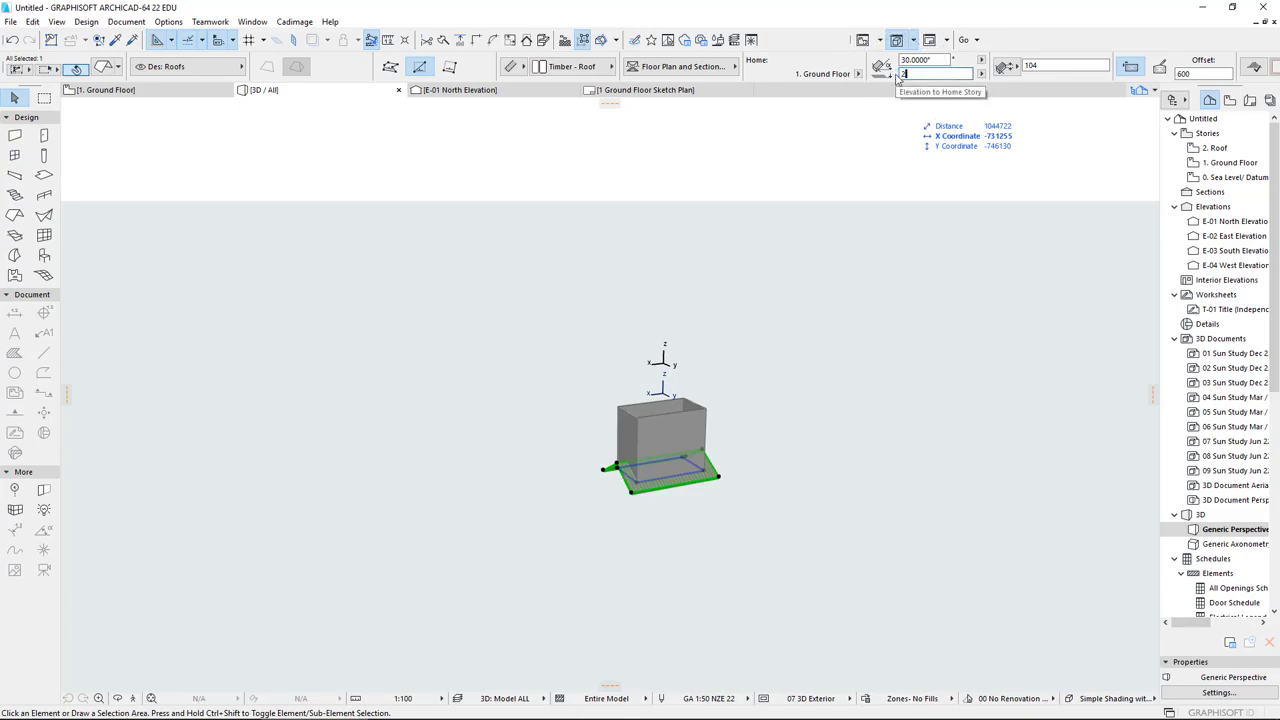
type("400")
key("Return")
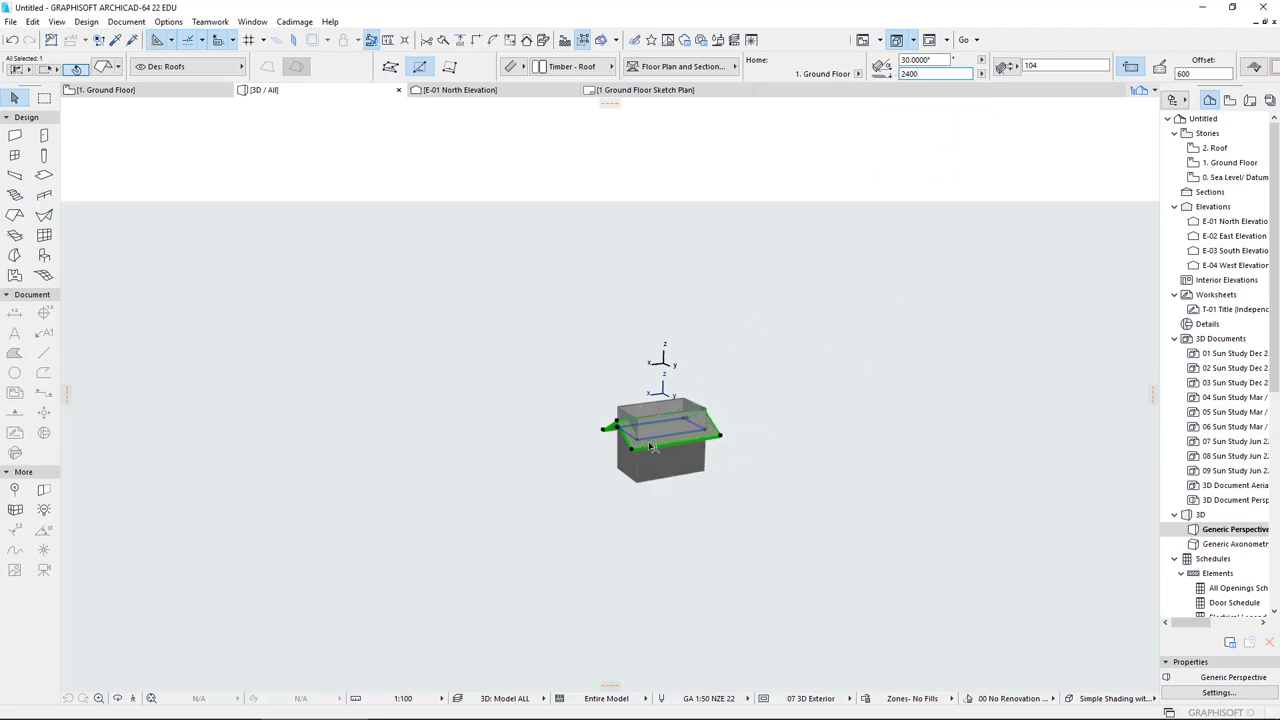
- Select all four walls together with the gabled roof and trim the walls to it, using the roof from the current selection
scroll(650, 447, "up", 3)
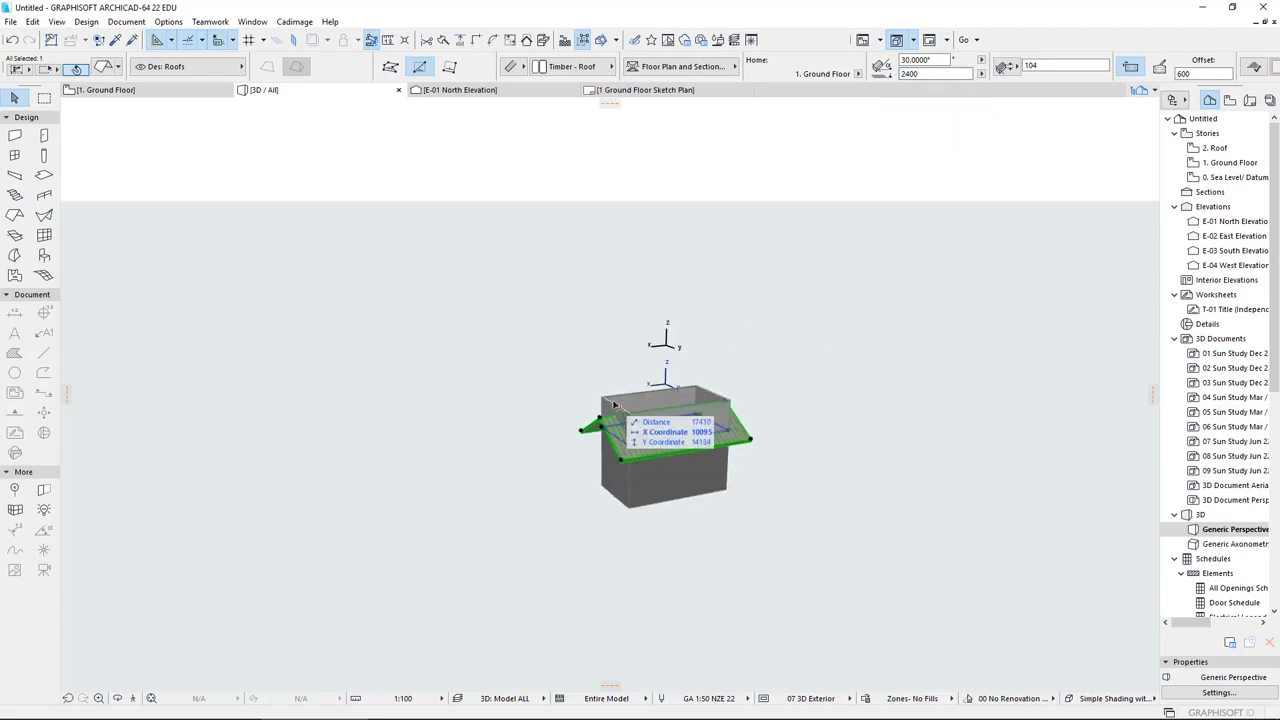
left_click(614, 404)
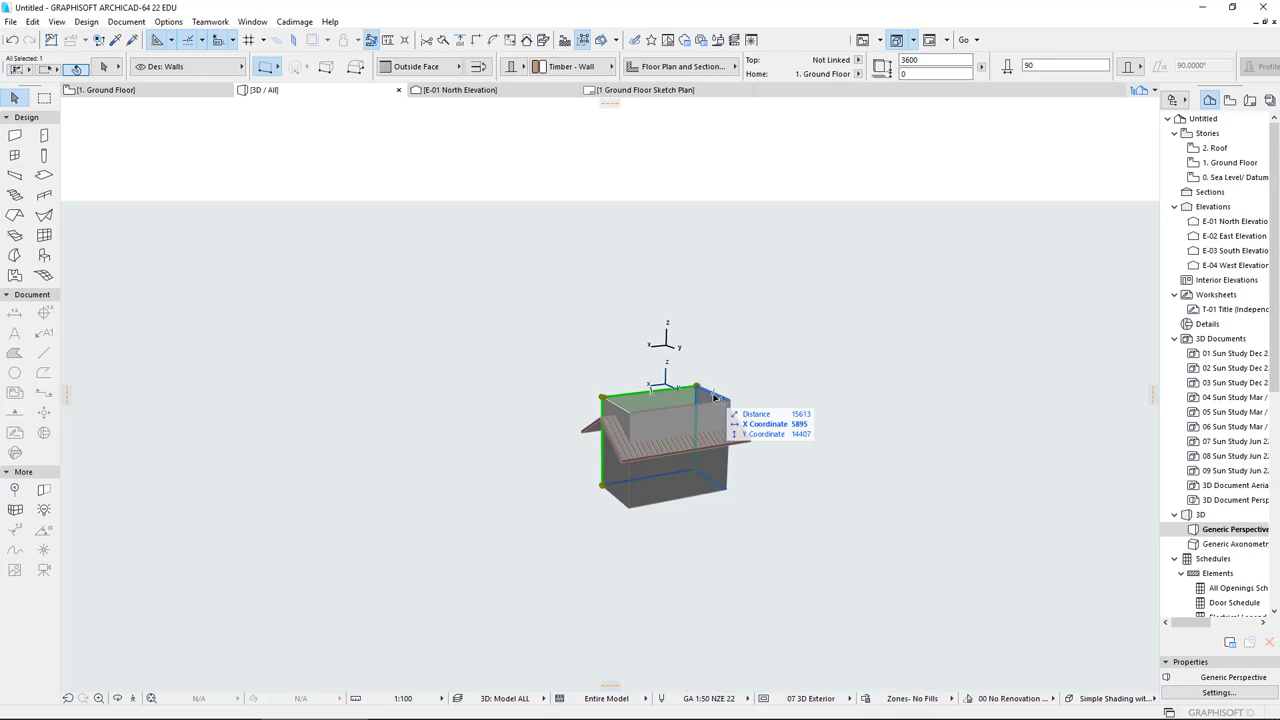
left_click(627, 417, "shift")
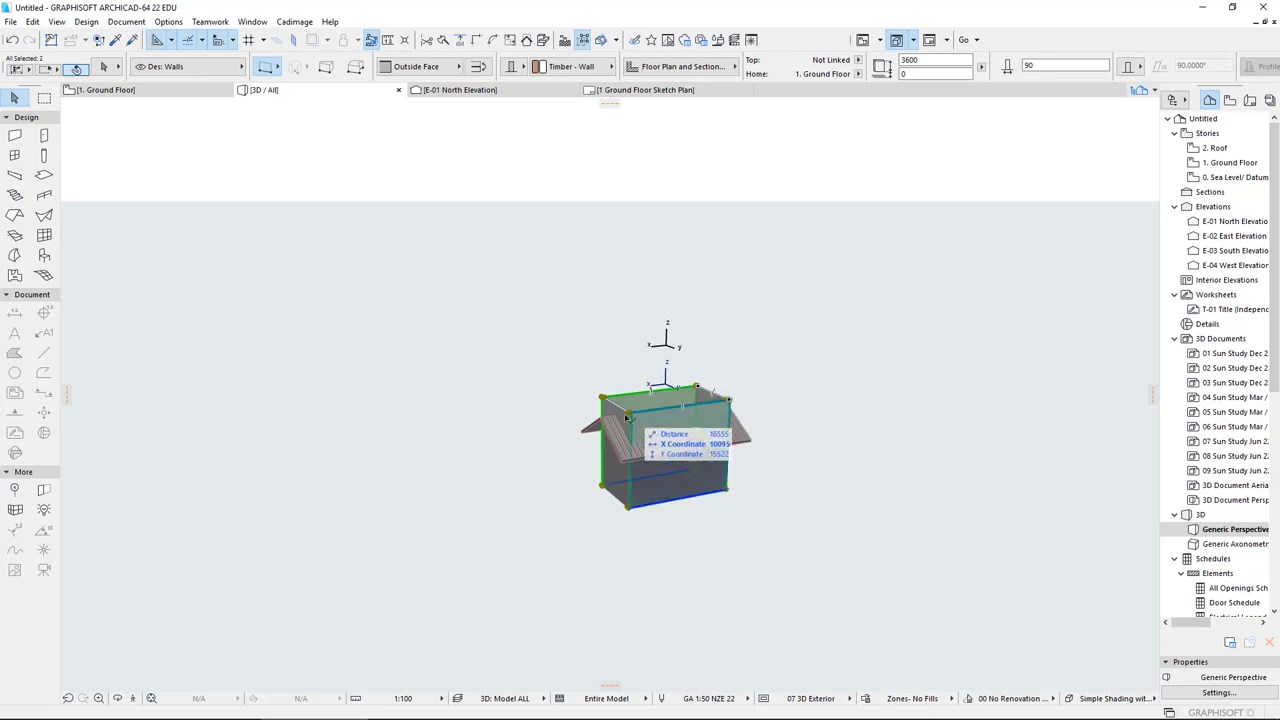
left_click(624, 417, "shift")
left_click(719, 394, "shift")
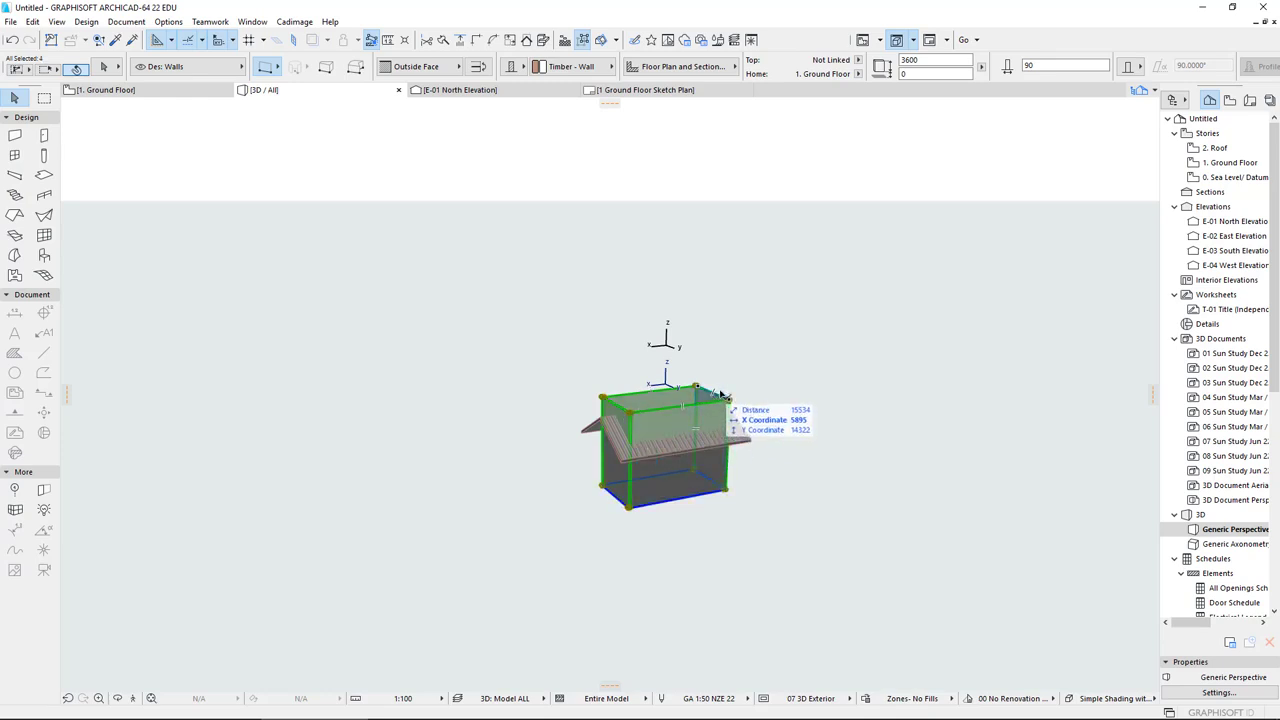
left_click(740, 440)
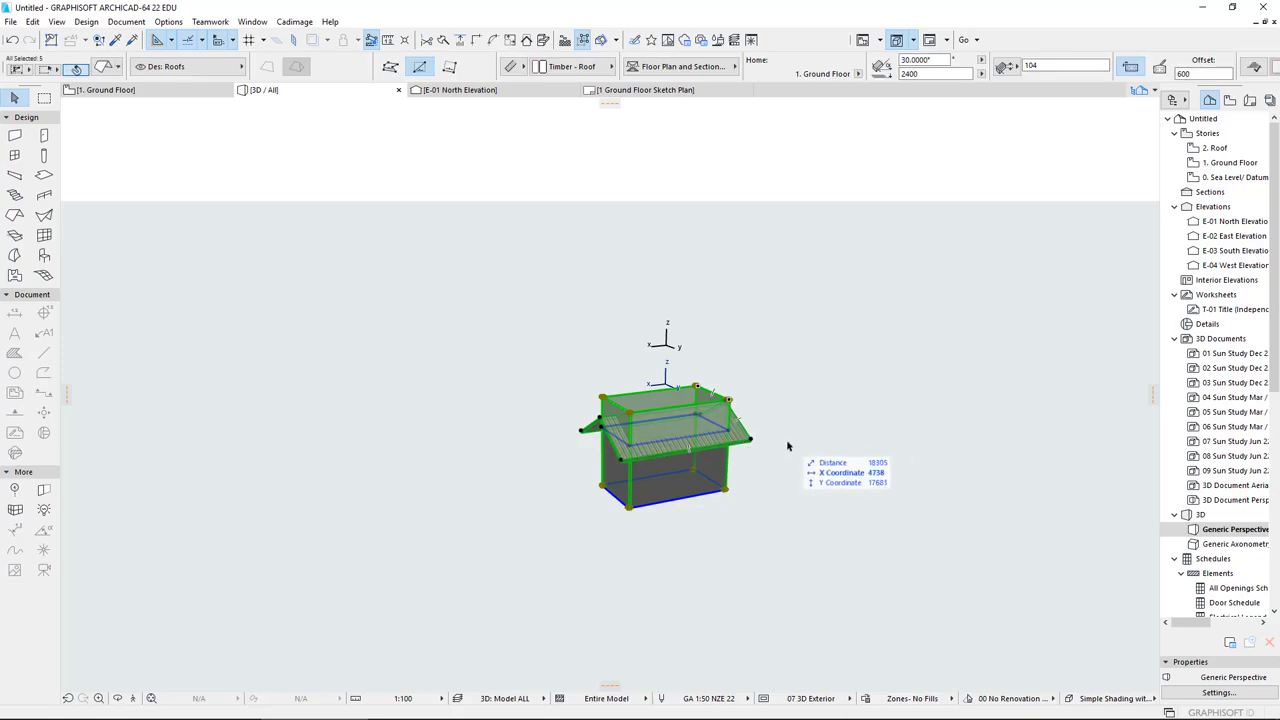
right_click(686, 434)
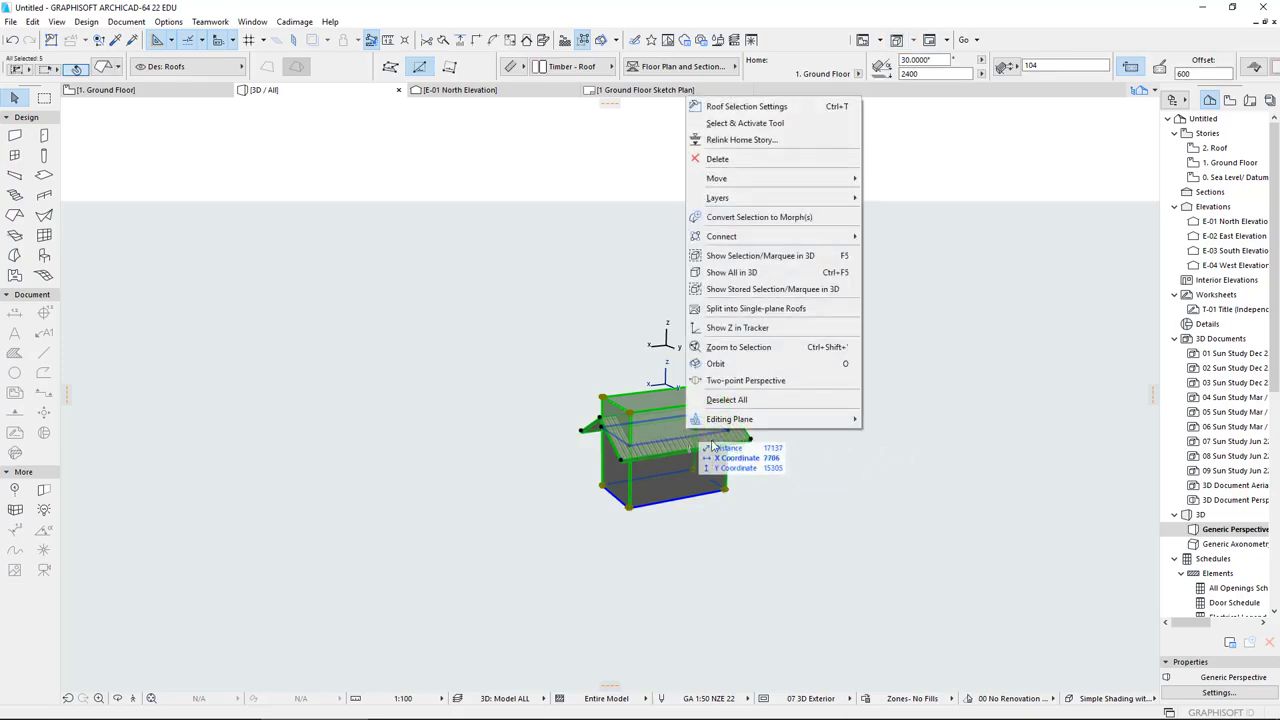
mouse_move(744, 241)
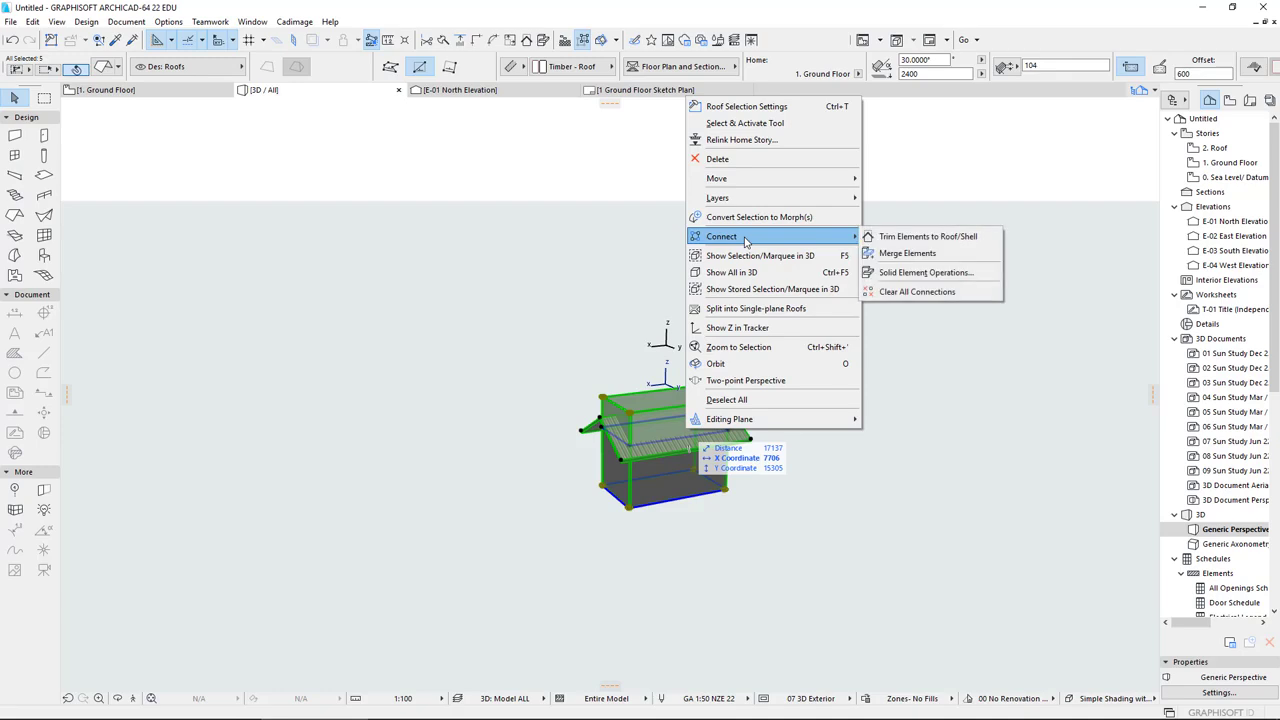
left_click(893, 238)
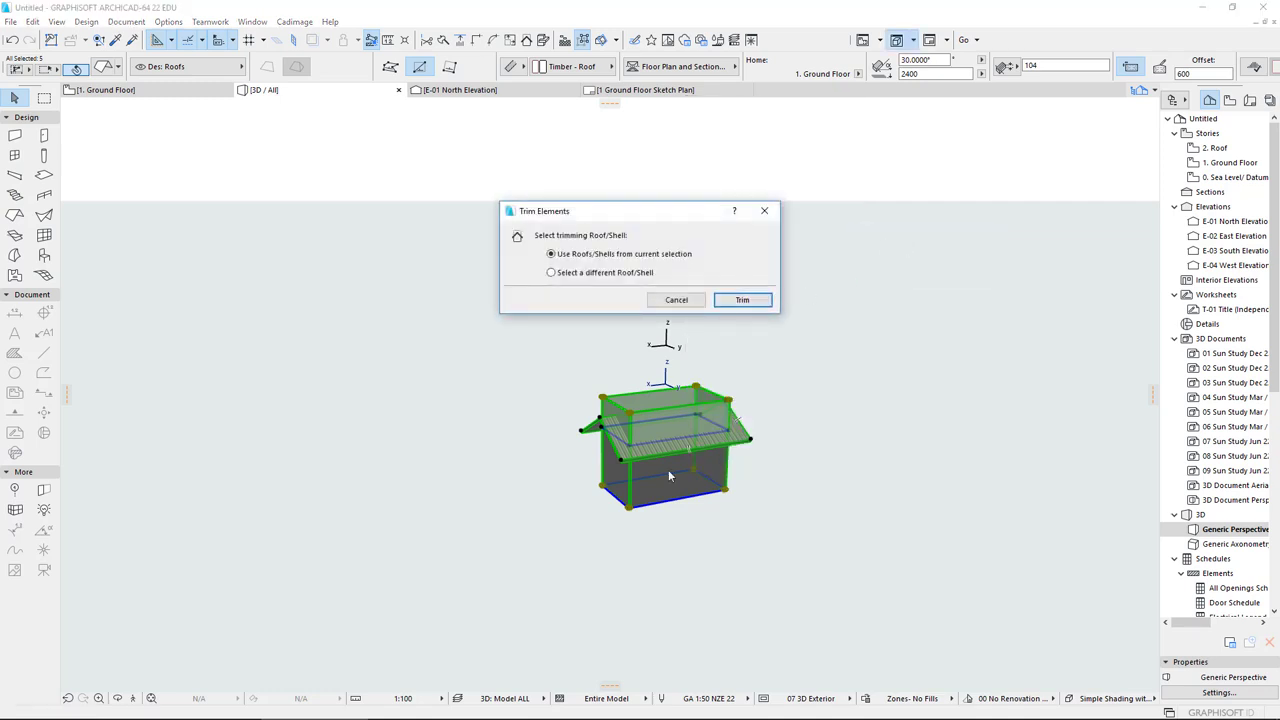
left_click(743, 300)
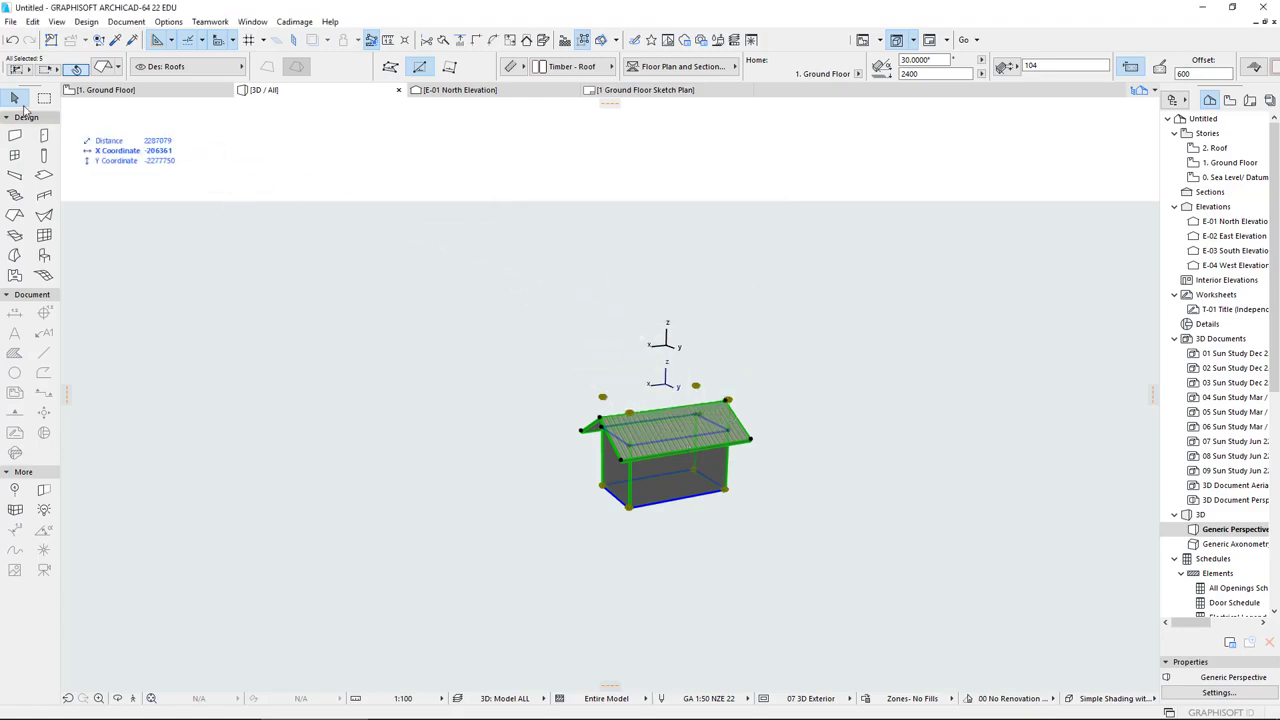
left_click(370, 231)
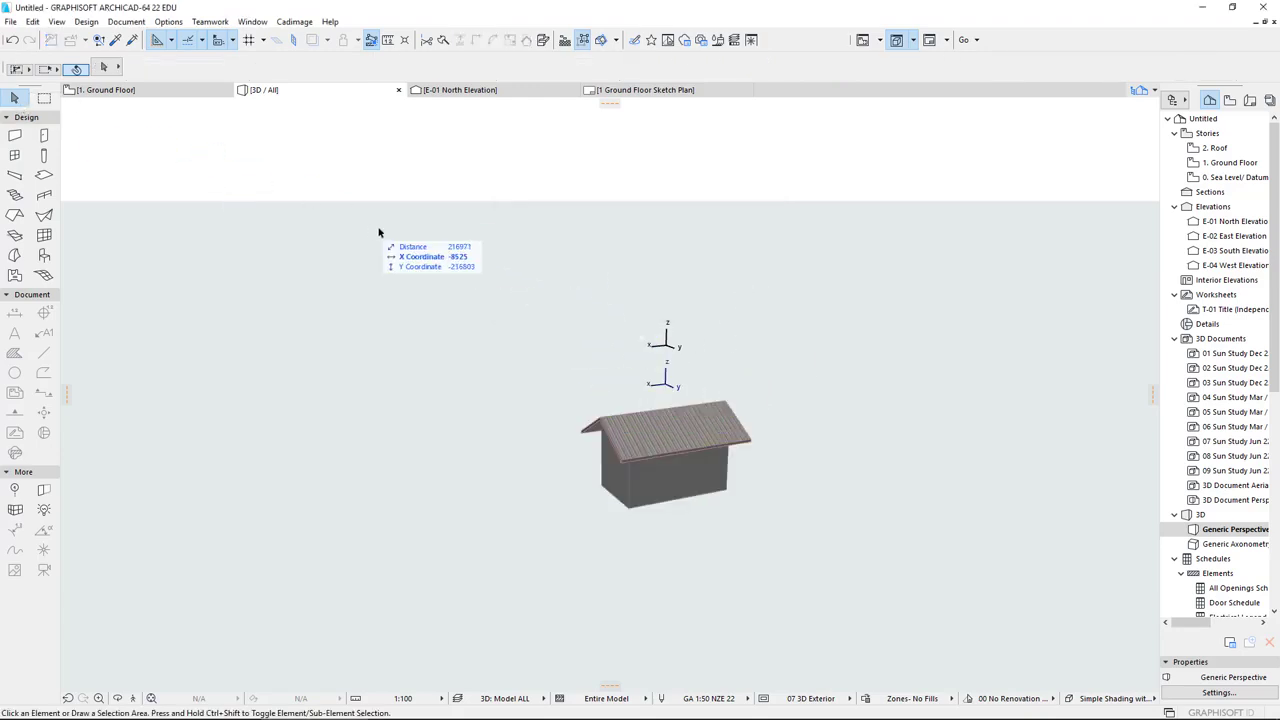
- Select the gabled roof over the enclosure and delete it
left_click(618, 422)
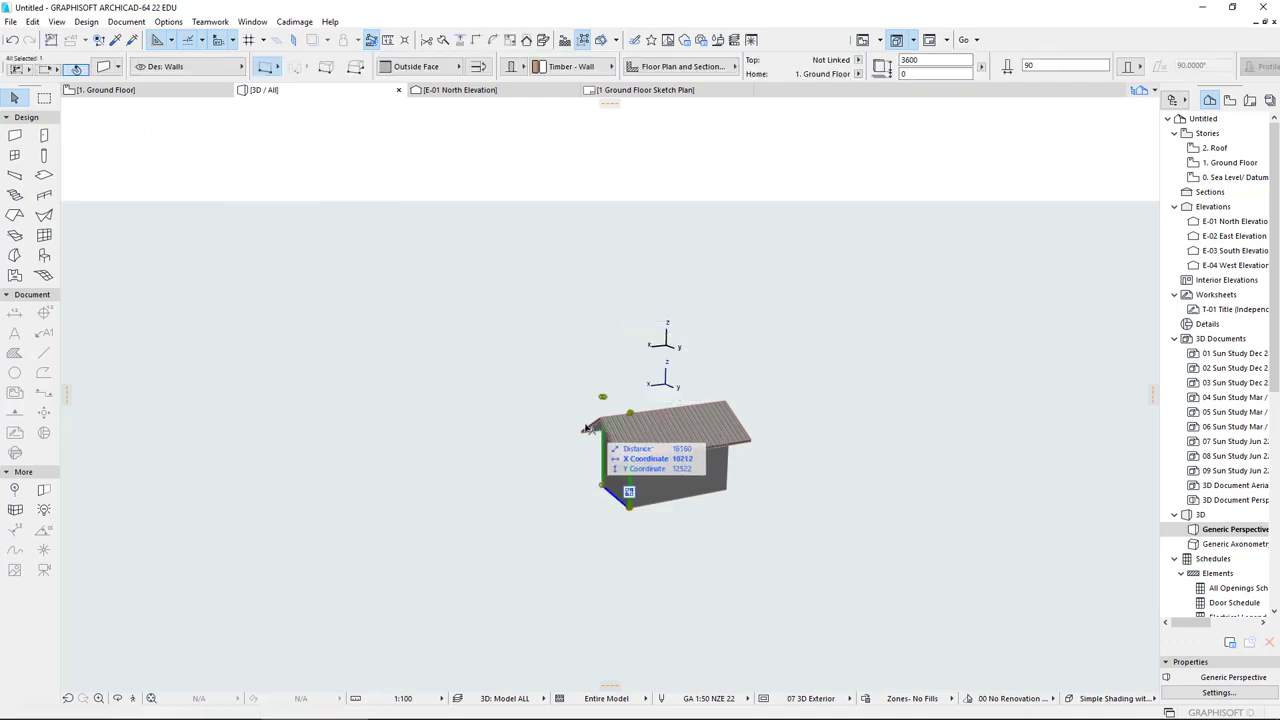
left_click(587, 431)
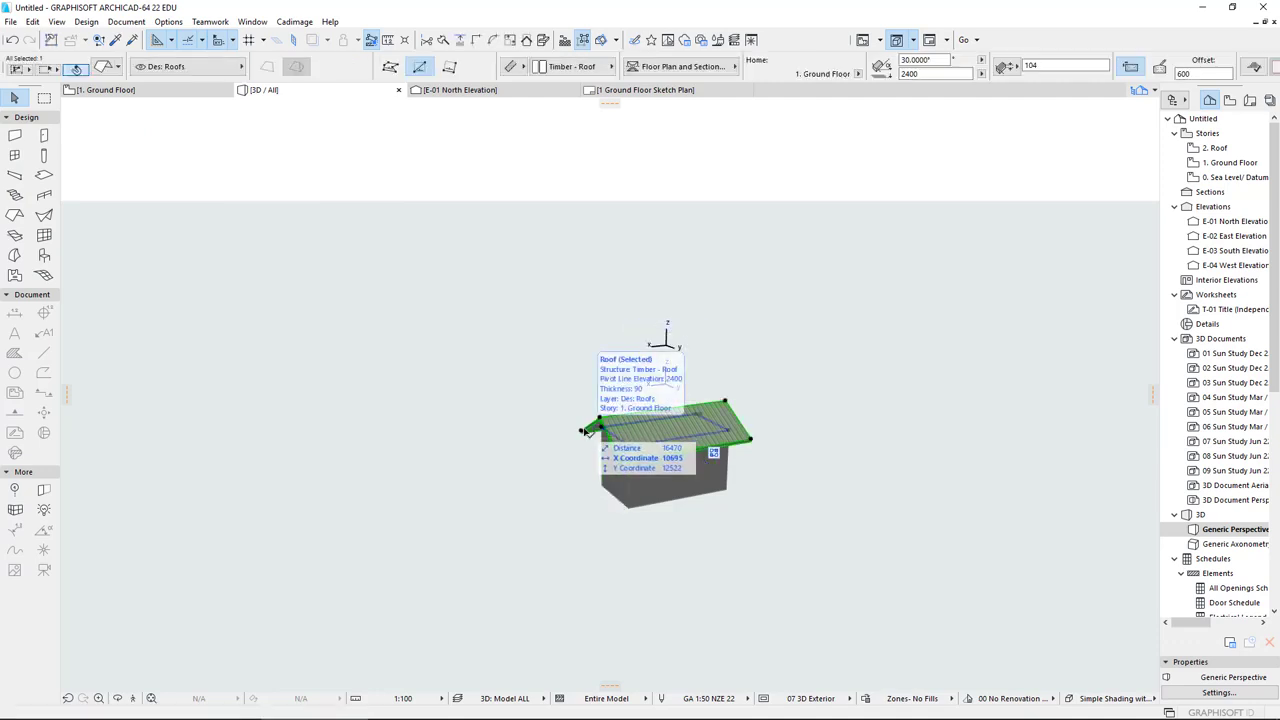
key("Delete")
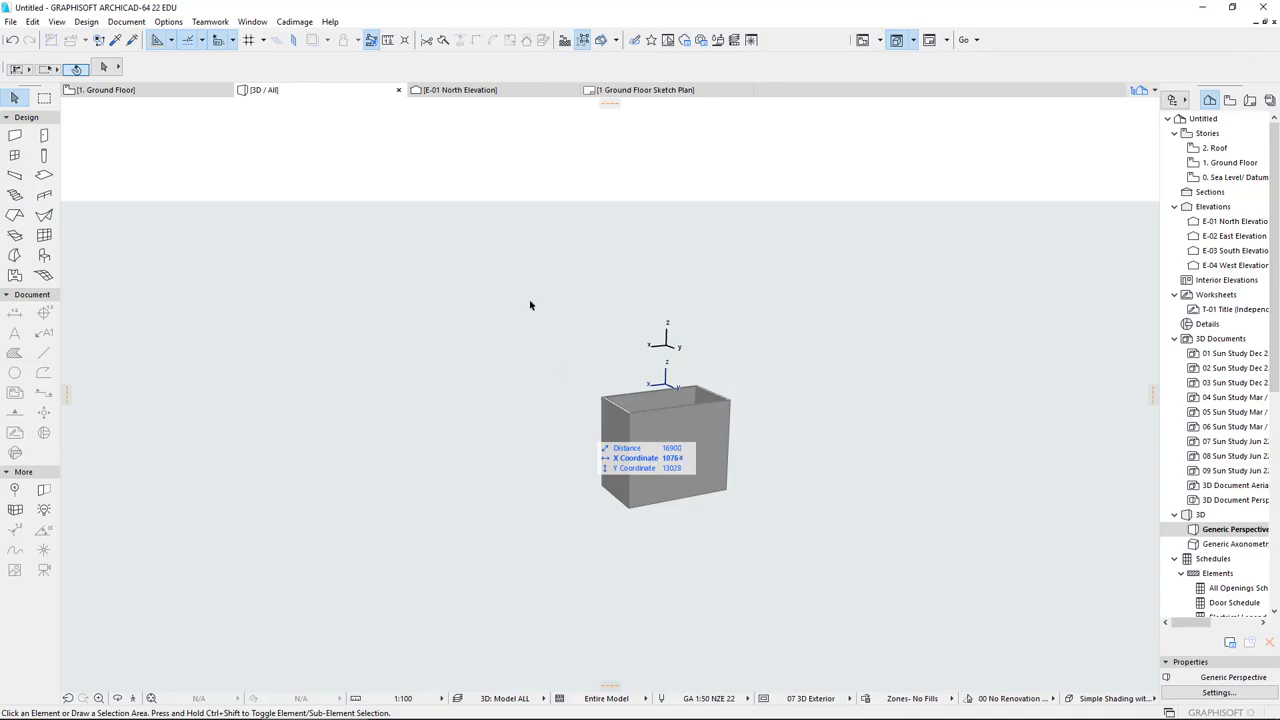
- On the ground floor plan, place a rectangular single-plane roof at elevation 2400 over the enclosure, pivoting on the lower long wall's outer edge and sloping up inward
left_click(168, 91)
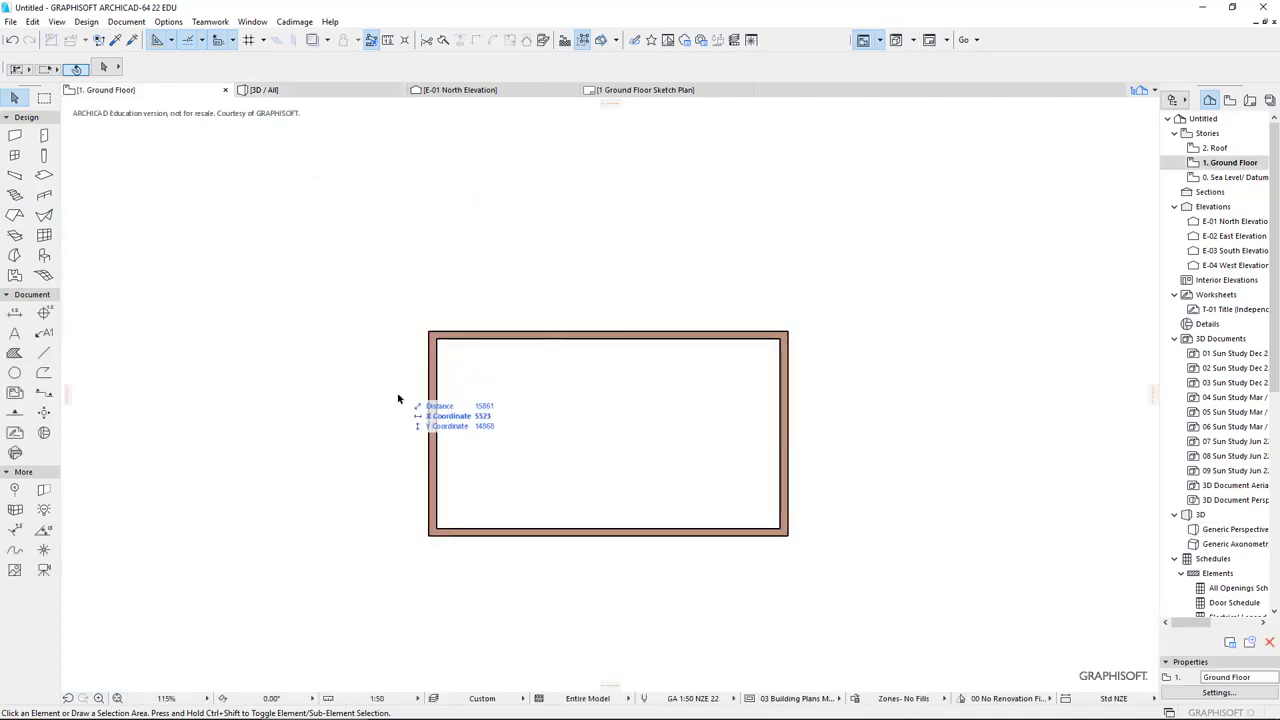
left_click(15, 215)
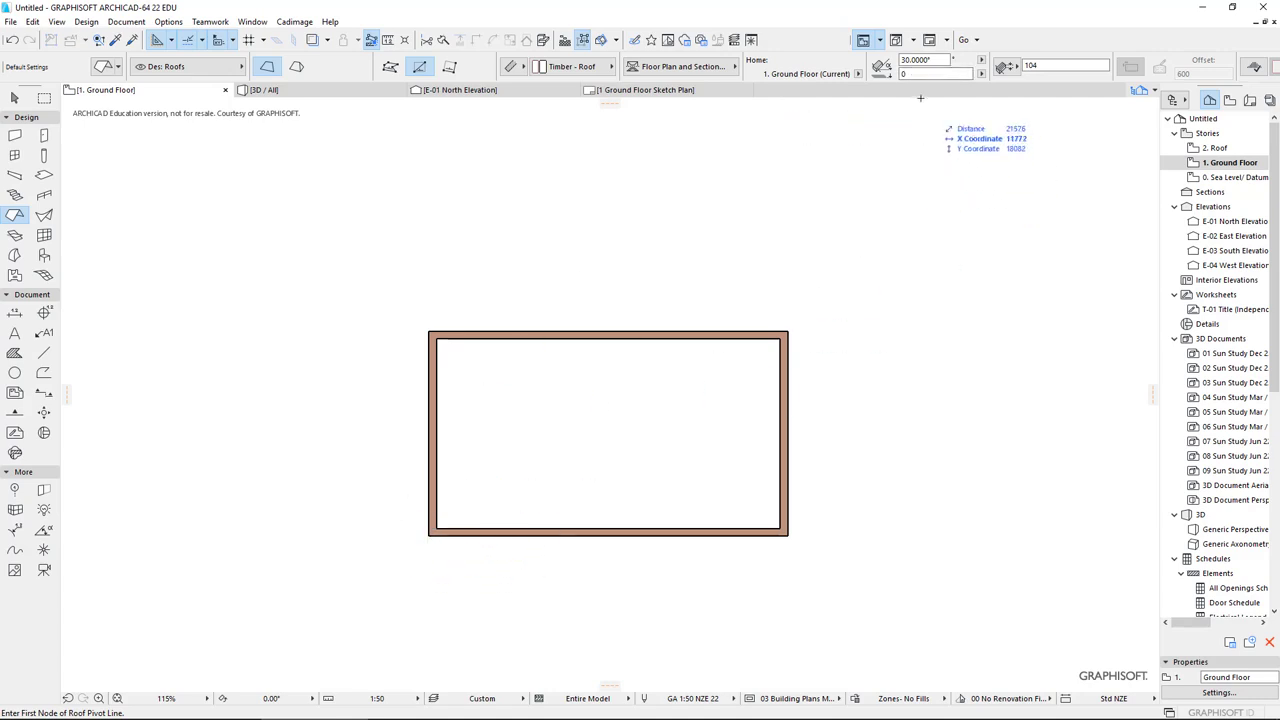
type("2400")
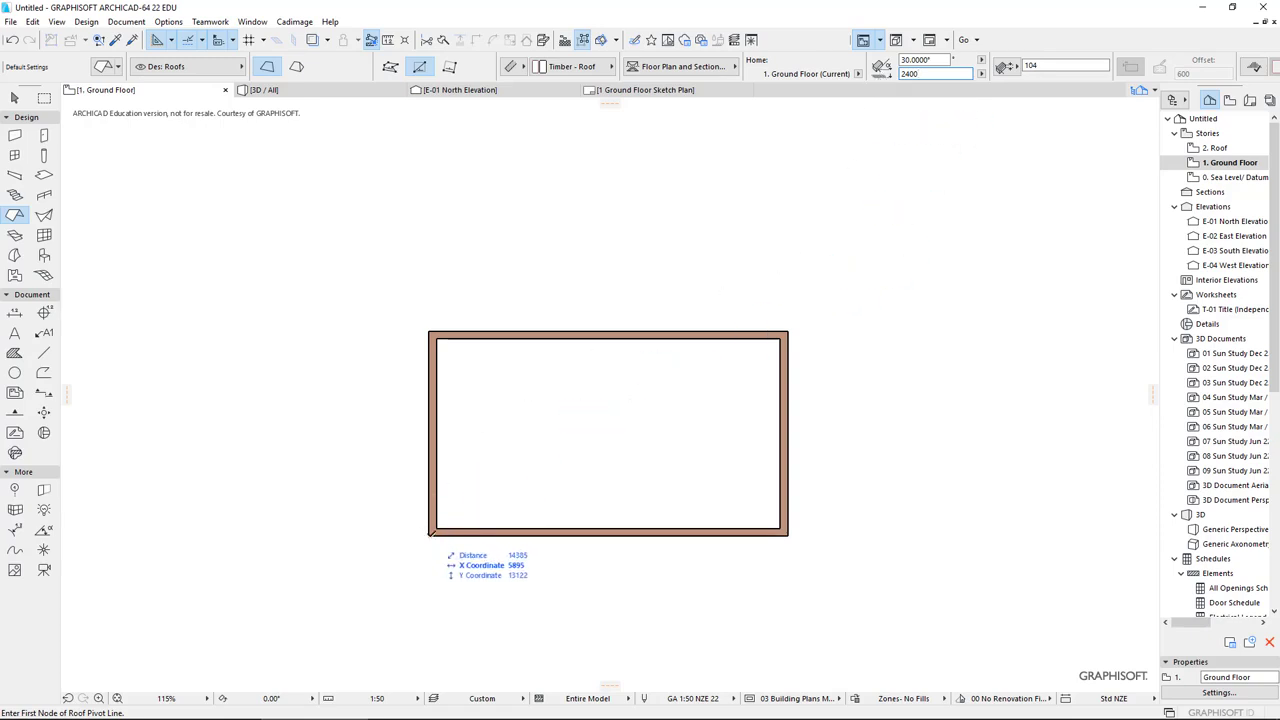
left_click(428, 533)
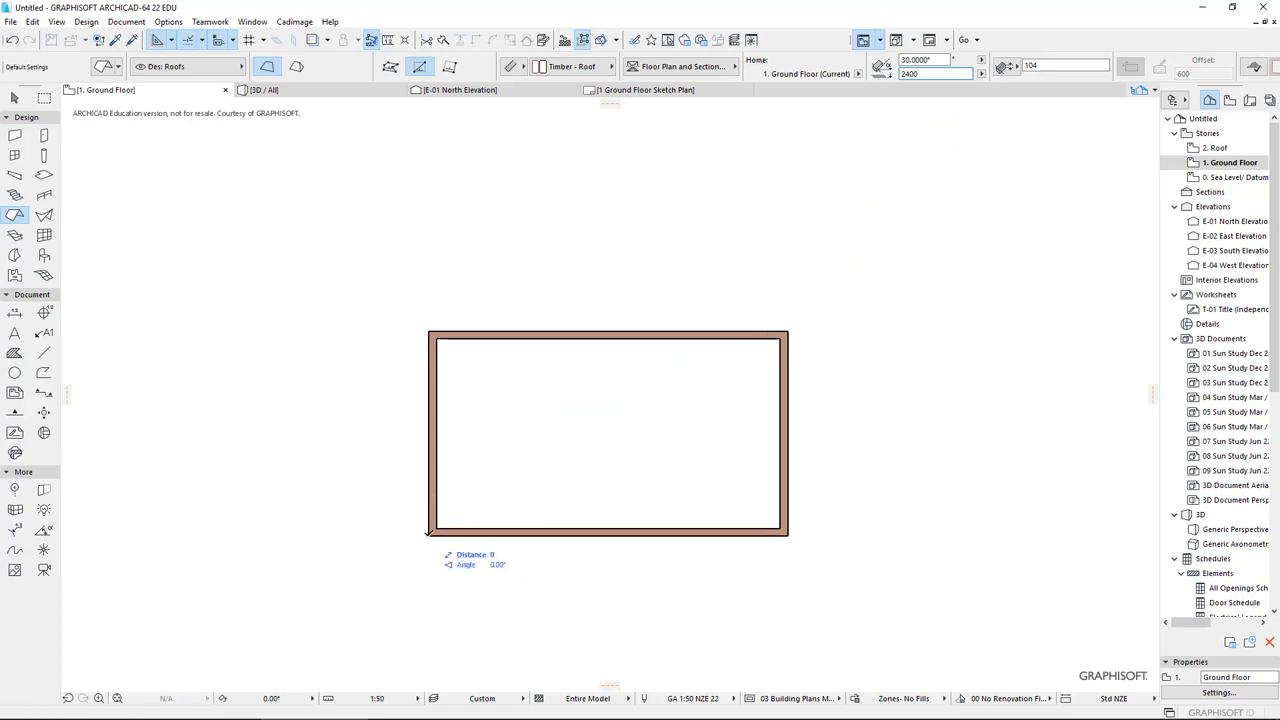
left_click(788, 534)
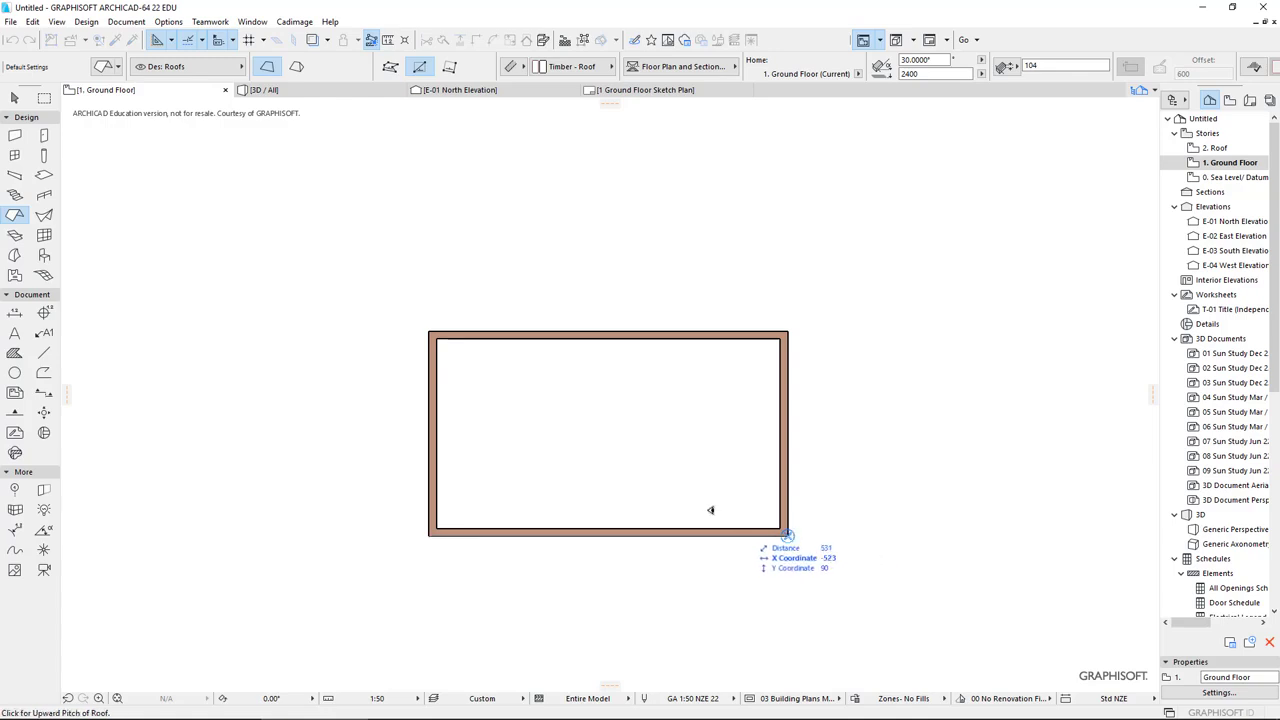
left_click(618, 405)
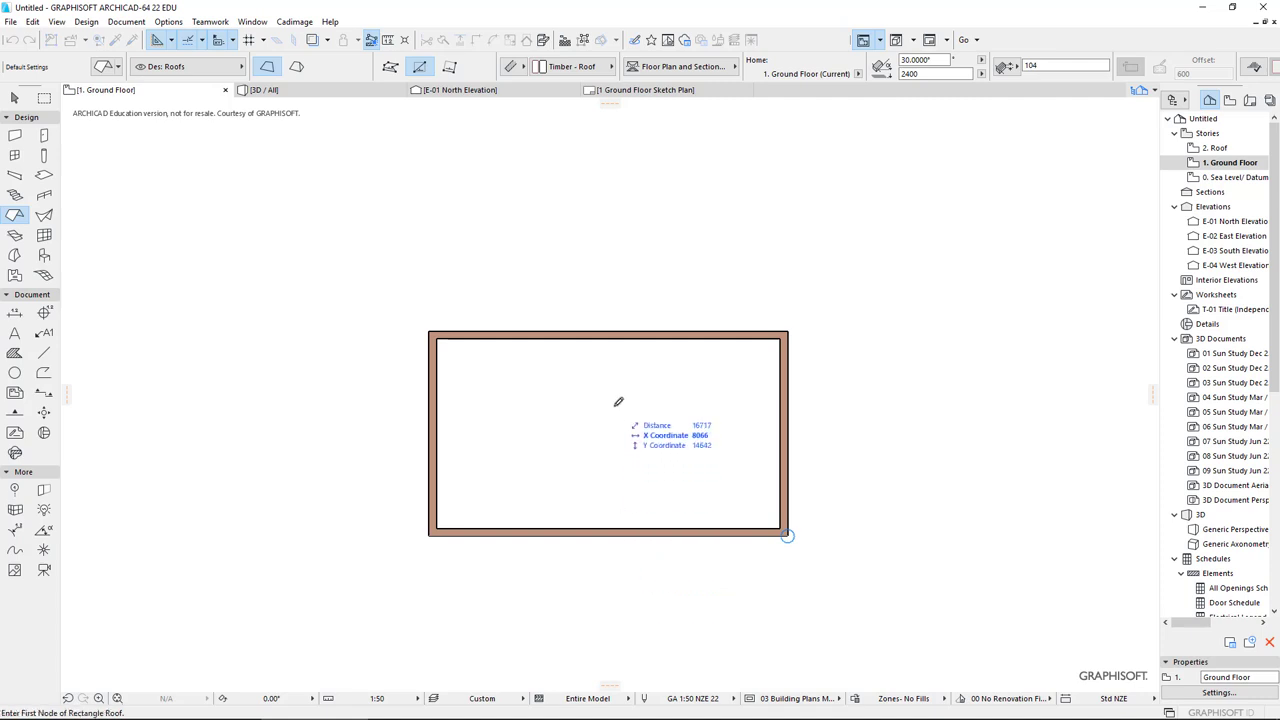
left_click(430, 330)
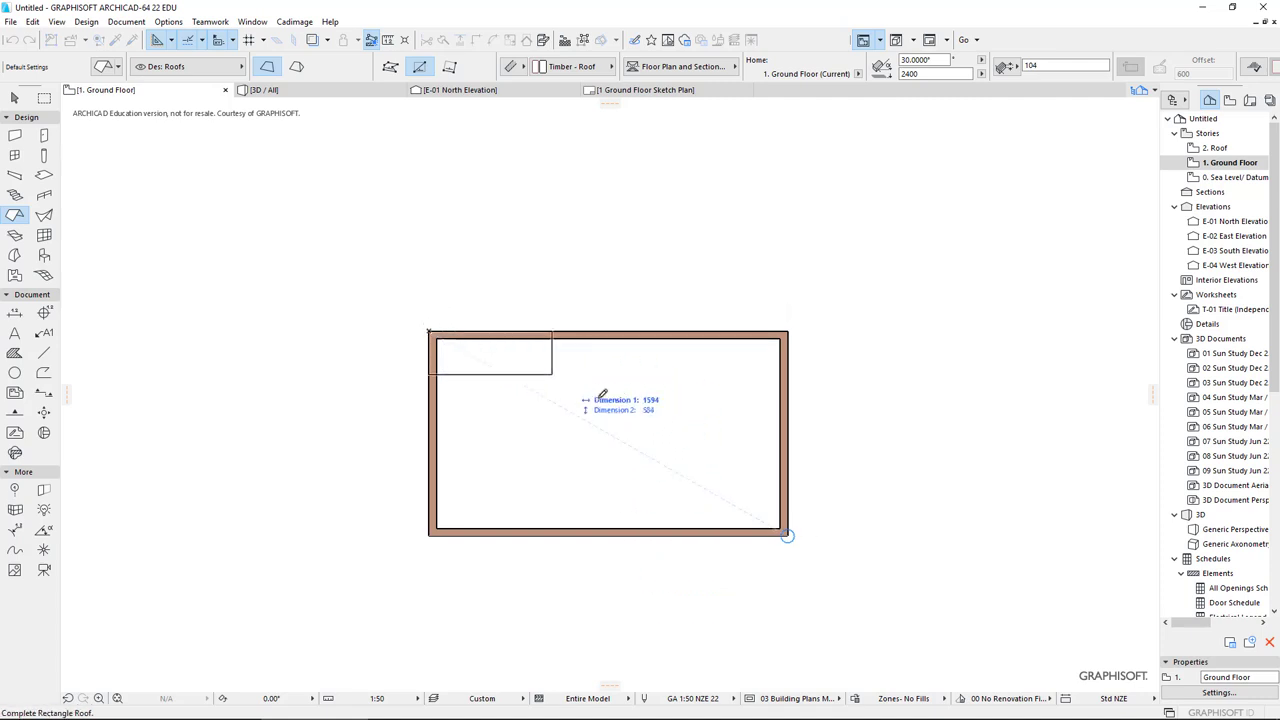
left_click(789, 535)
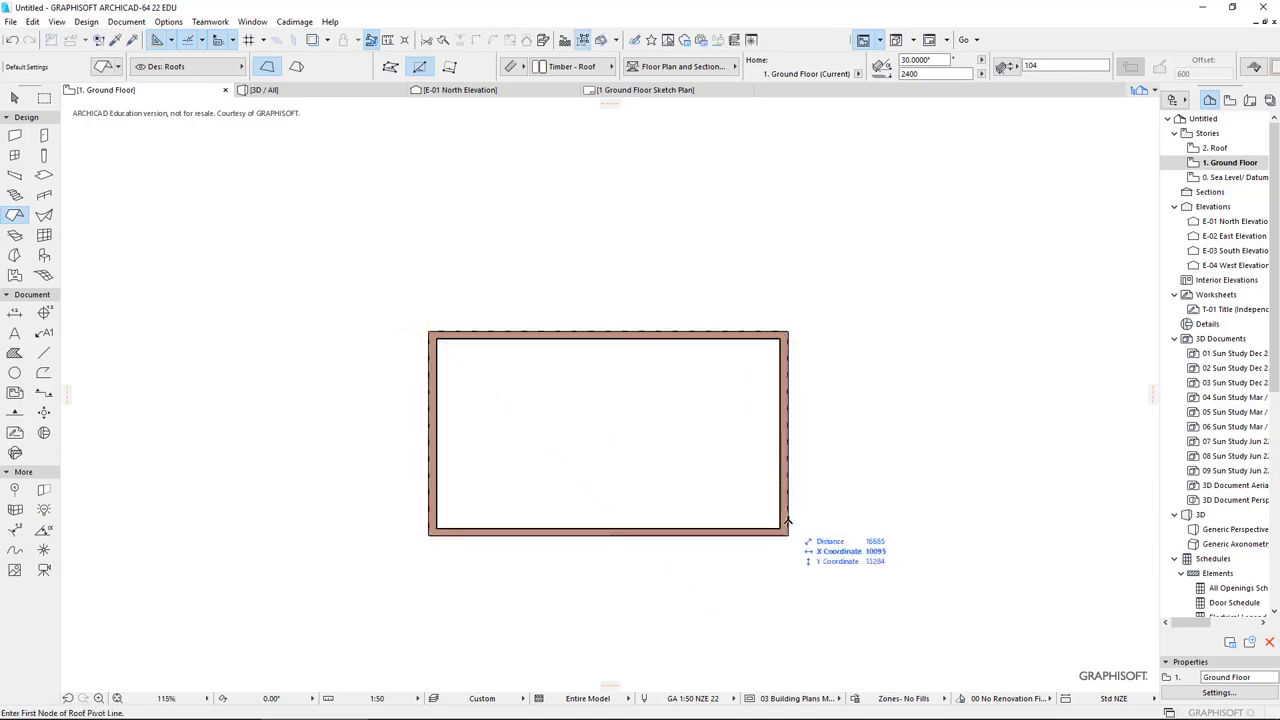
- In the 3D view, set the single-plane roof's pitch to 8 degrees
left_click(310, 92)
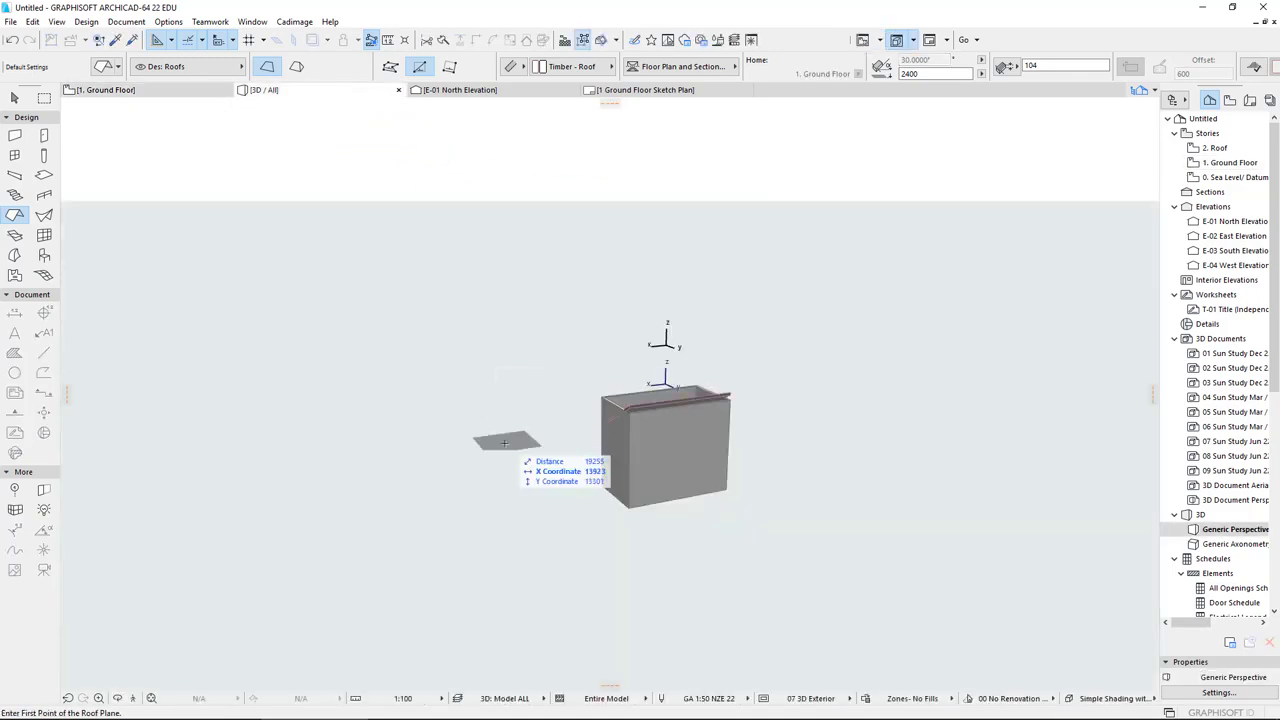
middle_click_drag(526, 458, 949, 449)
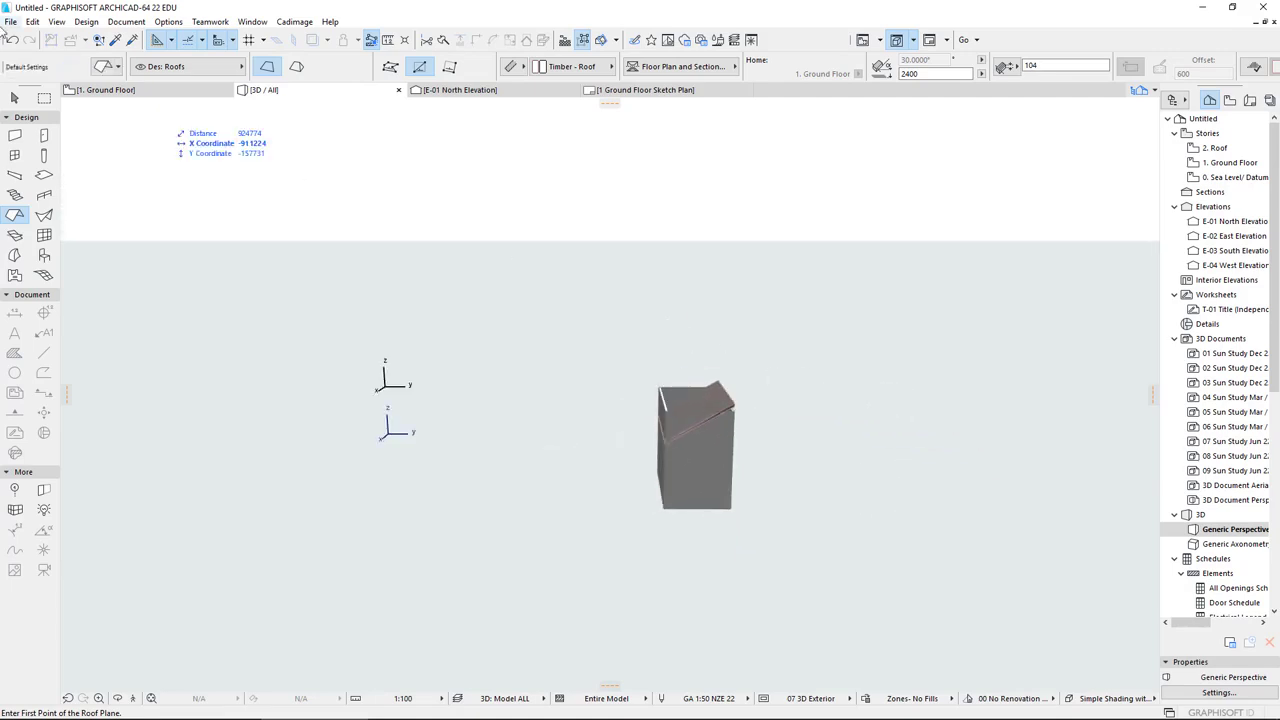
left_click(16, 100)
left_click(712, 402)
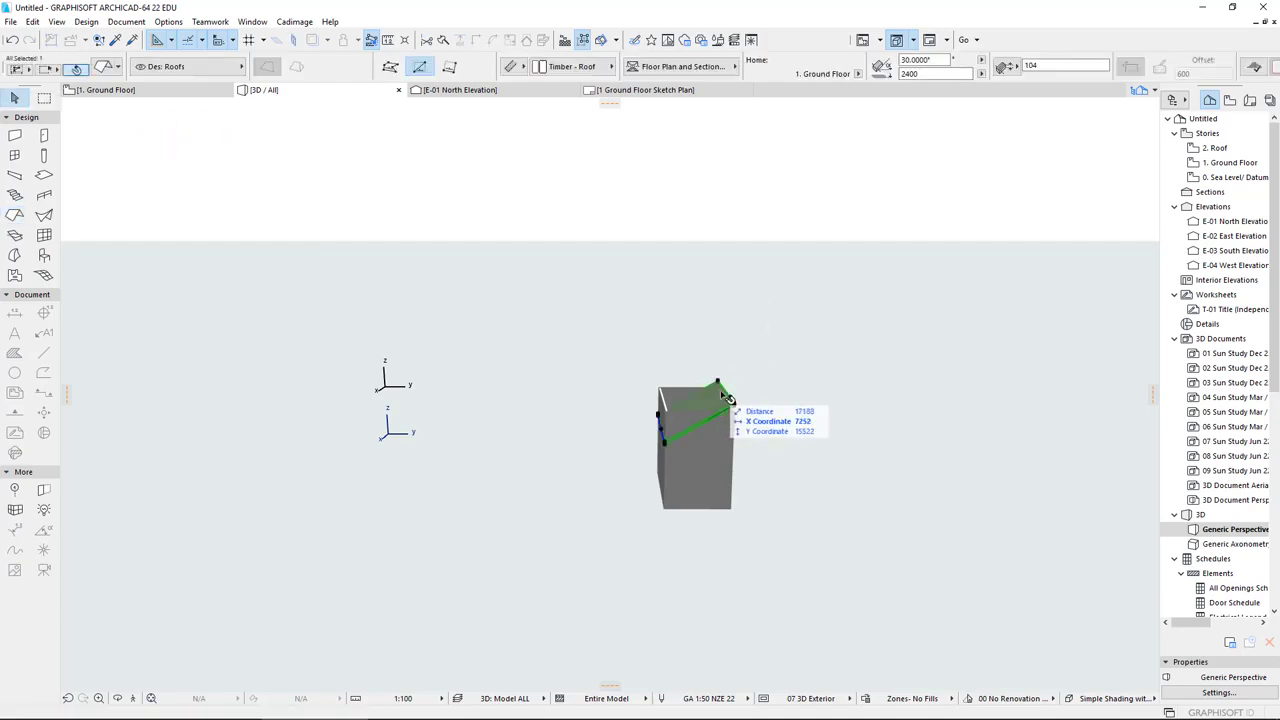
left_click(941, 62)
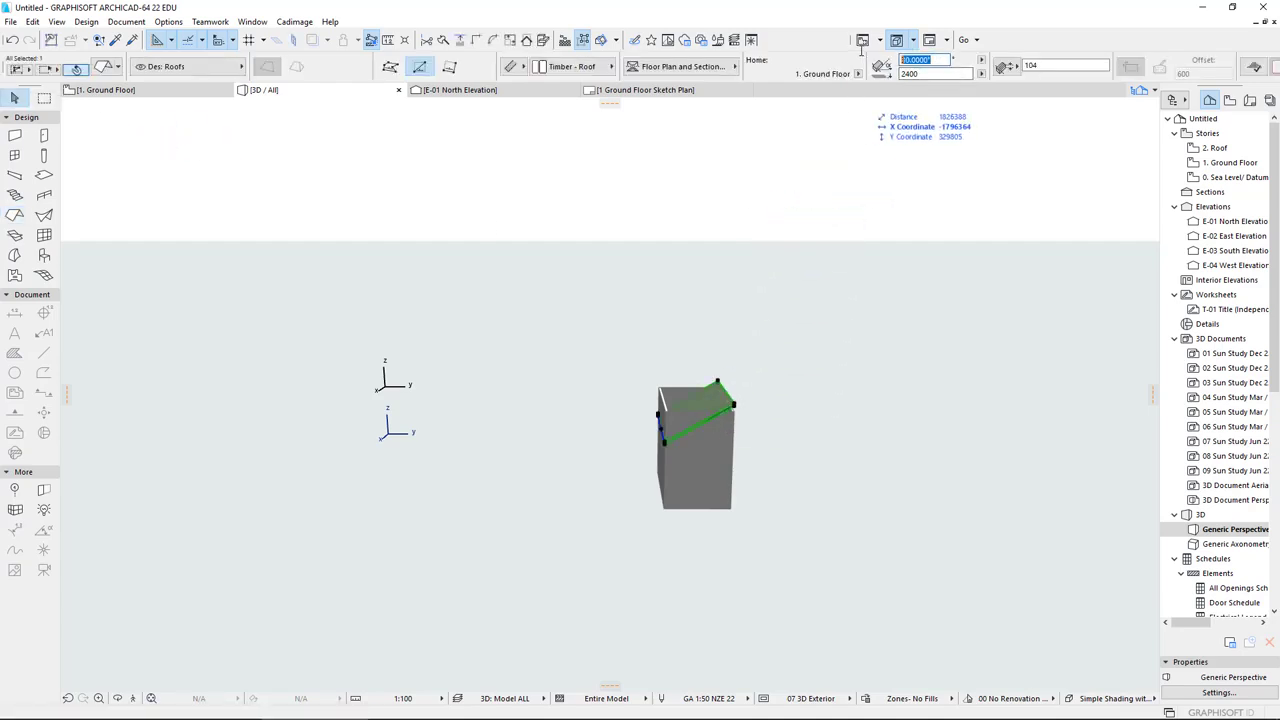
type("8")
key("Return")
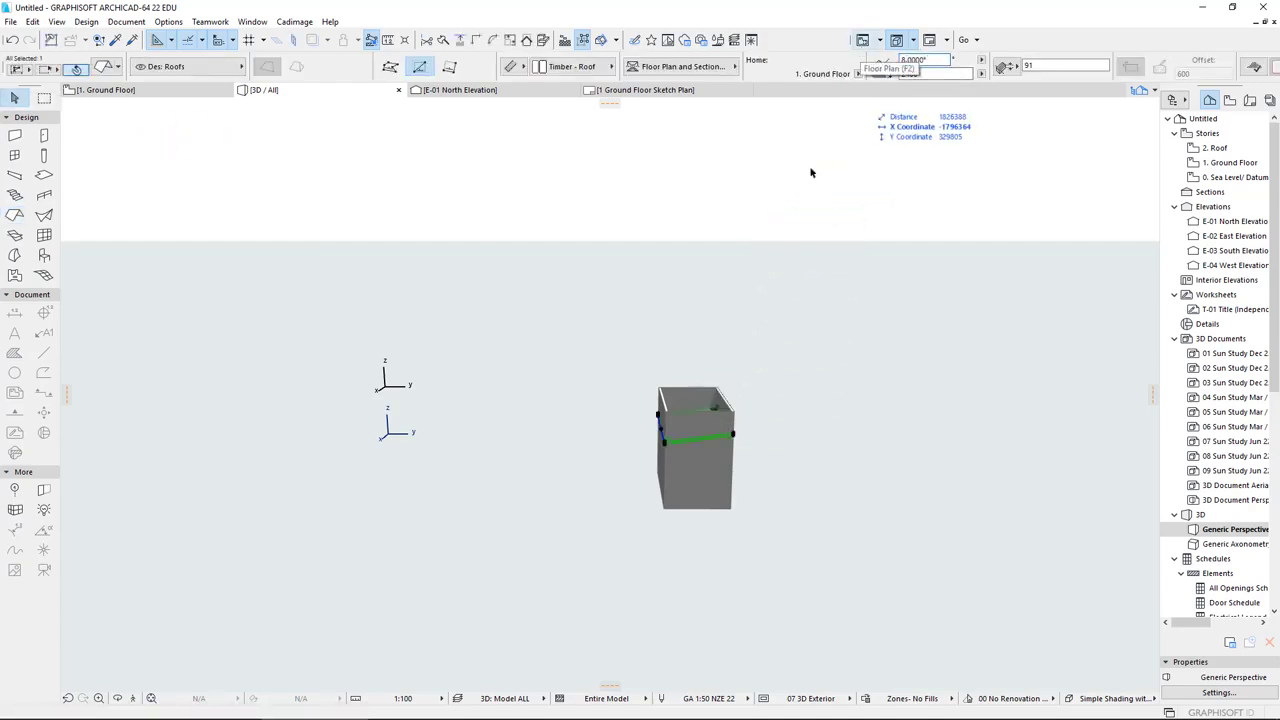
scroll(730, 418, "up", 3)
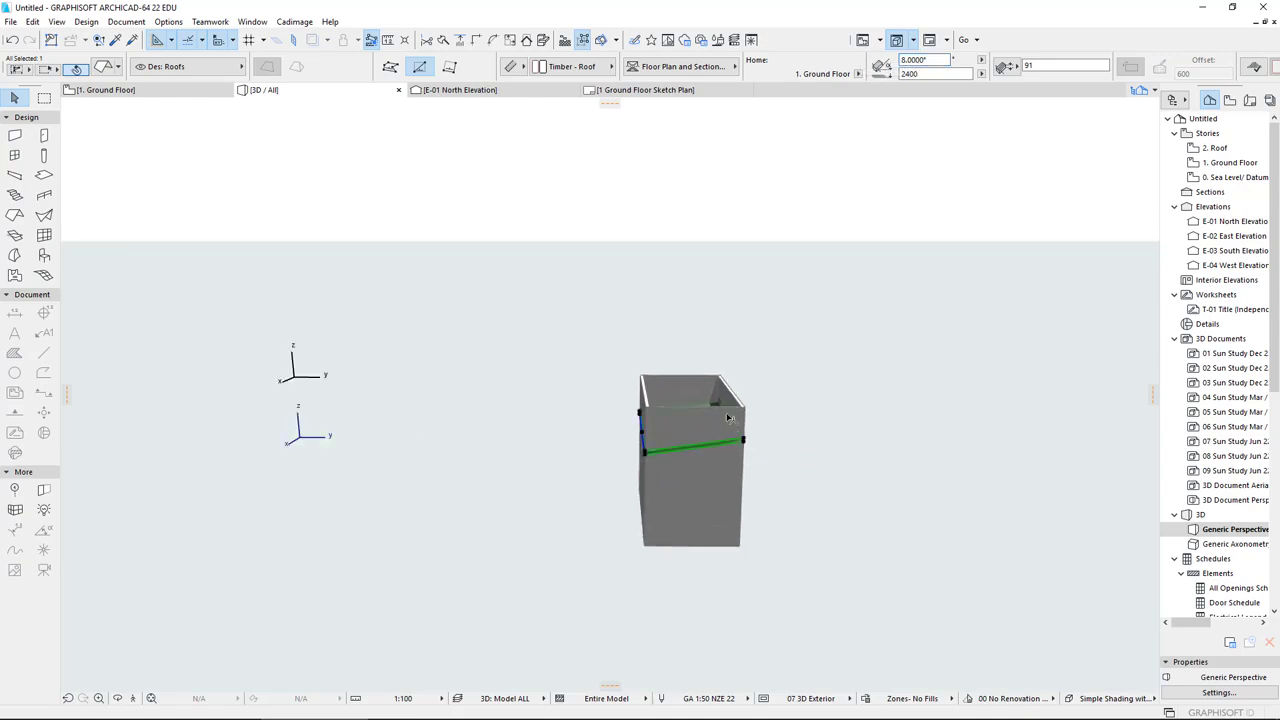
scroll(730, 418, "up", 1)
left_click(566, 346)
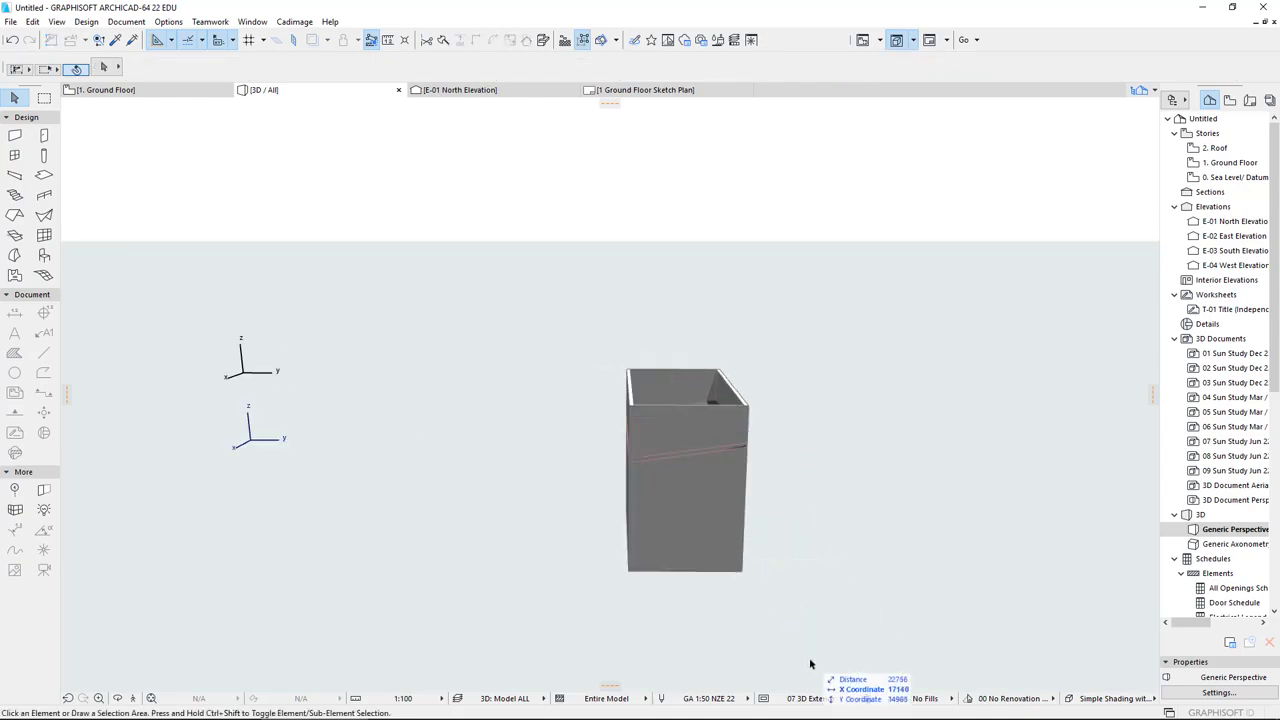
- Select all four walls together with the single-plane roof and trim the walls to the roof
left_click_drag(788, 633, 549, 293)
right_click(687, 428)
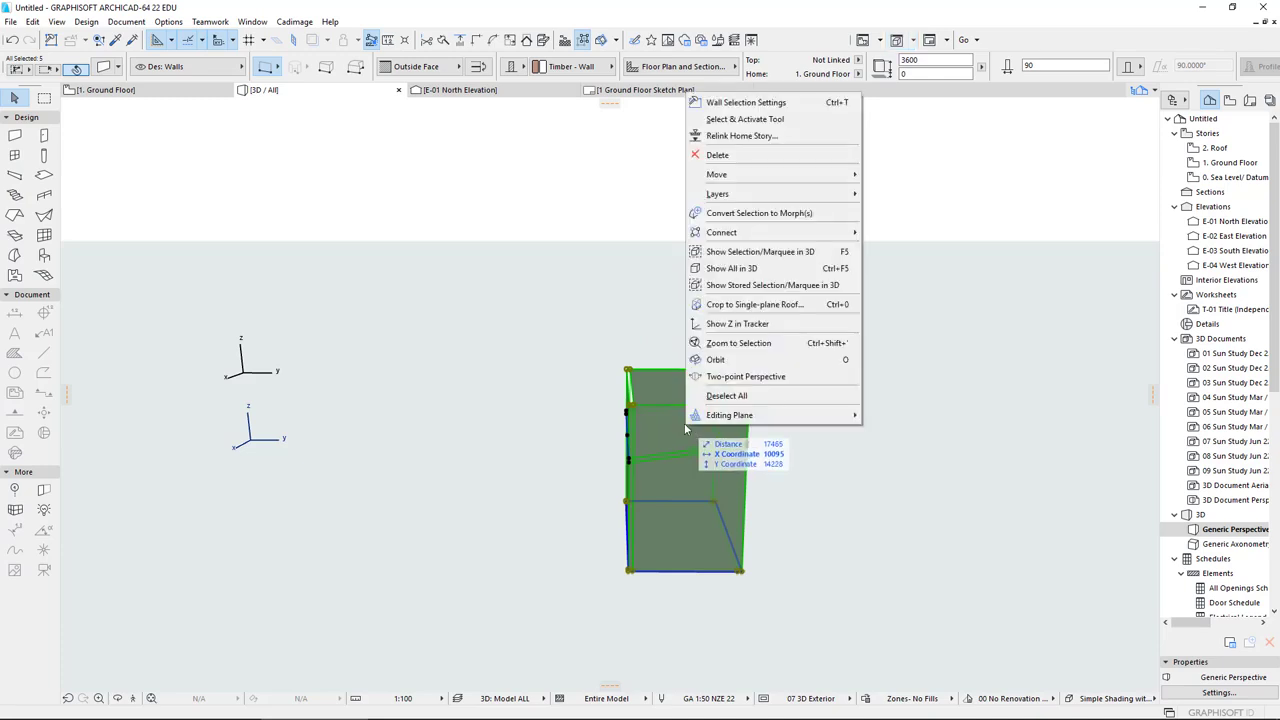
mouse_move(720, 236)
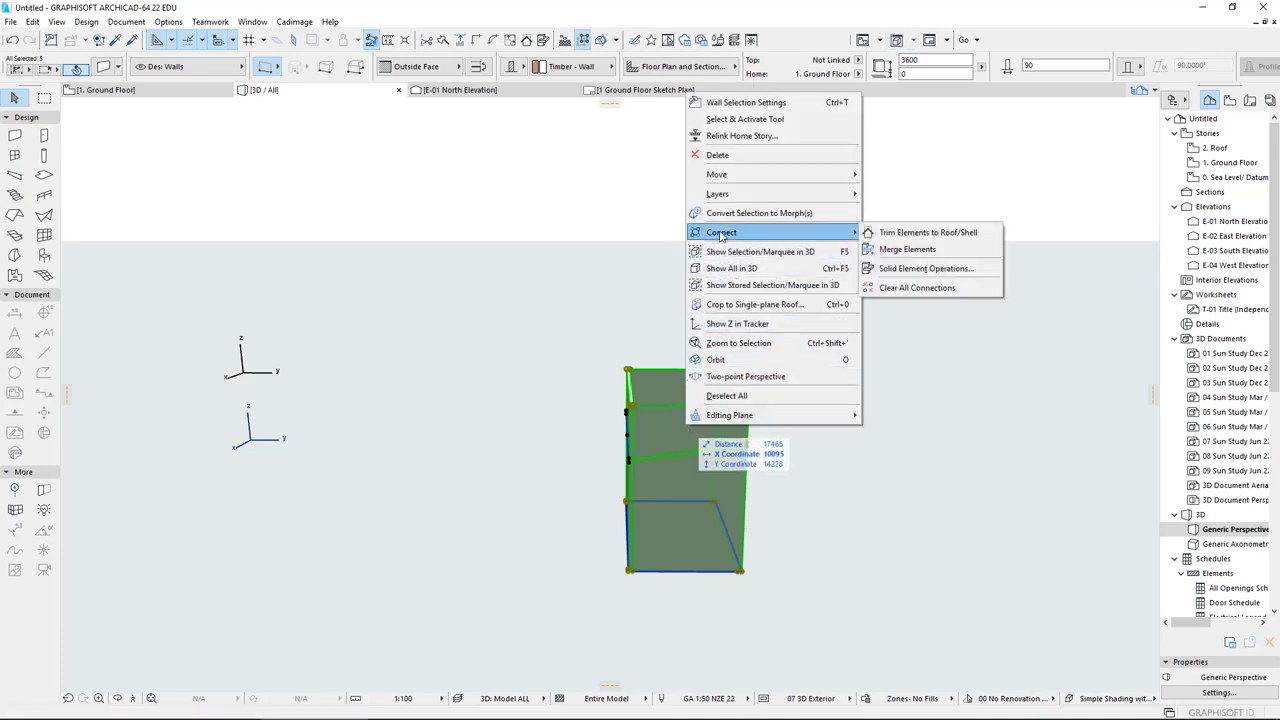
left_click(930, 234)
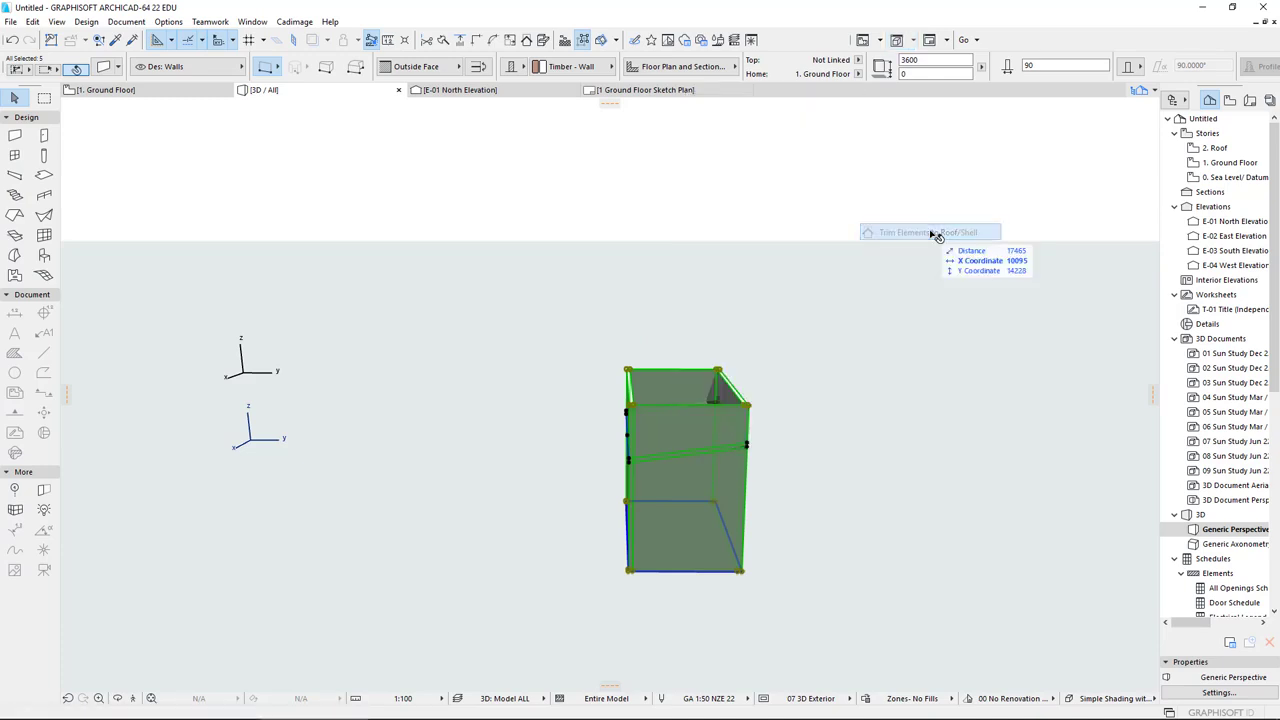
left_click(741, 300)
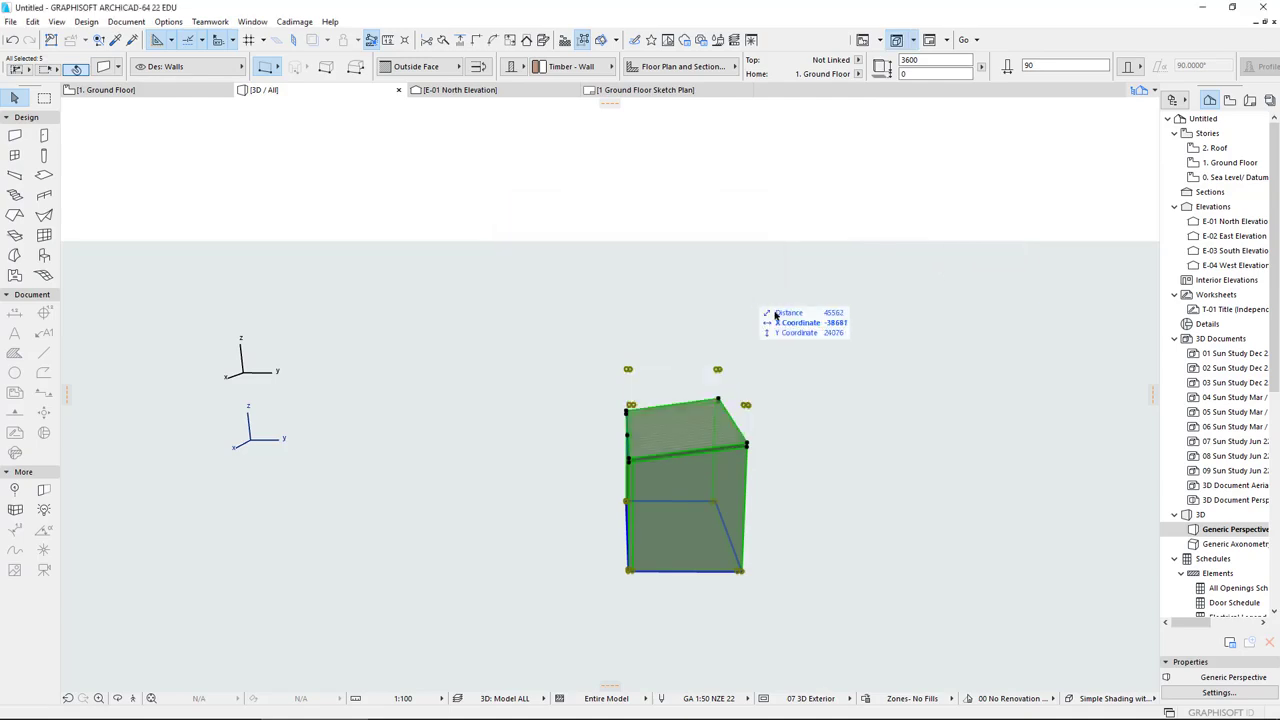
- Offset the single-plane roof's short end edge outward by 150 to form an overhang beyond the wall
middle_click_drag(849, 395, 520, 400, "shift")
scroll(577, 456, "up", 3)
scroll(532, 445, "up", 5)
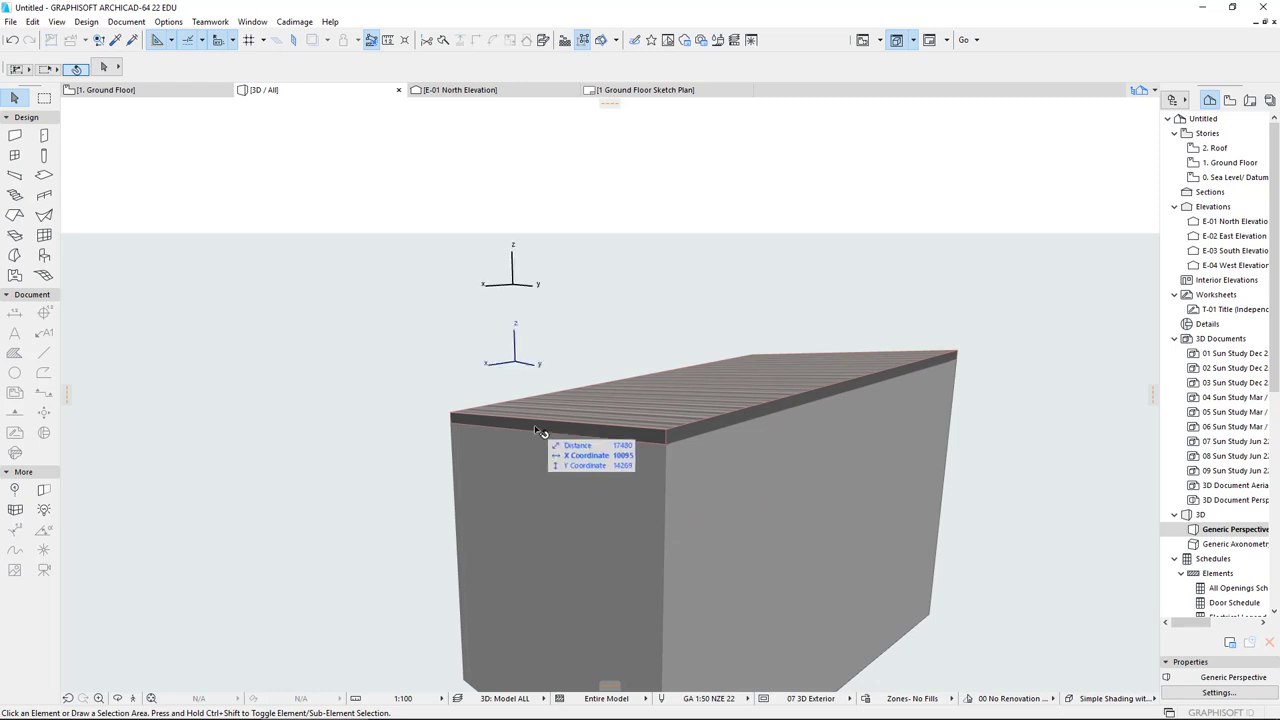
left_click(538, 432)
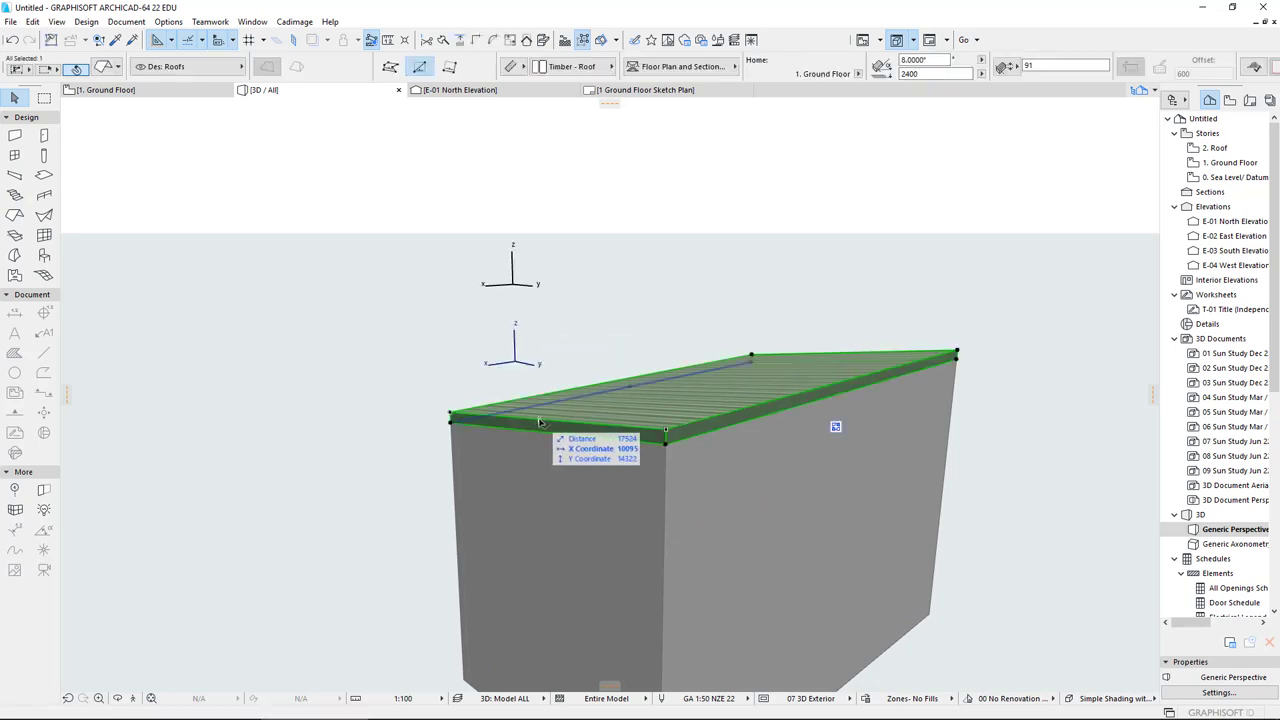
left_click(555, 423)
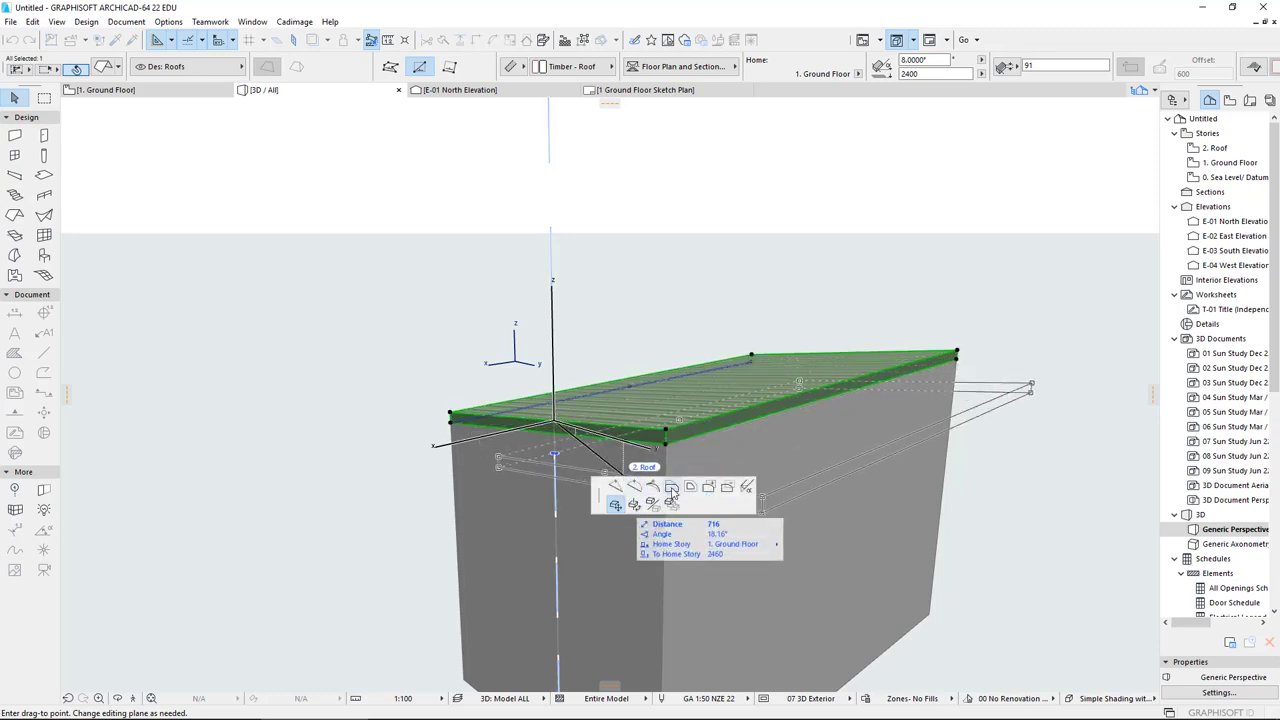
left_click(671, 488)
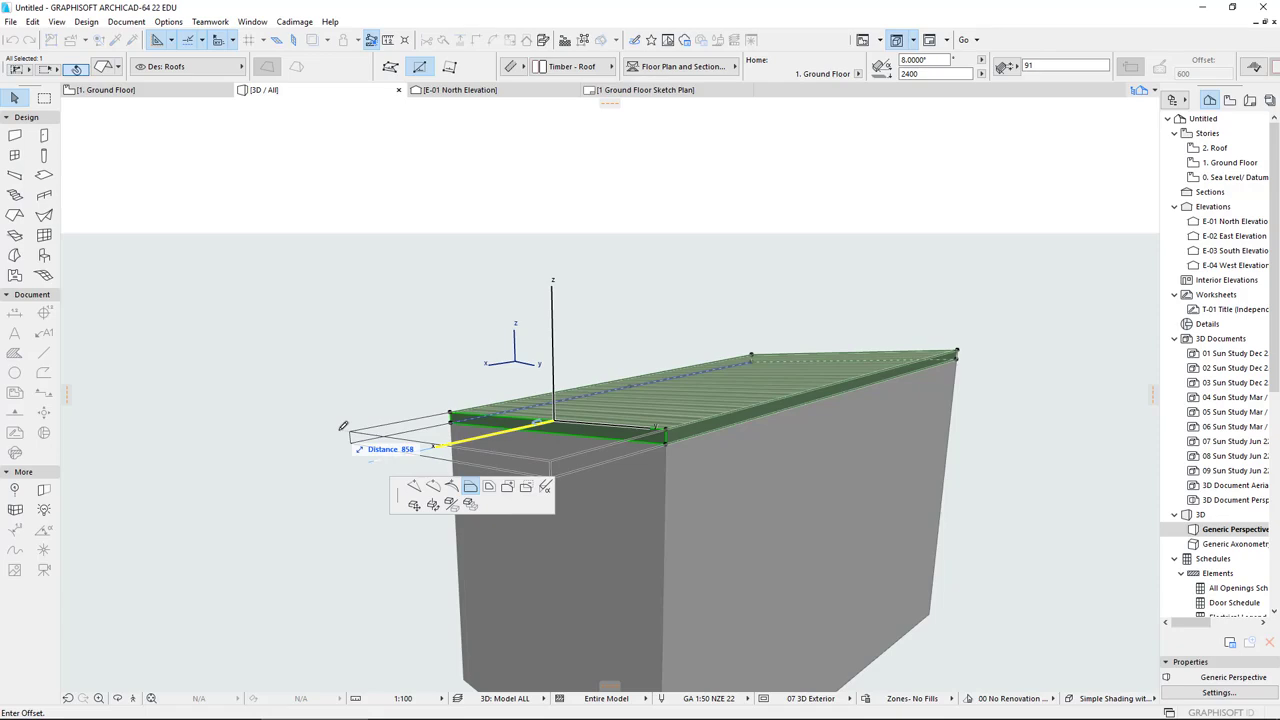
type("150")
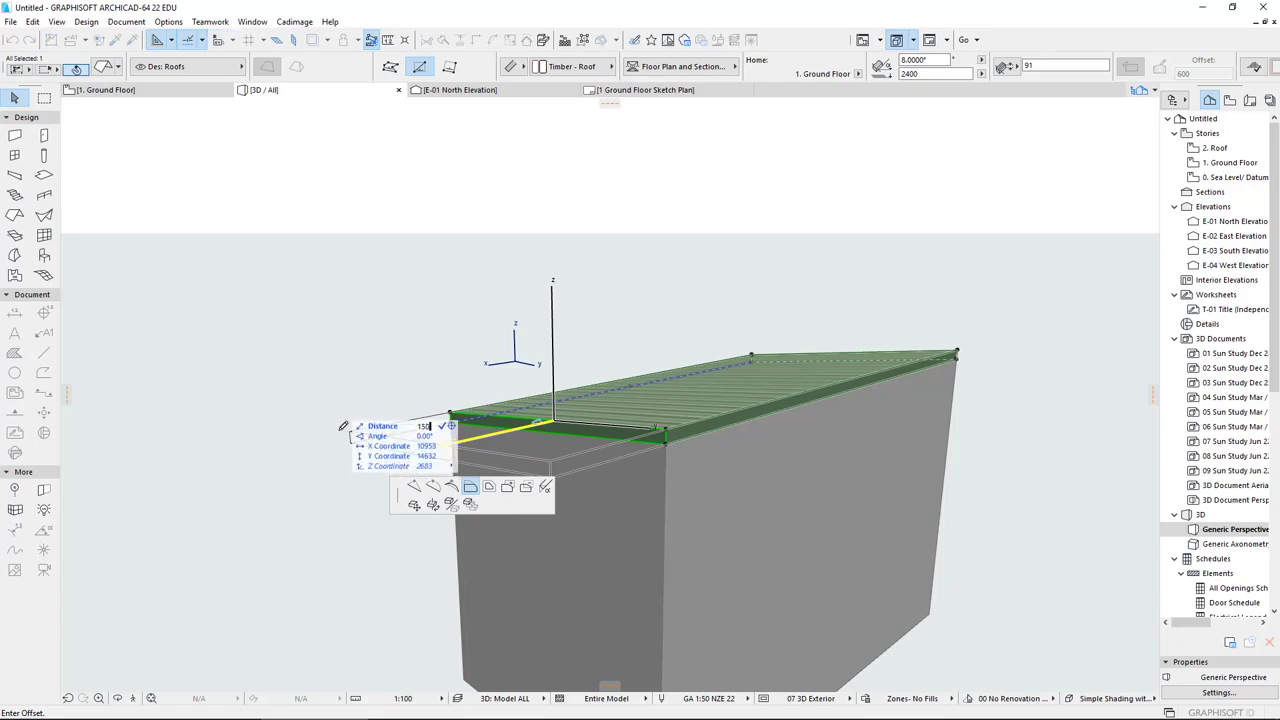
key("Return")
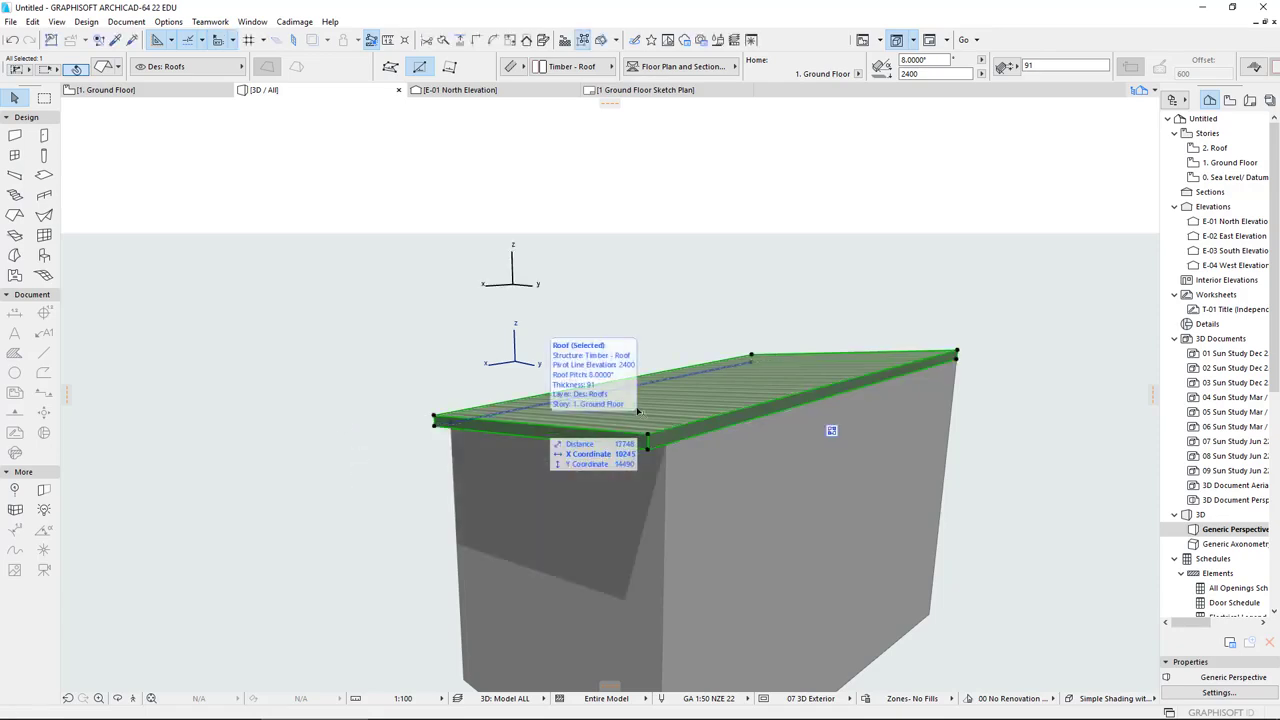
- Offset all edges of the single-plane roof outward together by 150
left_click(737, 408)
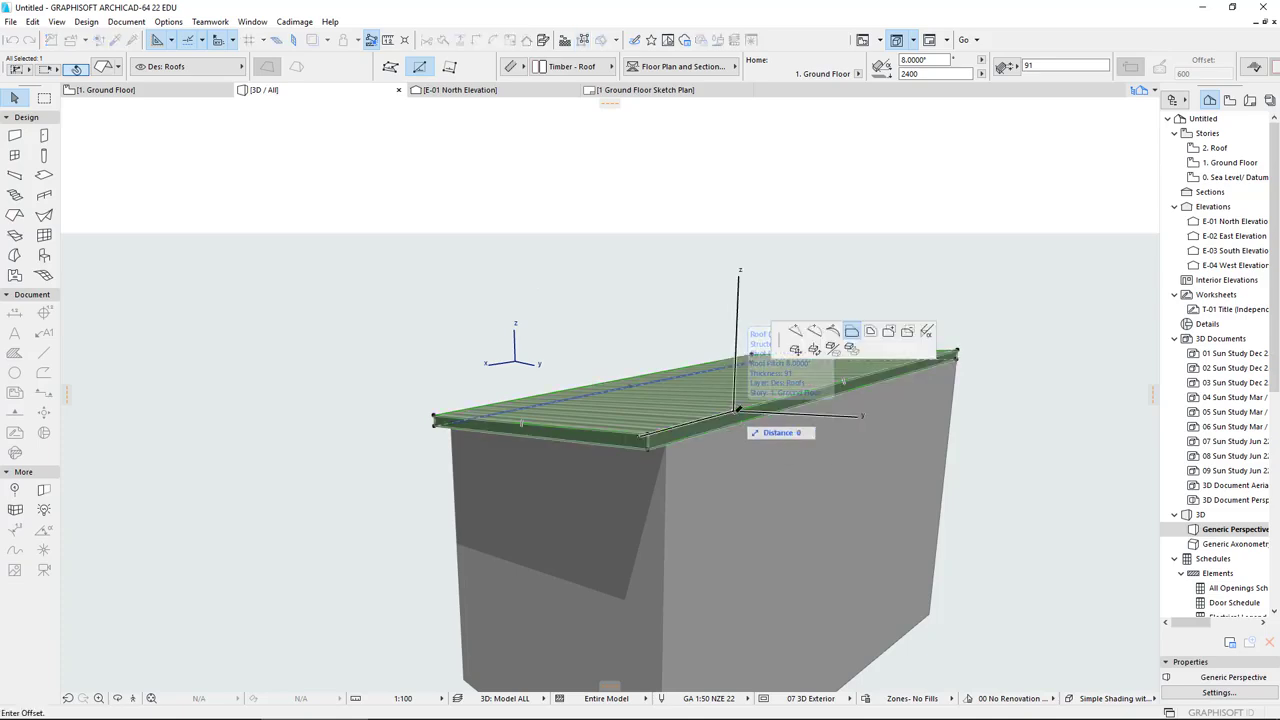
left_click(872, 333)
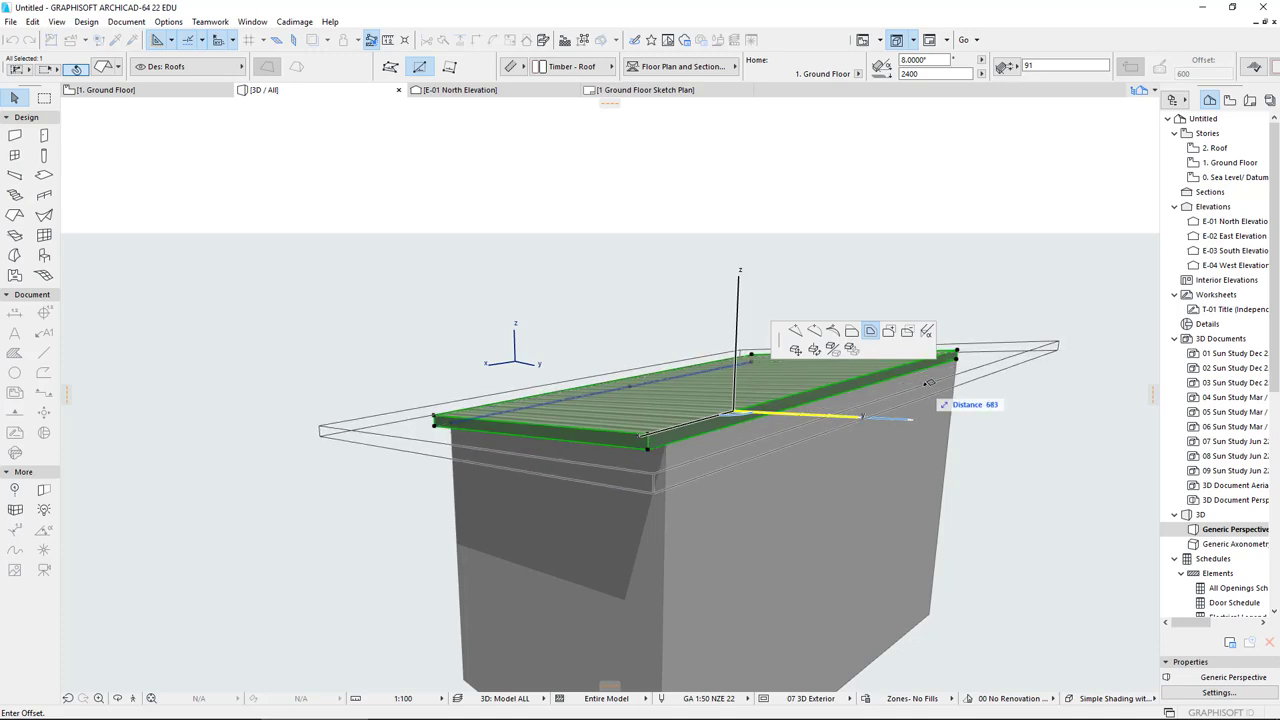
type("1")
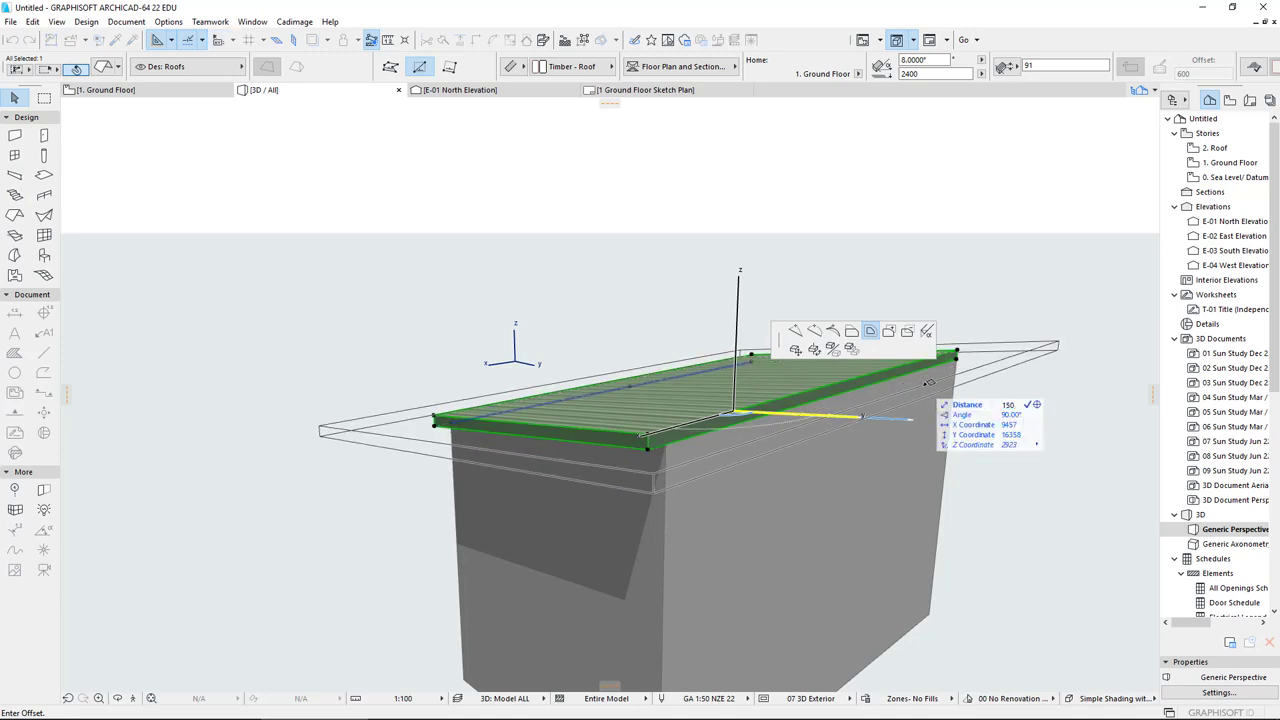
type("50")
key("Return")
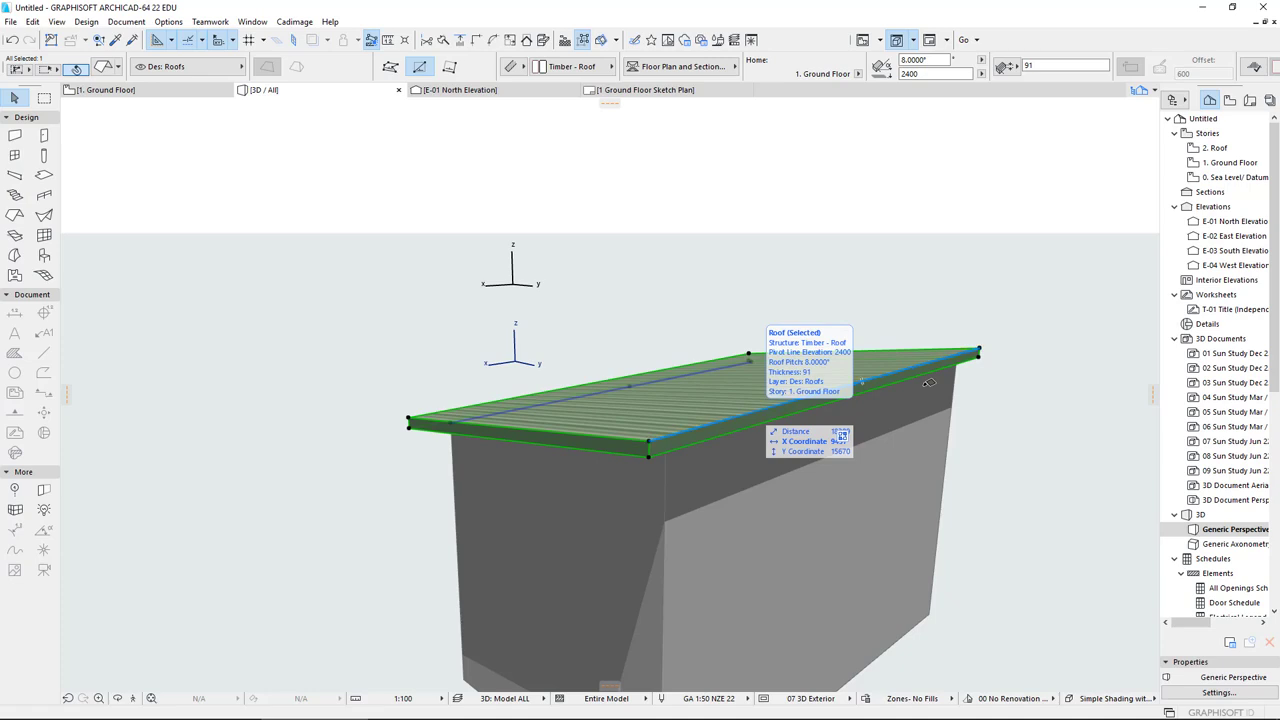
- On the ground floor plan, hide the layer of the selected single-plane roof
middle_click_drag(683, 423, 551, 360)
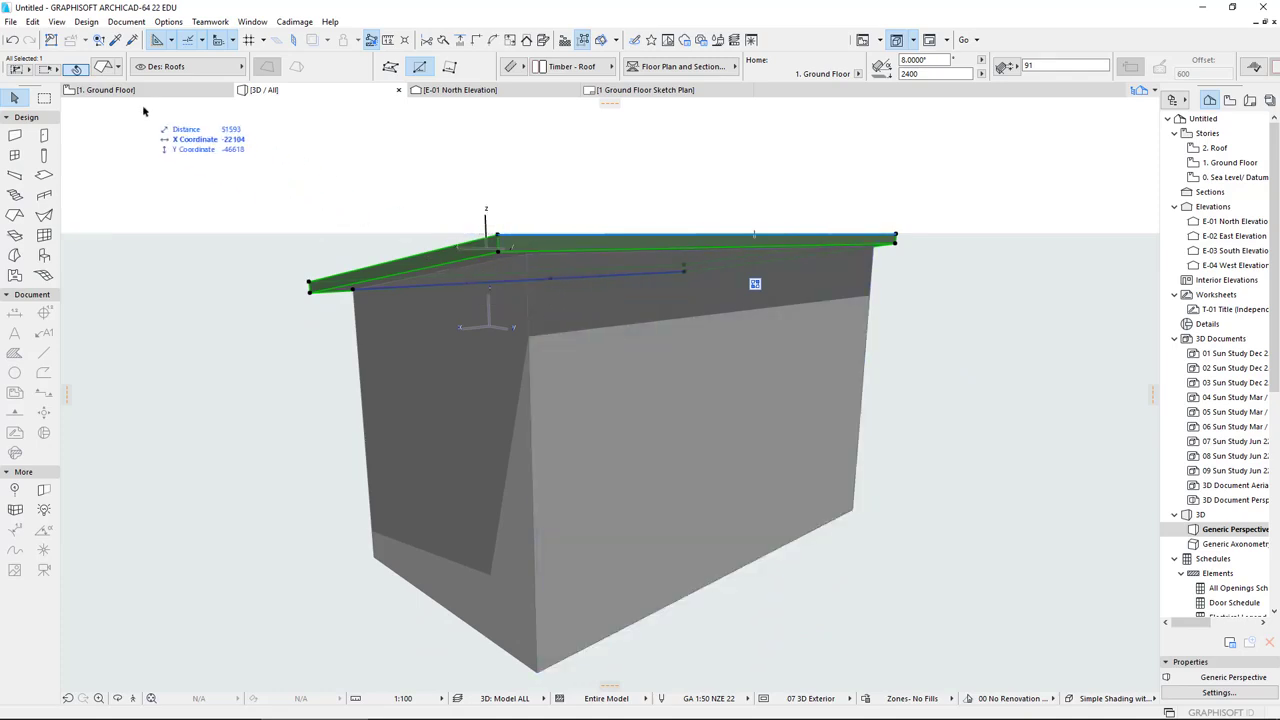
left_click(108, 90)
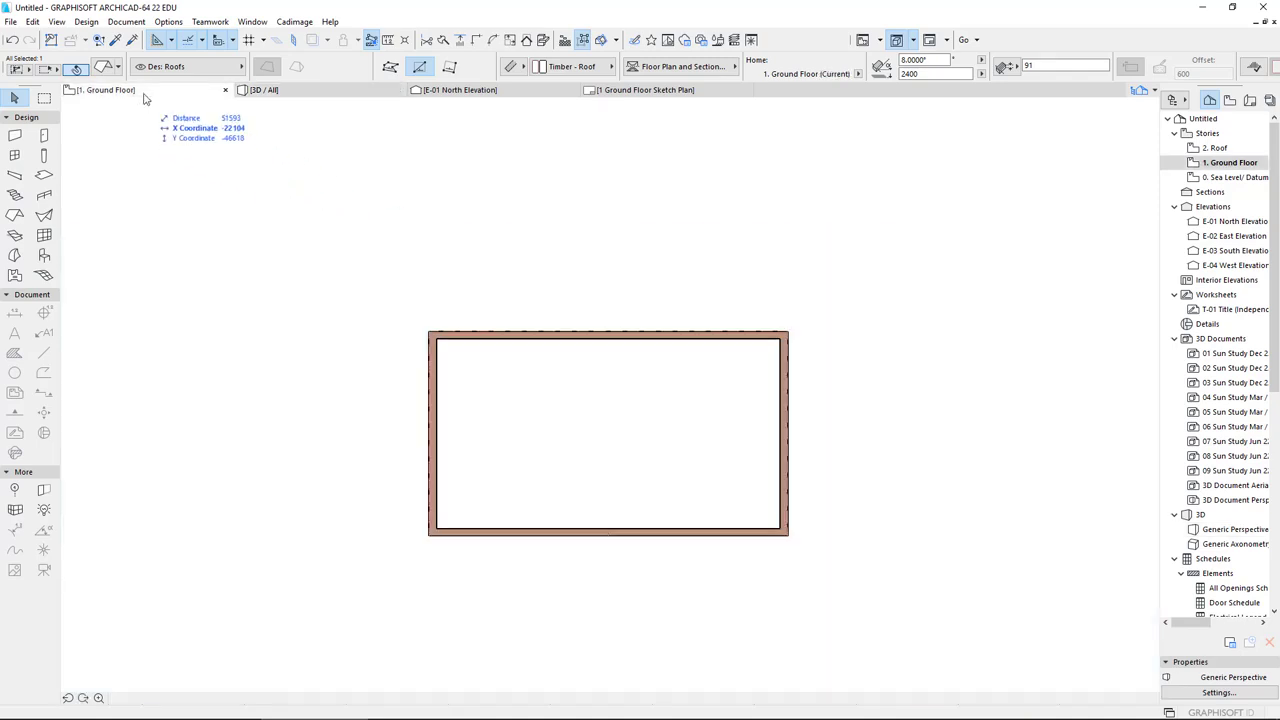
left_click(433, 321)
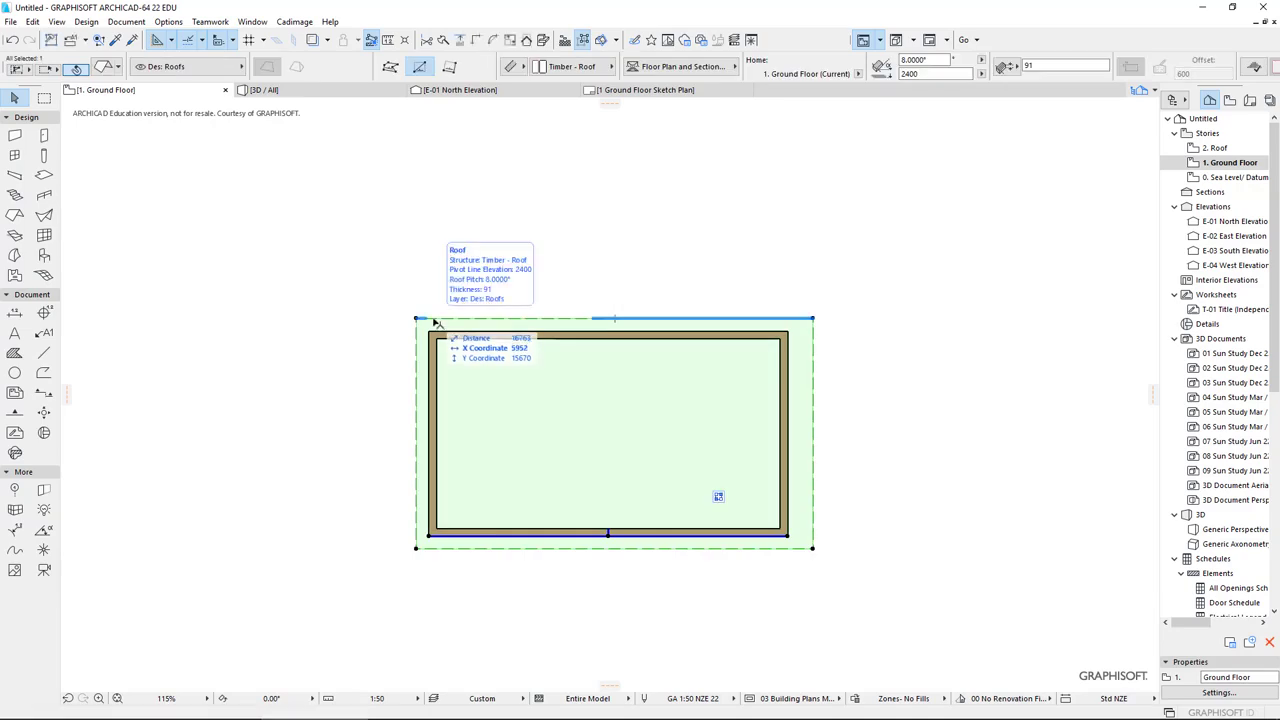
right_click(435, 323)
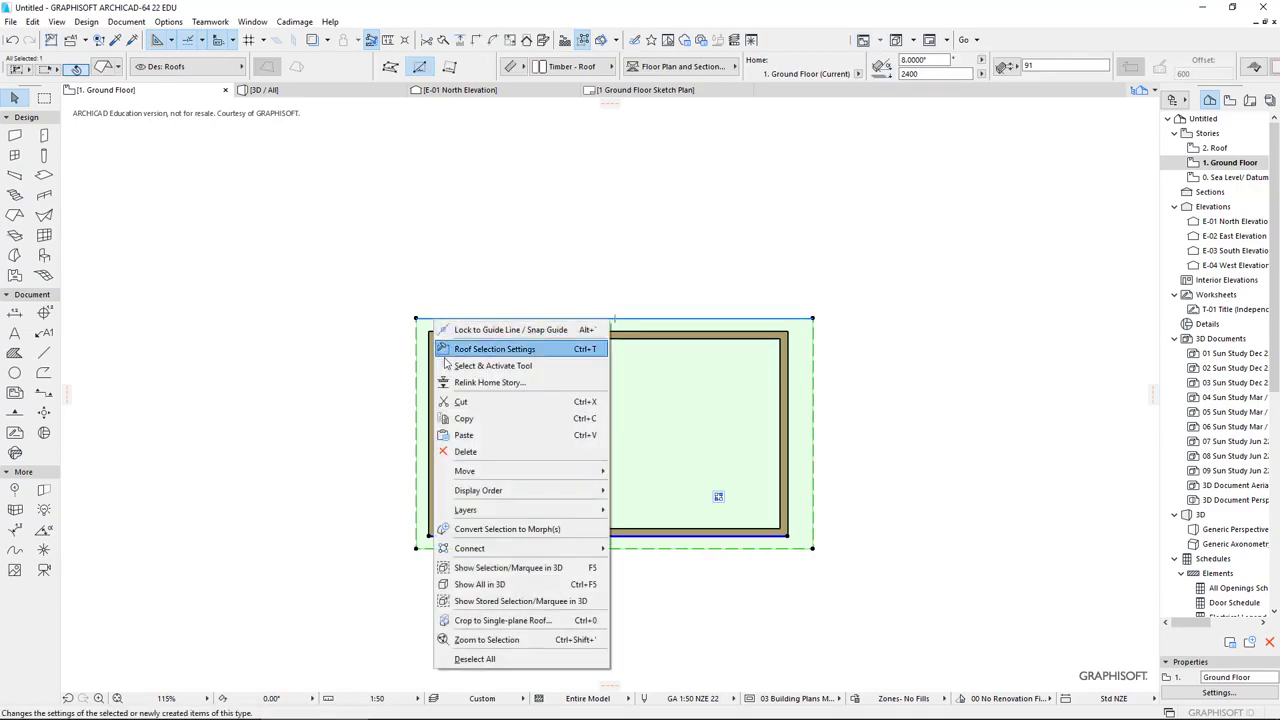
mouse_move(476, 511)
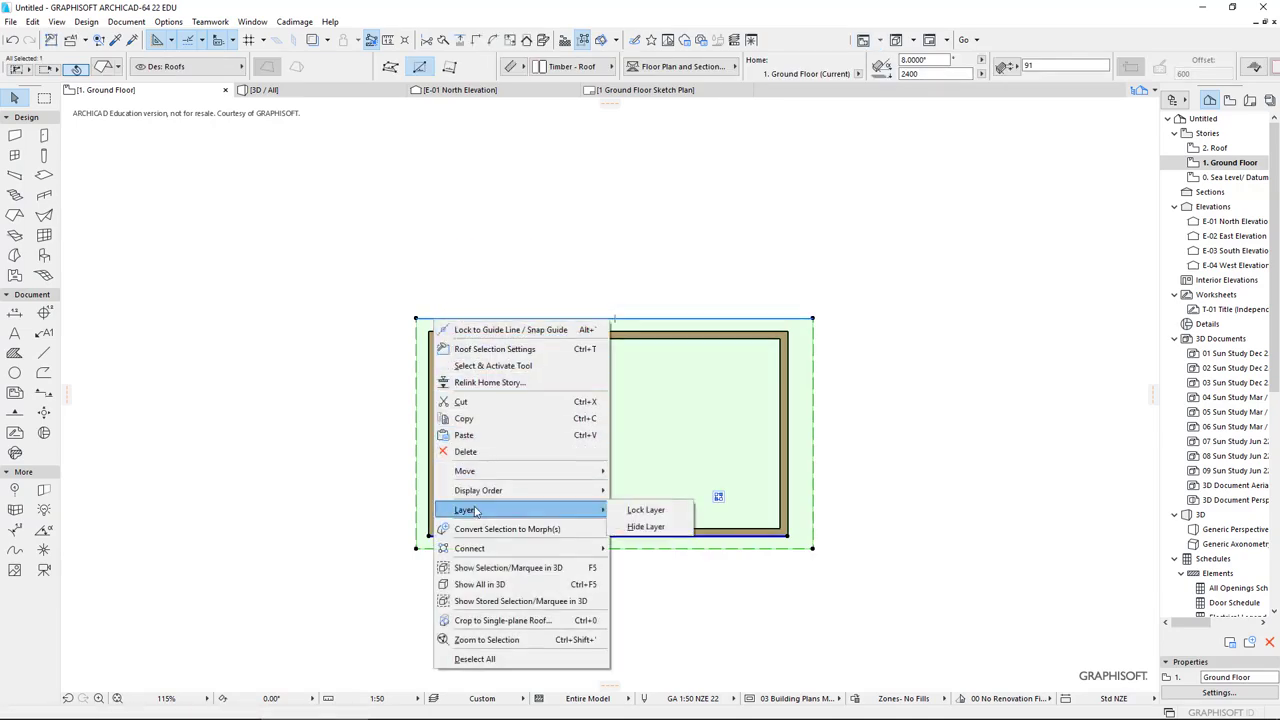
left_click(651, 533)
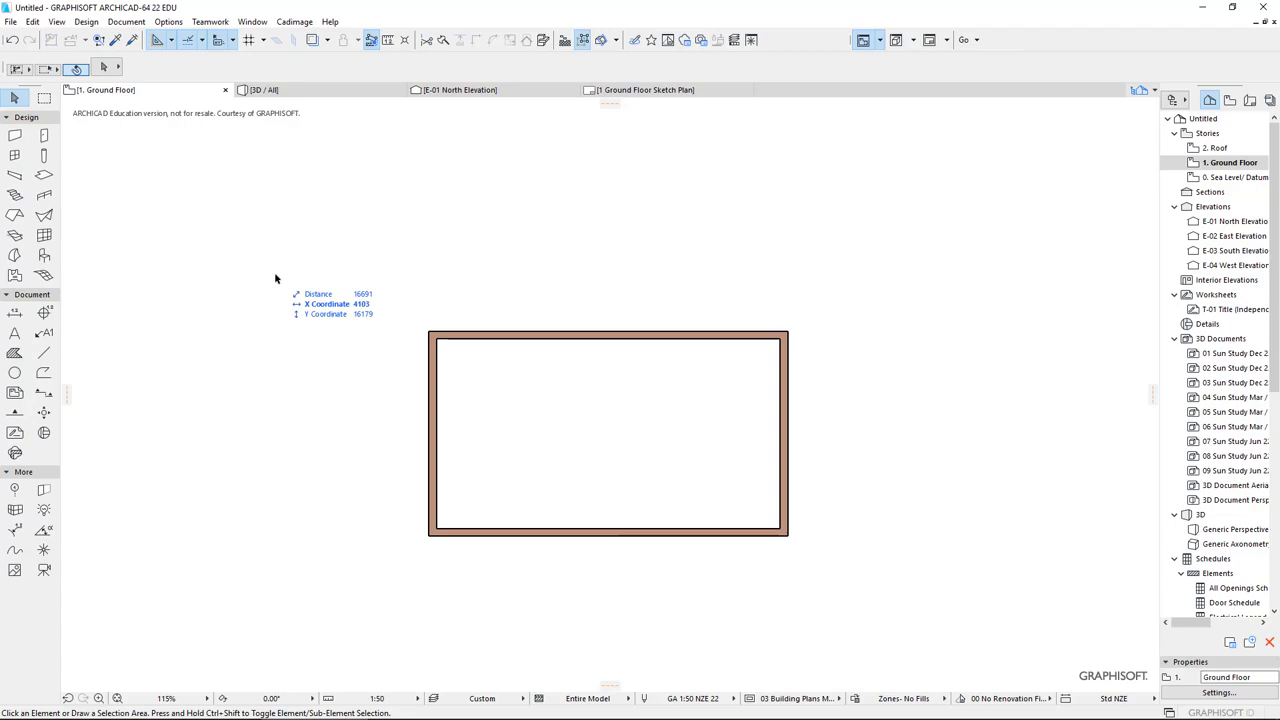
- In the slab defaults, switch to a basic structure and choose Plywood as the building material
left_click(45, 176)
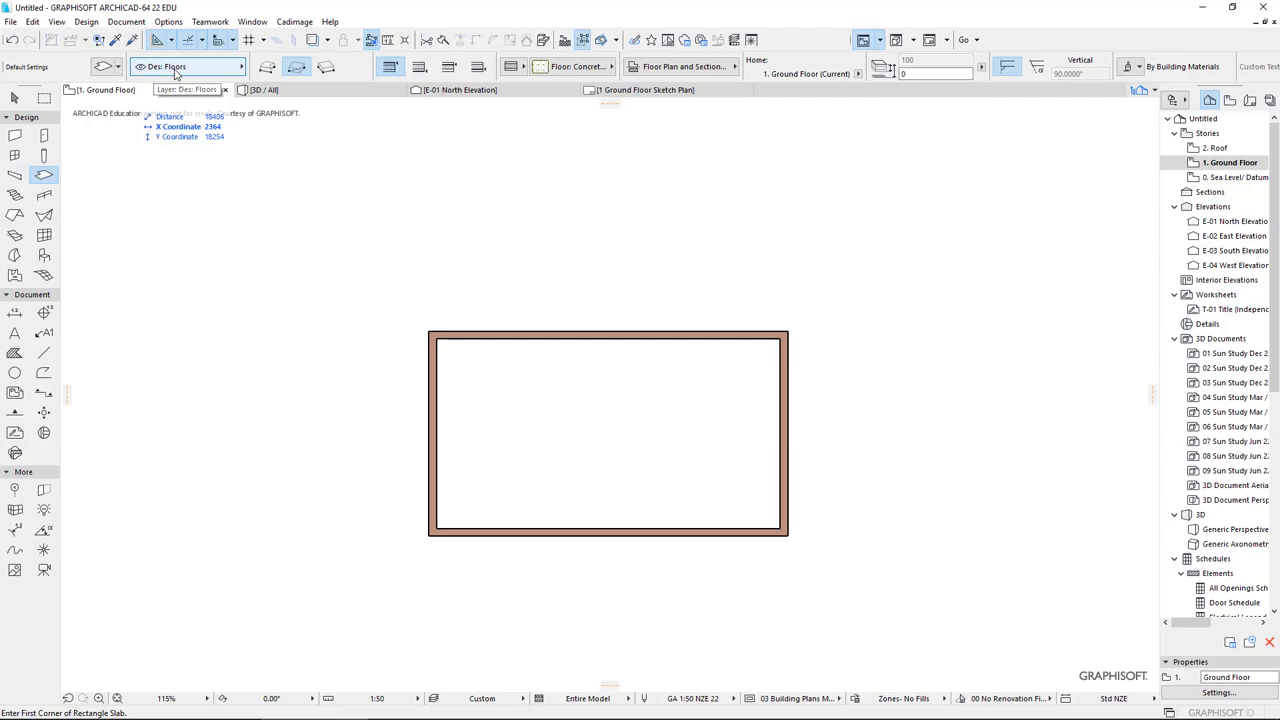
double_click(44, 176)
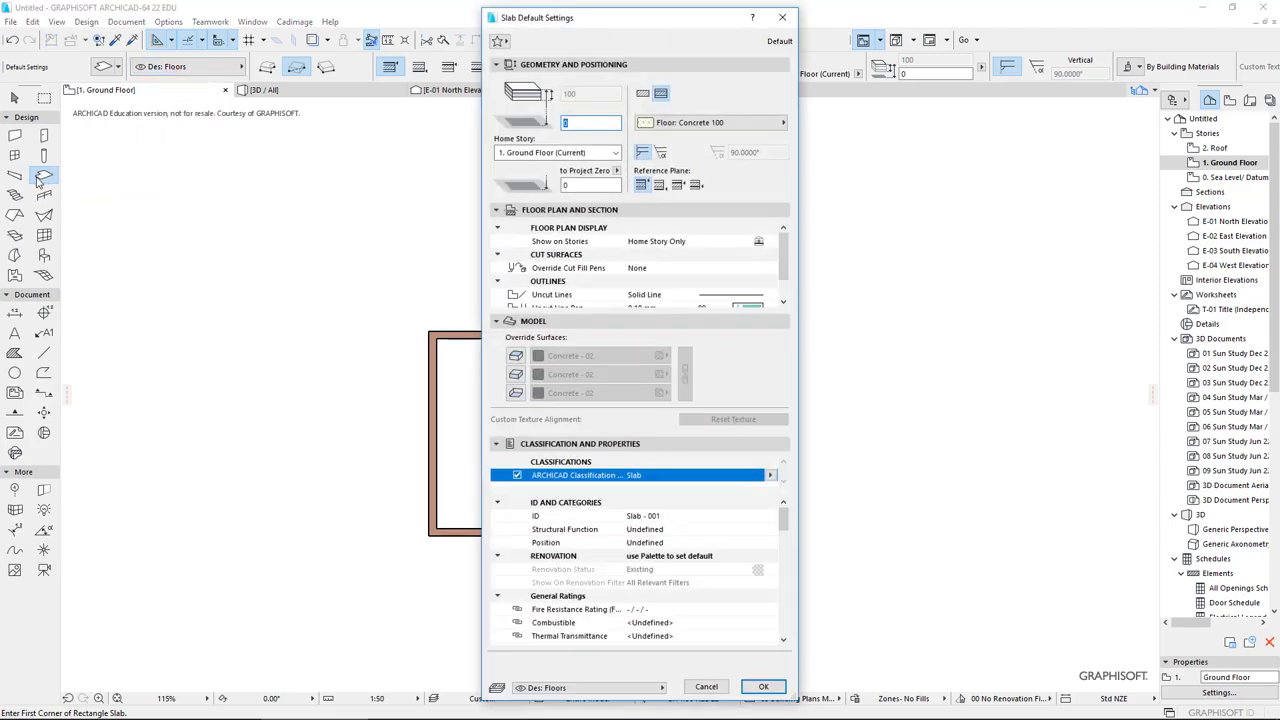
left_click(643, 93)
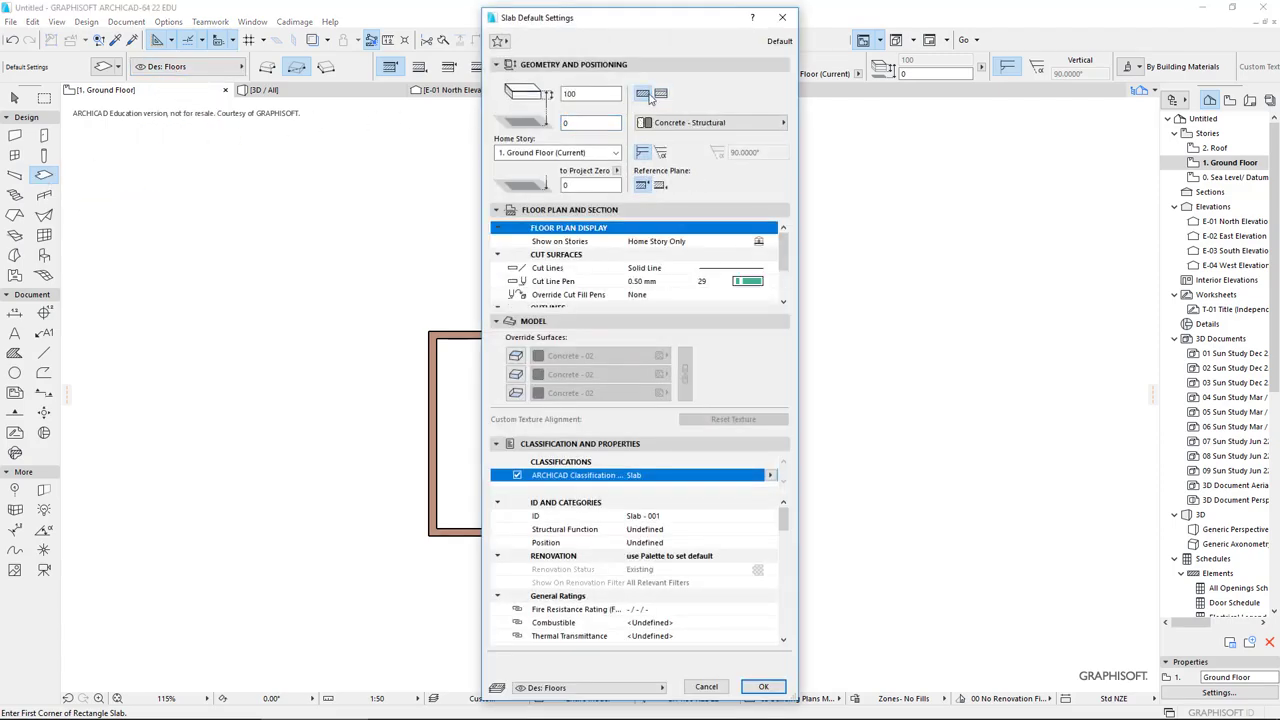
left_click(717, 124)
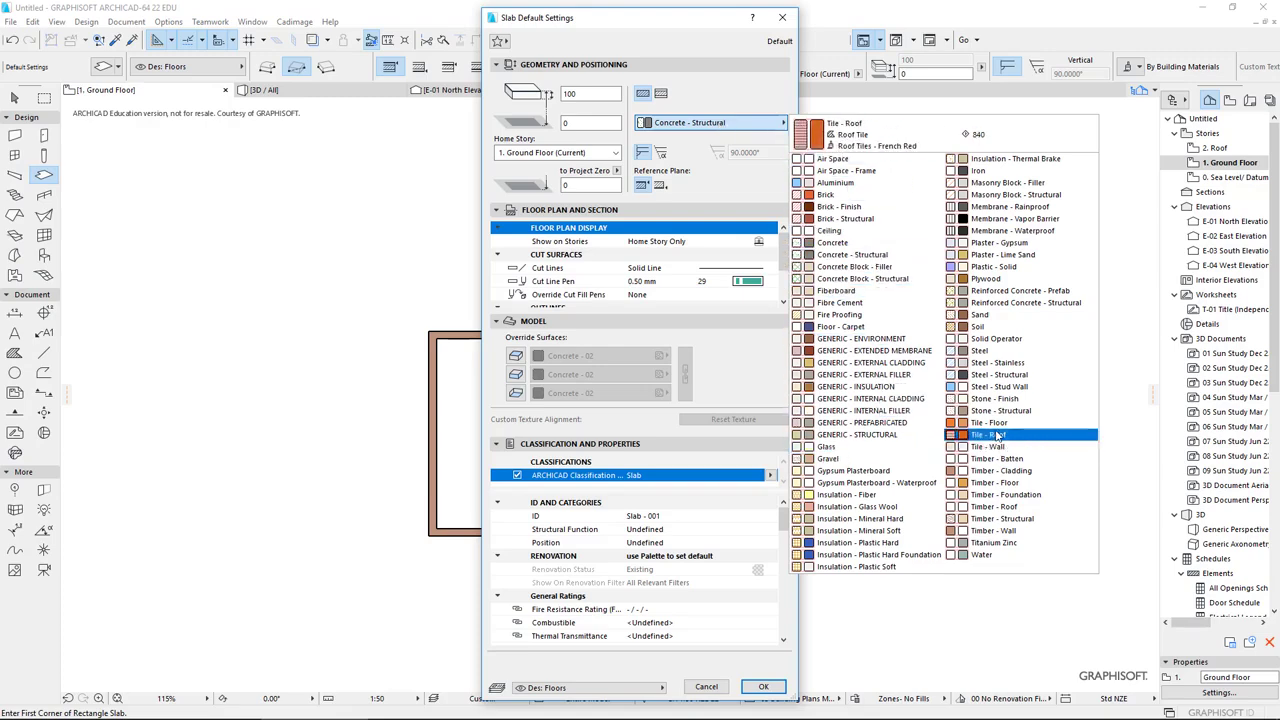
left_click(984, 279)
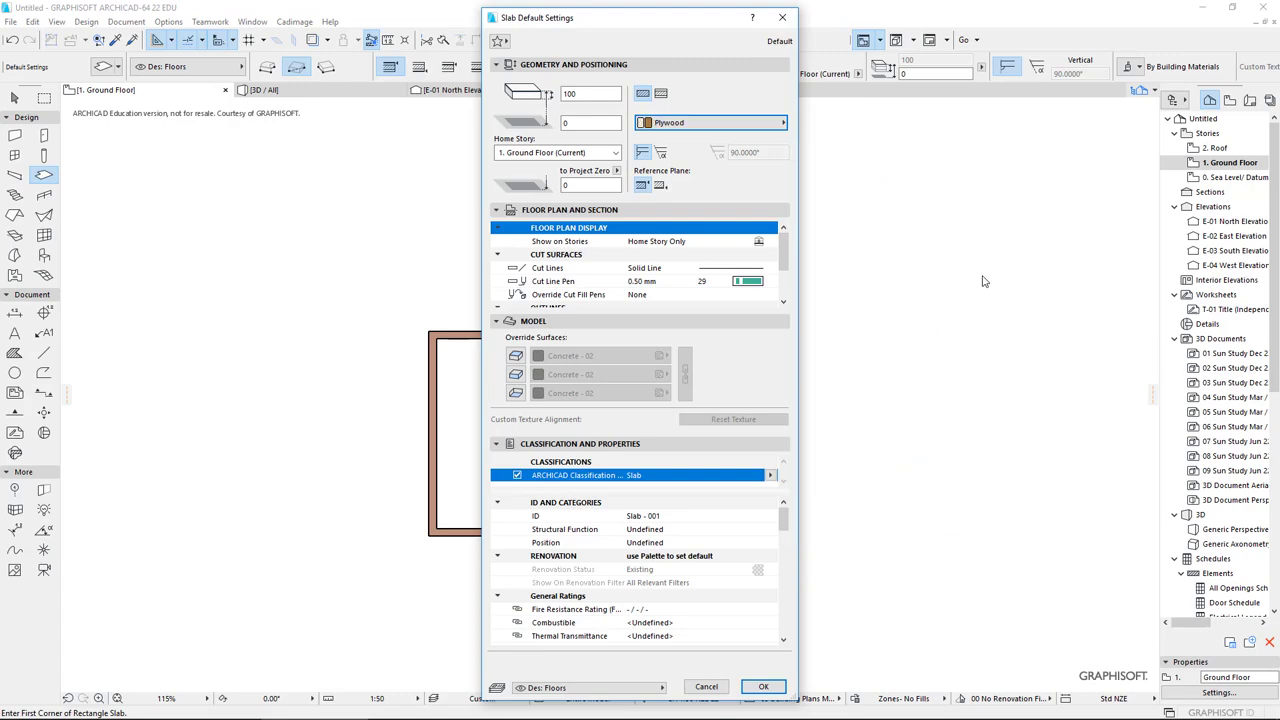
- Set the default slab thickness to 20 and its offset to the home story to 0, and accept the settings
double_click(585, 93)
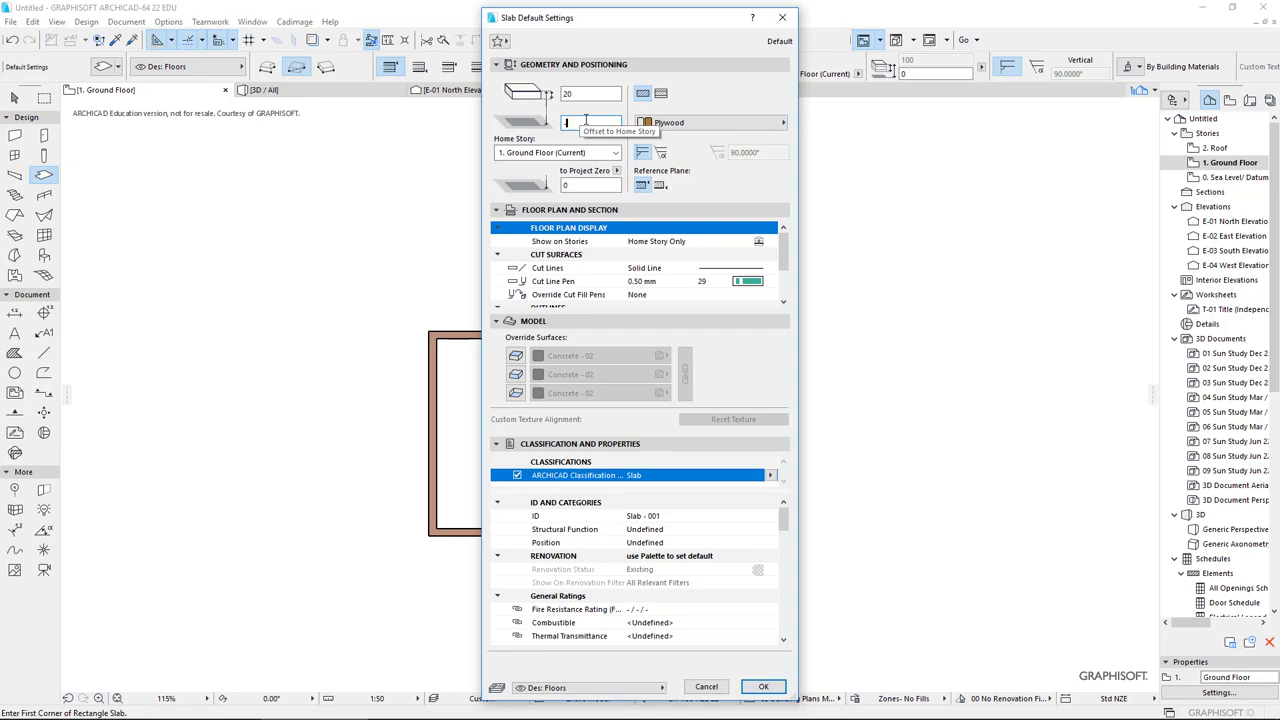
key("Tab")
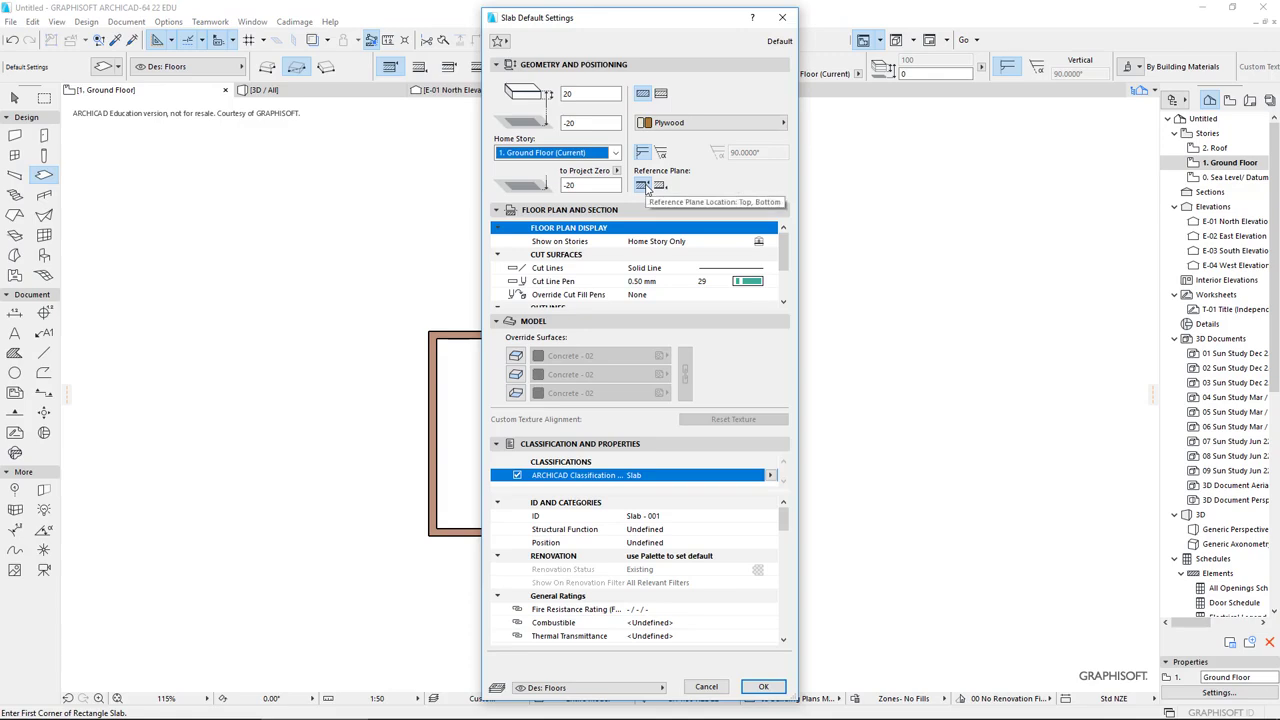
left_click_drag(589, 122, 481, 112)
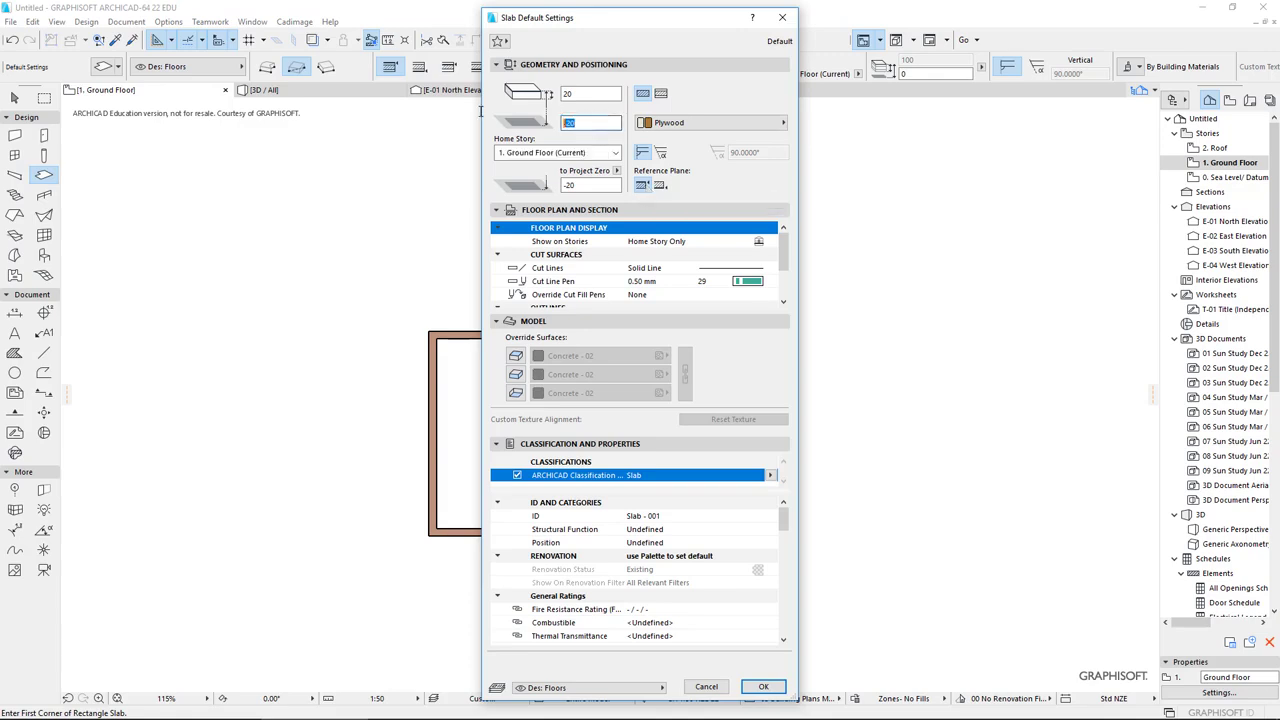
type("0")
key("Tab")
left_click(572, 93)
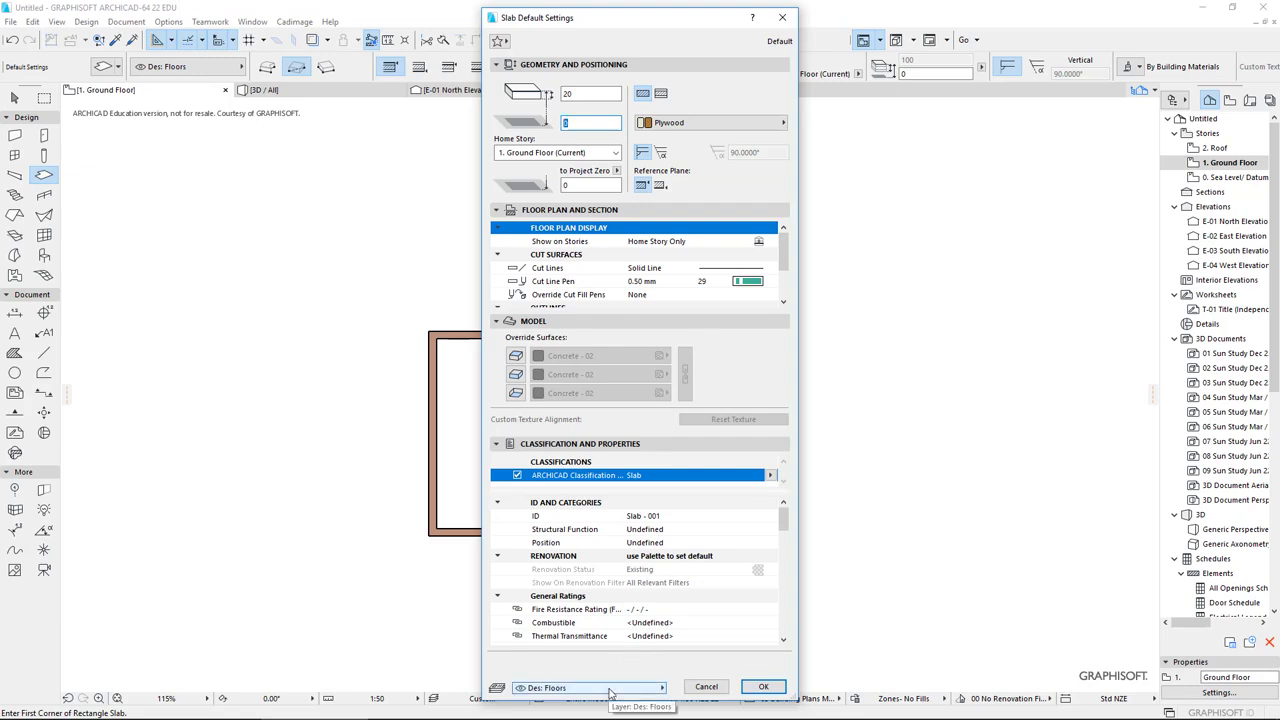
left_click(765, 688)
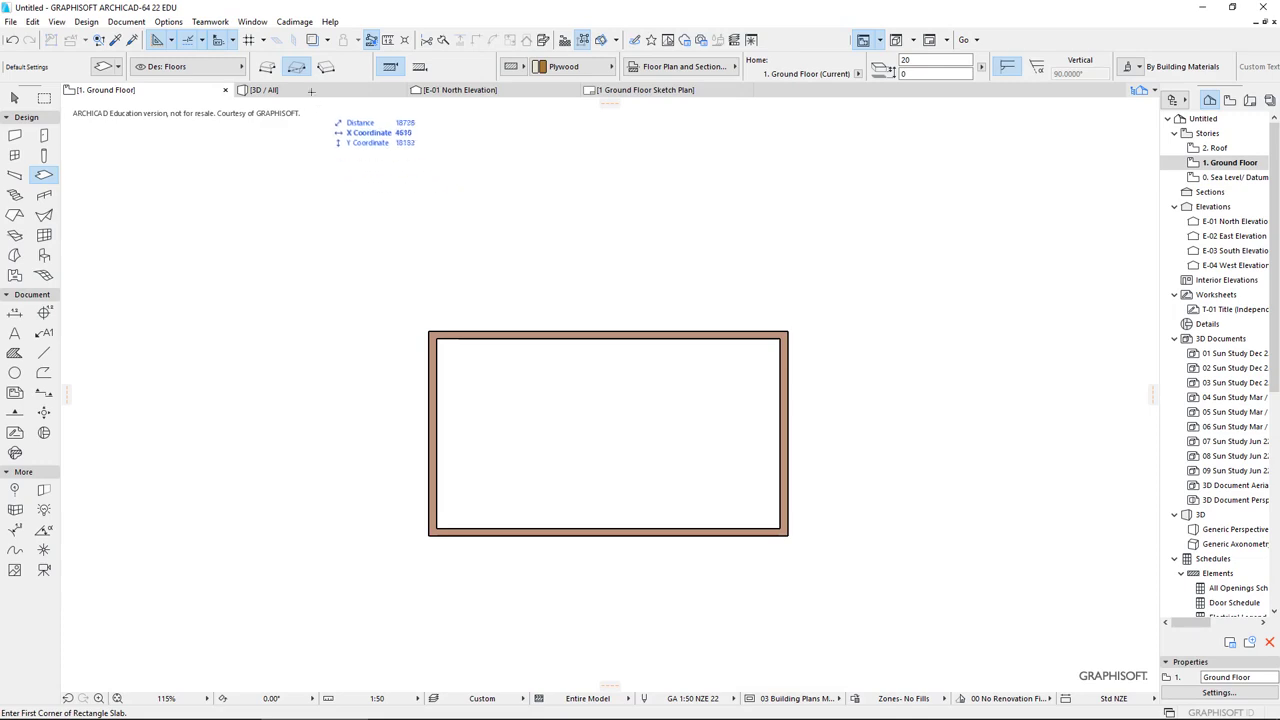
- Place a rectangular plywood slab between opposite outer corners of the wall enclosure and select the slab
left_click(427, 327)
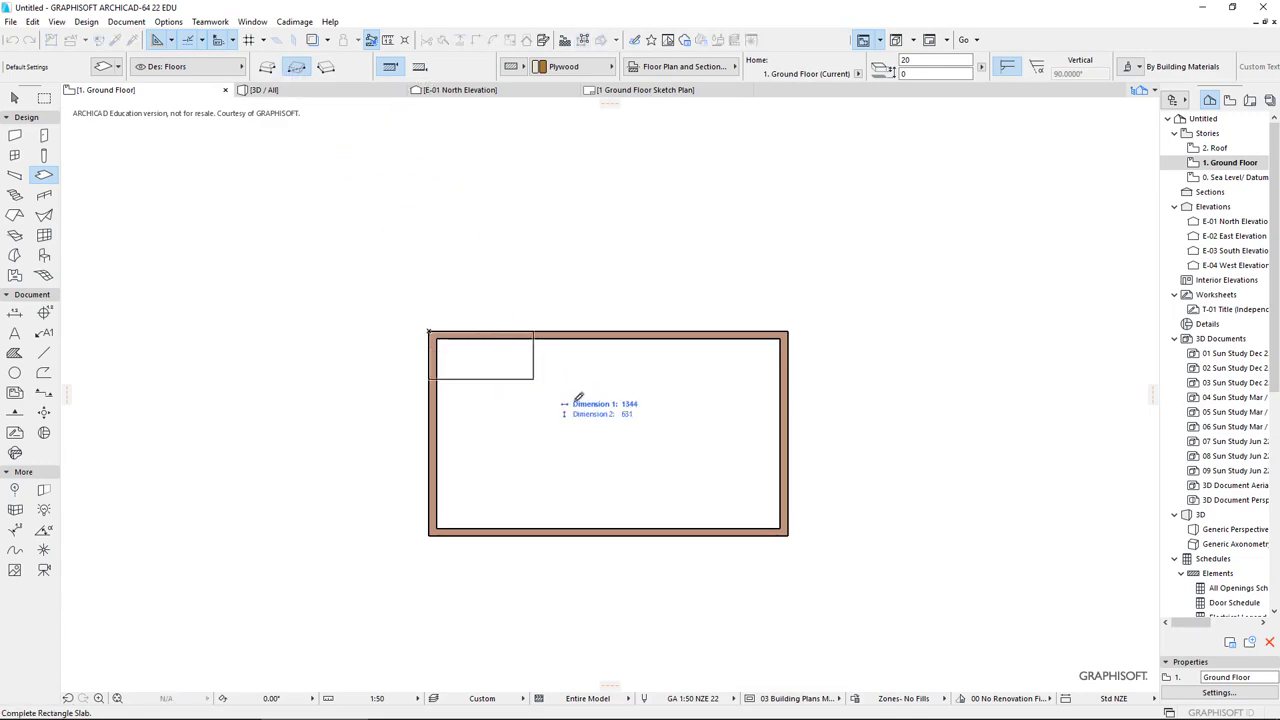
left_click(789, 535)
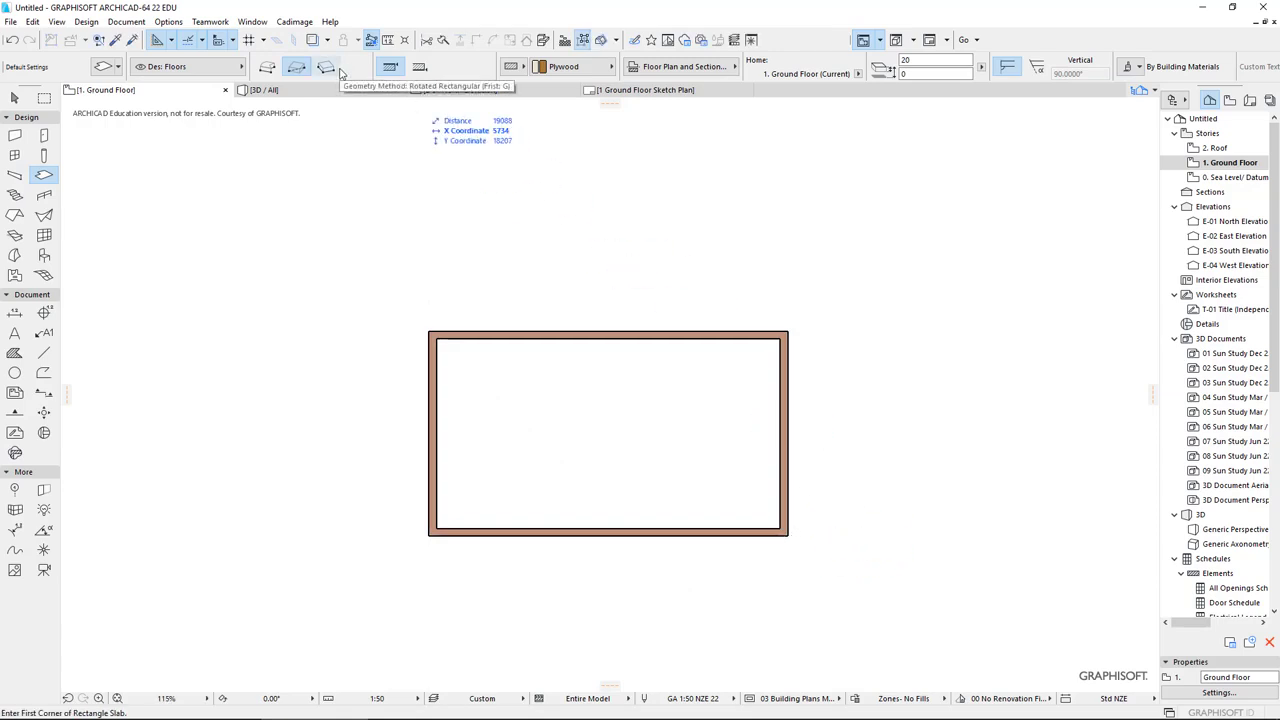
key("Tab")
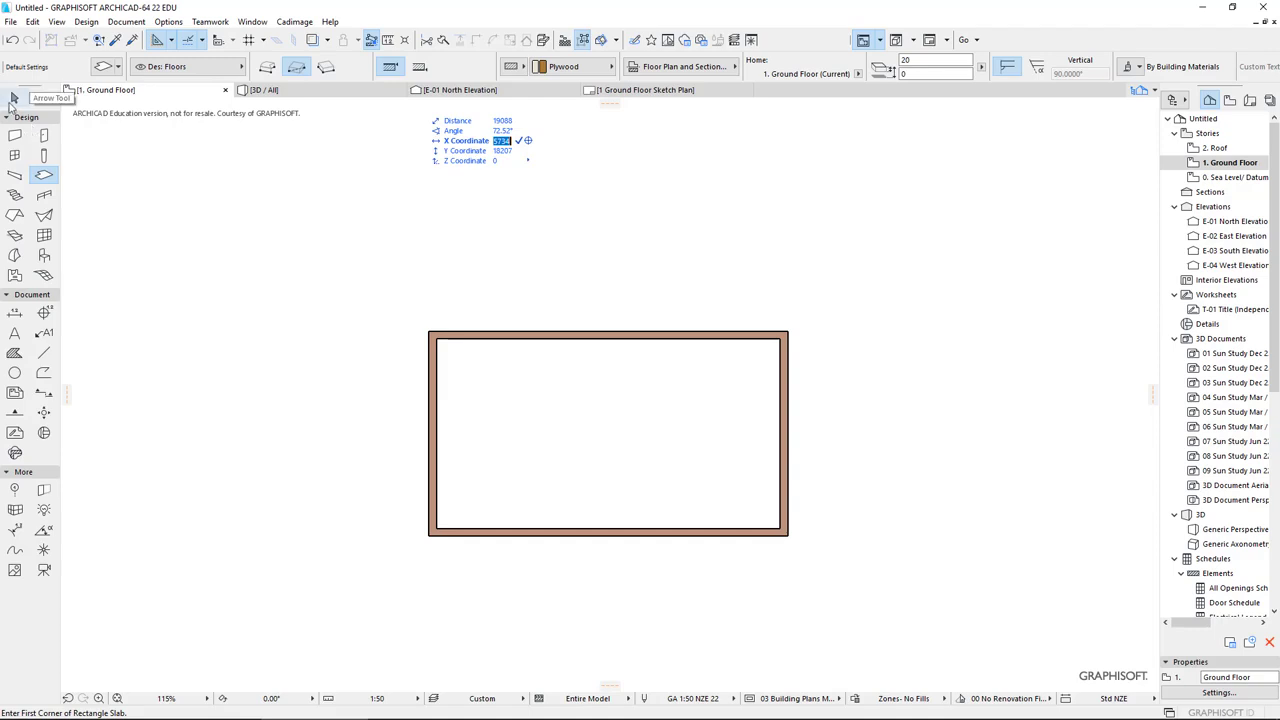
left_click(13, 98)
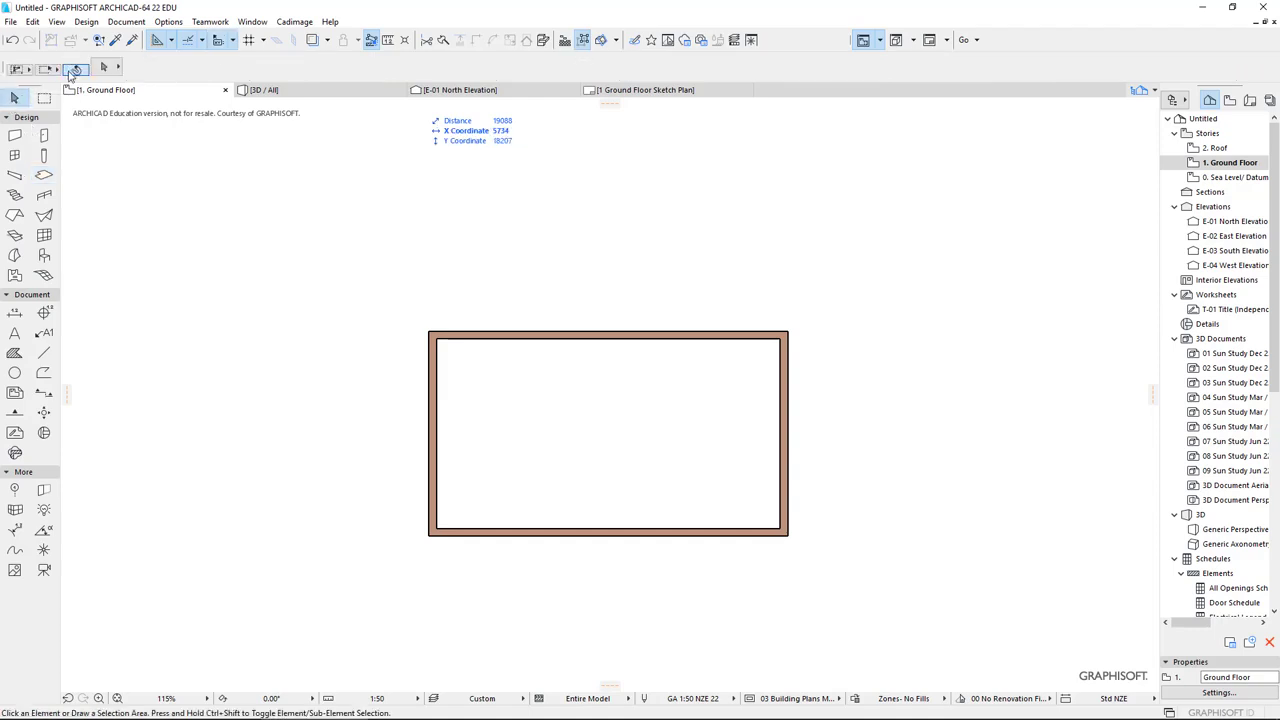
left_click(556, 437)
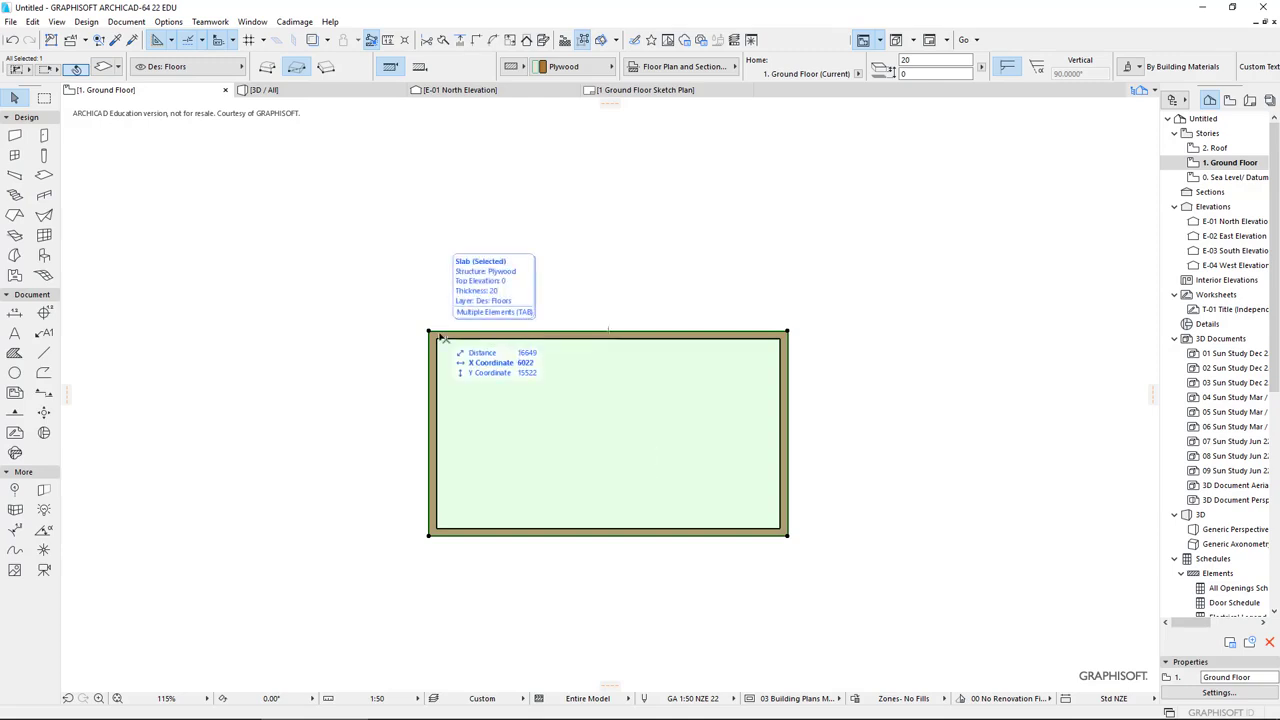
- In the 3D view, hide the layer of the single-plane roof to expose the building's interior
left_click(280, 91)
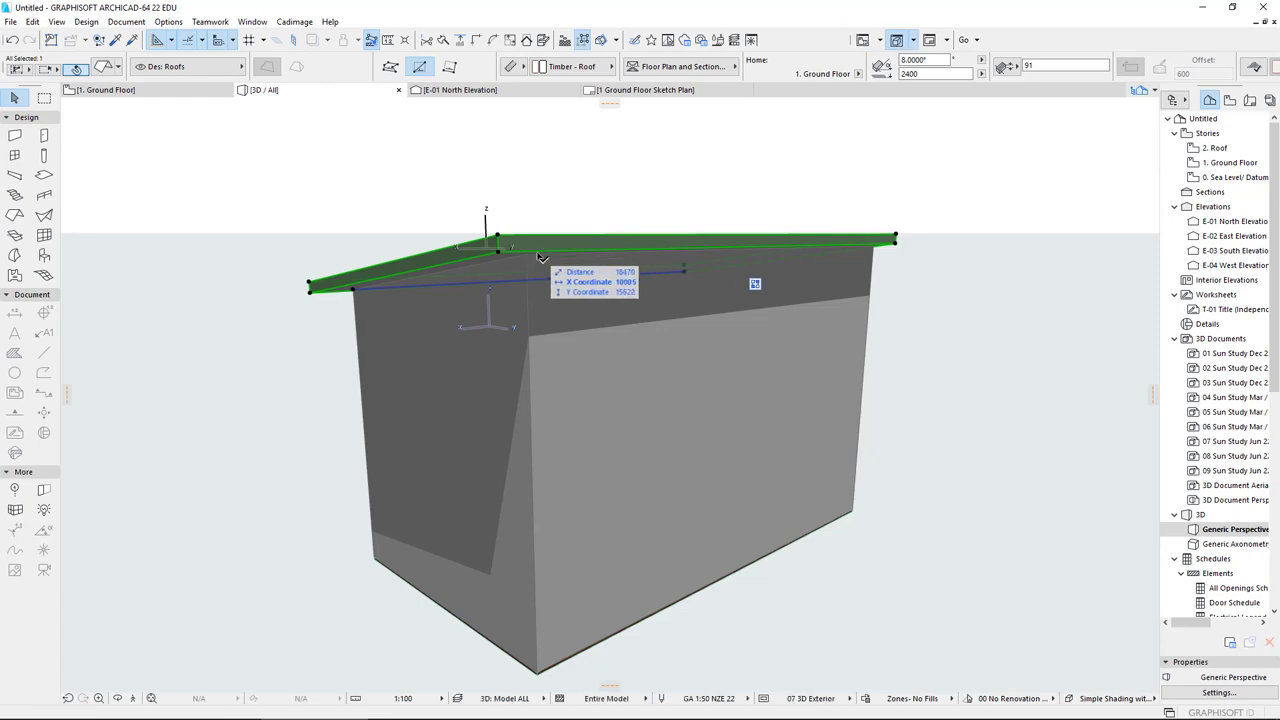
middle_click_drag(550, 259, 565, 338)
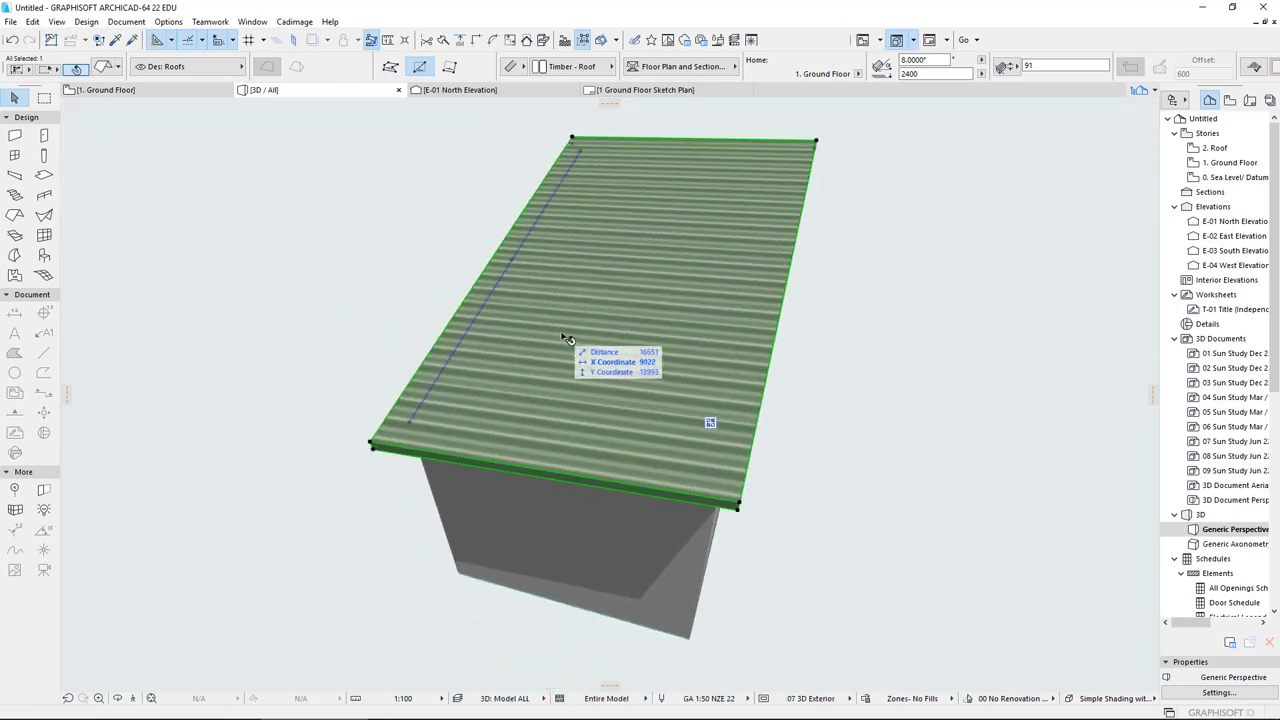
right_click(563, 337)
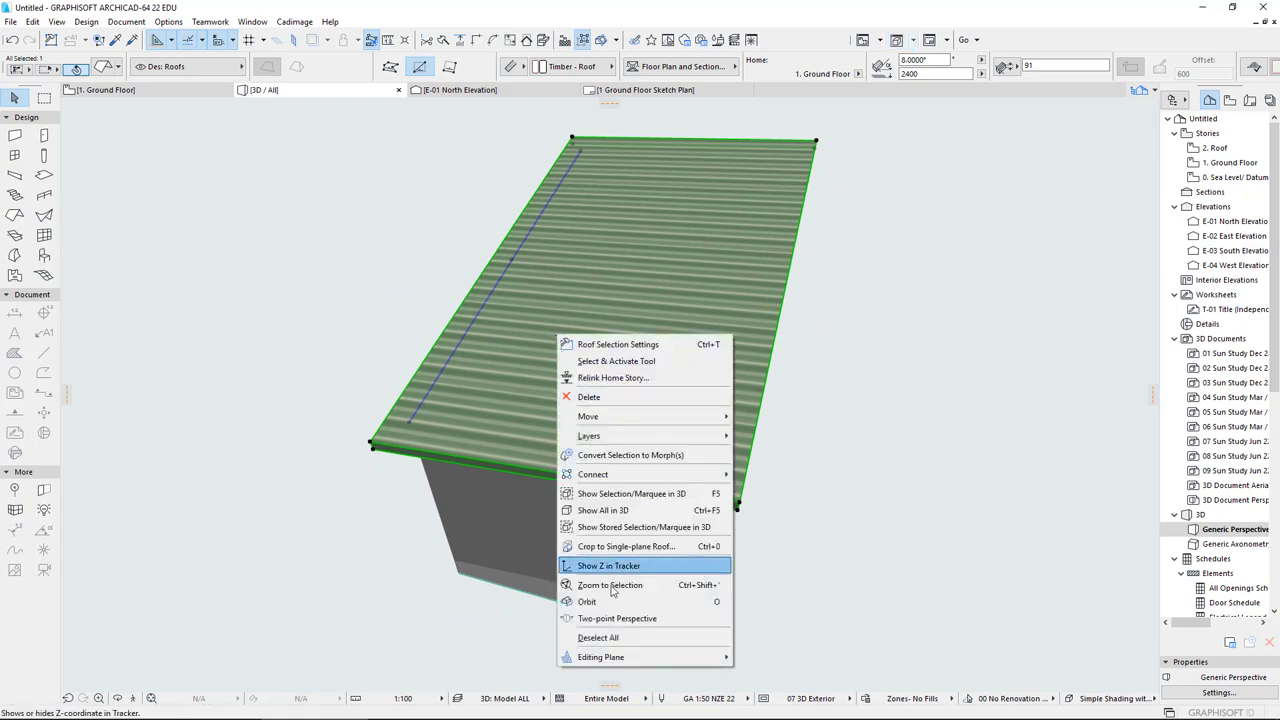
mouse_move(700, 436)
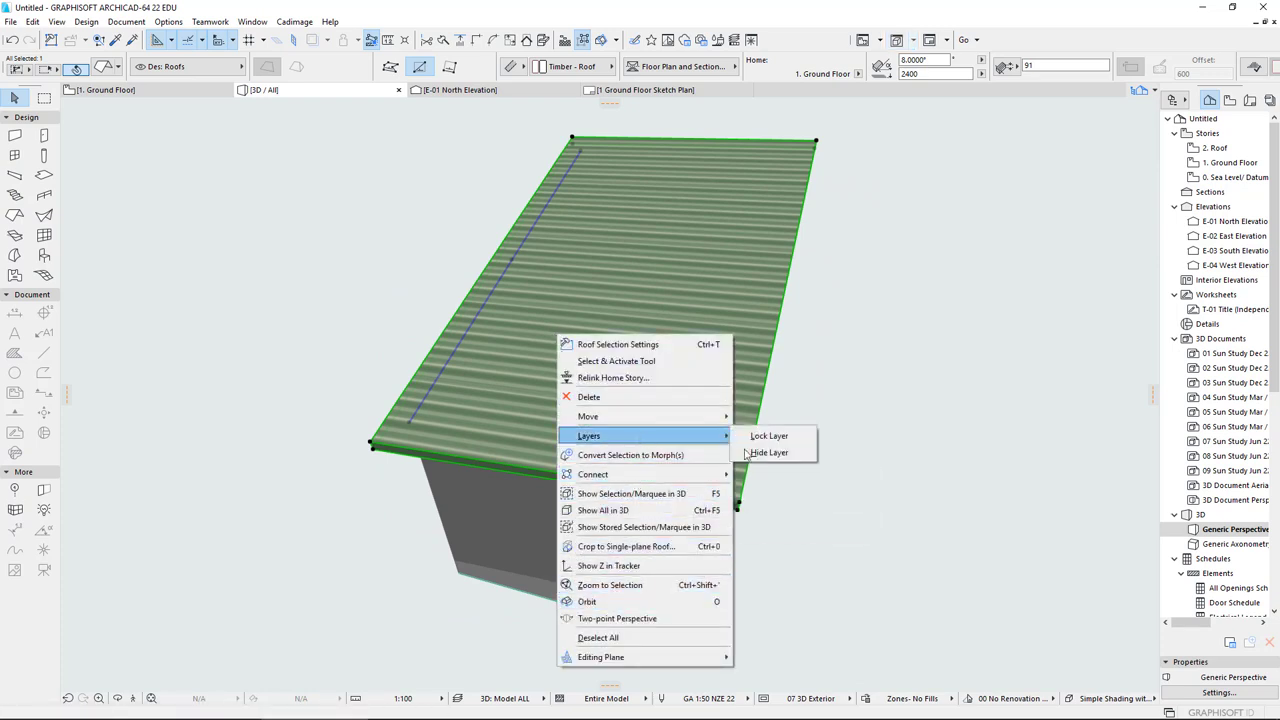
left_click(765, 453)
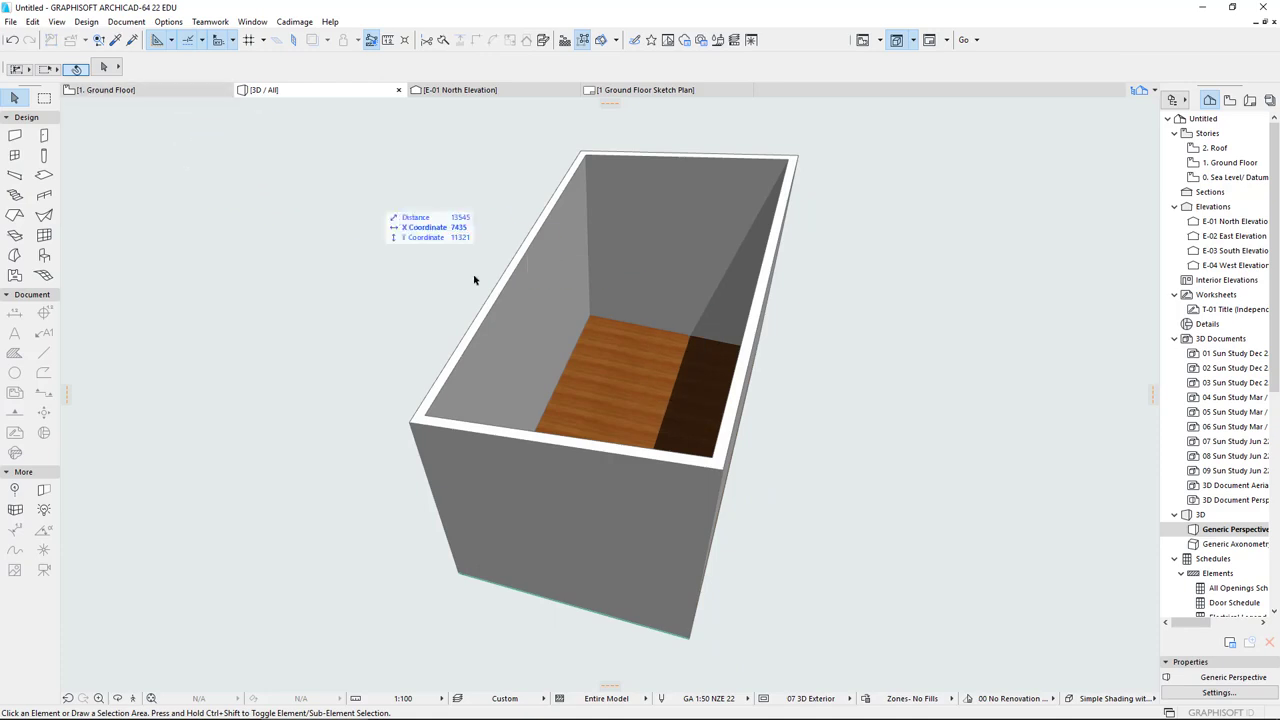
- Hide the layer of the walls in the 3D view and inspect the plywood floor slab at a low angle
left_click(521, 316)
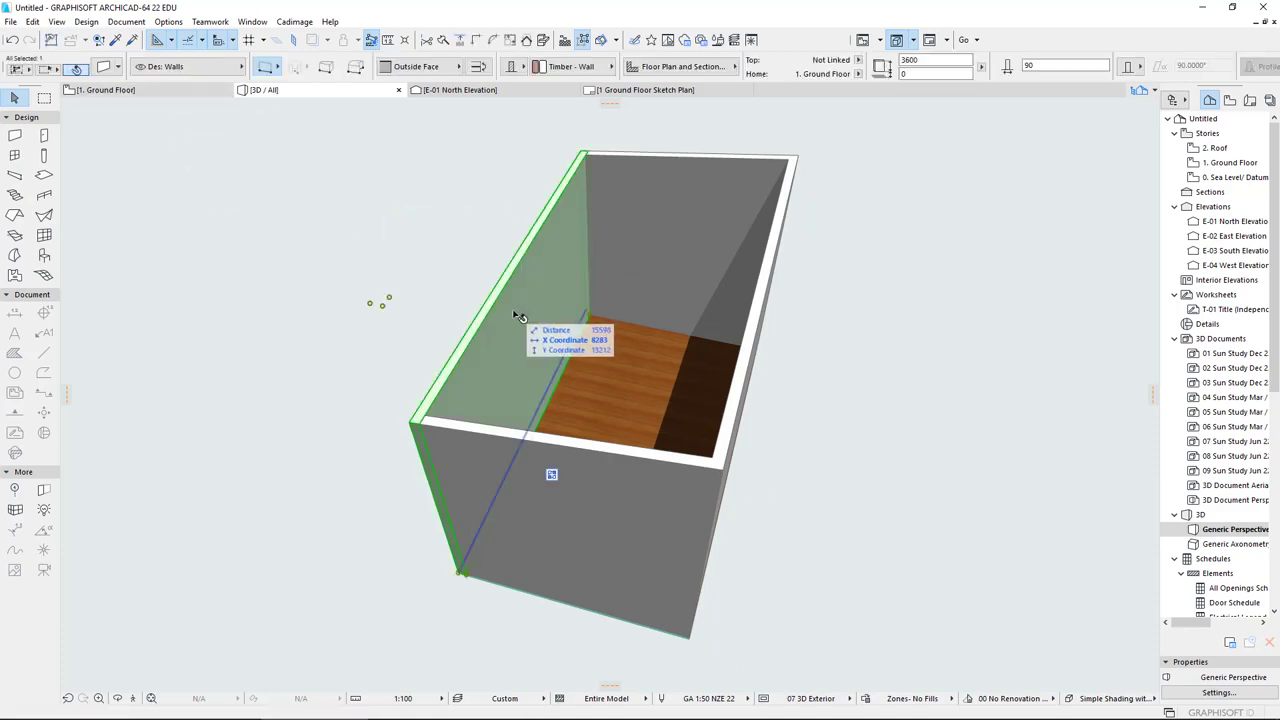
right_click(521, 316)
mouse_move(619, 461)
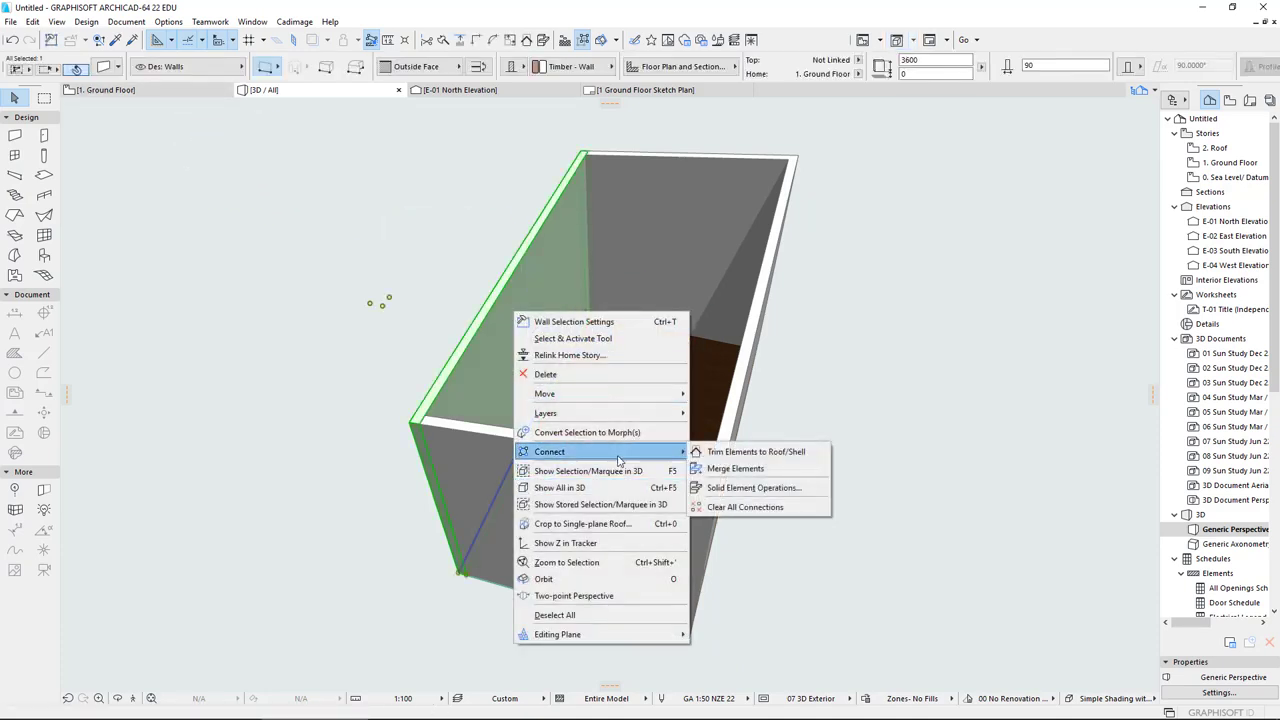
mouse_move(640, 413)
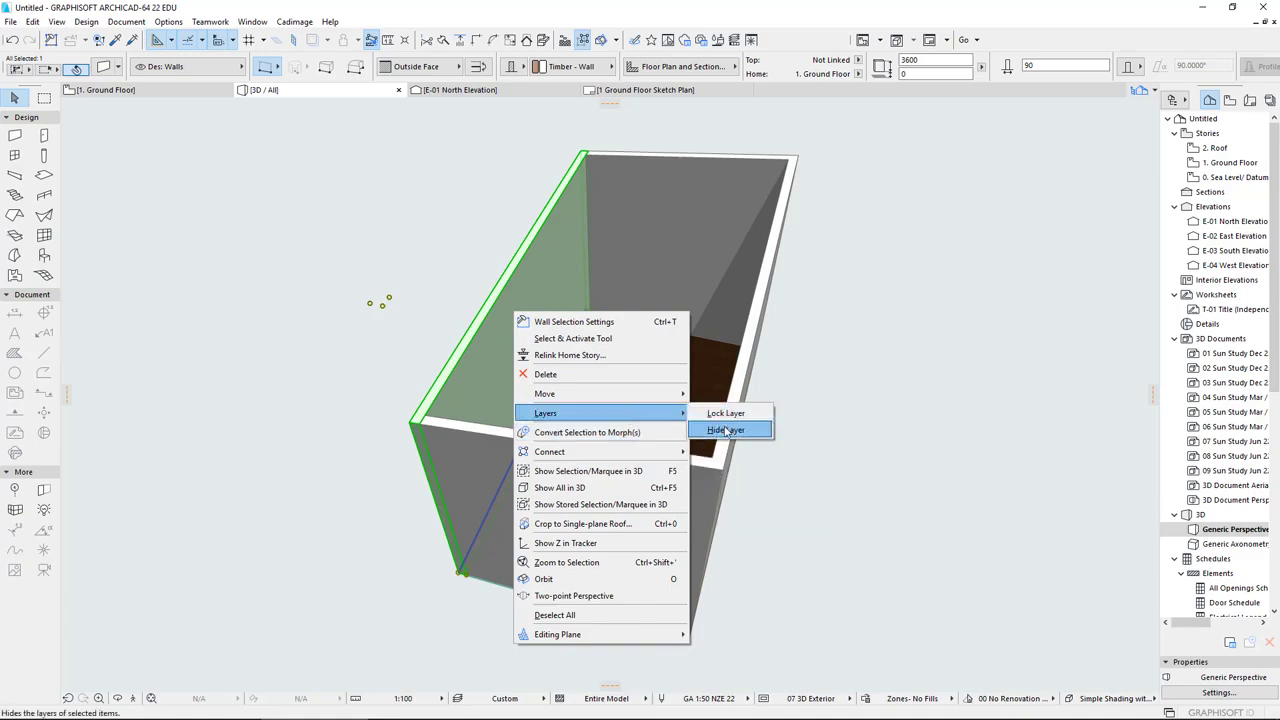
left_click(727, 431)
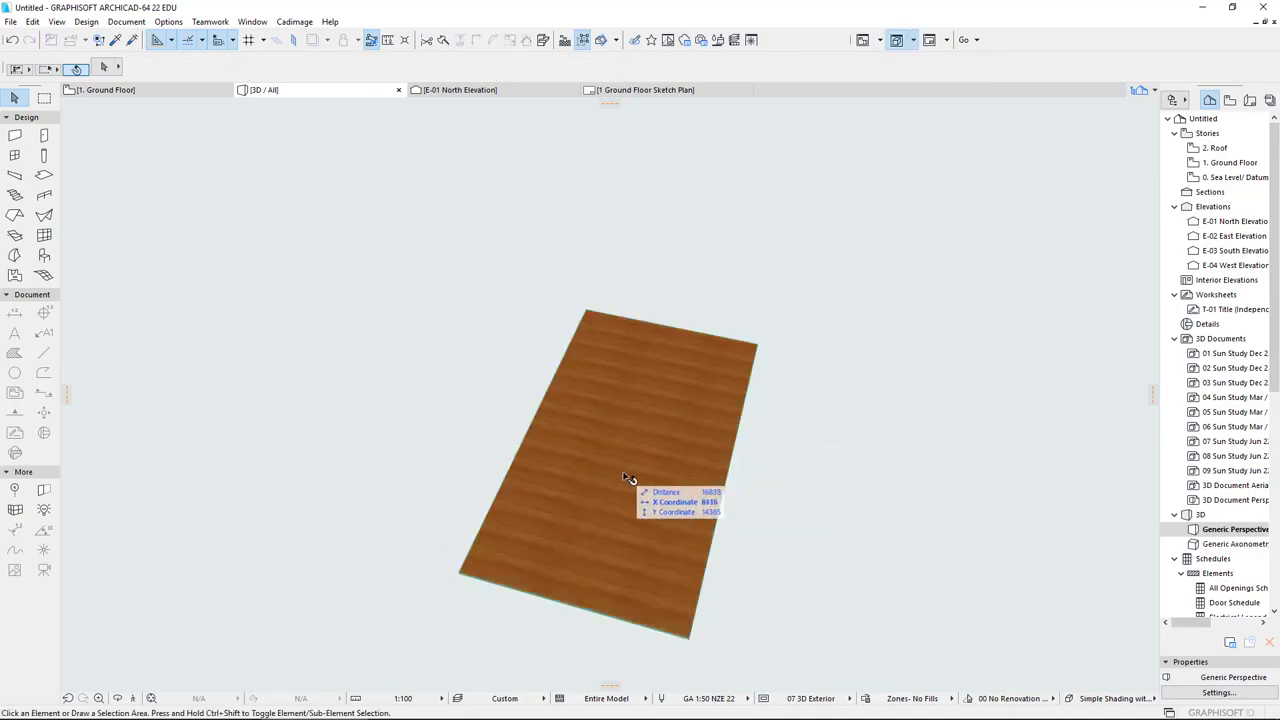
middle_click_drag(627, 478, 1035, 338, "shift")
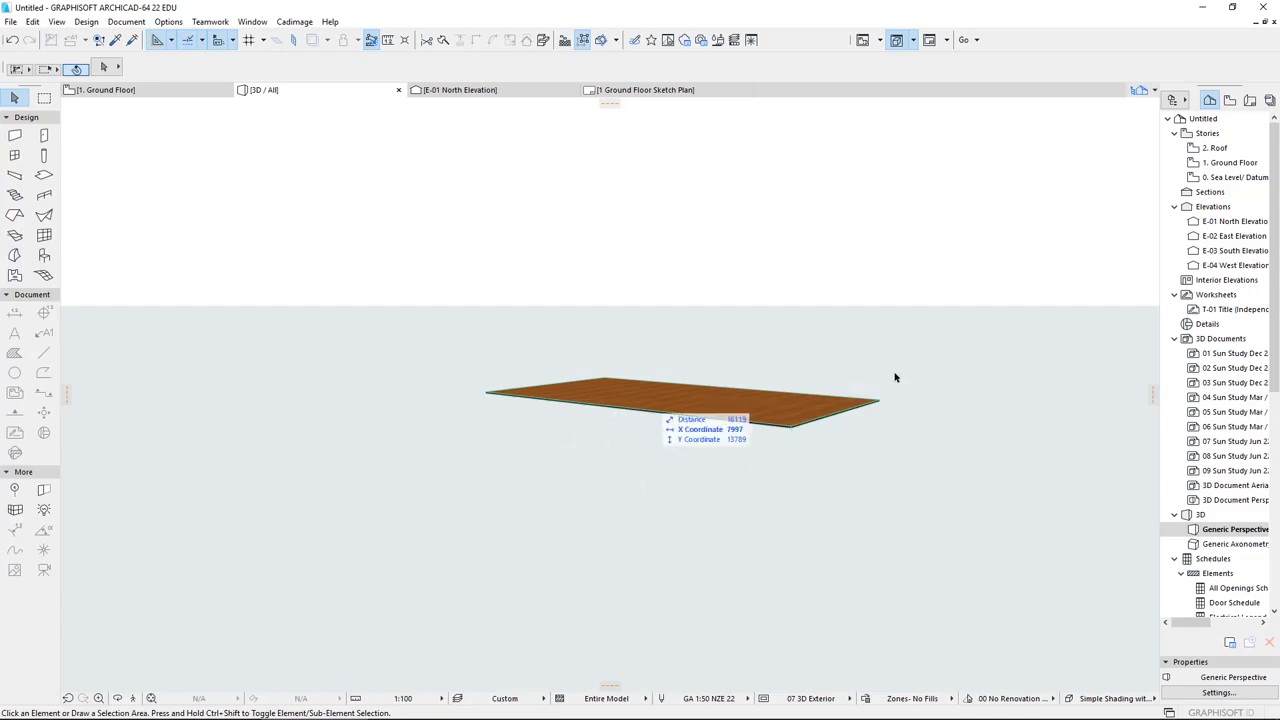
- On the ground floor plan, select a wall of the enclosure and hide its layer
left_click(110, 90)
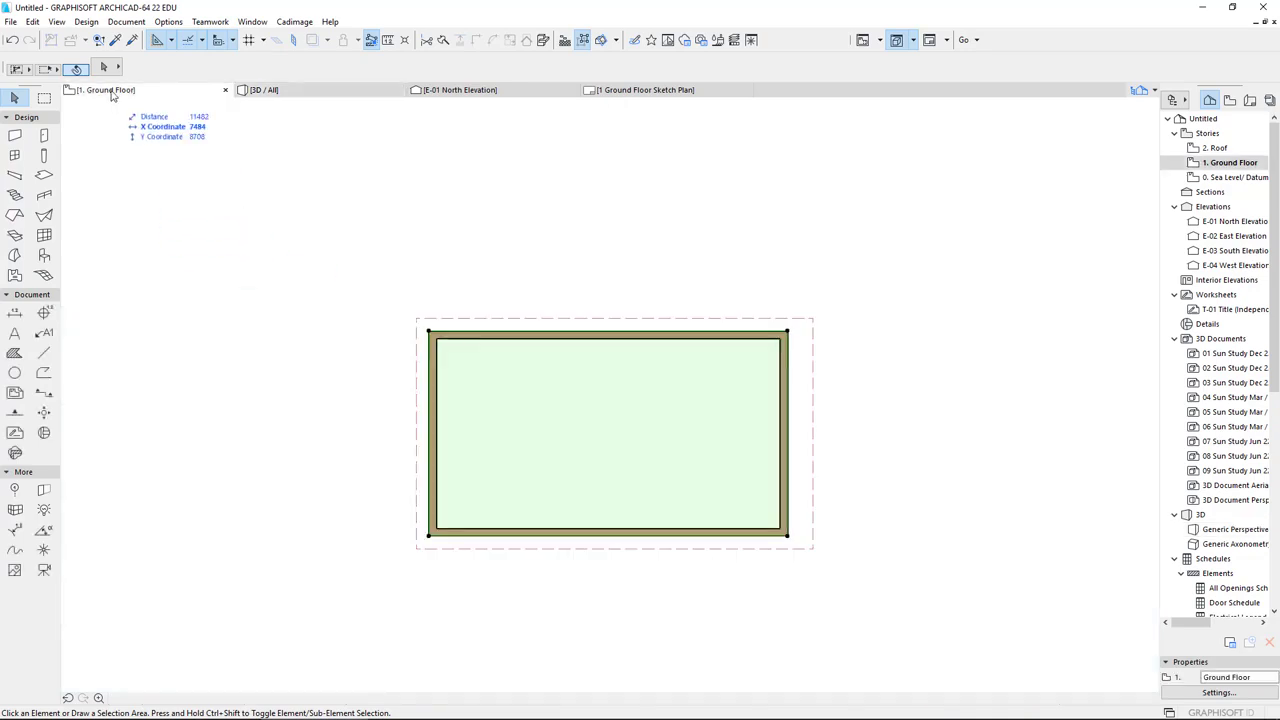
left_click(429, 368)
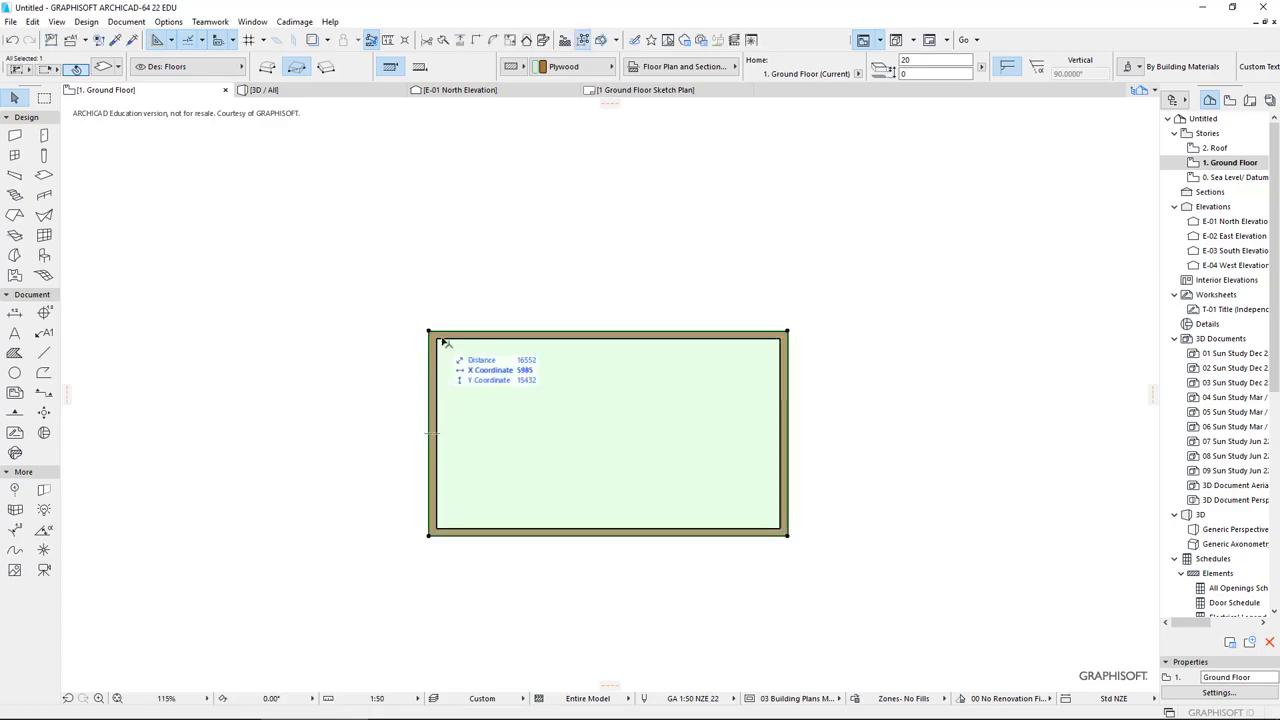
right_click(444, 337)
key("Escape")
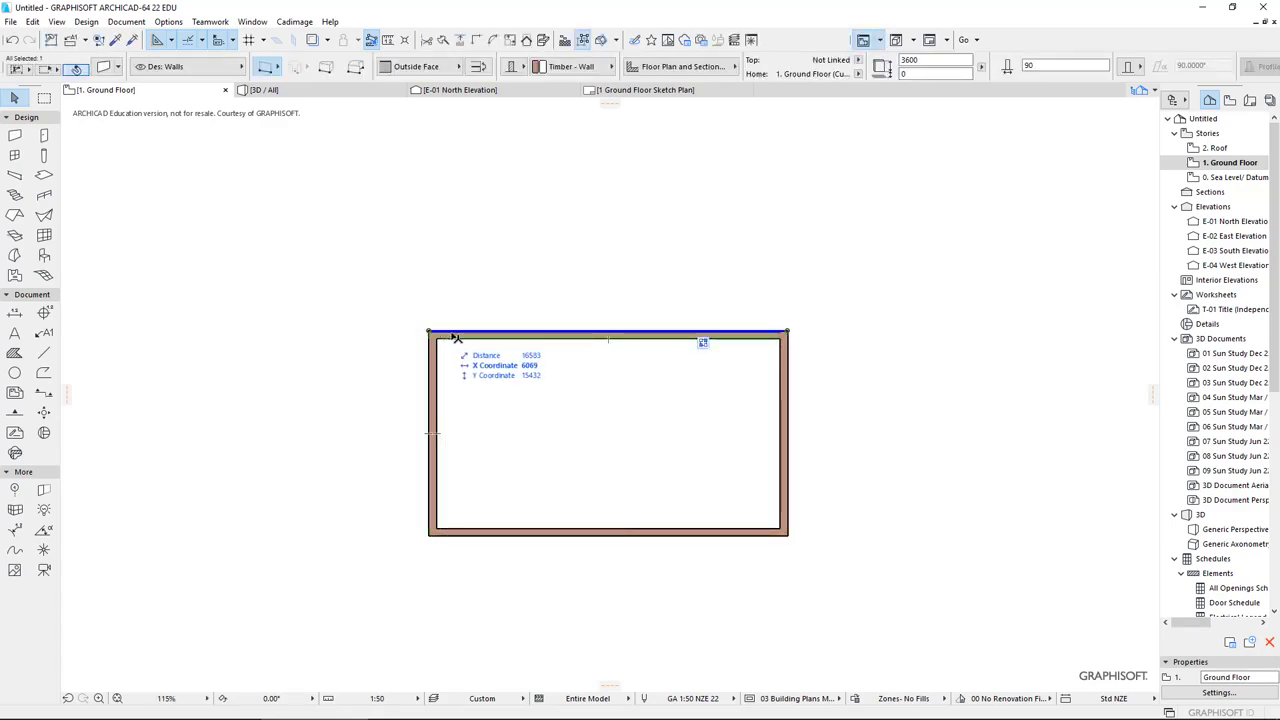
right_click(463, 310)
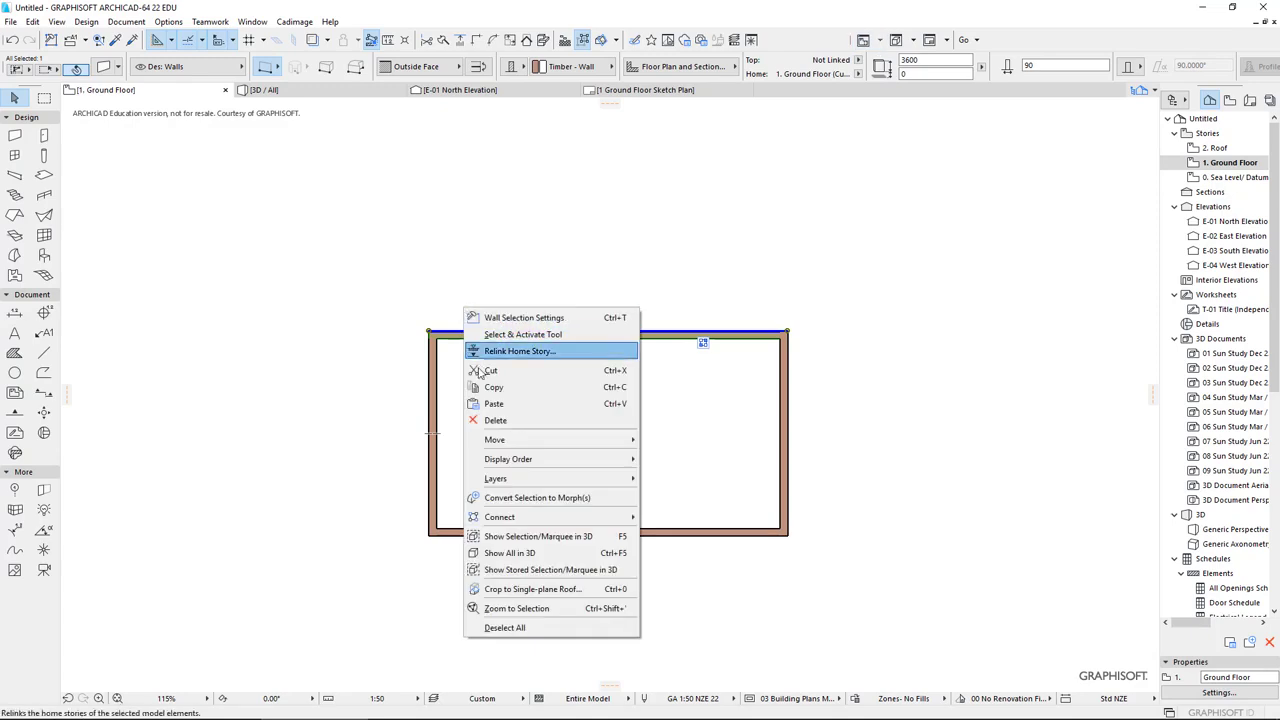
mouse_move(492, 481)
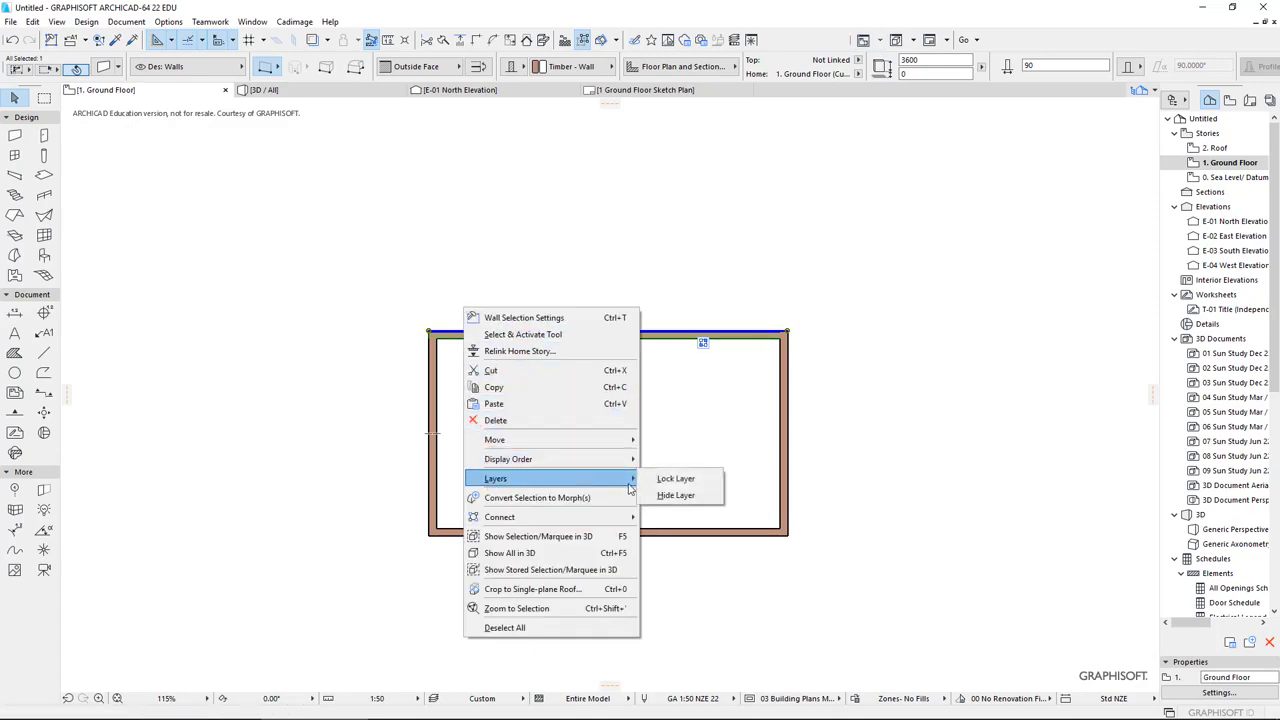
left_click(676, 495)
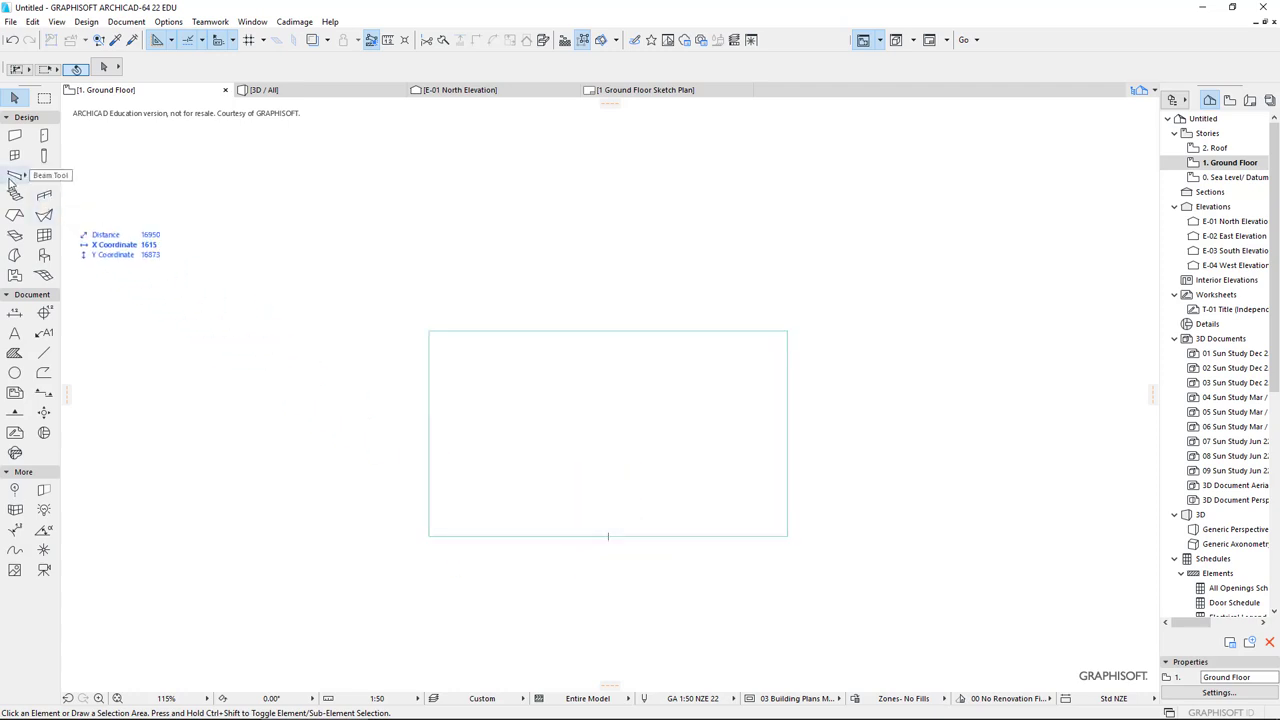
- In the beam defaults, set the beam height to 90, the width to 45 and the offset to the home story to -20
left_click(14, 176)
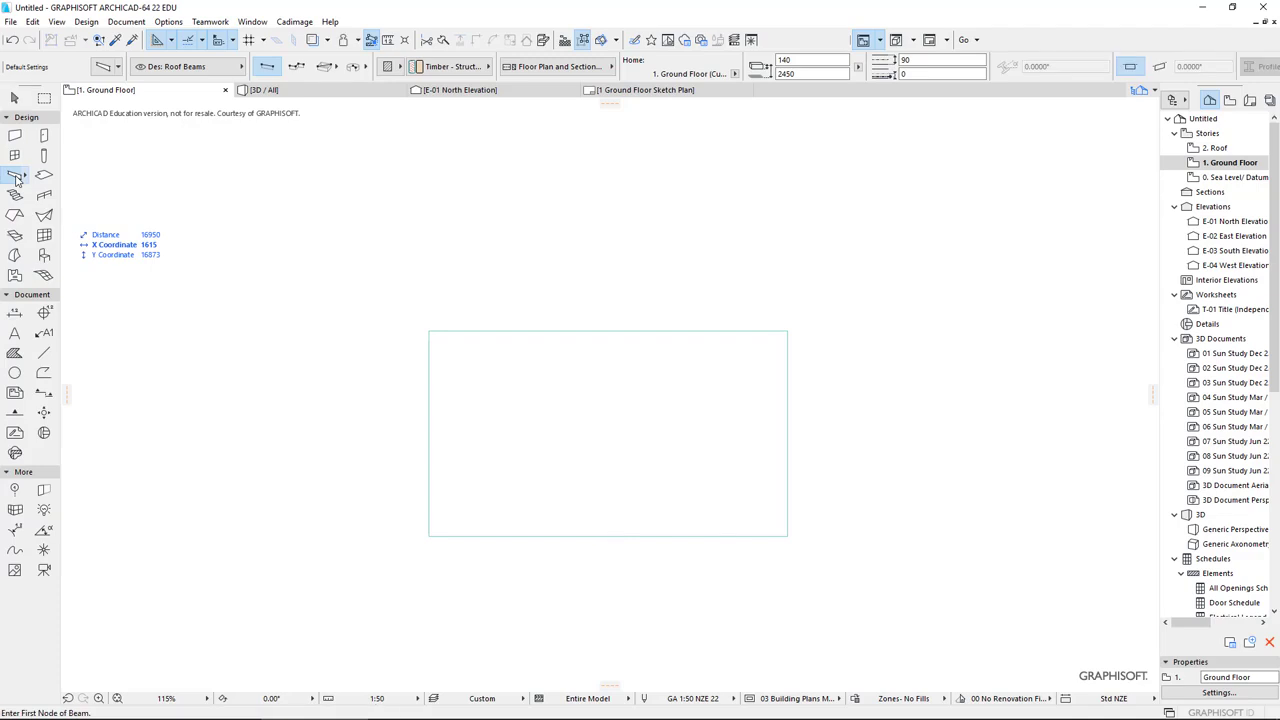
double_click(18, 177)
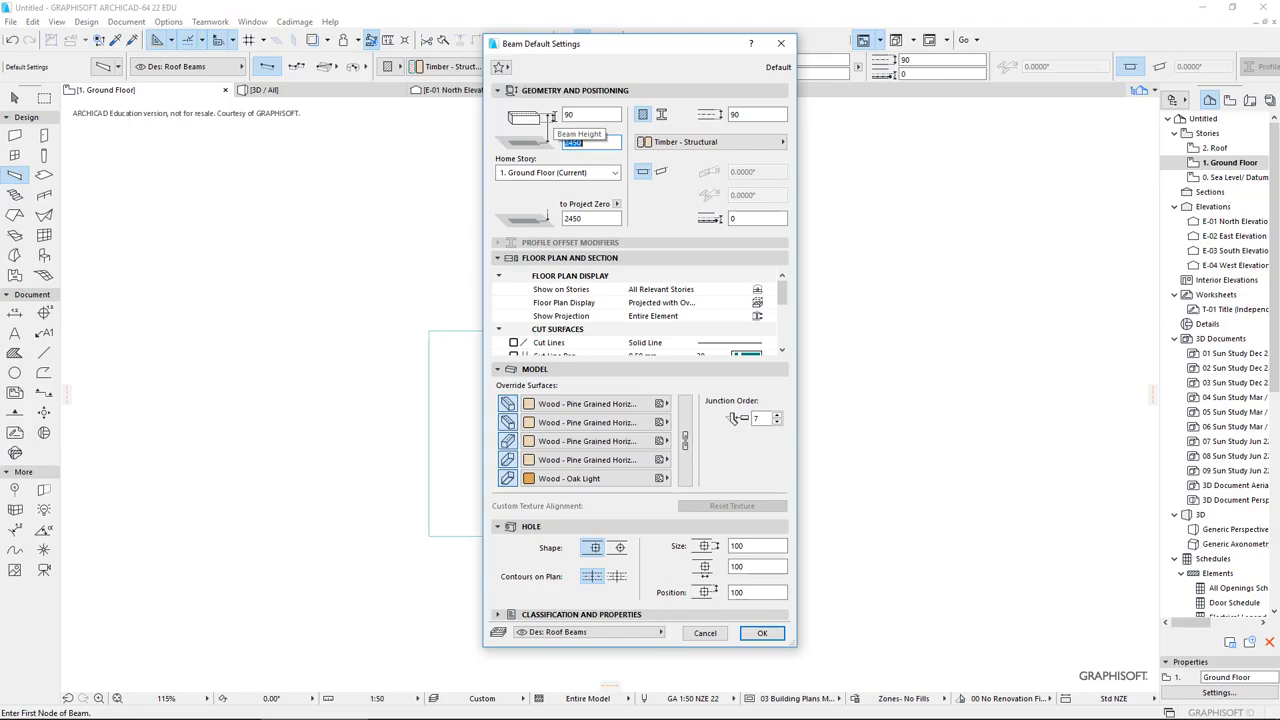
key("Tab")
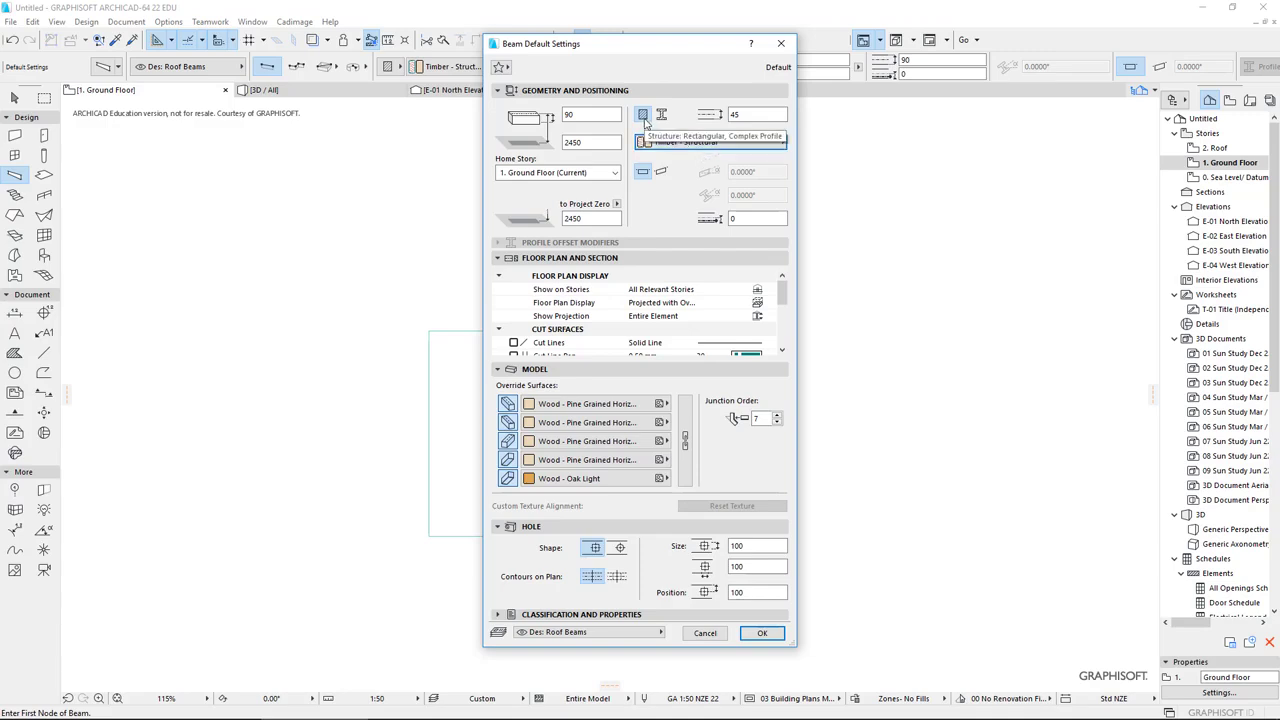
left_click(594, 142)
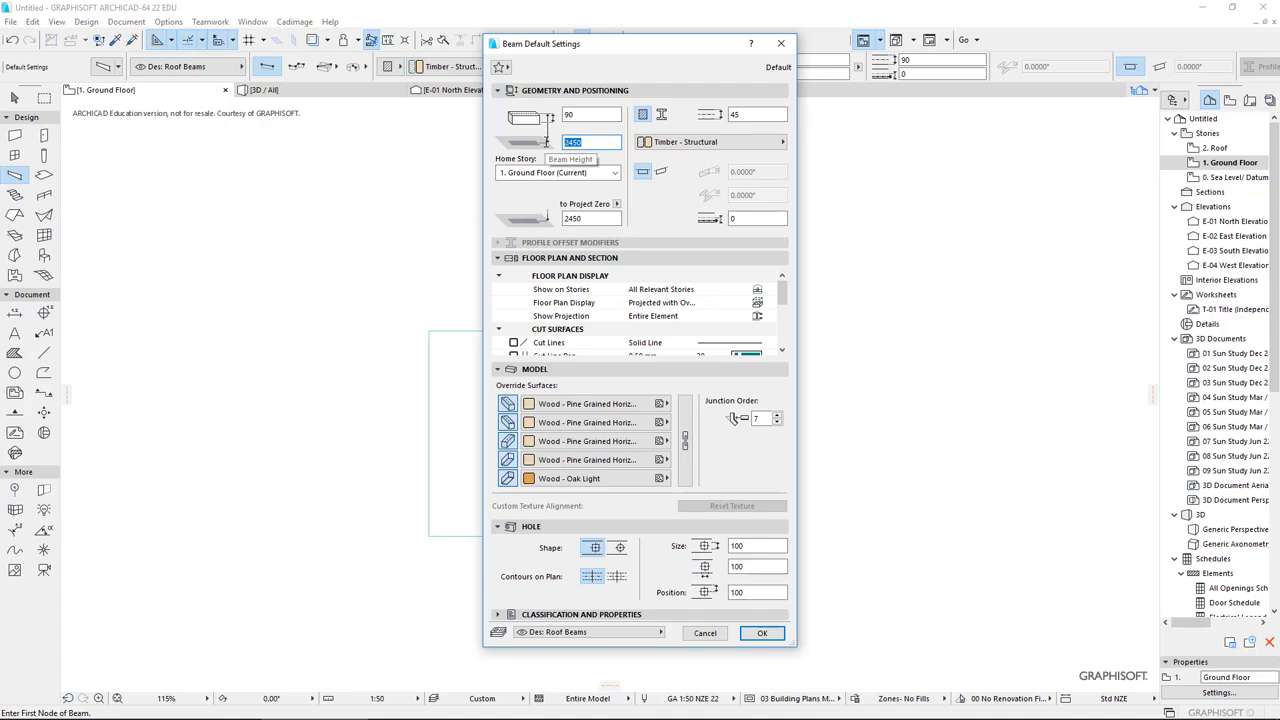
key("Tab")
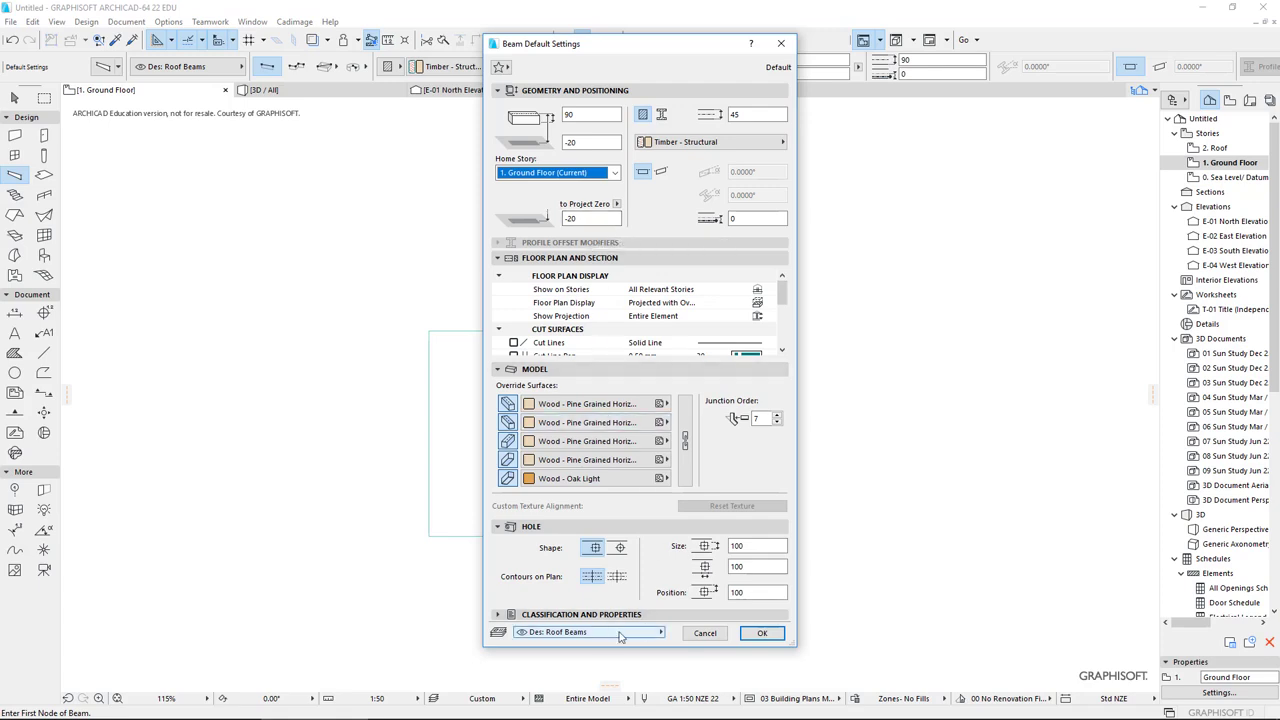
- Assign the default beam to the Des: Floor Foundations layer and accept the settings
left_click(558, 632)
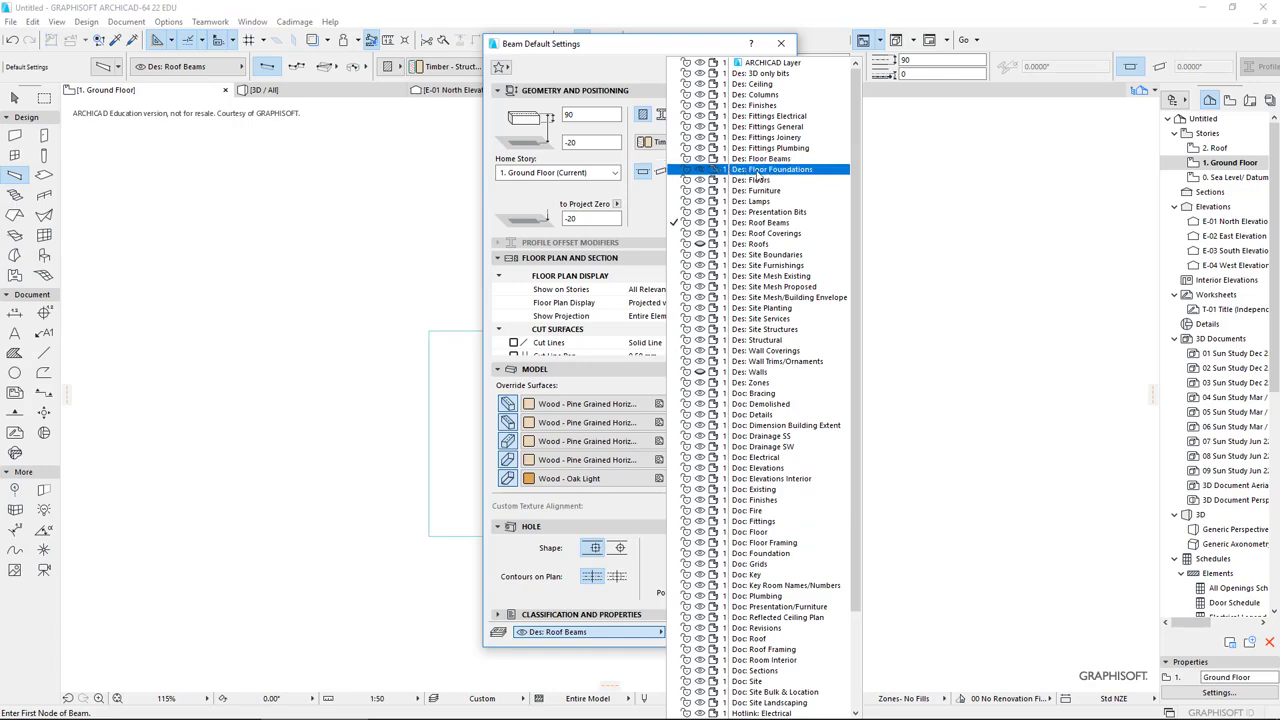
left_click(760, 170)
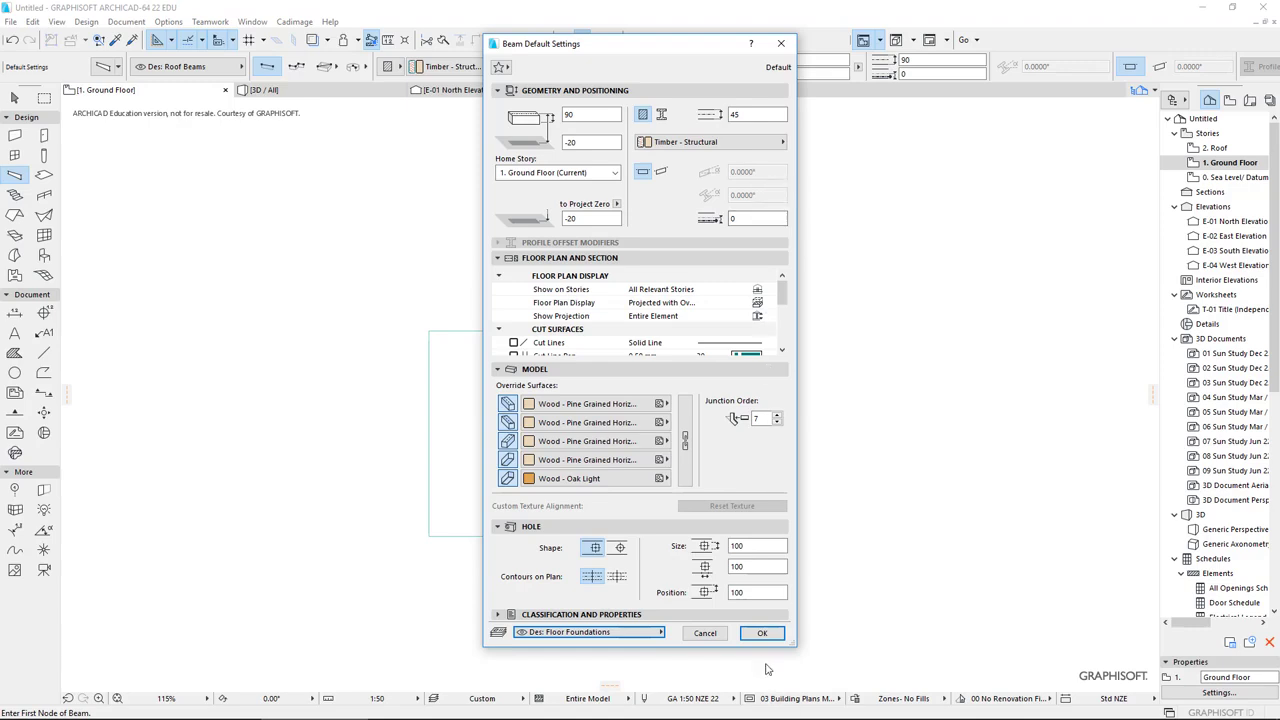
left_click(766, 634)
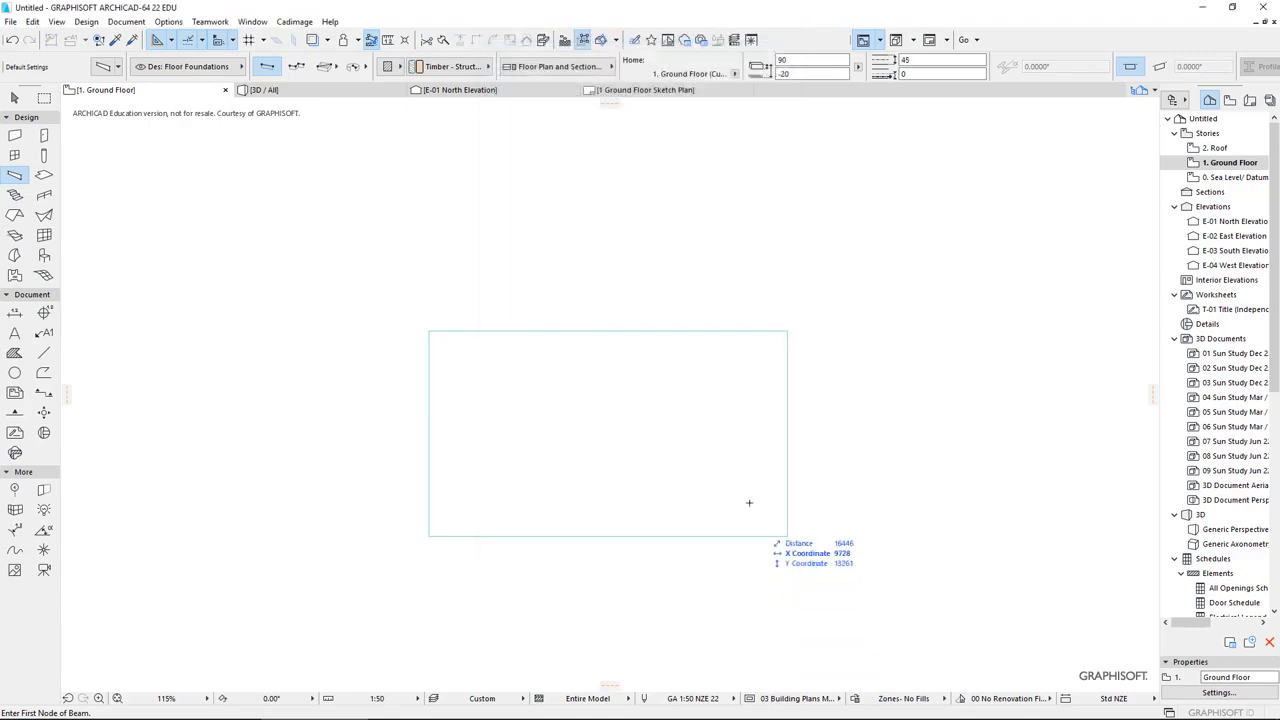
- Place a beam along the slab's upper long edge from corner to corner, and leave the Beam tool
left_click(428, 330)
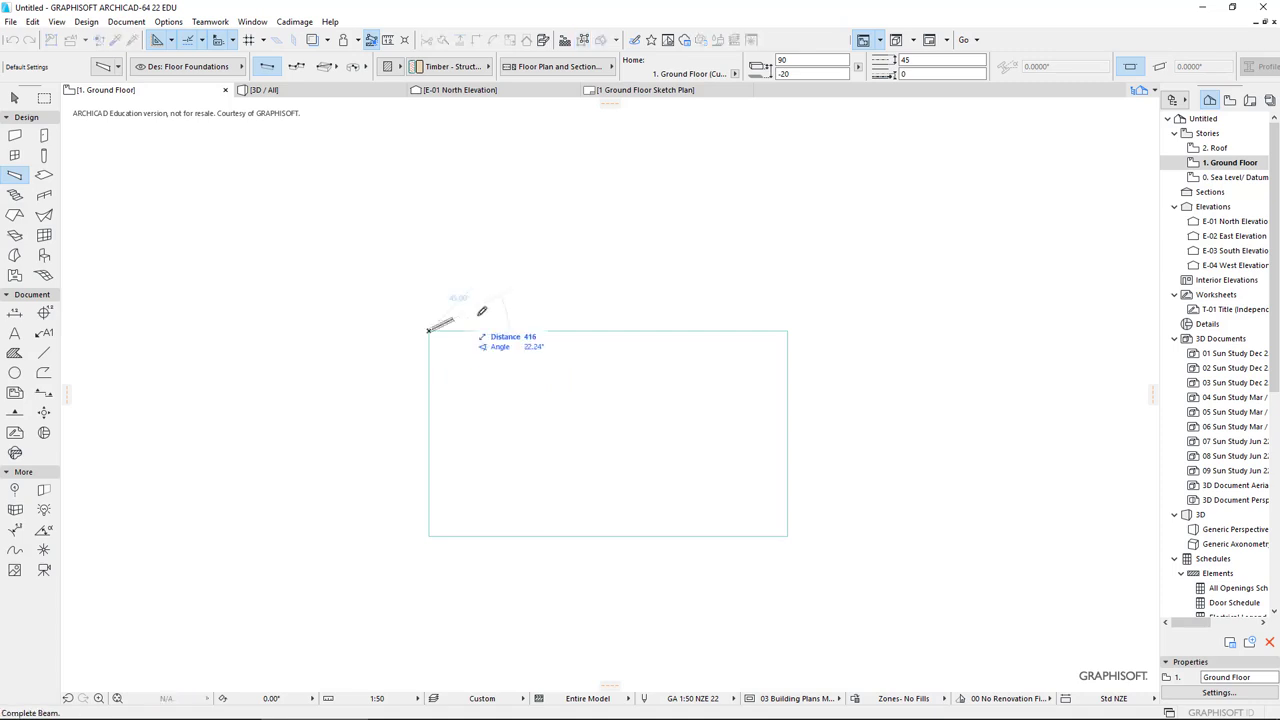
left_click(788, 330)
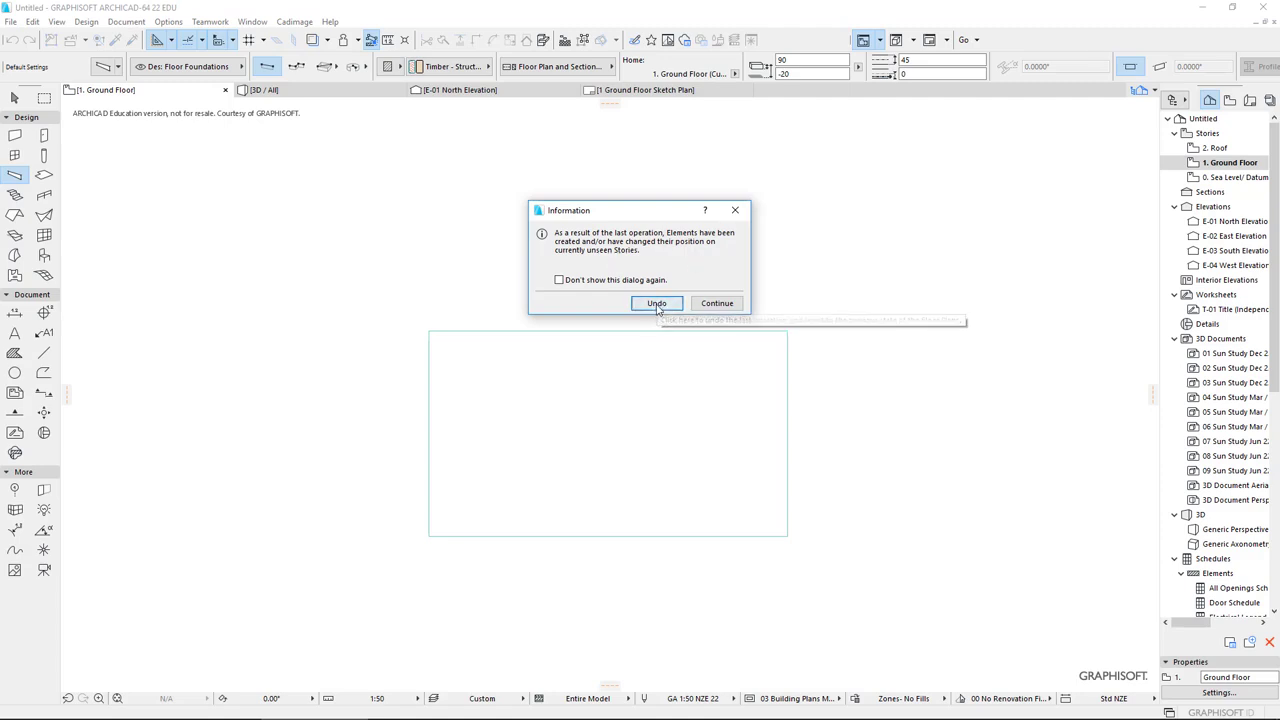
left_click(714, 302)
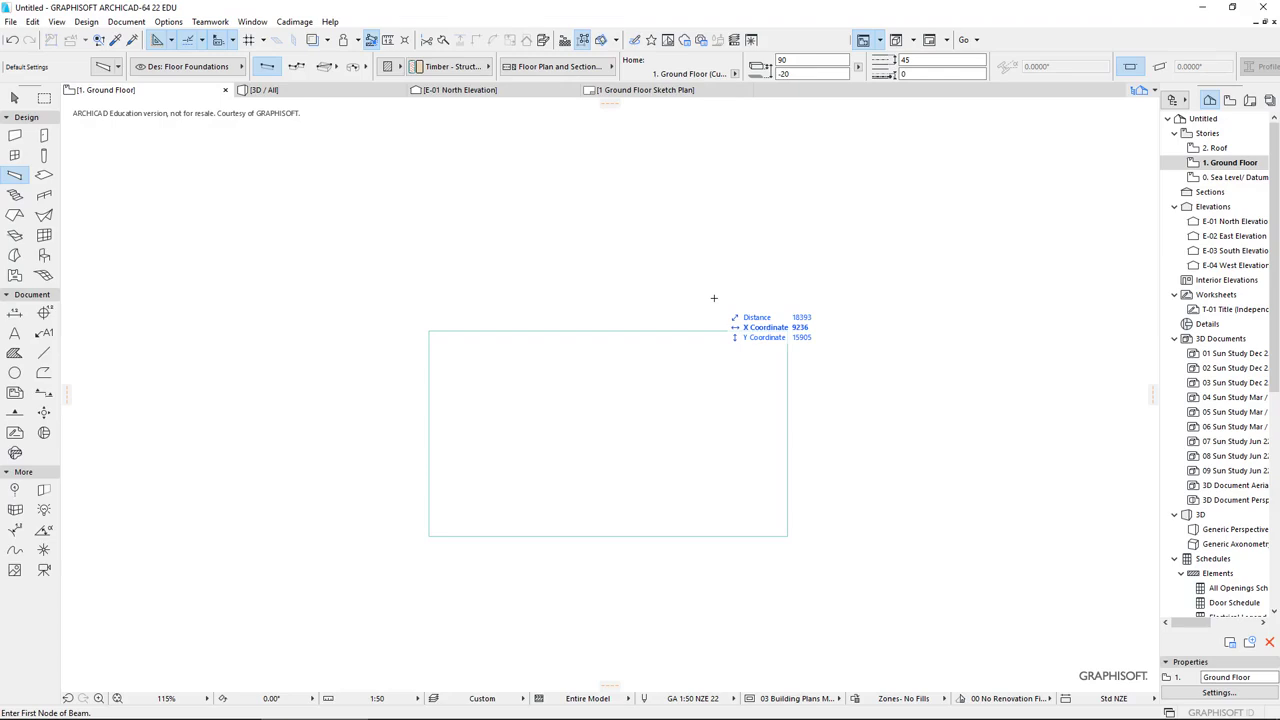
key("Tab")
key("Escape")
key("Escape")
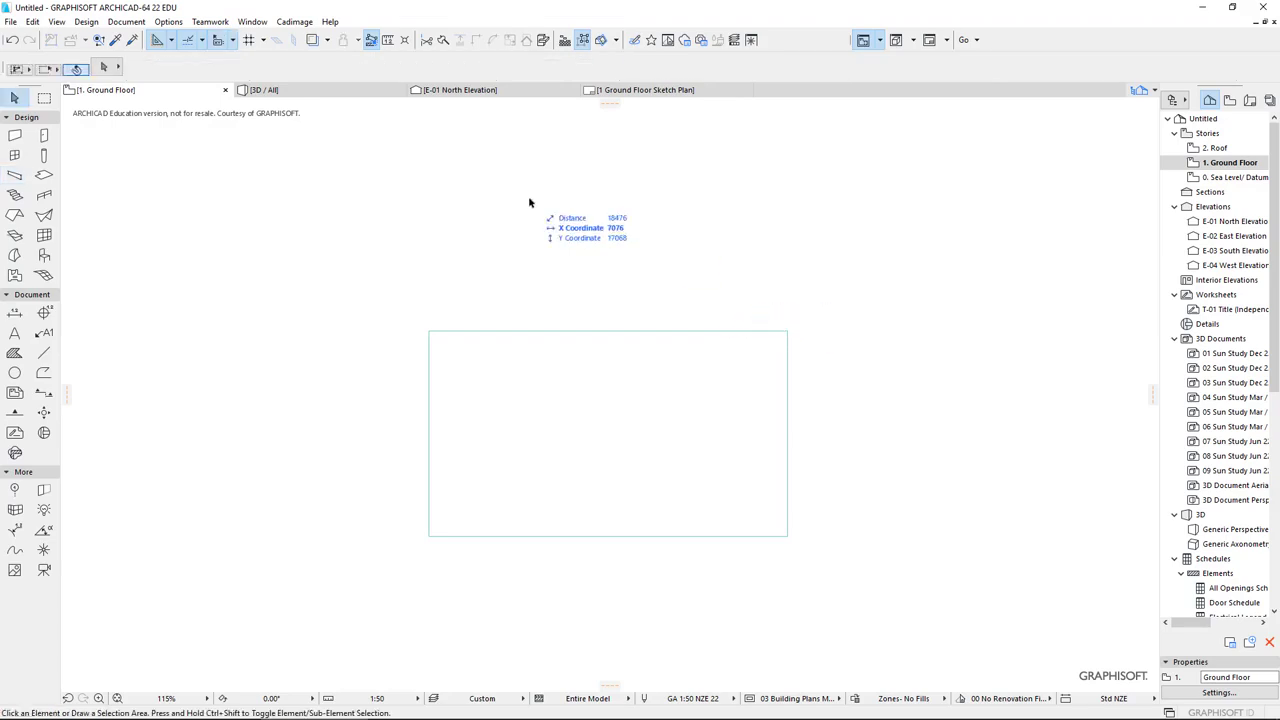
- On the Sea Level/Datum story, select the foundation beam and set it to show on Home Story Only
left_click(1226, 178)
double_click(1226, 178)
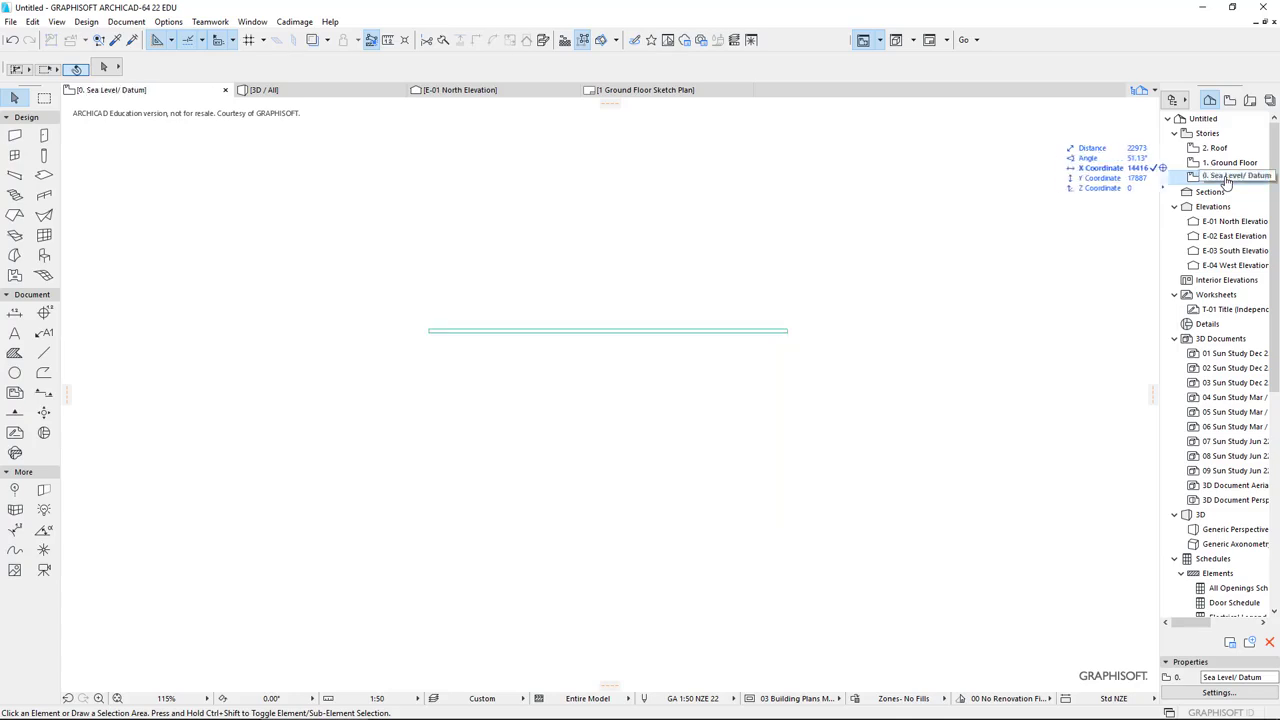
left_click(702, 338)
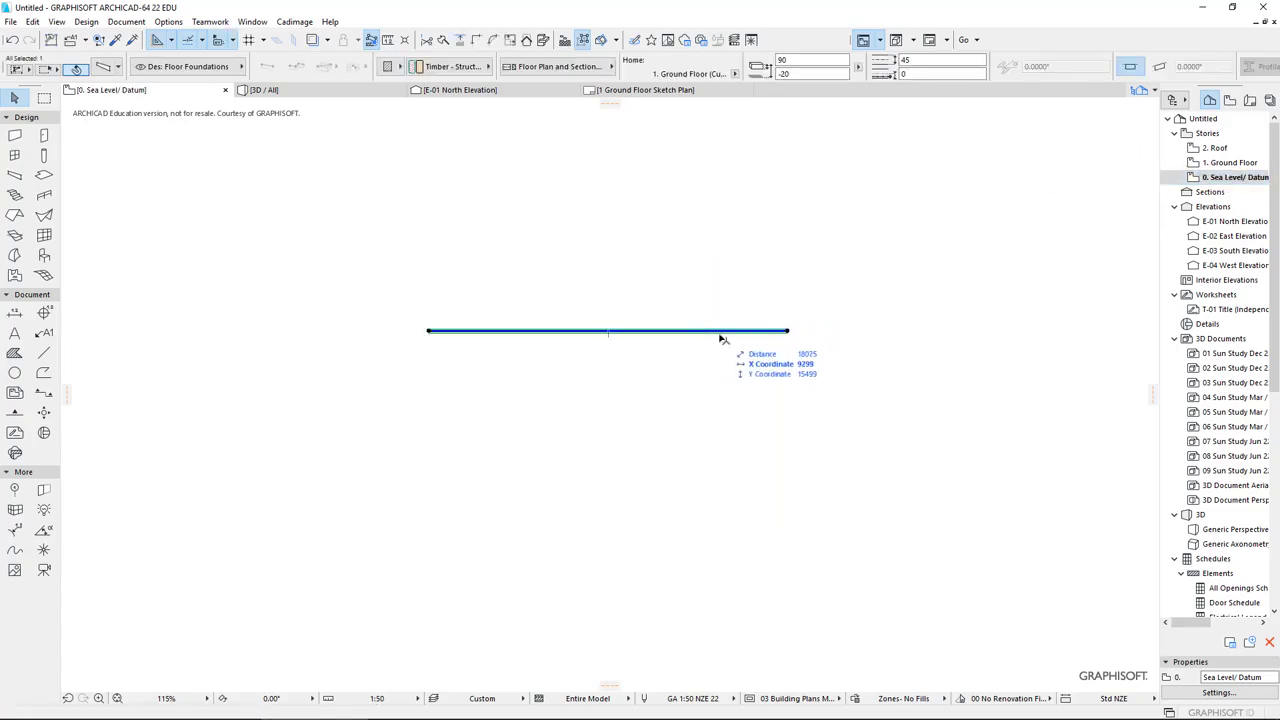
left_click(722, 330)
left_click(722, 330)
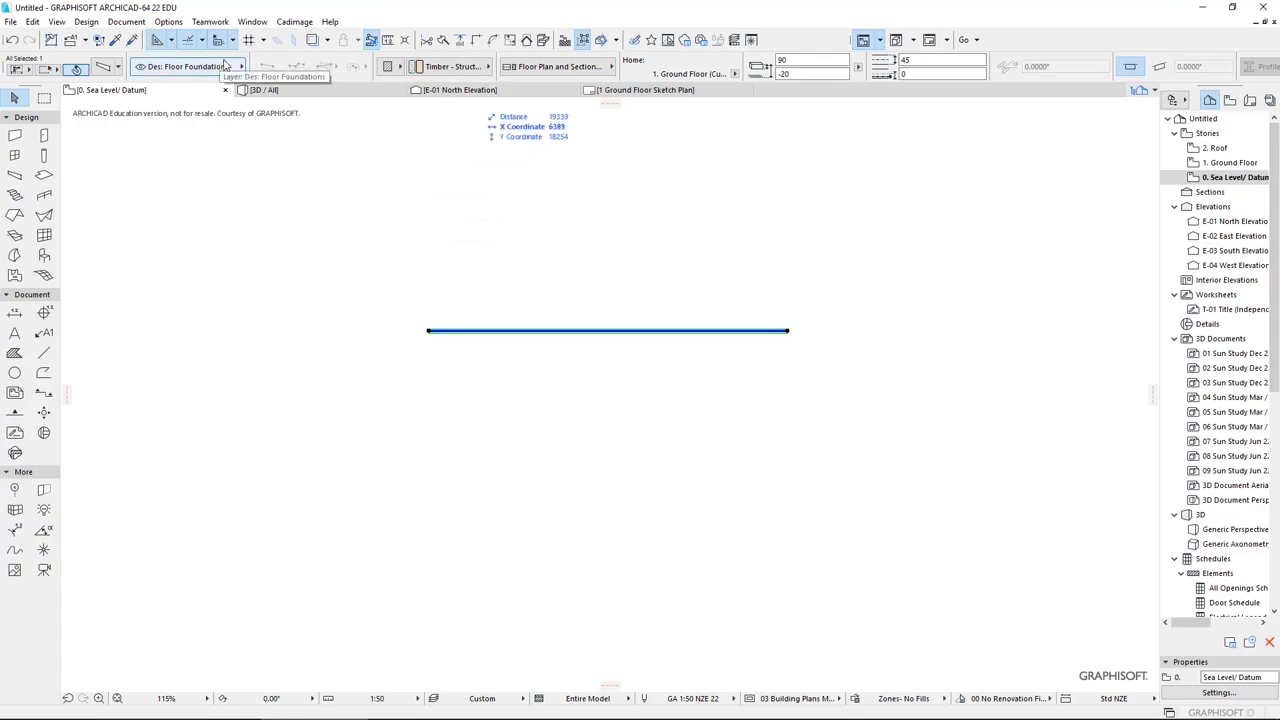
key("ctrl+t")
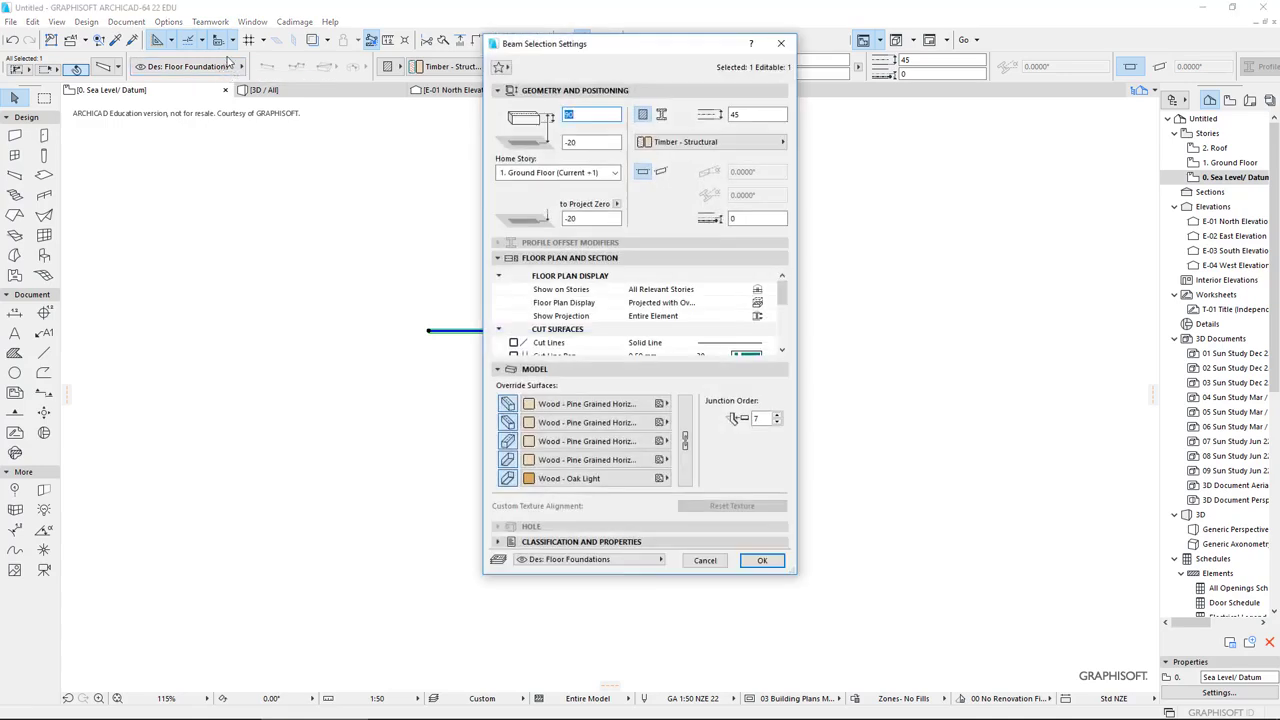
left_click(757, 291)
left_click(820, 290)
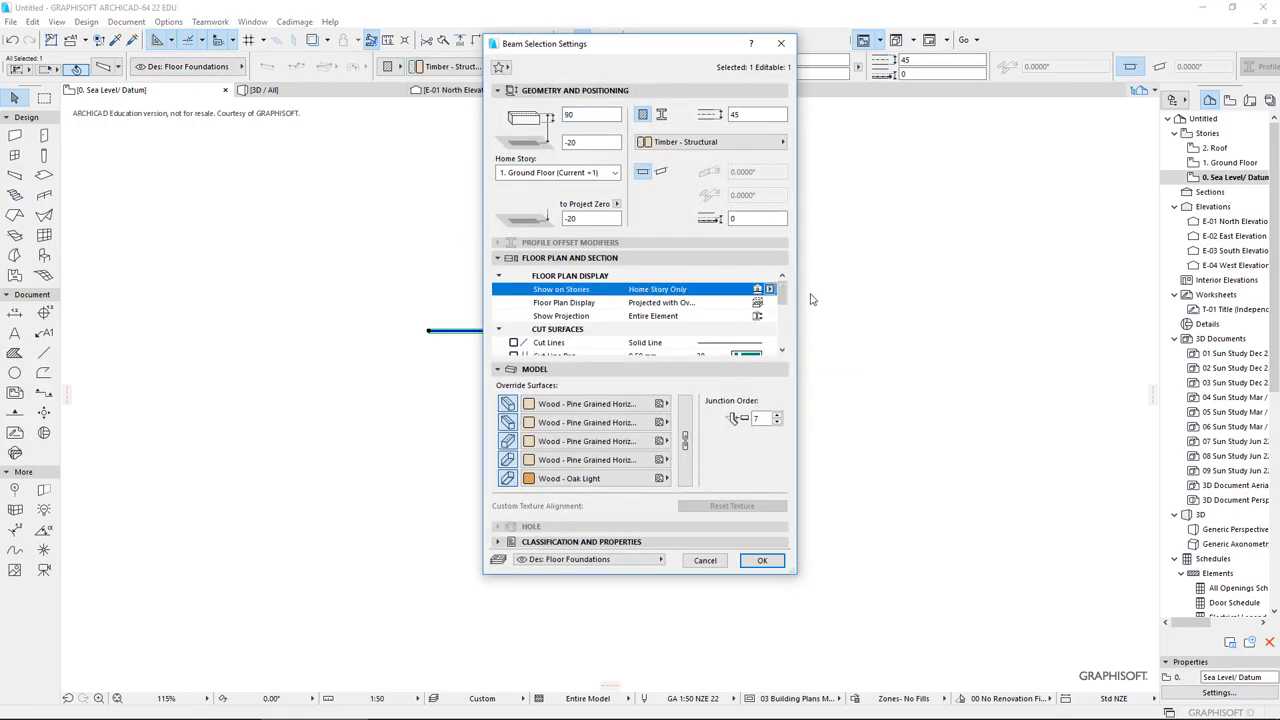
left_click(761, 561)
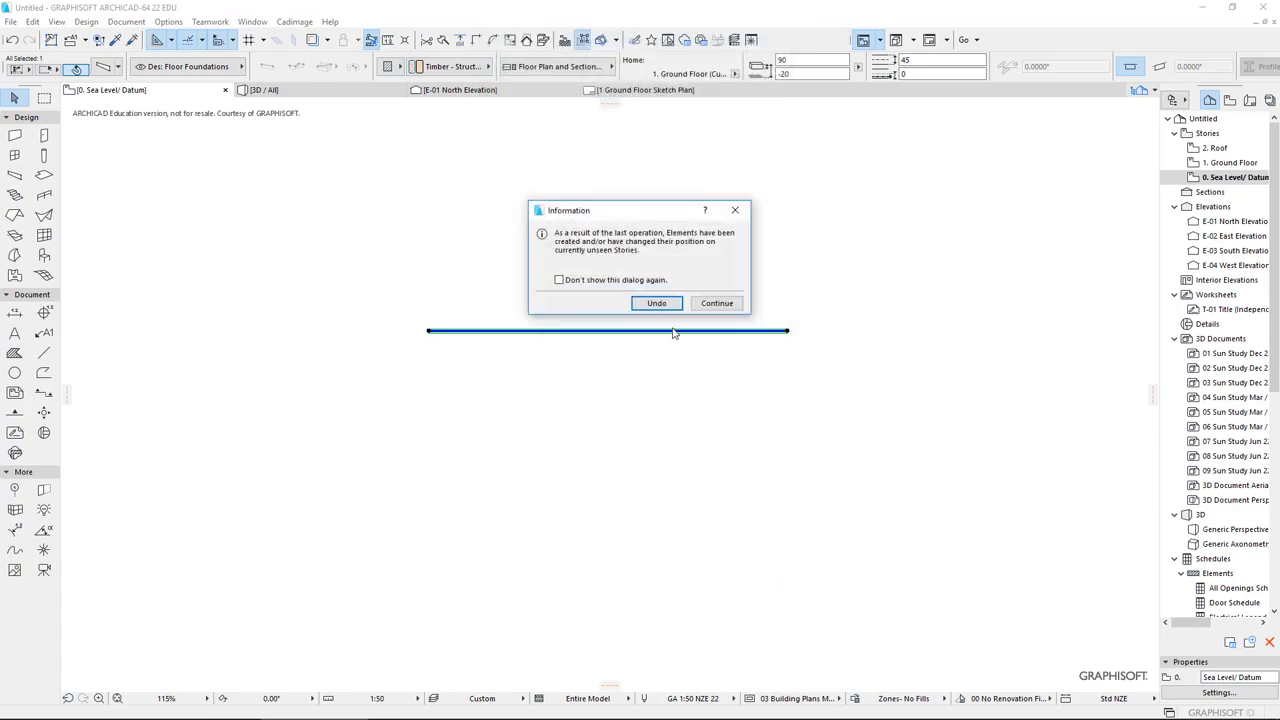
left_click(716, 303)
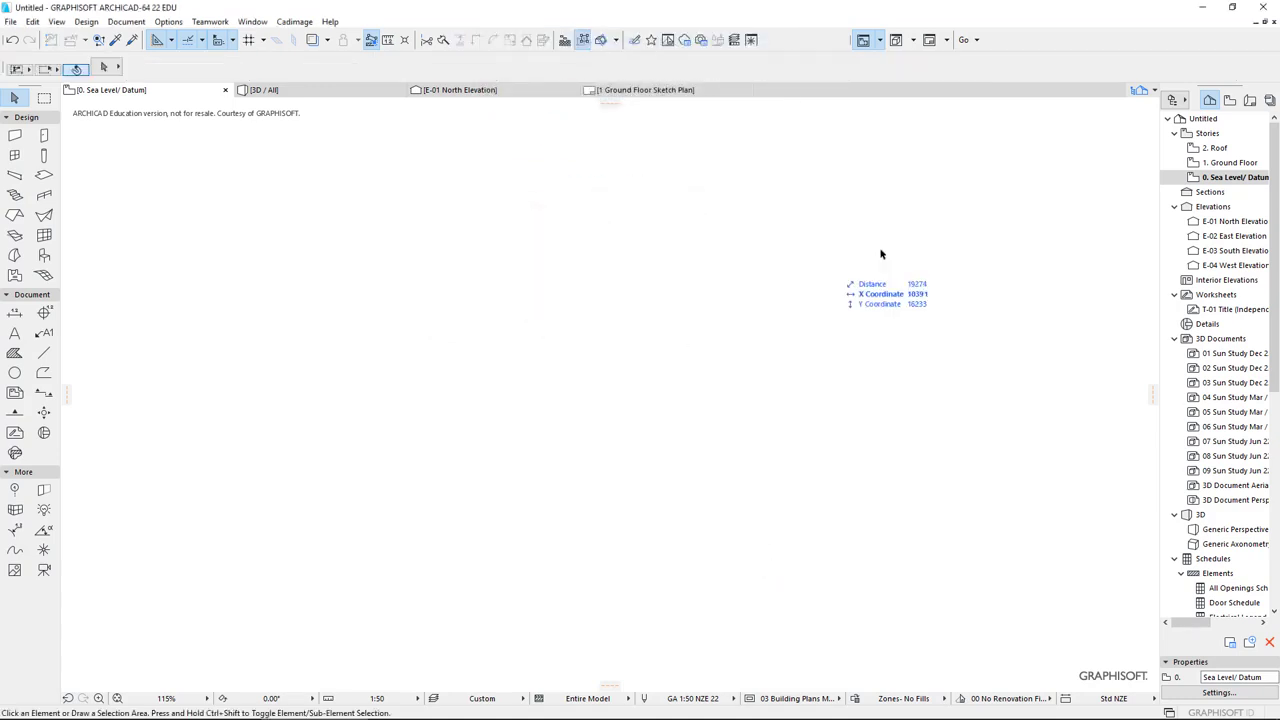
- On the Ground Floor story, move the foundation beam inward so its outer edge lines up with the slab's upper edge
double_click(1220, 164)
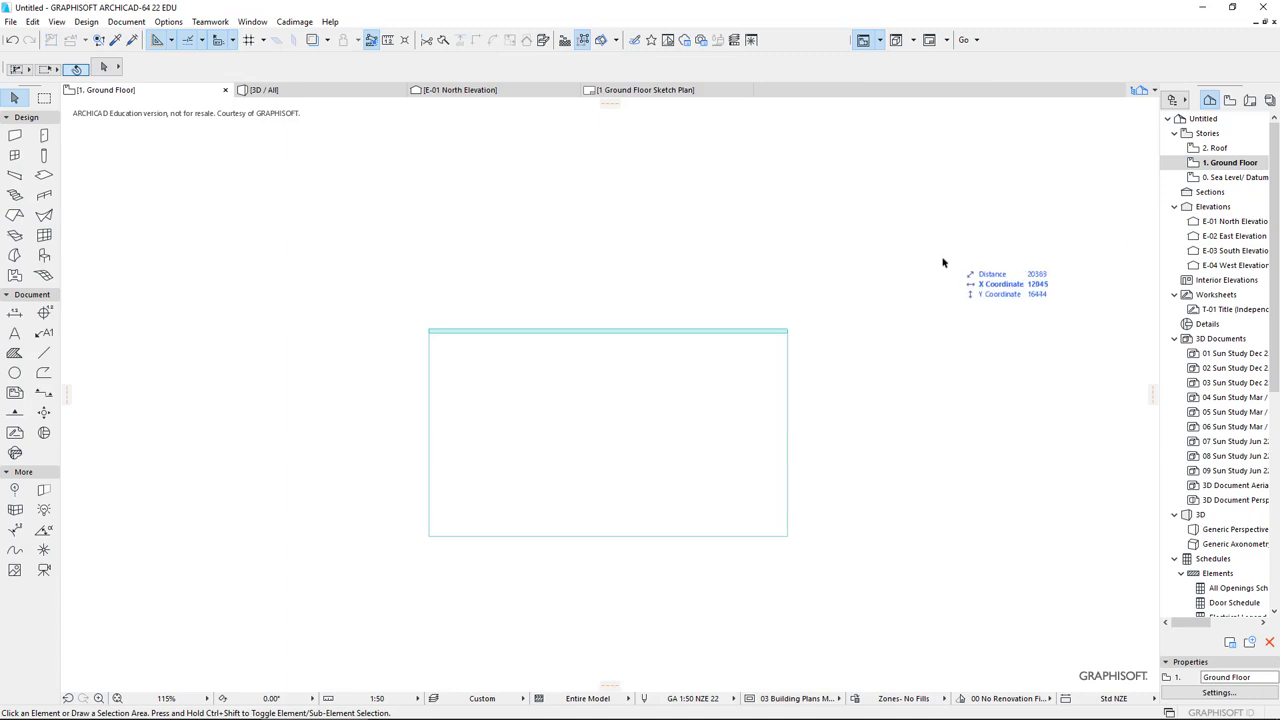
scroll(422, 329, "up", 6)
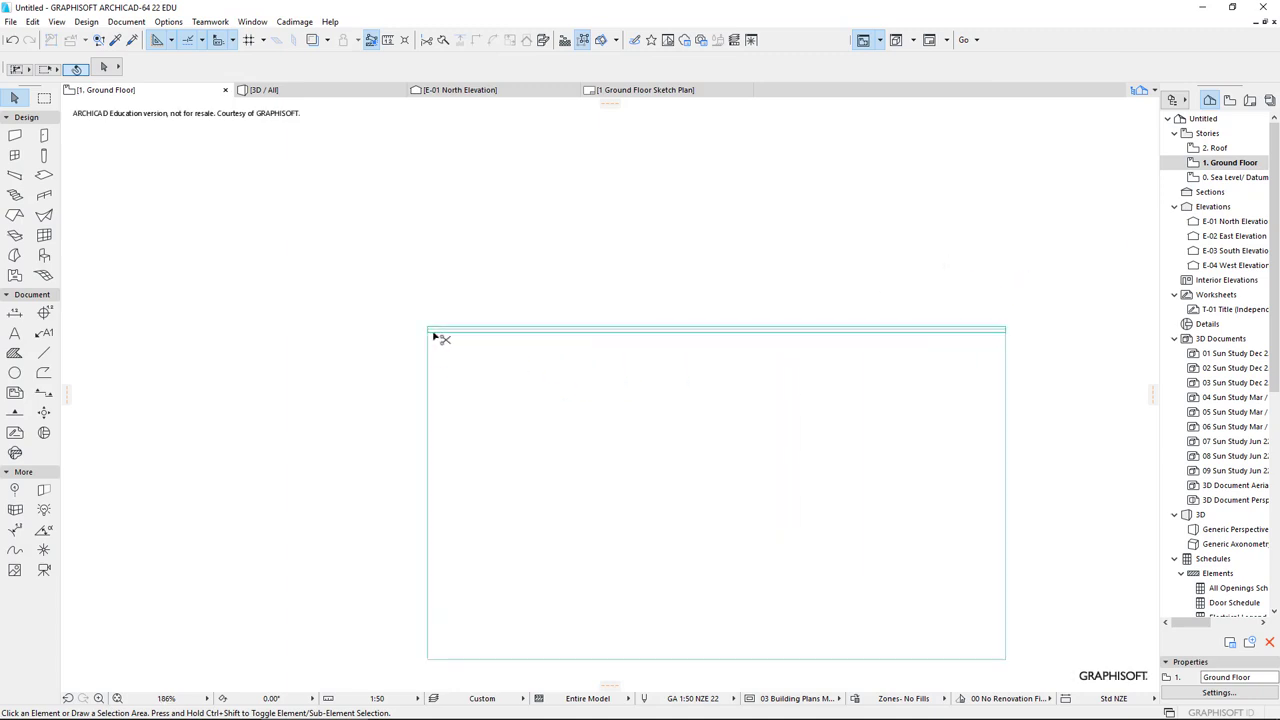
scroll(436, 337, "up", 5)
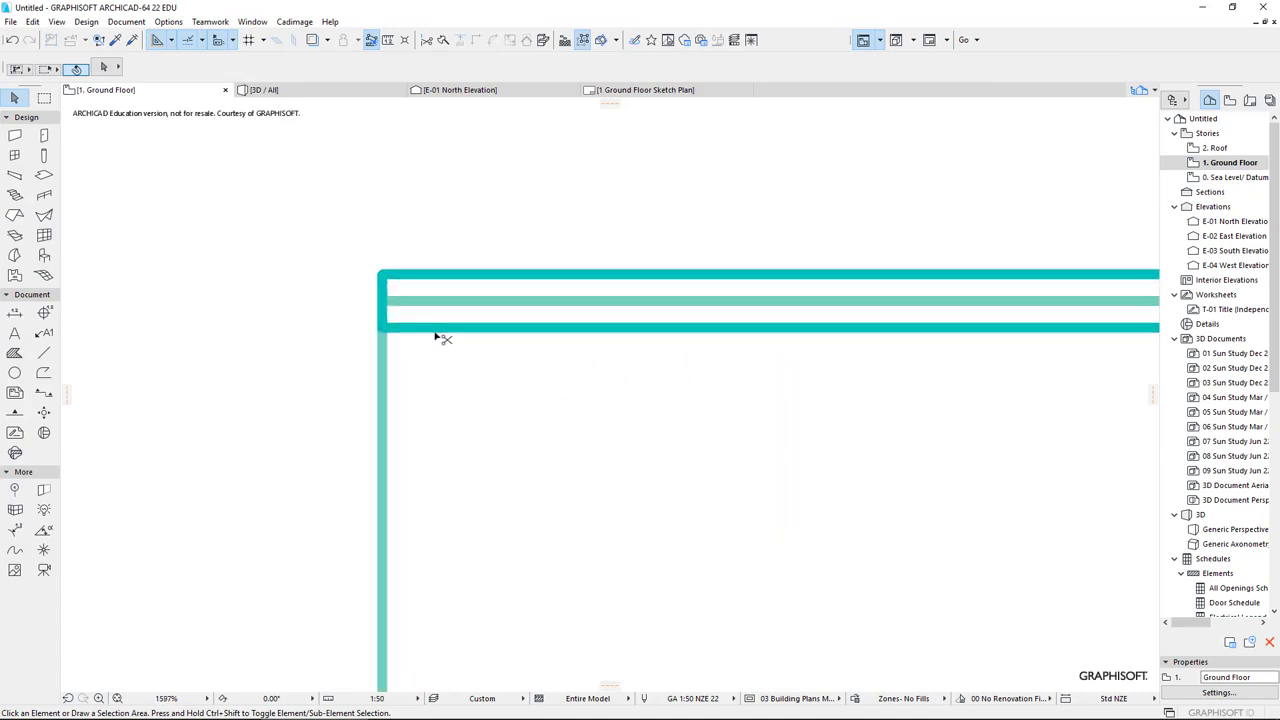
left_click(407, 190)
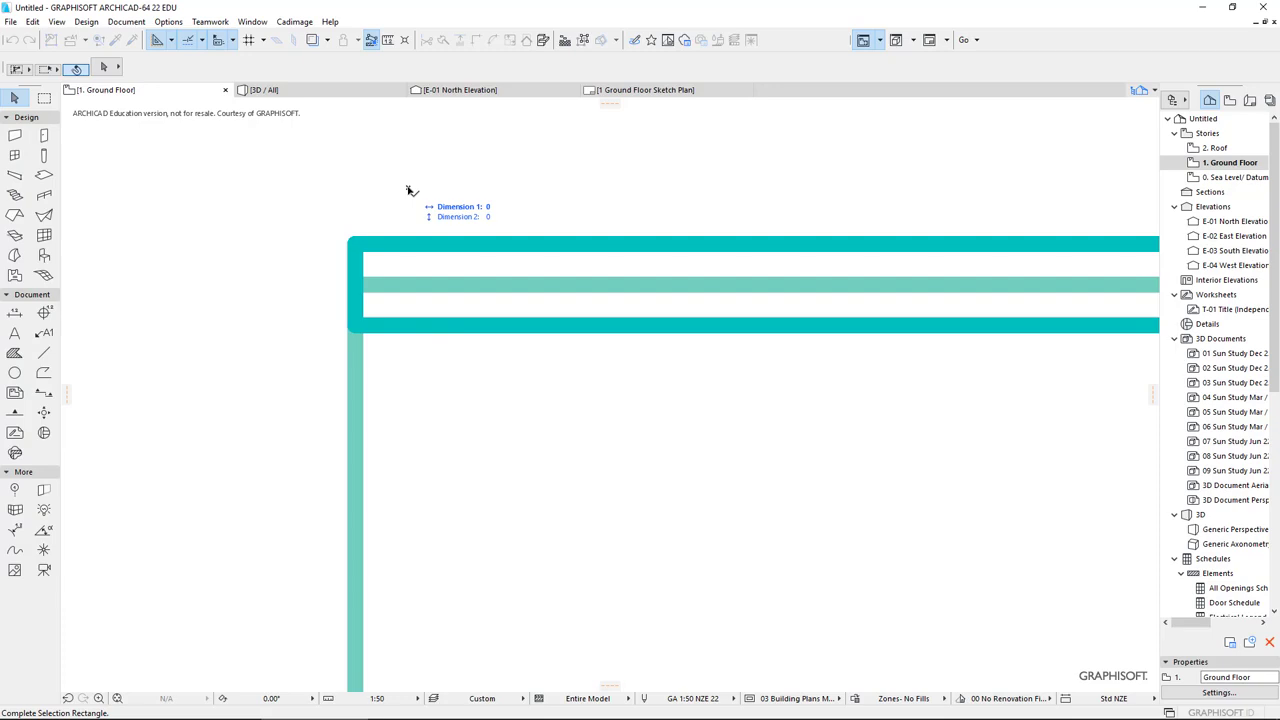
left_click(356, 250)
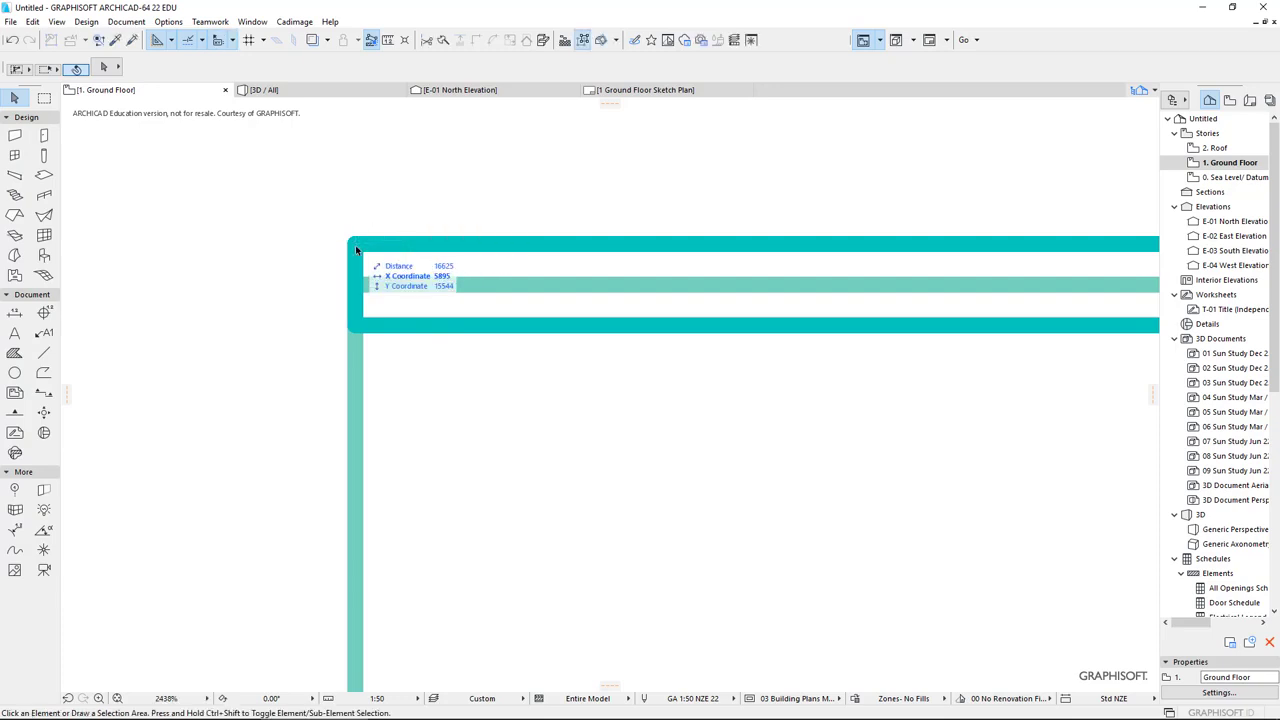
left_click_drag(356, 251, 355, 288)
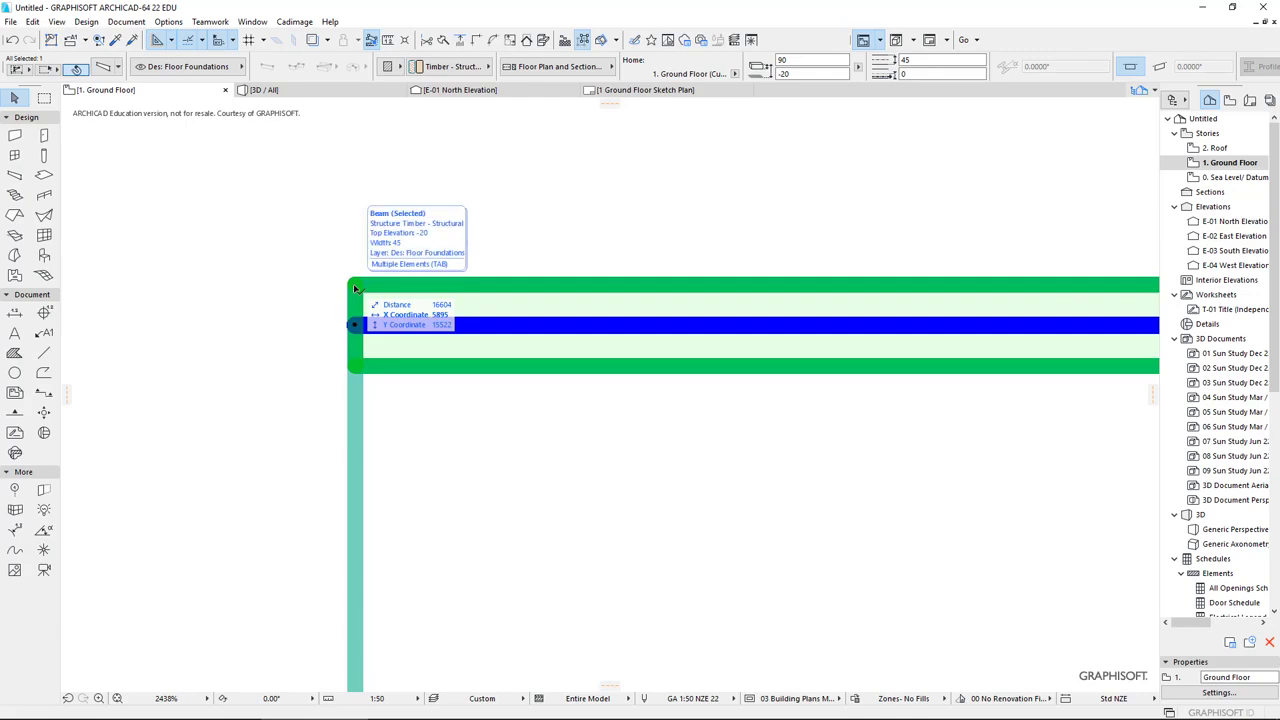
- Copy the upper-edge beam 45 mm inward so the two beams lie side by side, and deselect it
key("ctrl+d")
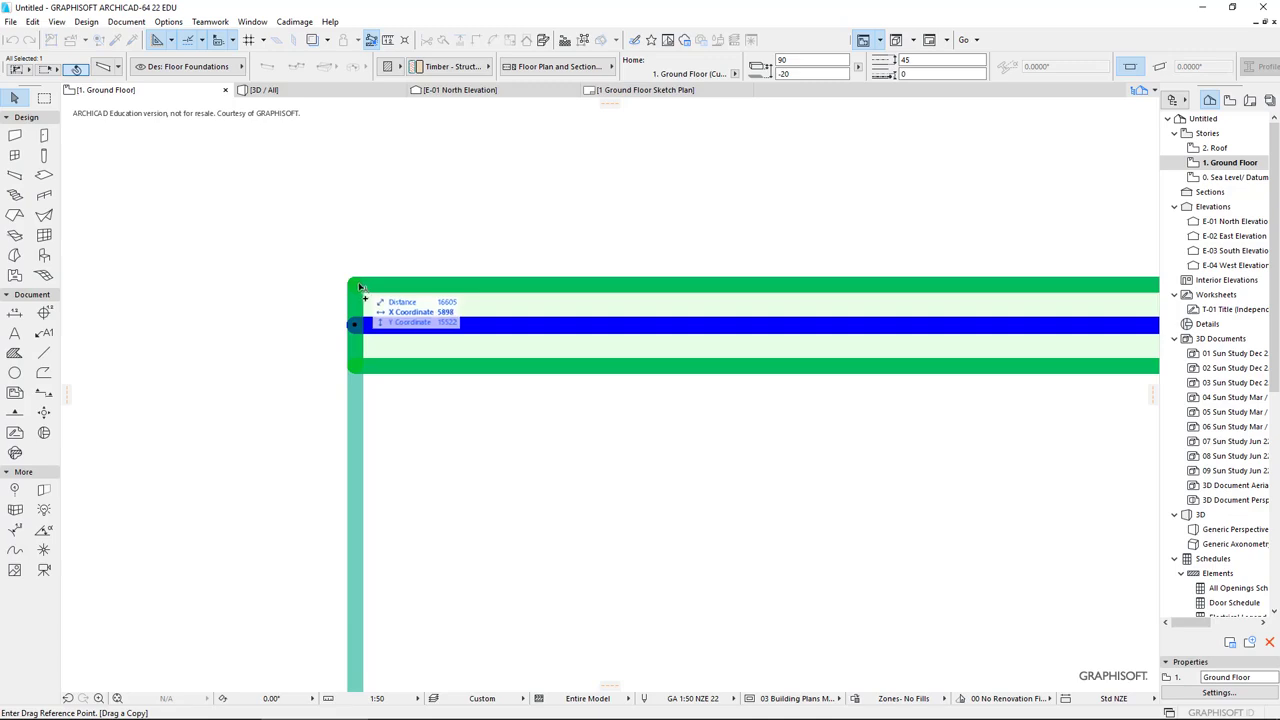
left_click(355, 285)
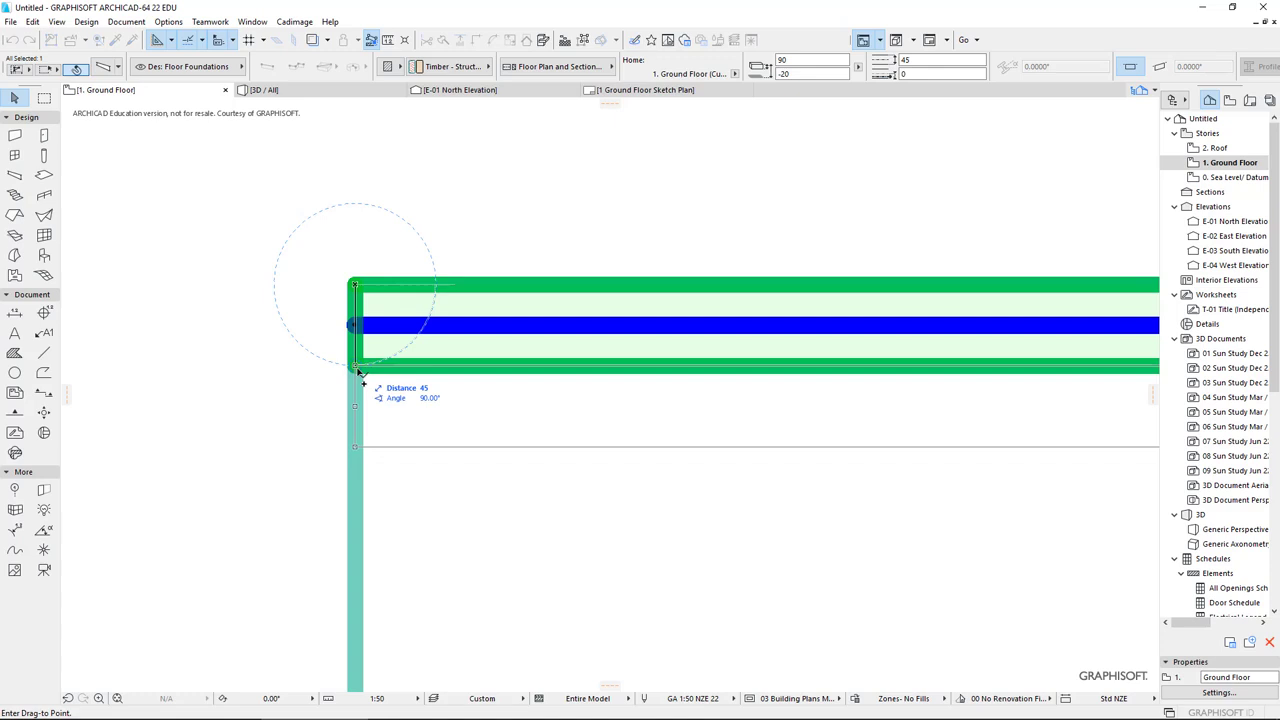
key("ctrl")
left_click(358, 370)
scroll(306, 316, "down", 3)
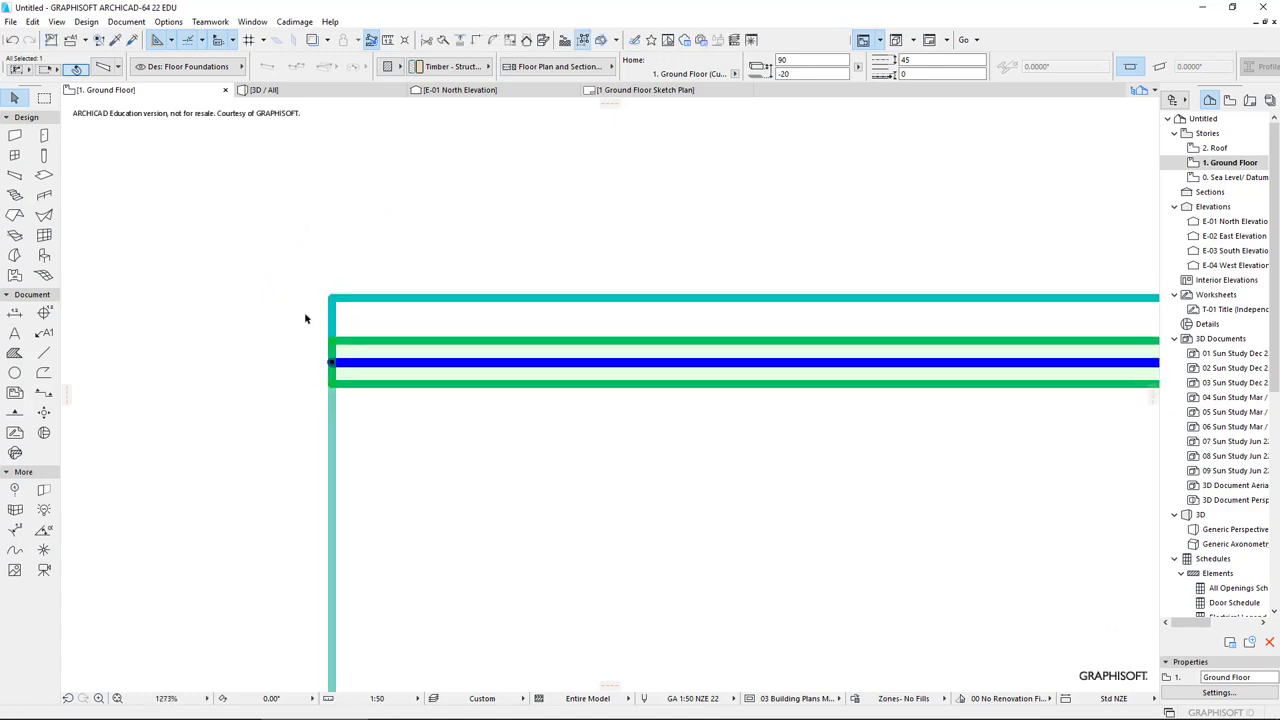
scroll(306, 318, "up", 4)
key("Escape")
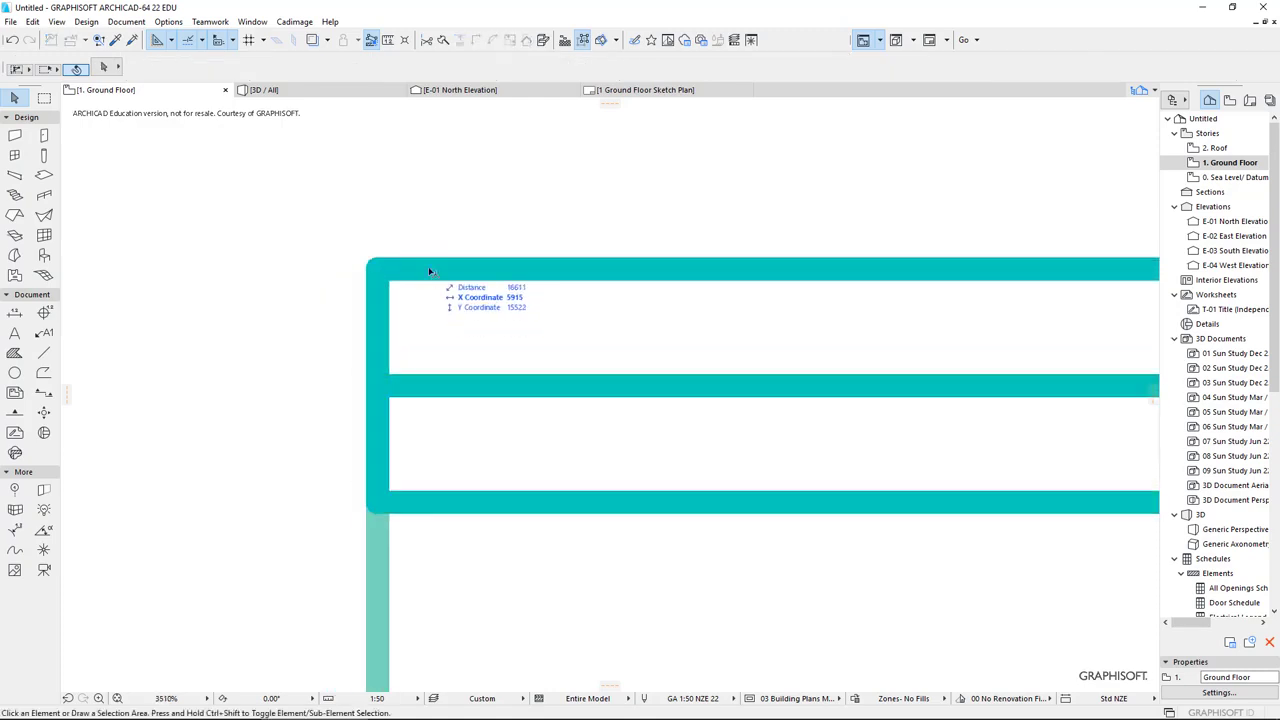
- Check the two adjoining beams individually and turn off the True Line Weight display
left_click(430, 271)
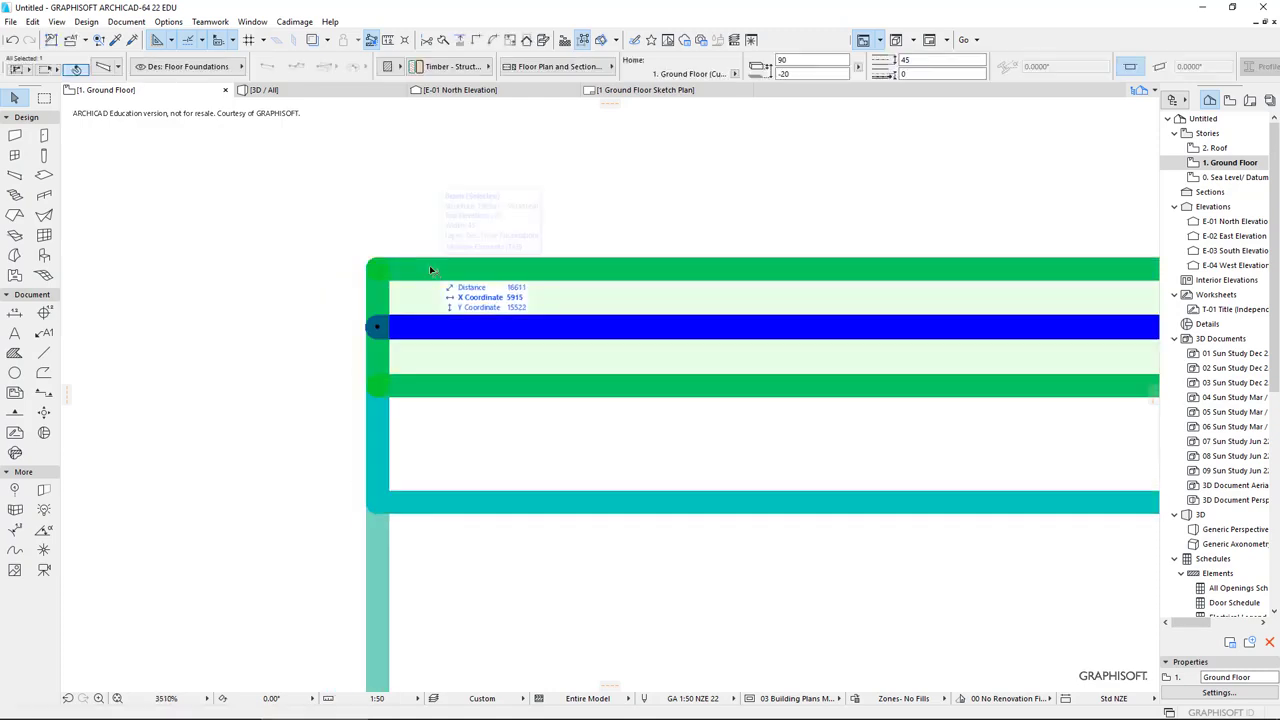
left_click(444, 498)
scroll(450, 466, "down", 1)
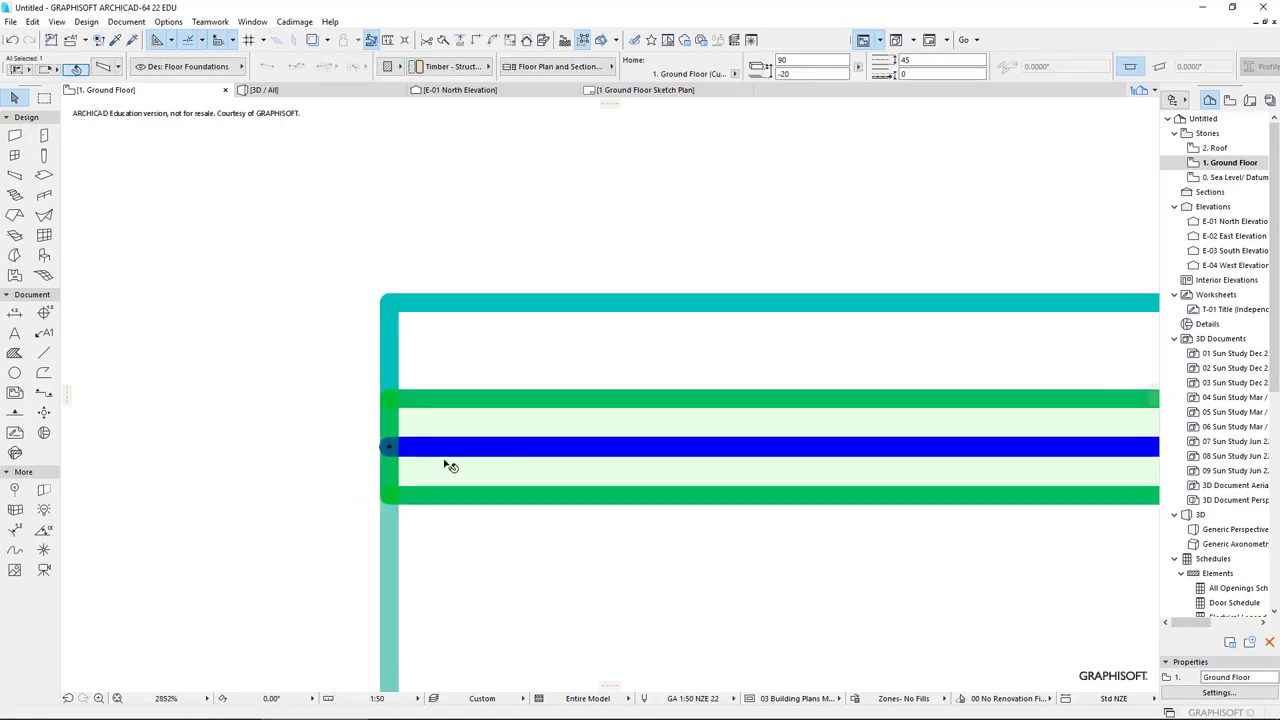
scroll(446, 462, "down", 4)
scroll(446, 462, "up", 3)
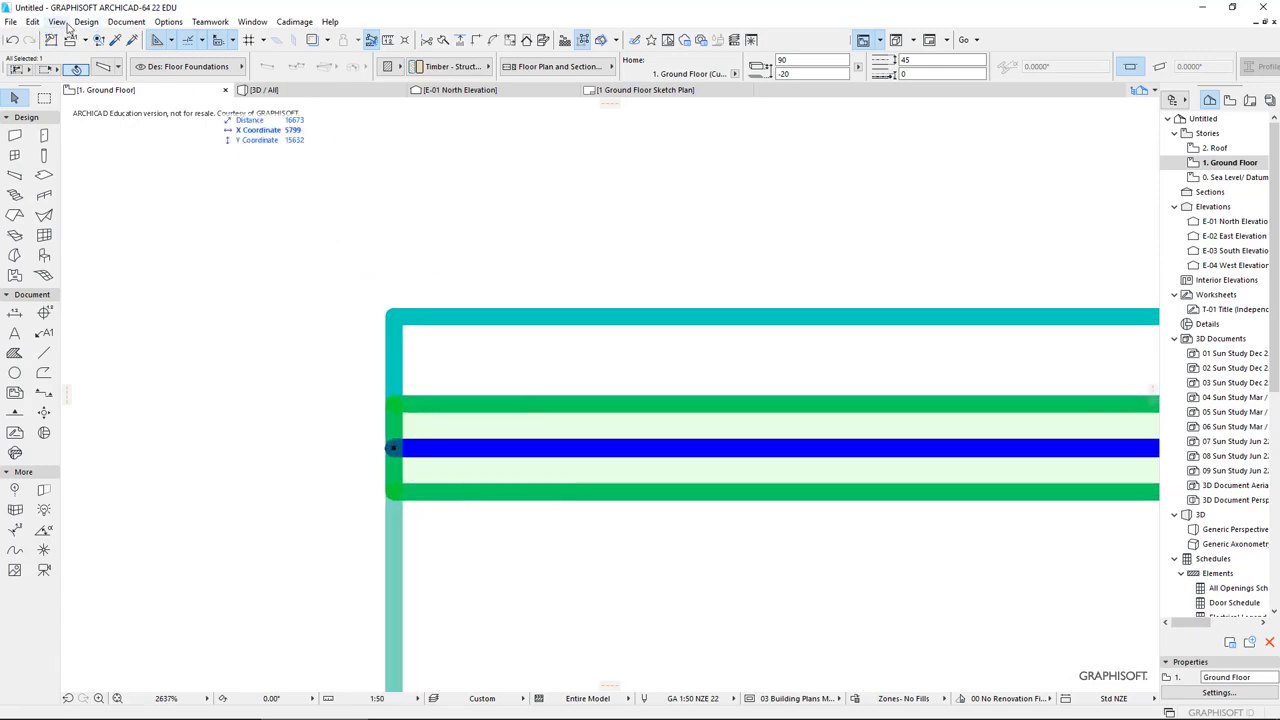
left_click(57, 22)
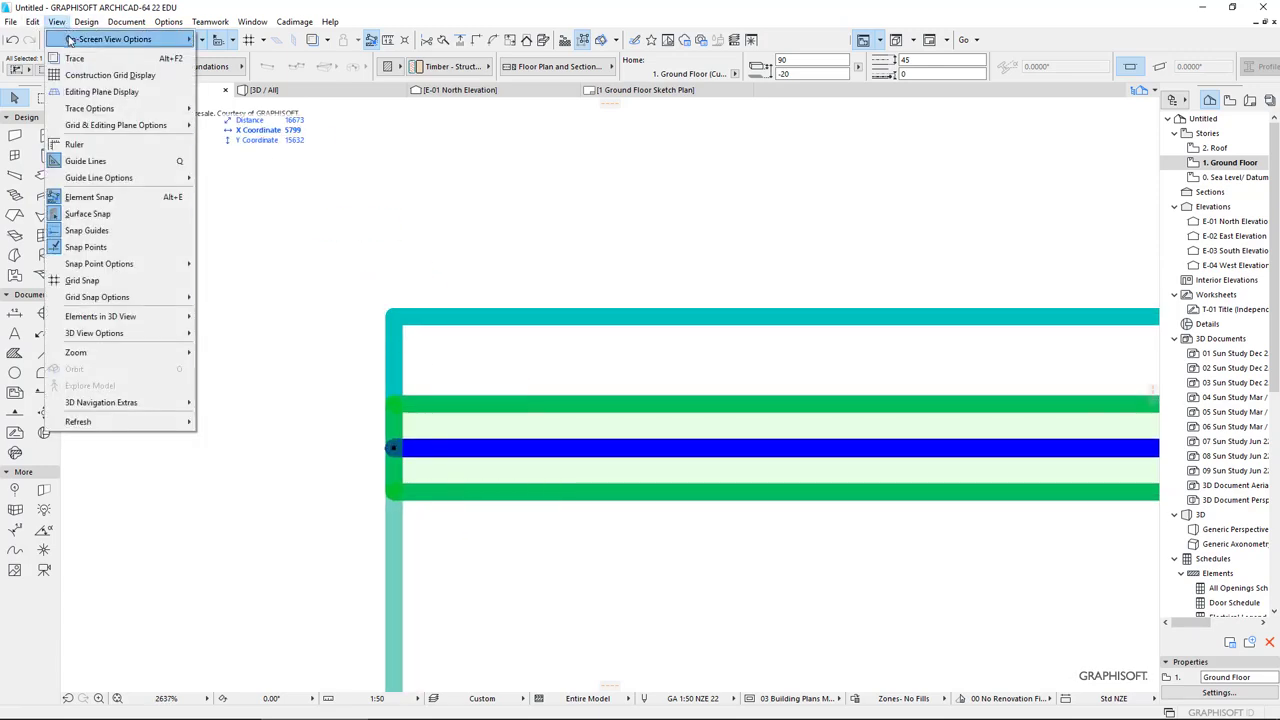
mouse_move(108, 39)
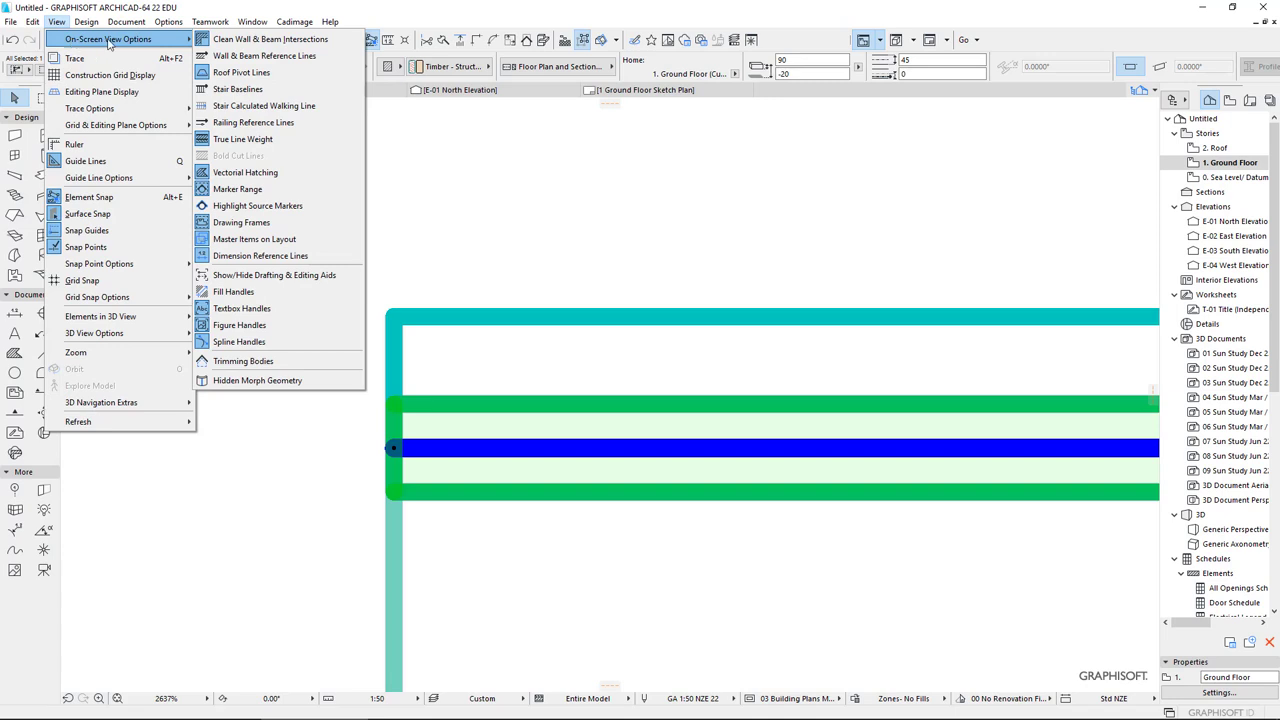
left_click(263, 139)
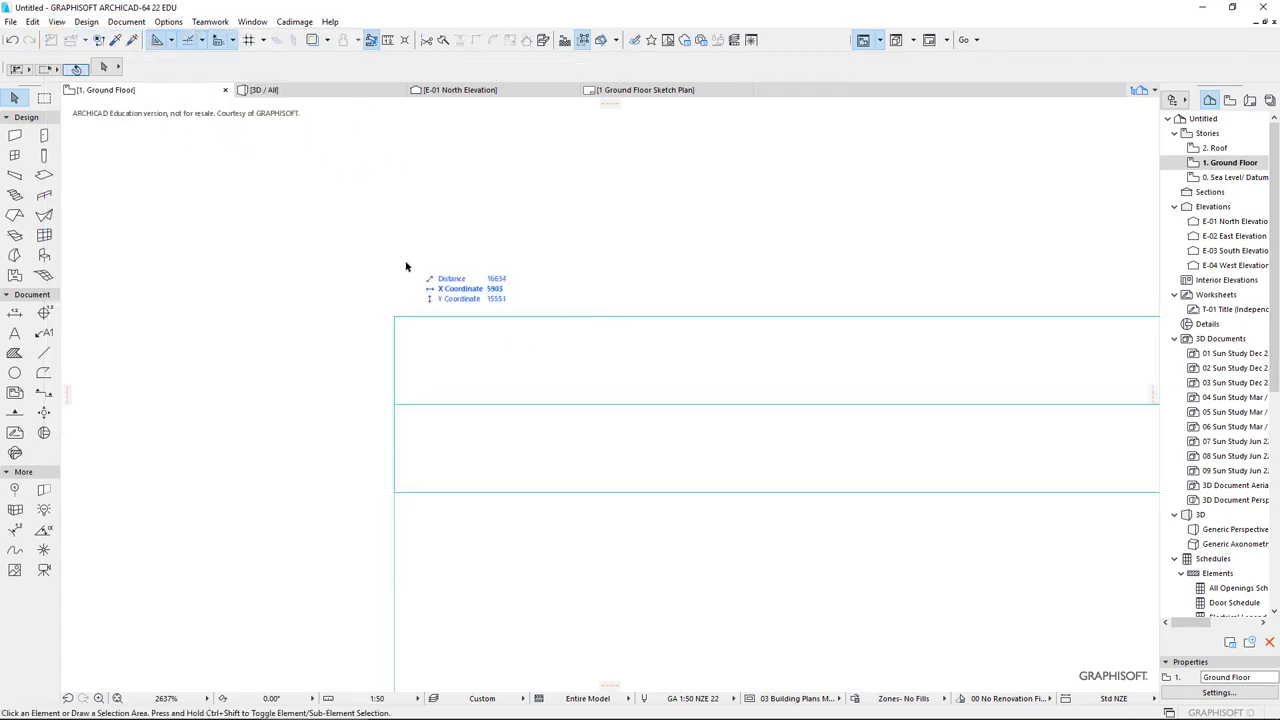
- Select both upper beams, mirror a copy of them across the slab's horizontal centreline to the lower edge, and deselect them
scroll(406, 286, "down", 10)
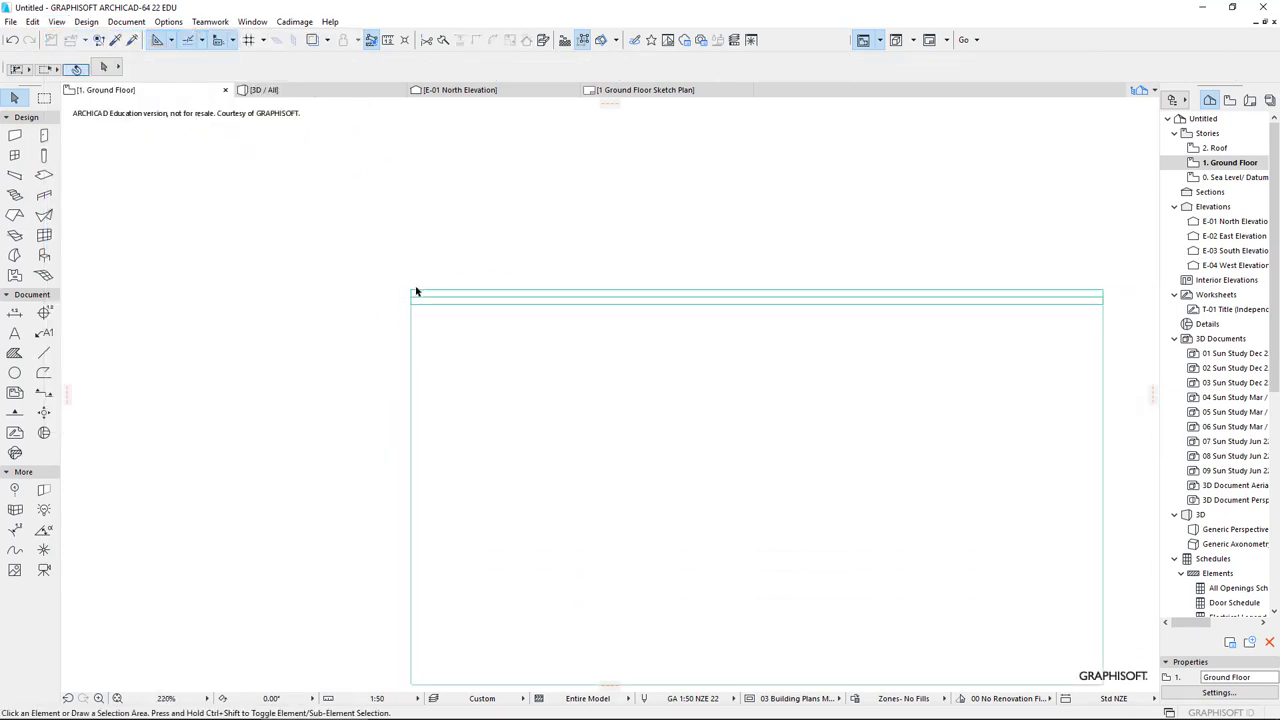
left_click(378, 256)
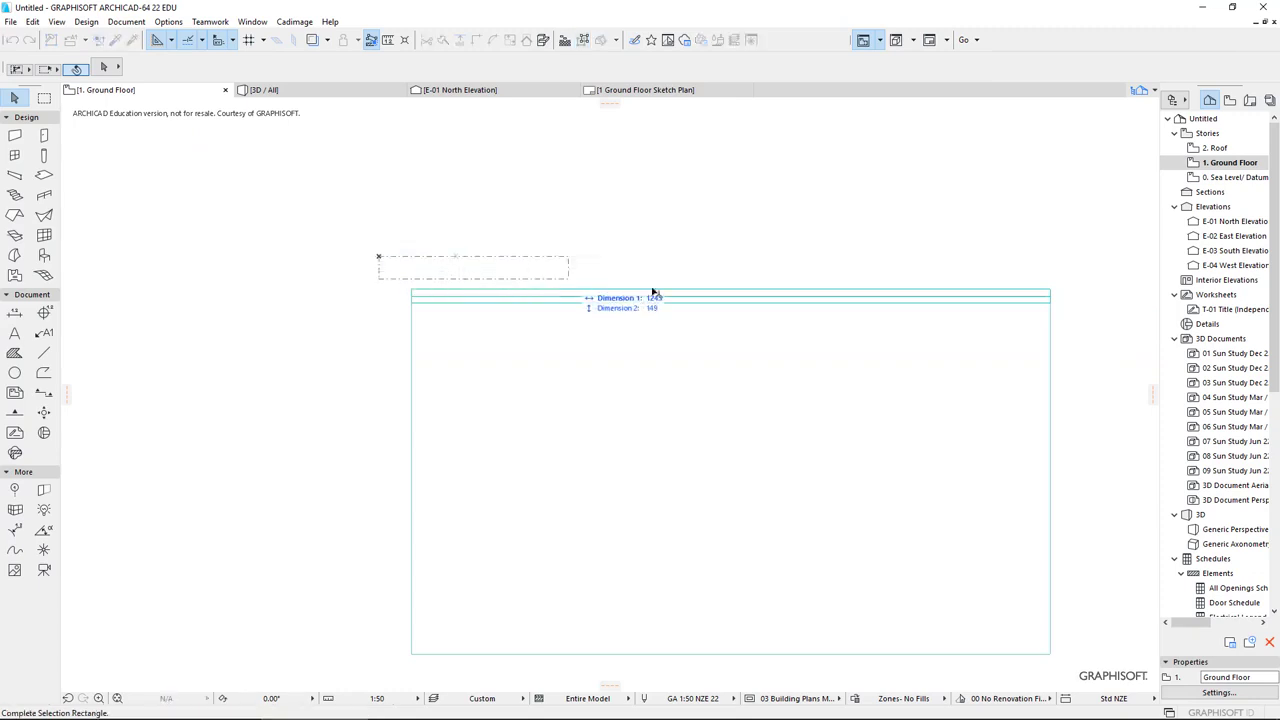
left_click(1081, 327)
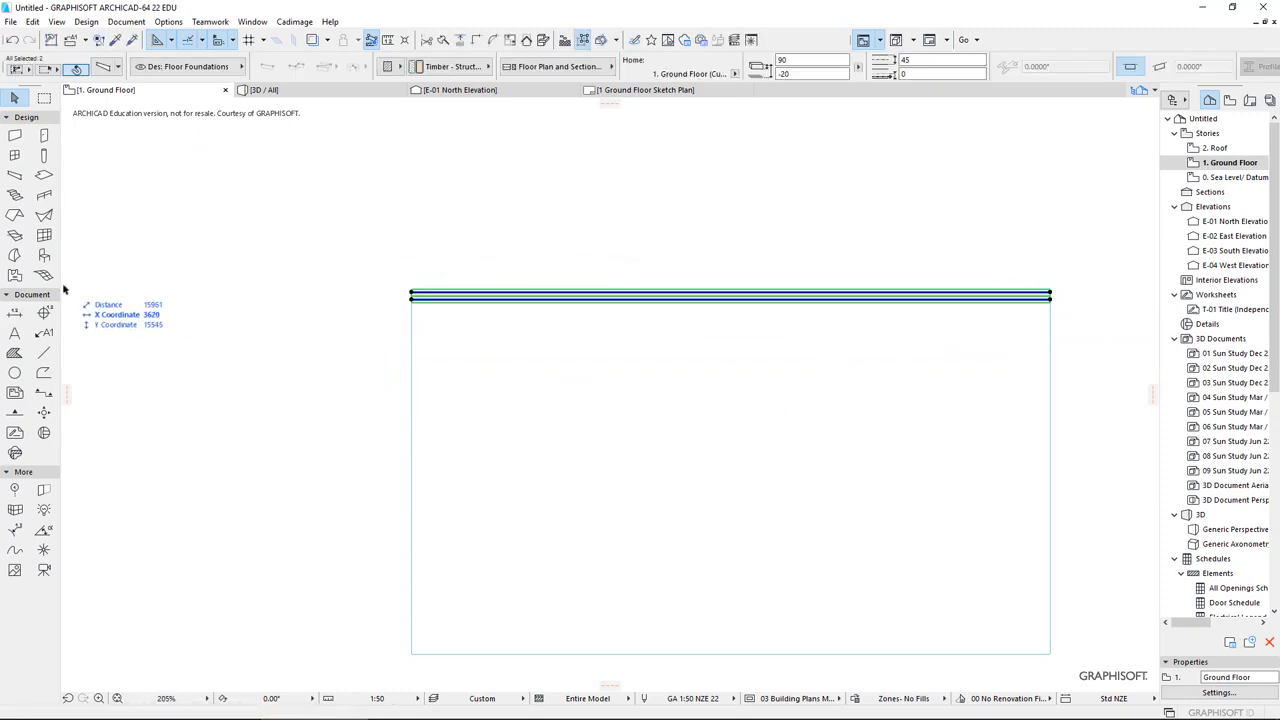
left_click(503, 305)
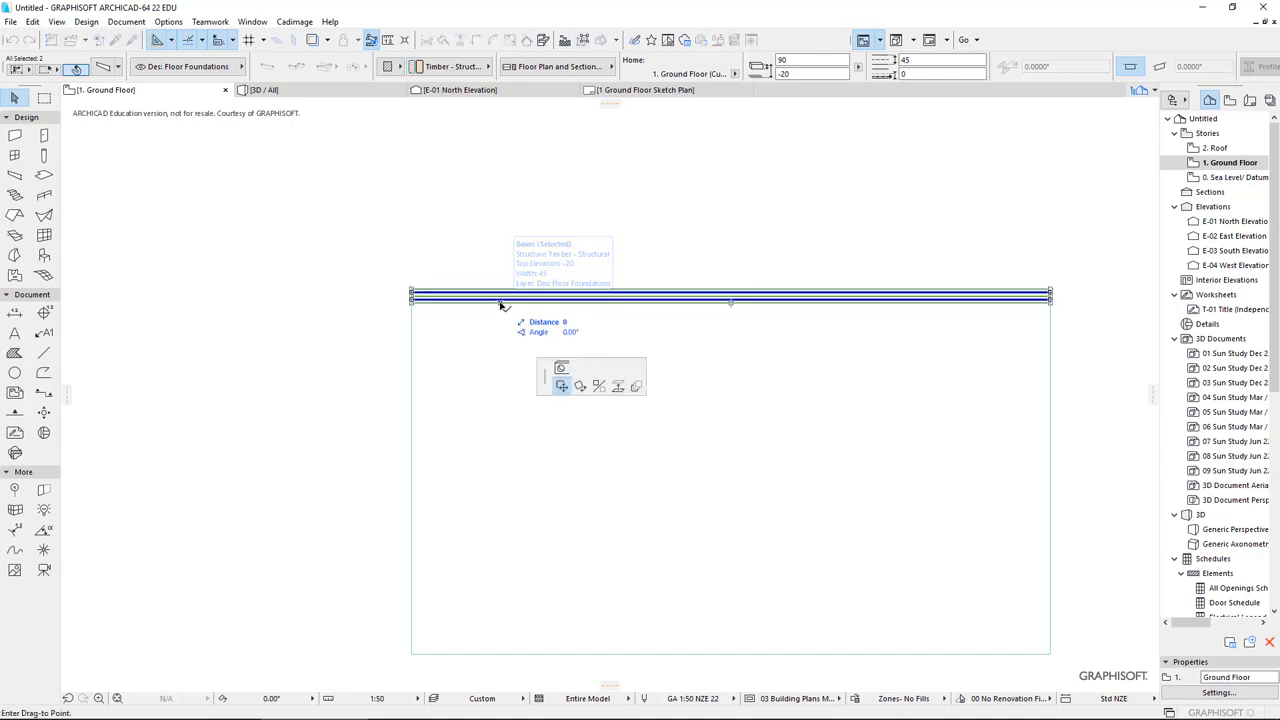
left_click(598, 386)
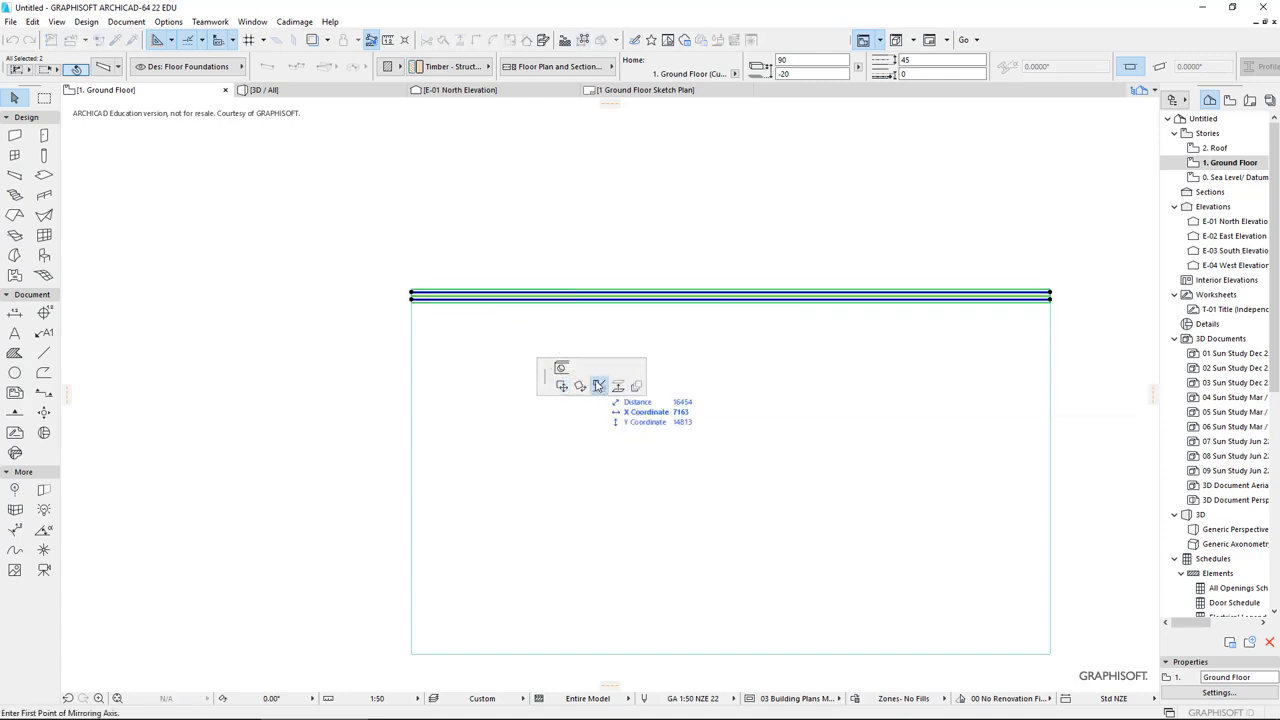
left_click(412, 472)
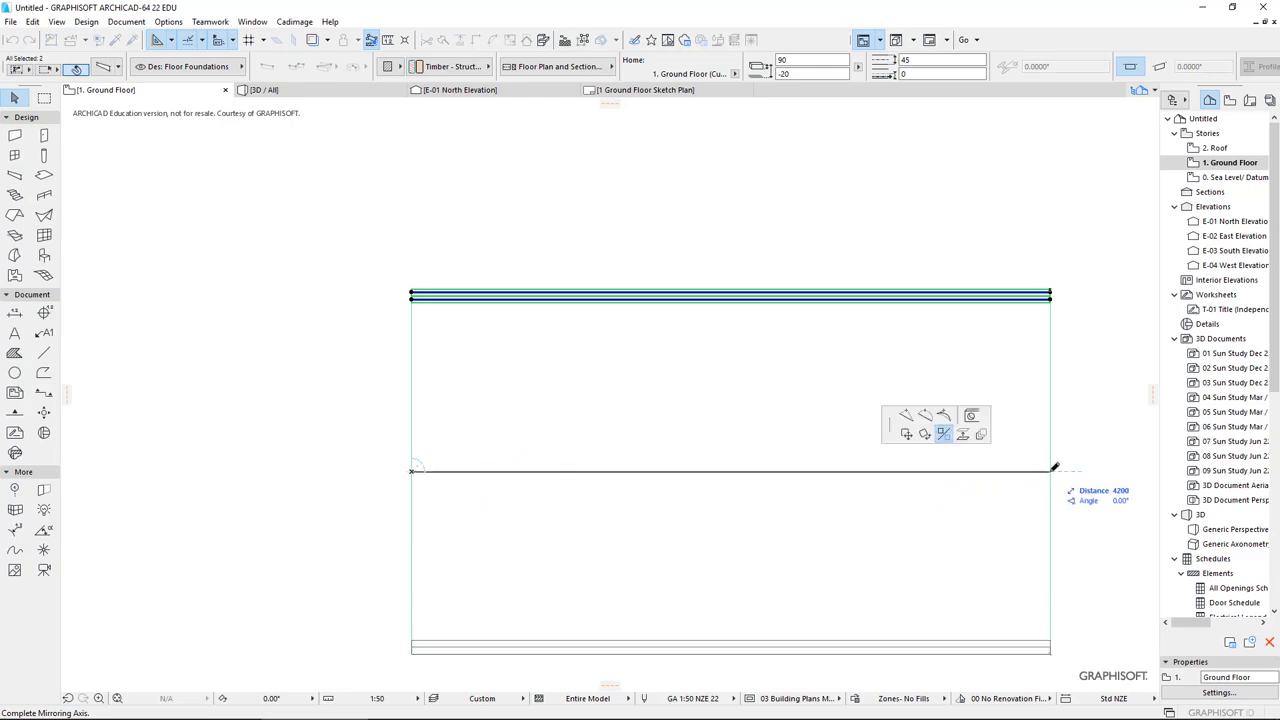
key("ctrl")
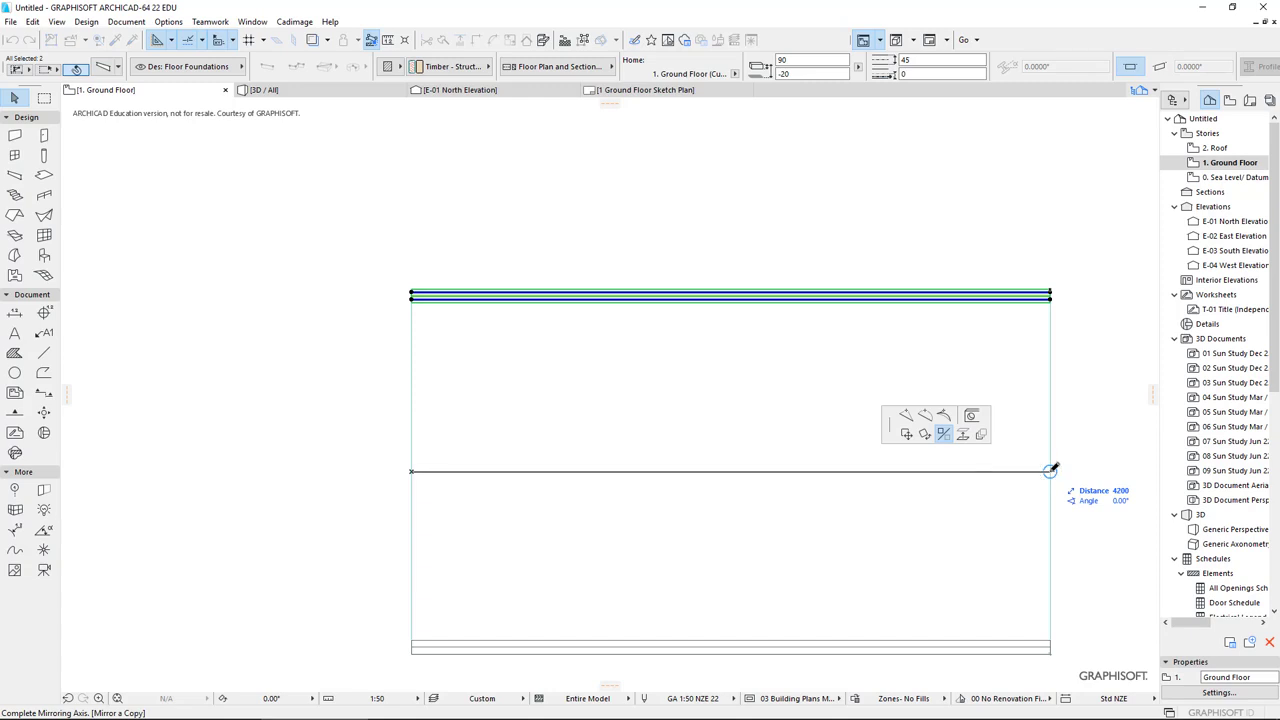
left_click(1051, 470)
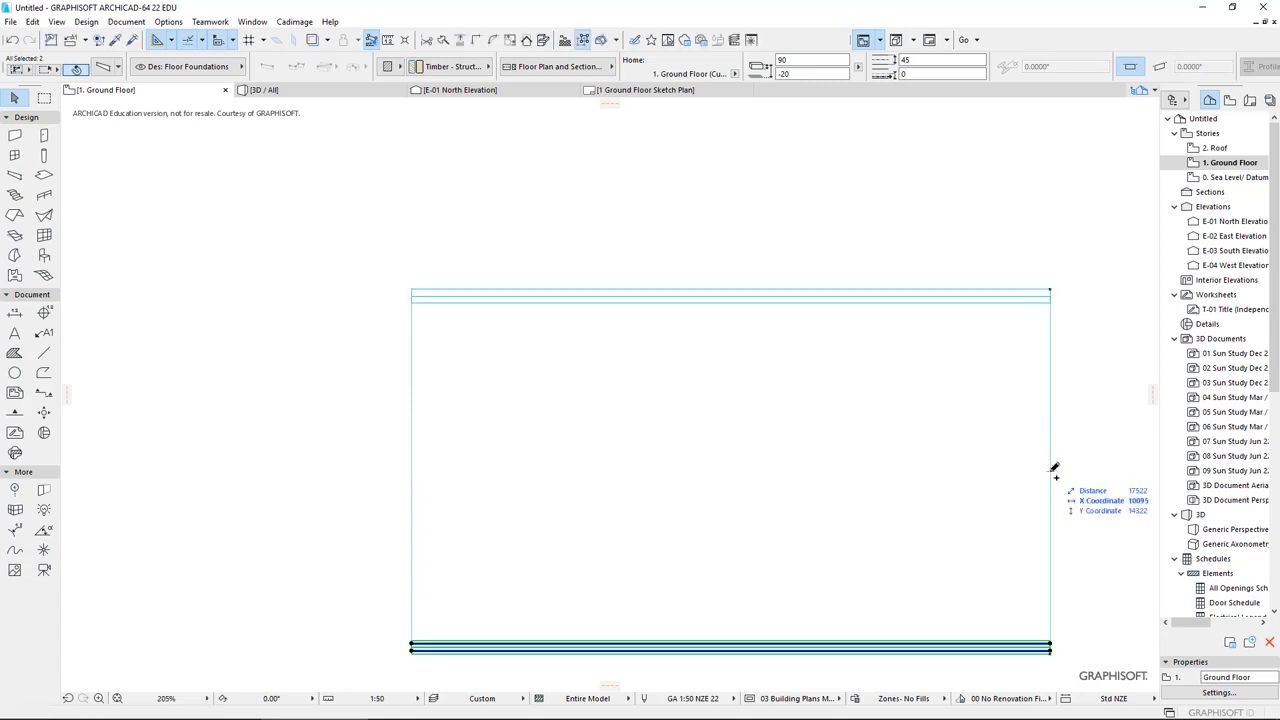
left_click(261, 366)
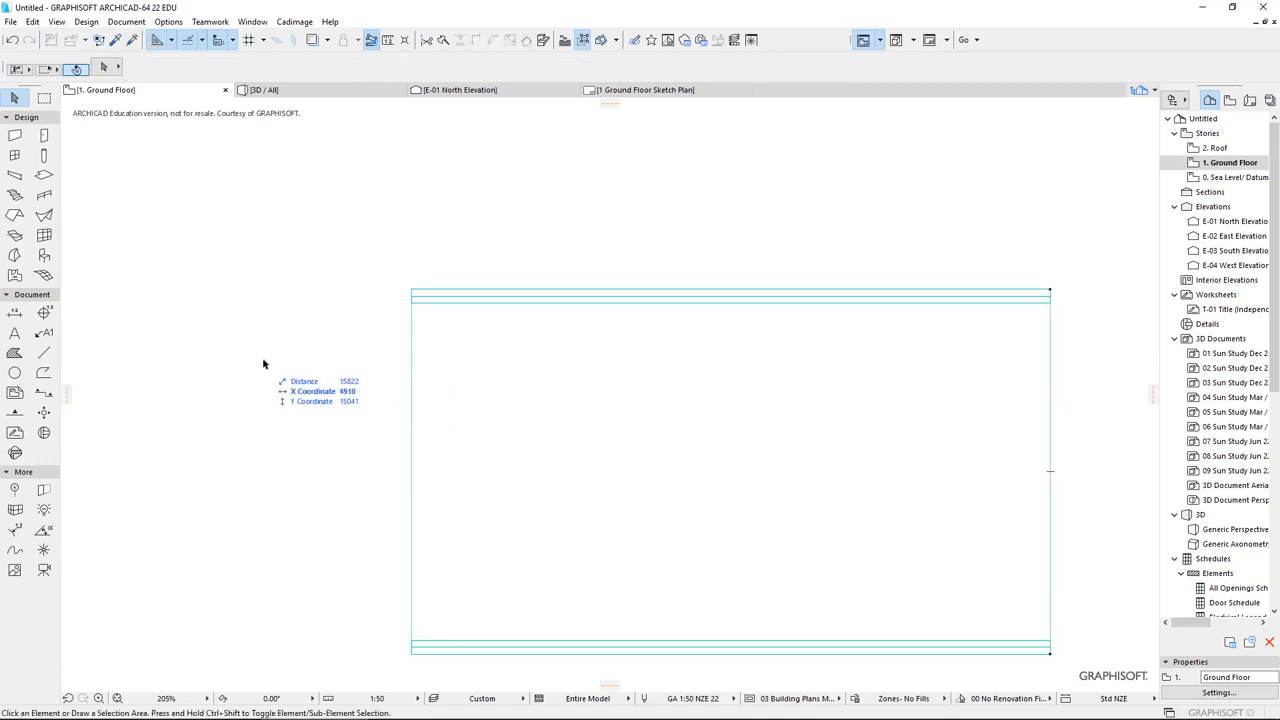
- Multiply the inner lower beam with the Distribute -1 method, spacing 4 copies evenly up to the upper beam pair
left_click(441, 645)
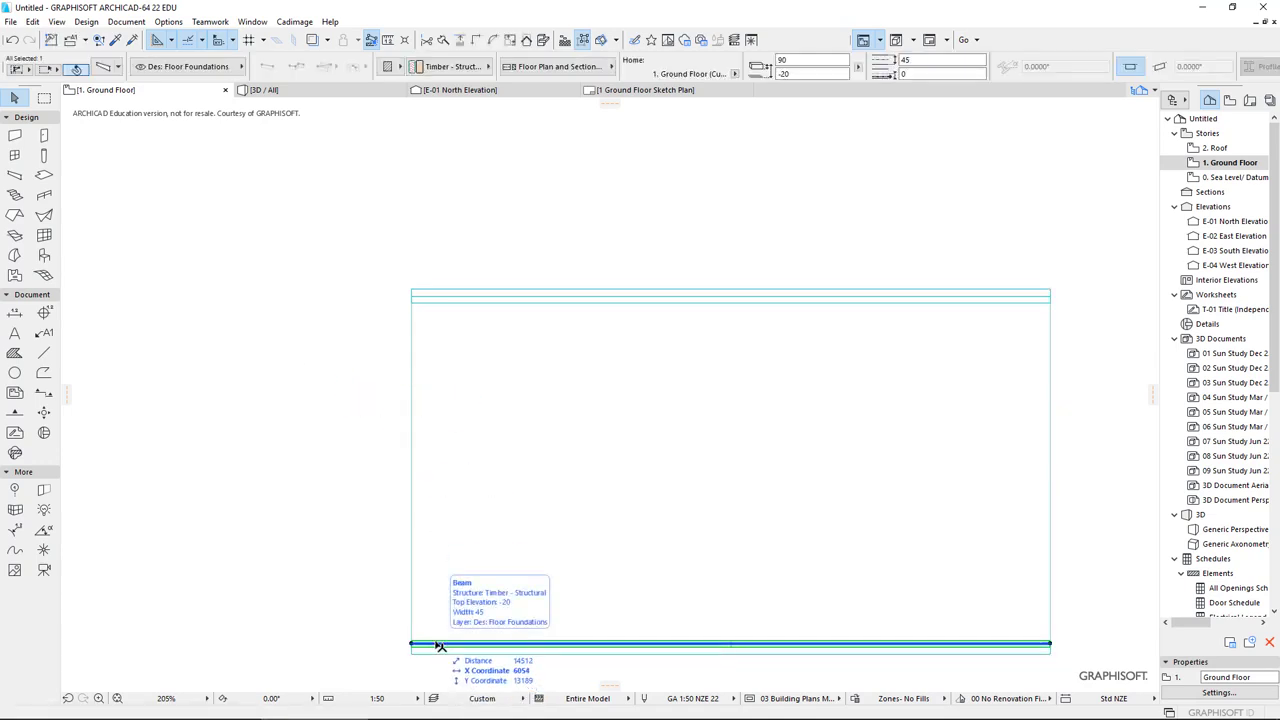
left_click(441, 645)
left_click(534, 578)
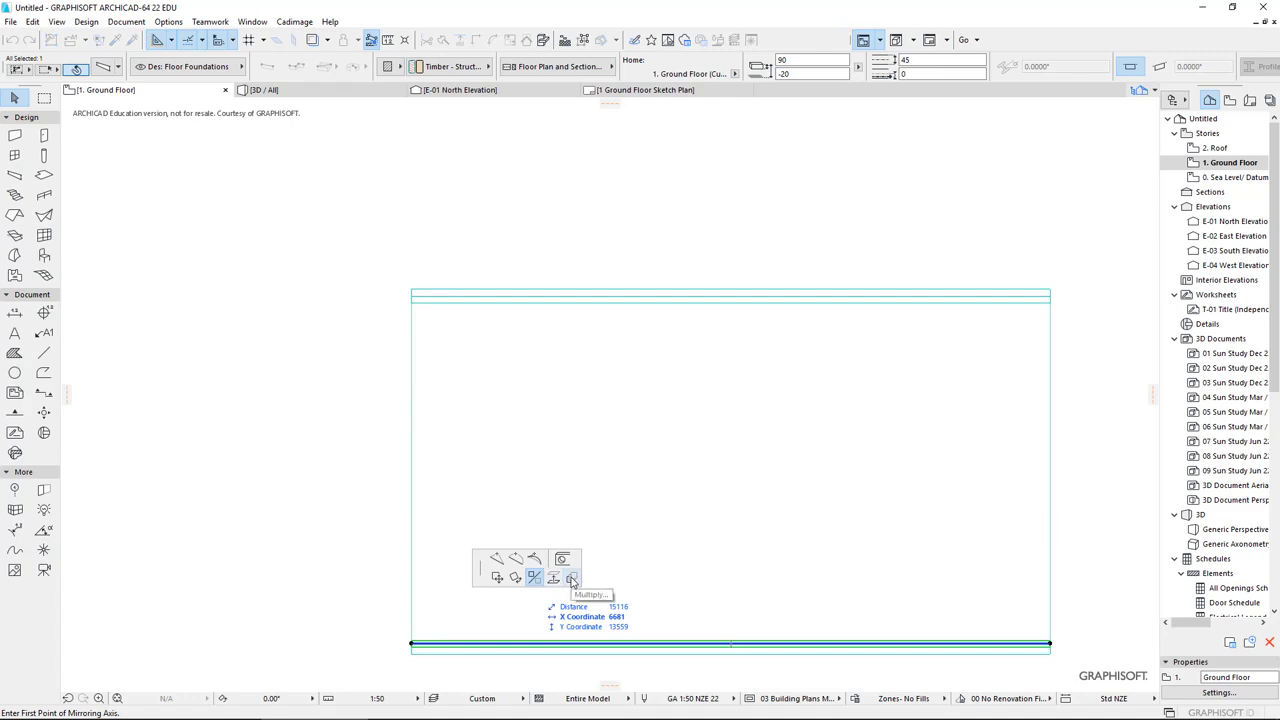
left_click(572, 580)
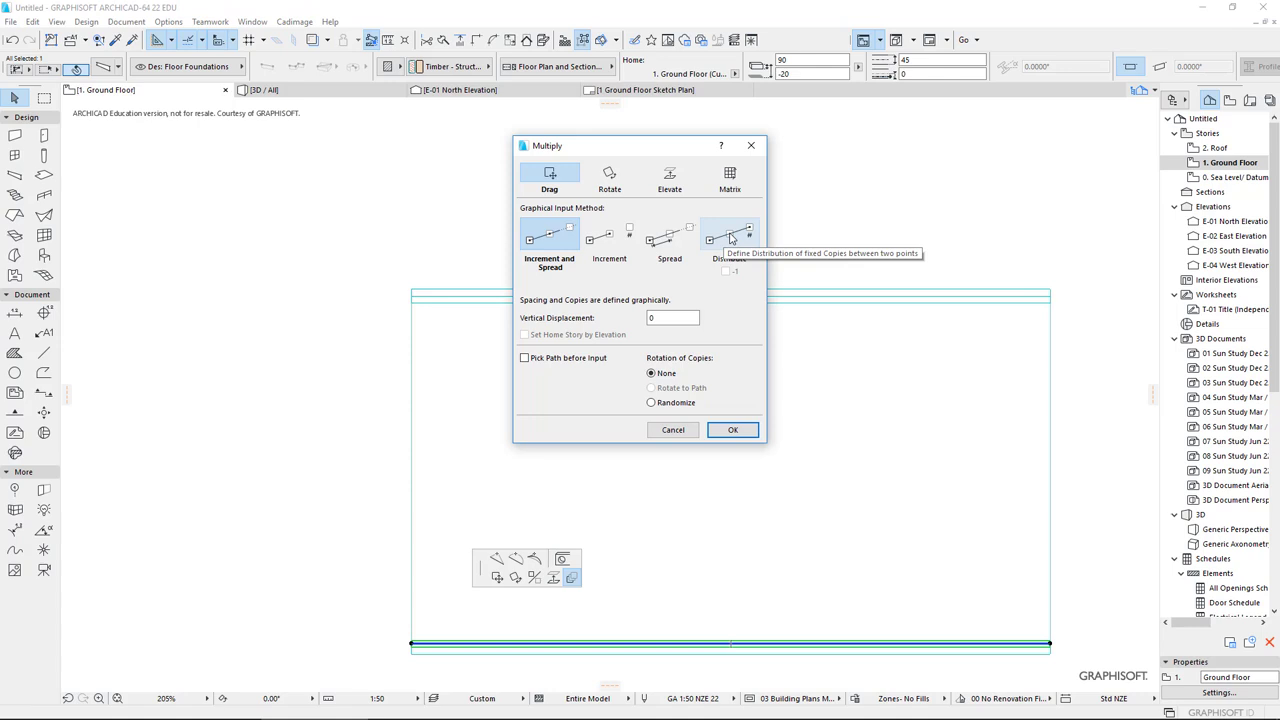
left_click(731, 237)
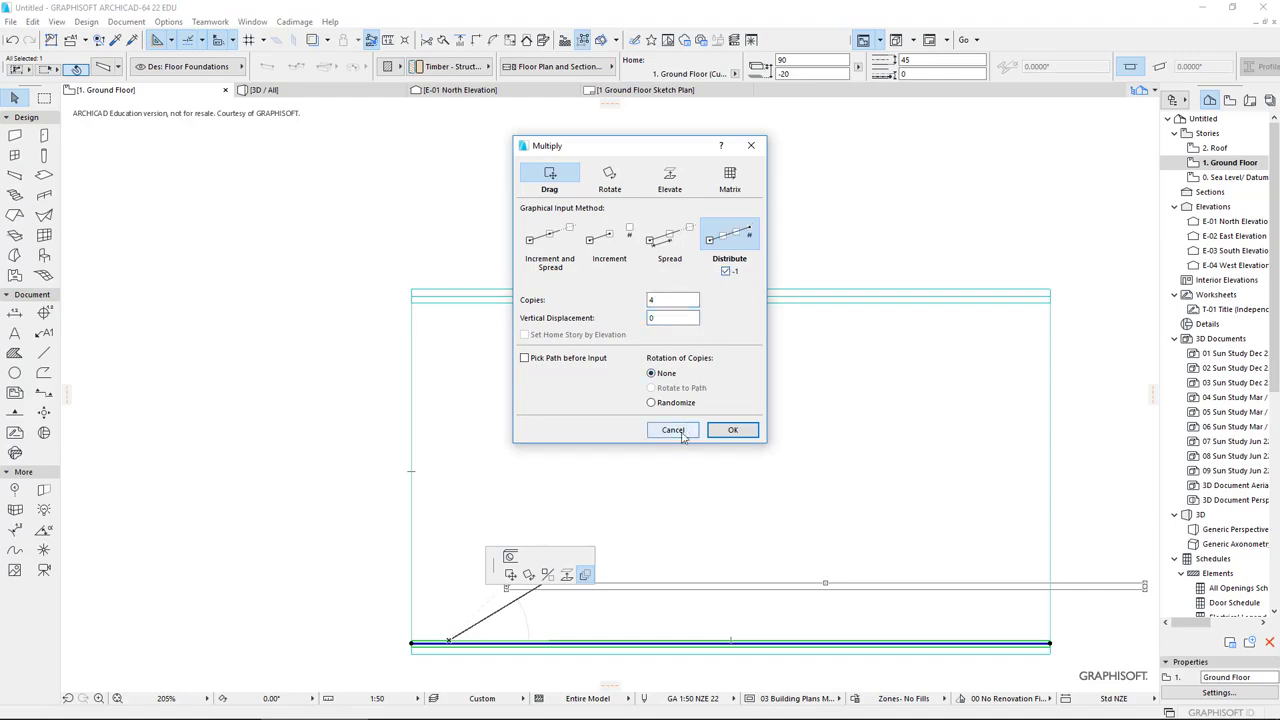
left_click(731, 431)
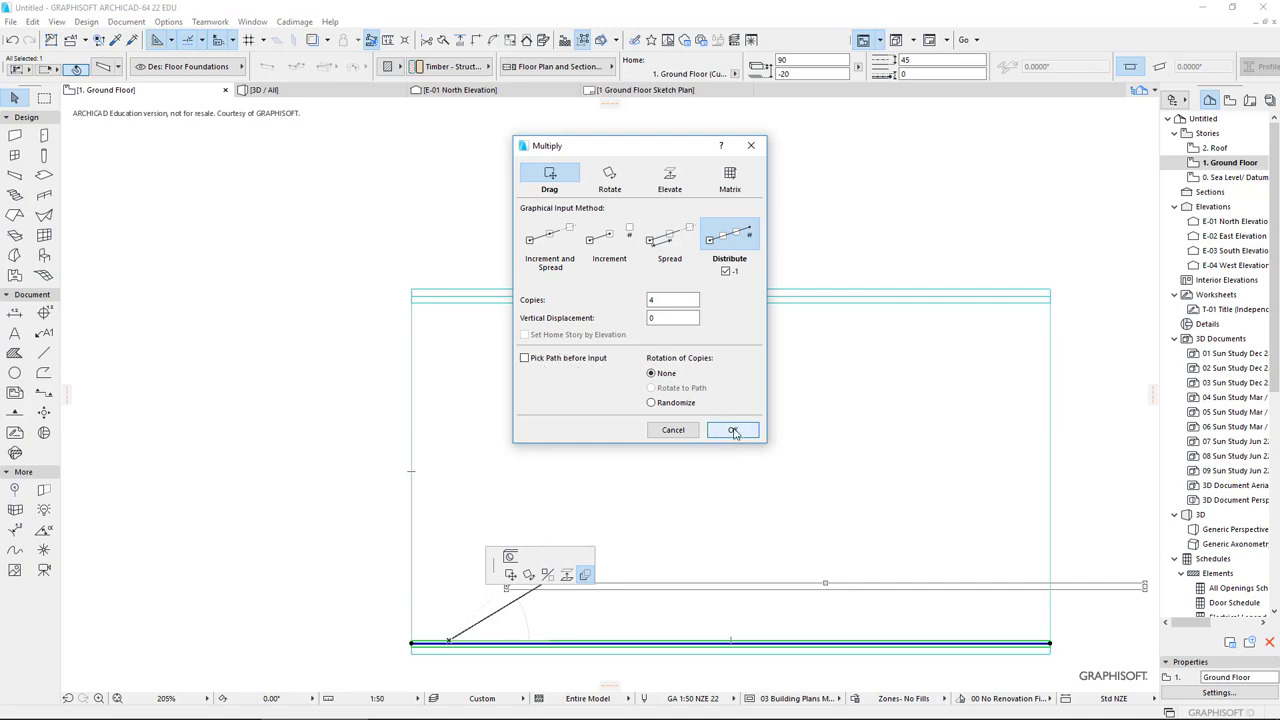
left_click(733, 431)
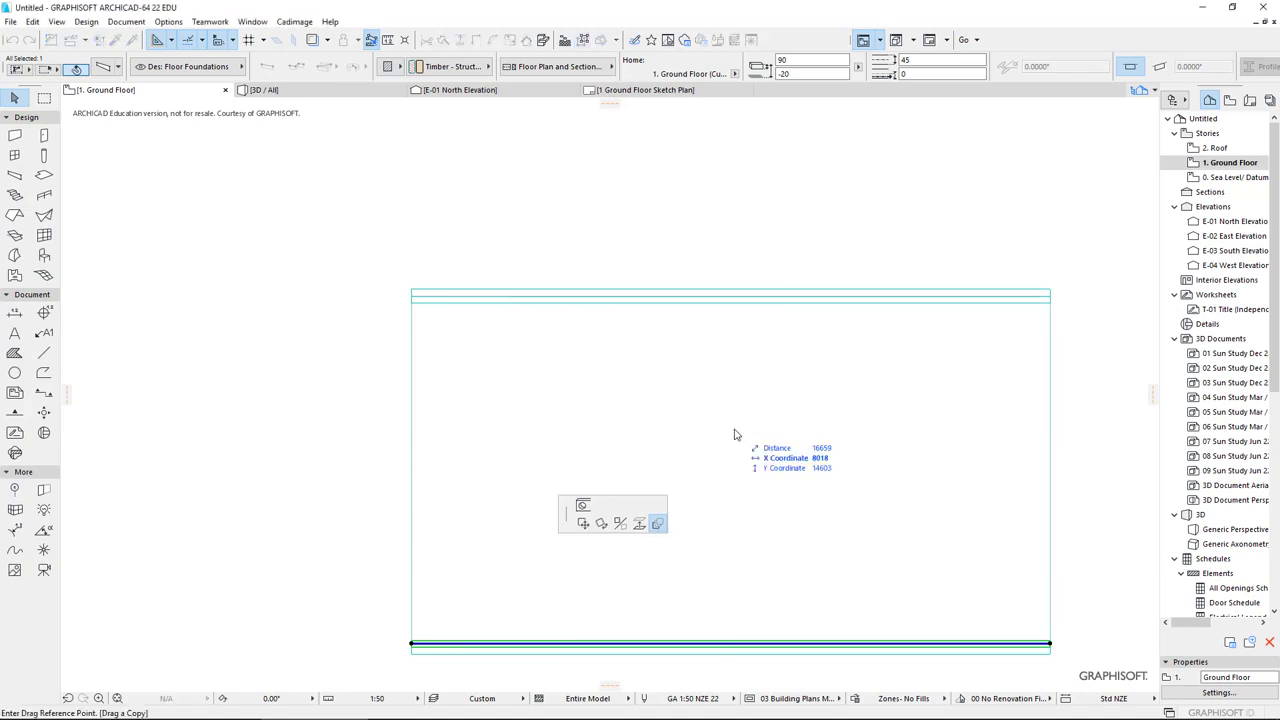
left_click(410, 641)
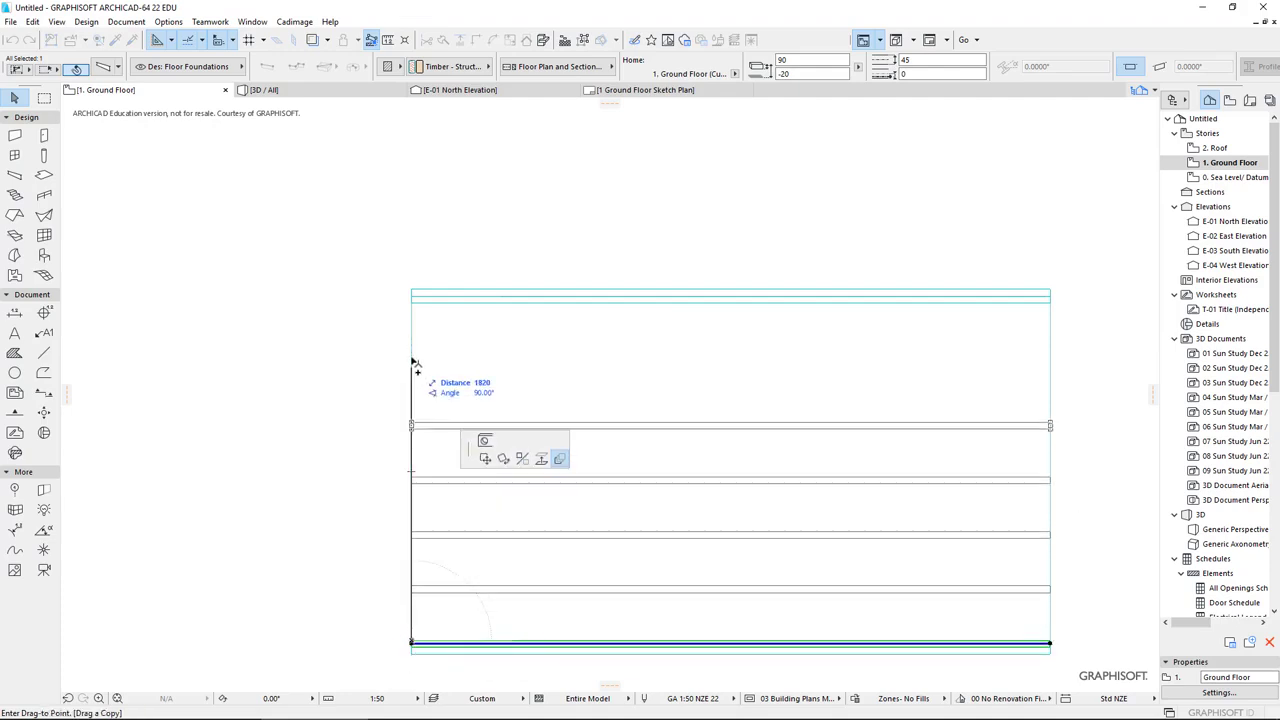
left_click(412, 294)
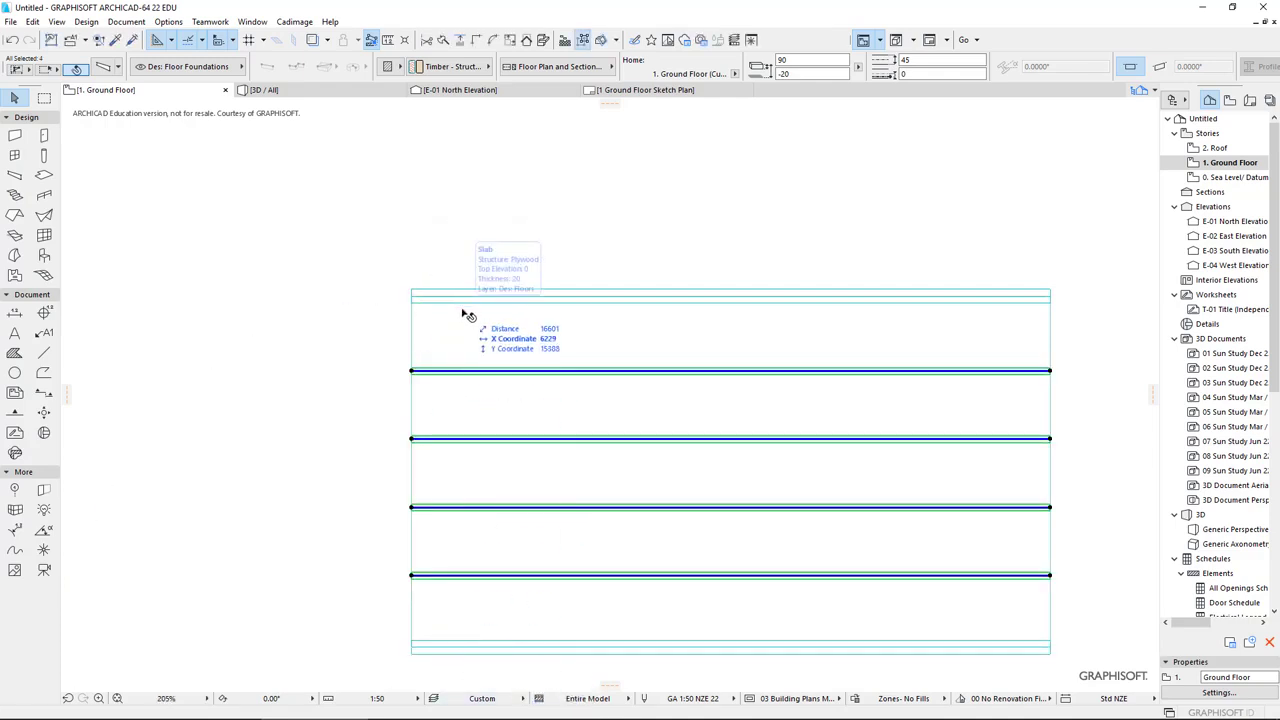
- Set the default beam to 90 by 90 mm at a -110 mm offset, shown on Home Story Only
left_click(15, 176)
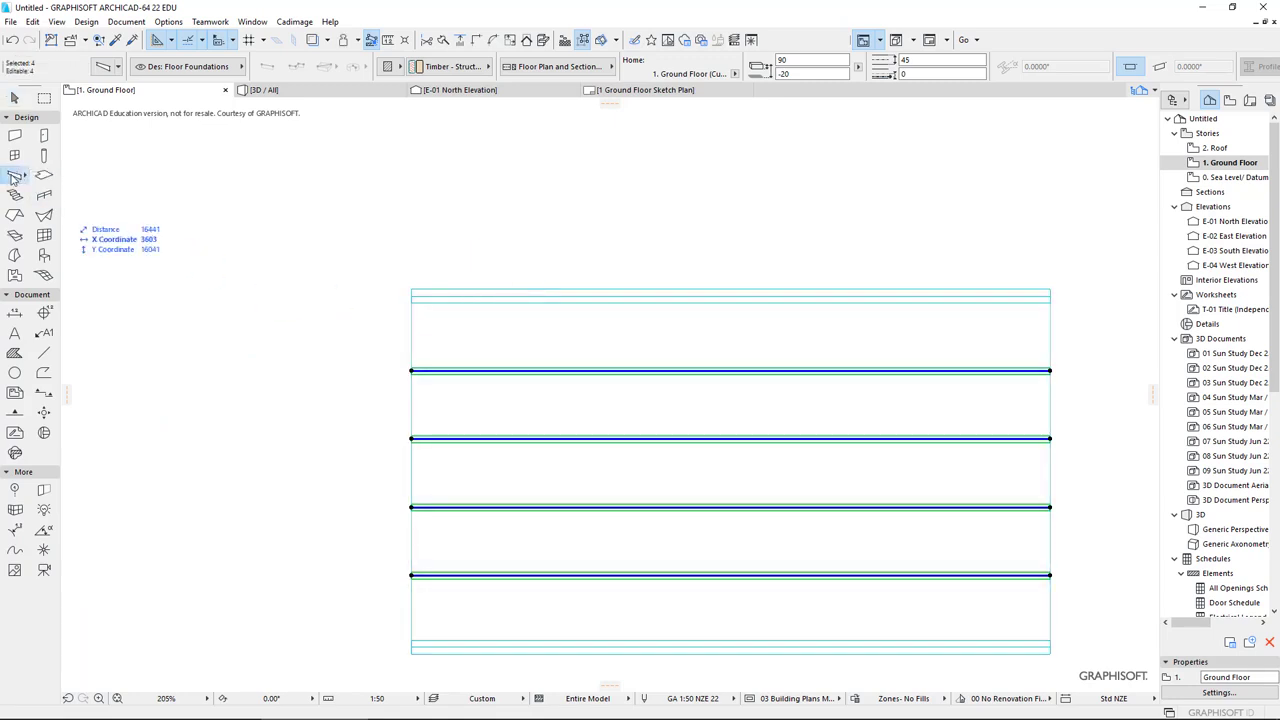
left_click(12, 176)
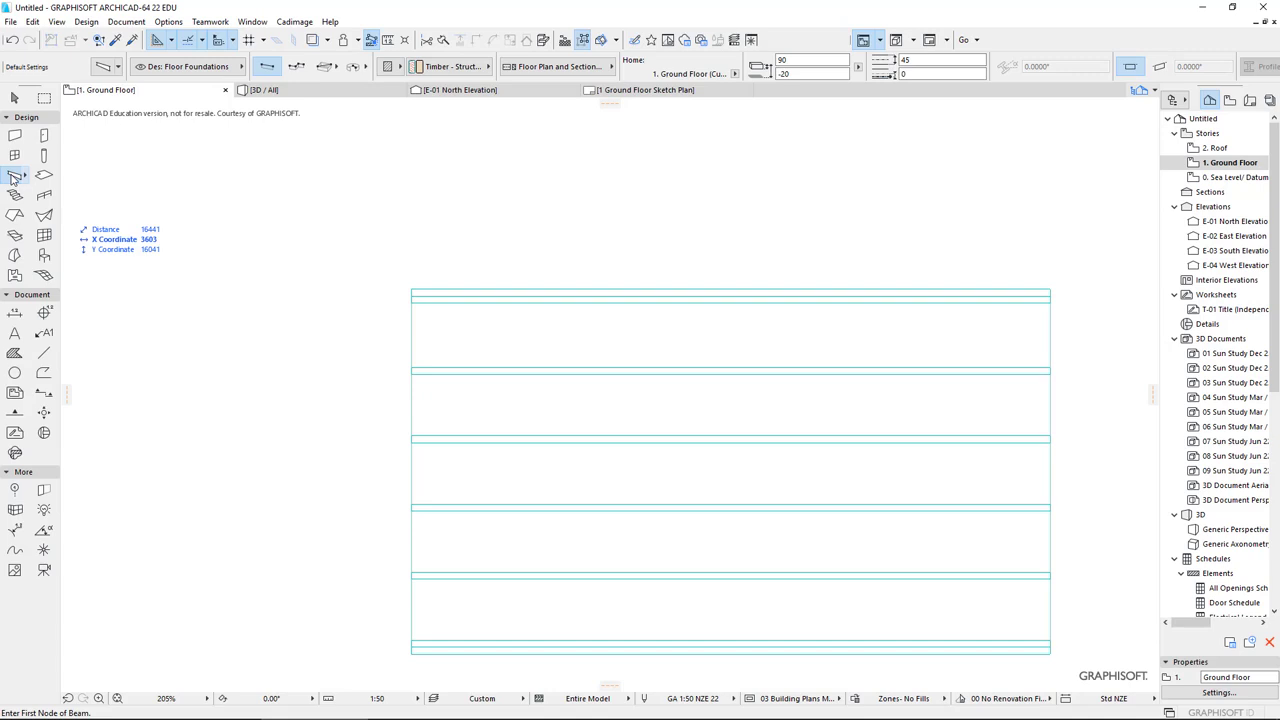
double_click(14, 176)
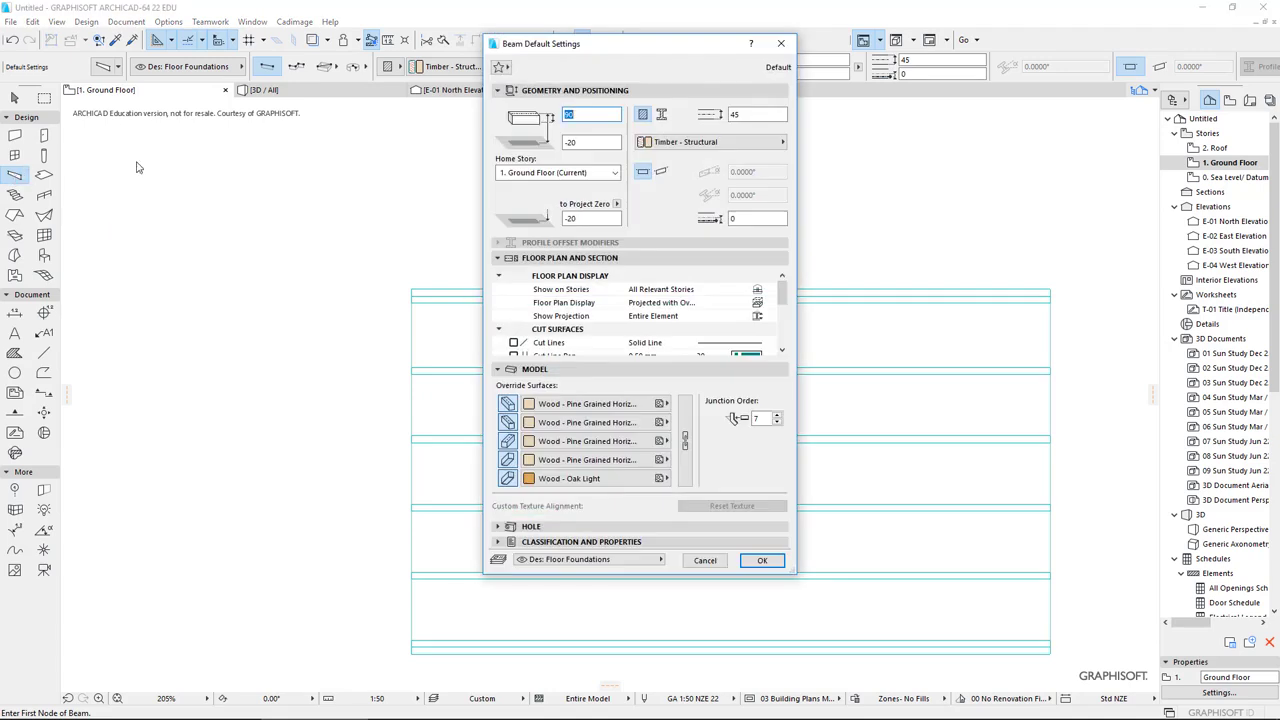
left_click(782, 115)
key("Tab")
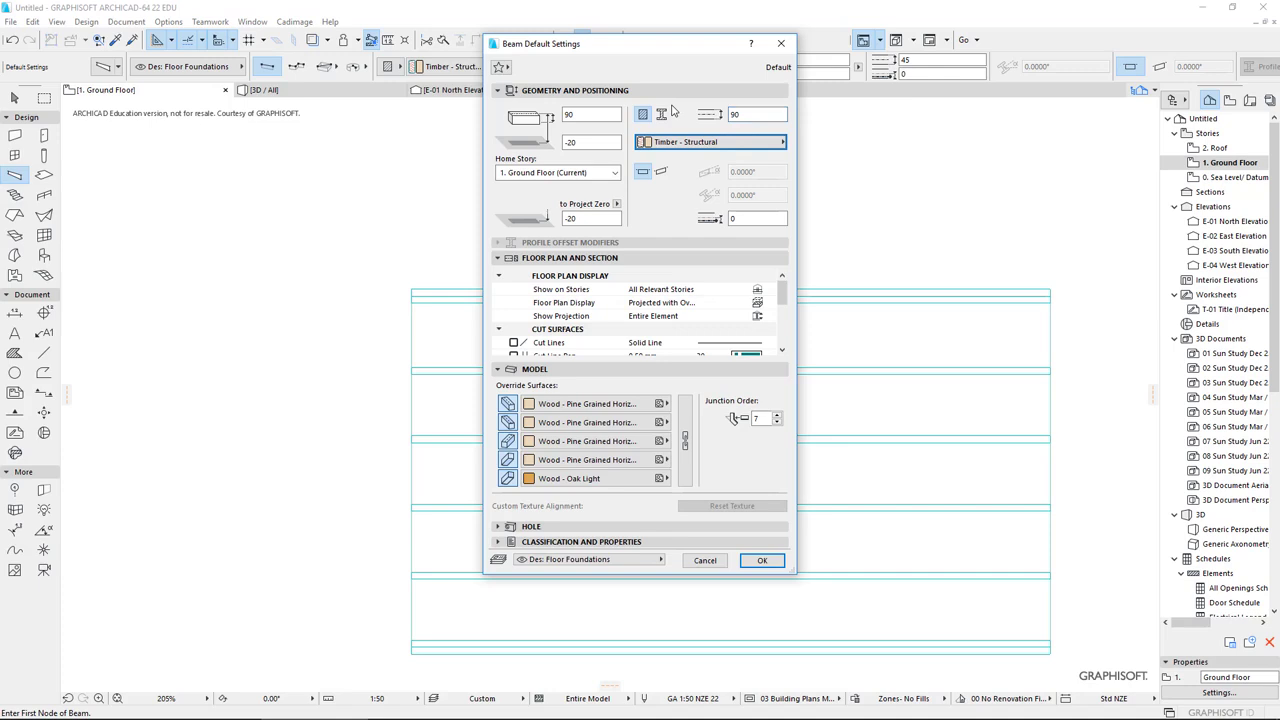
key("Tab")
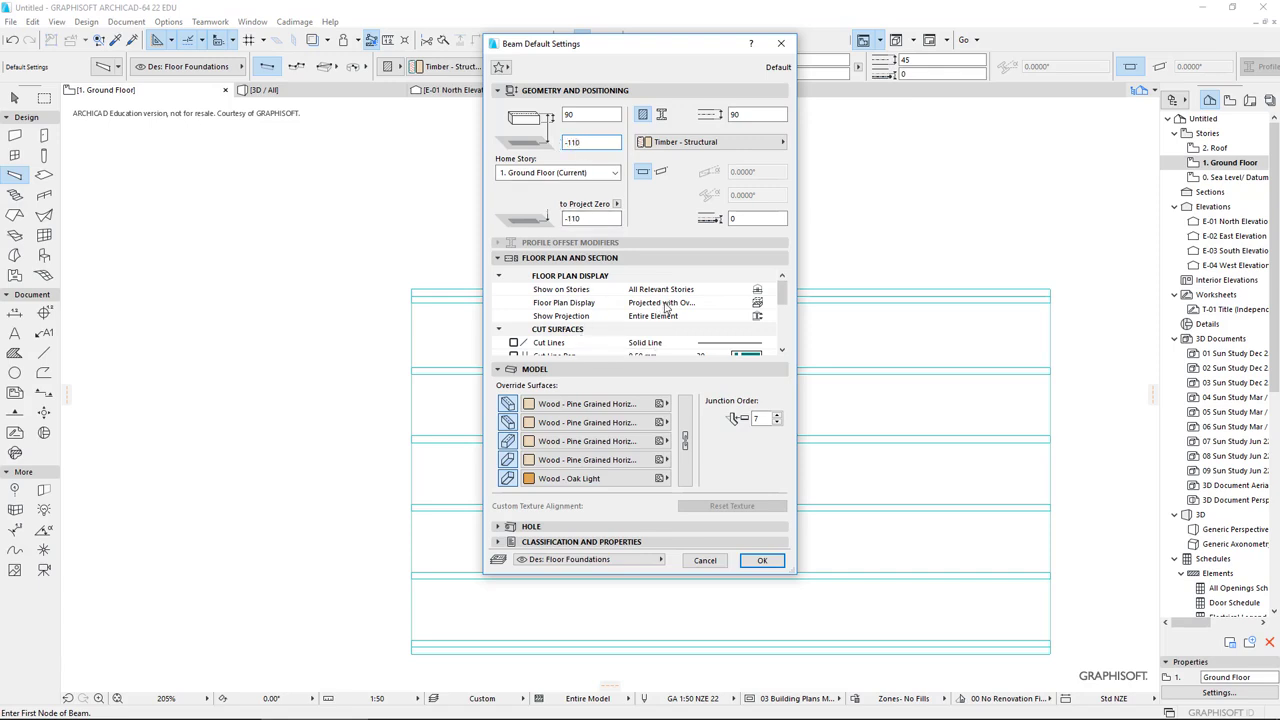
left_click(769, 290)
left_click(797, 290)
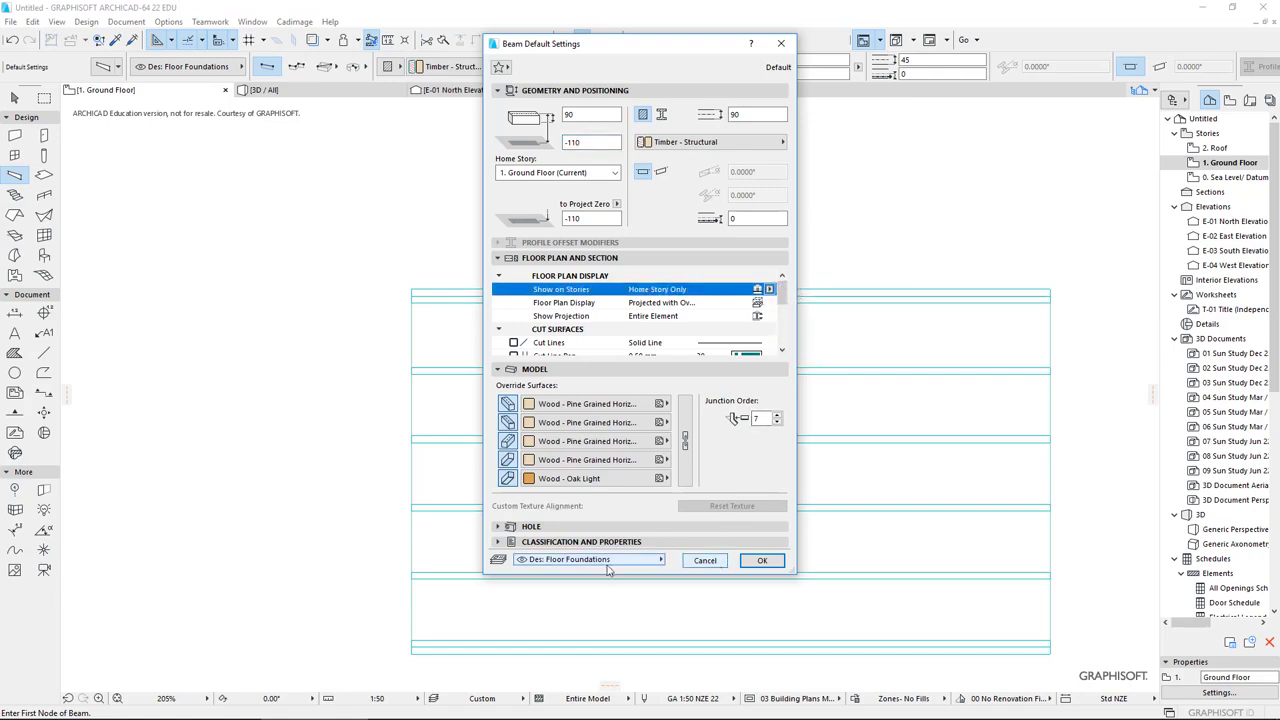
left_click(760, 562)
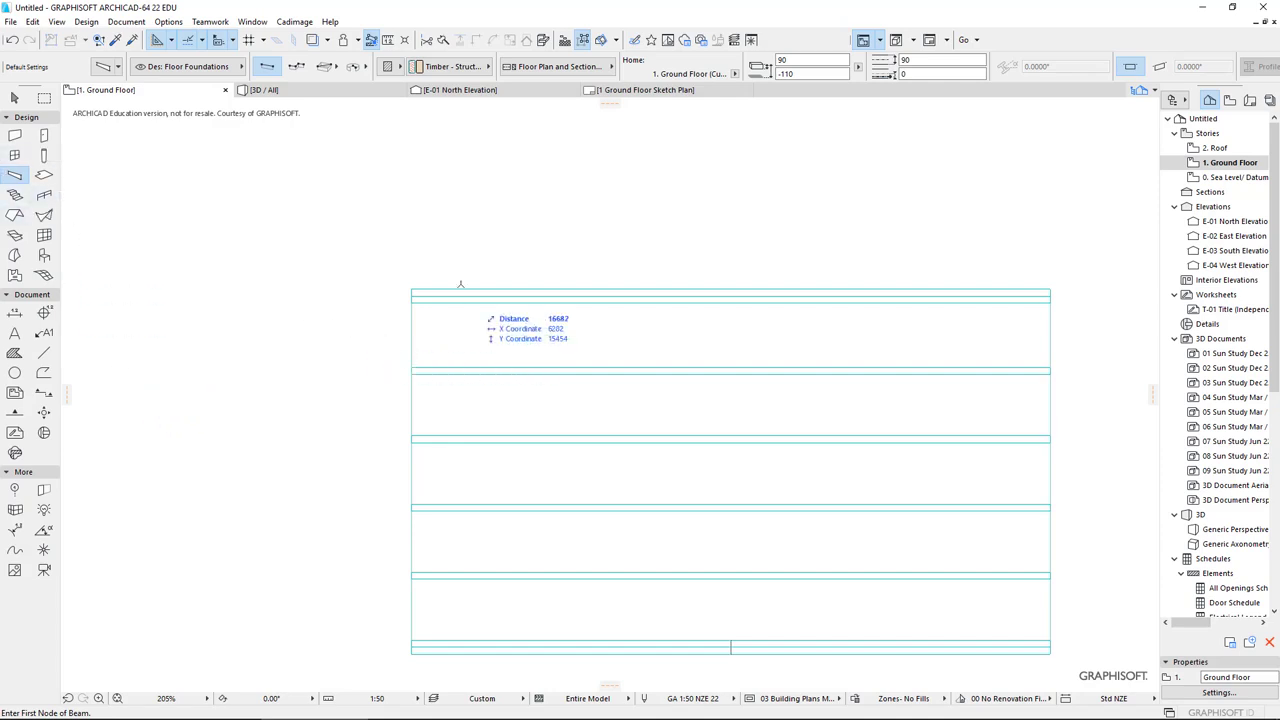
- Draw a beam down the slab's full left edge and move it inward by 45 mm plus a further 90 mm
left_click(411, 291)
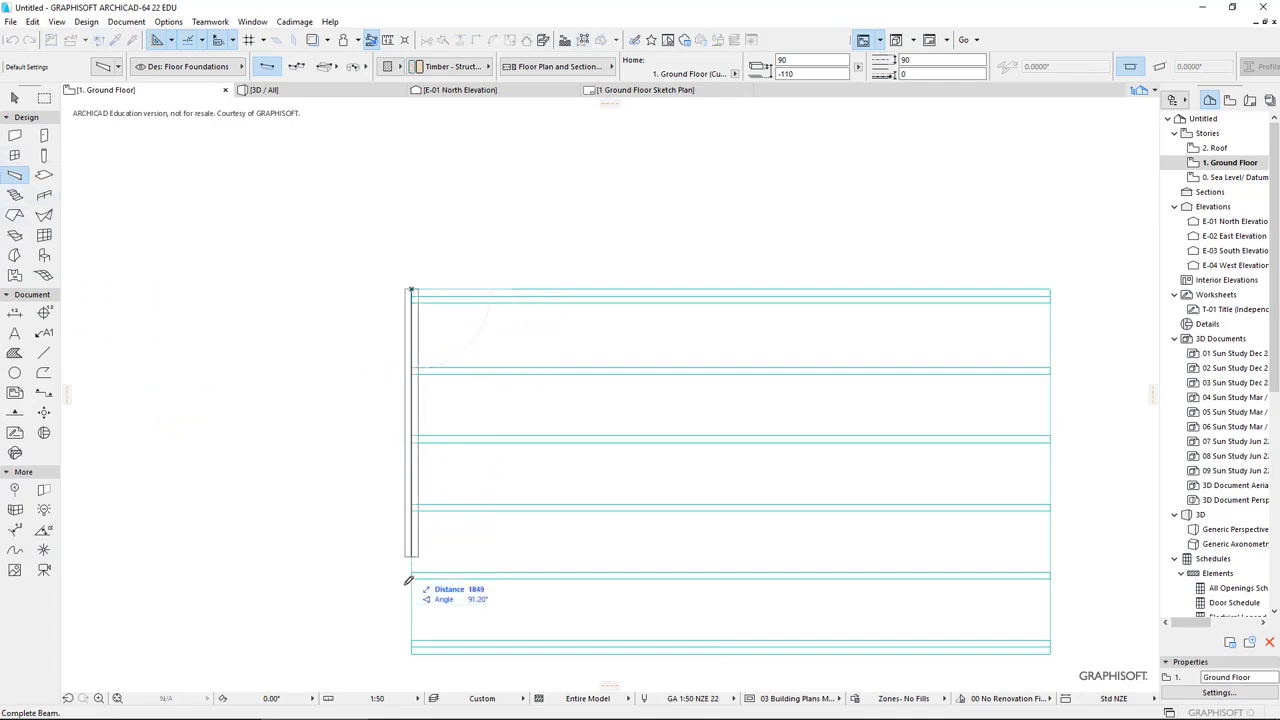
left_click(409, 650)
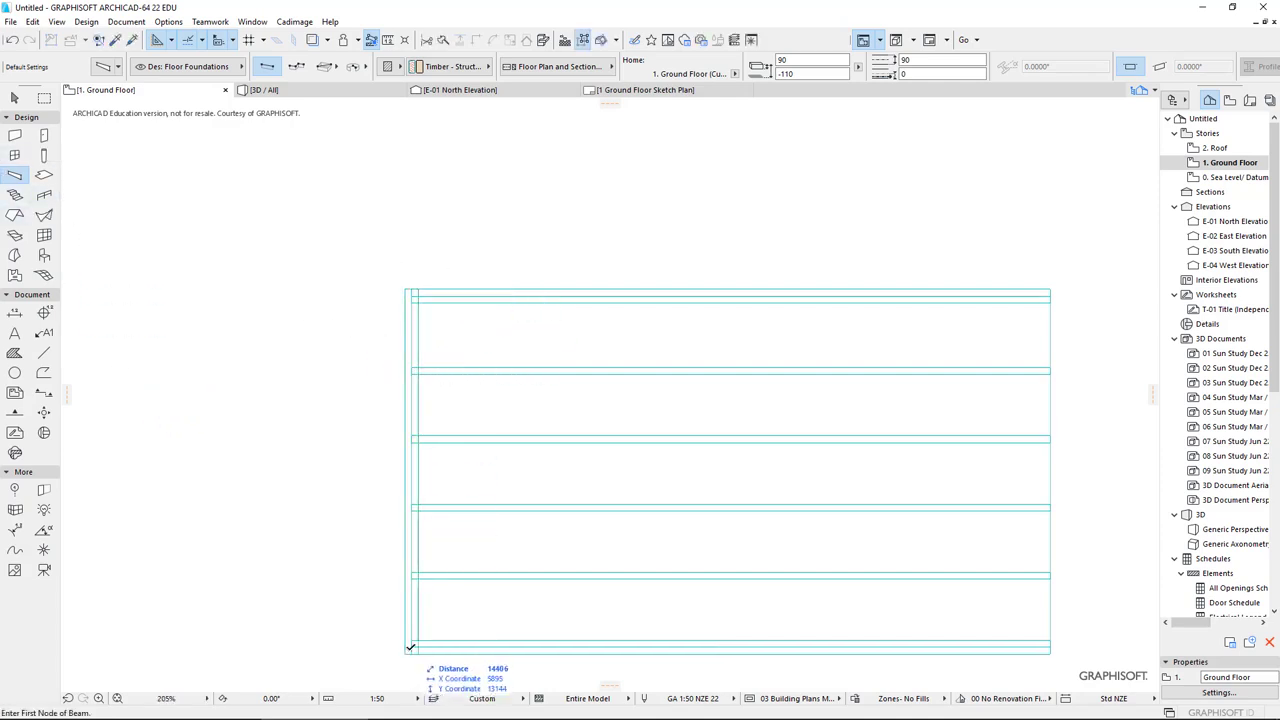
scroll(405, 655, "up", 5)
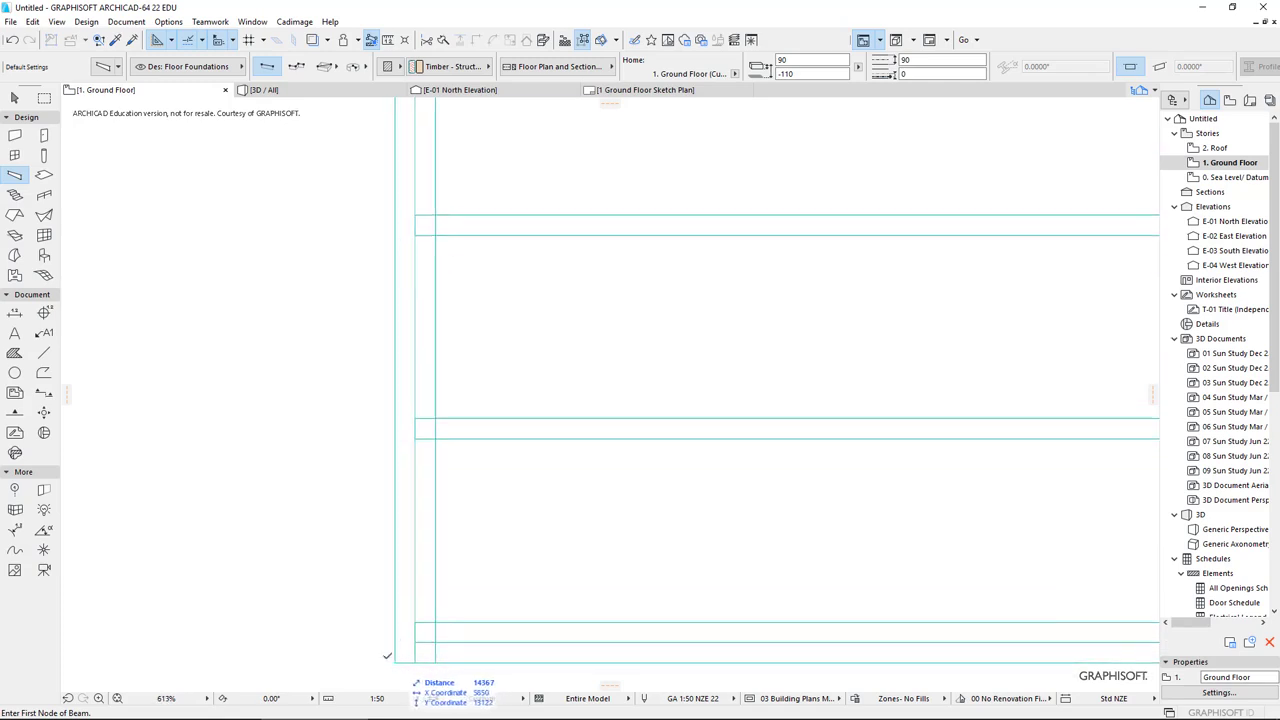
left_click(14, 97)
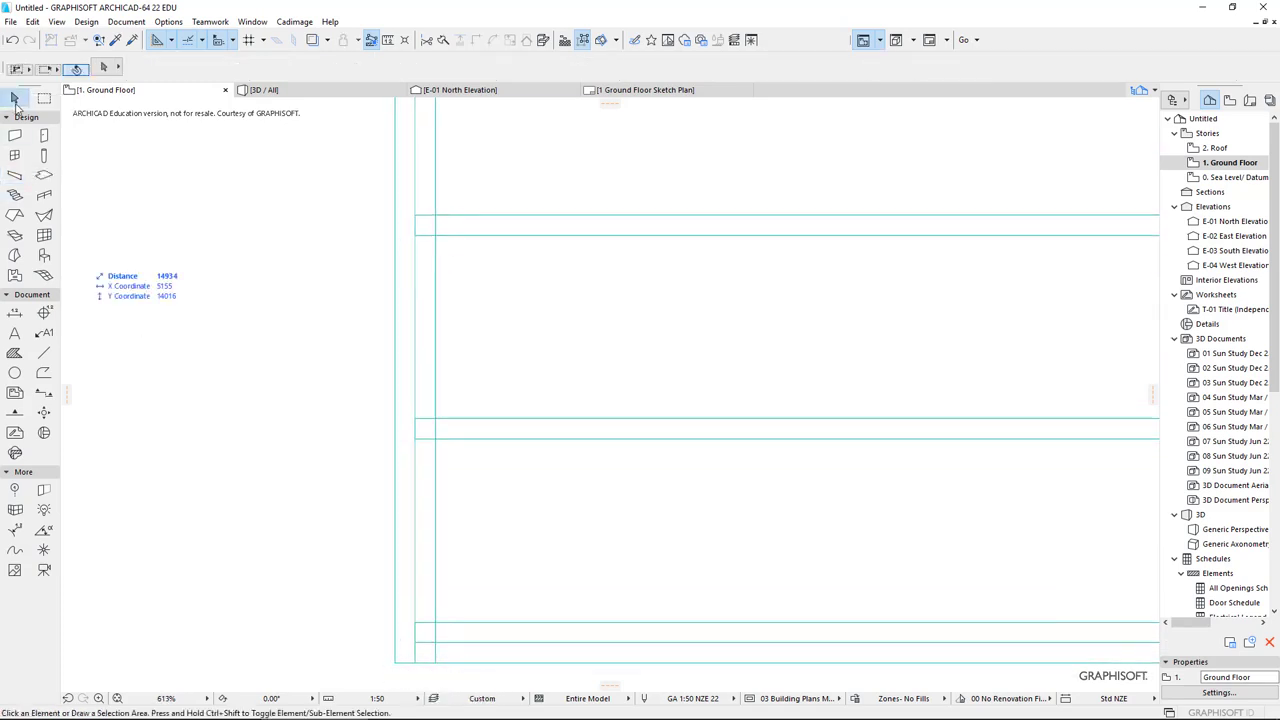
left_click(405, 664)
left_click_drag(405, 664, 415, 664)
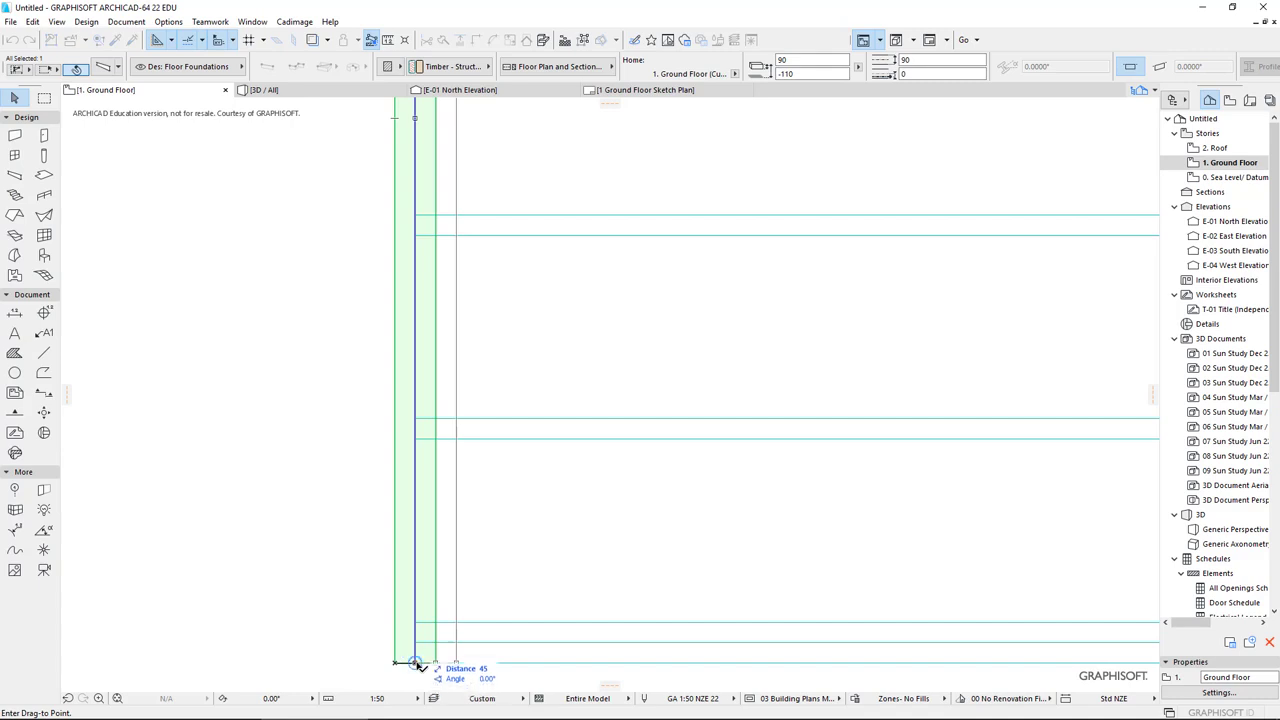
left_click(415, 664)
left_click(415, 594)
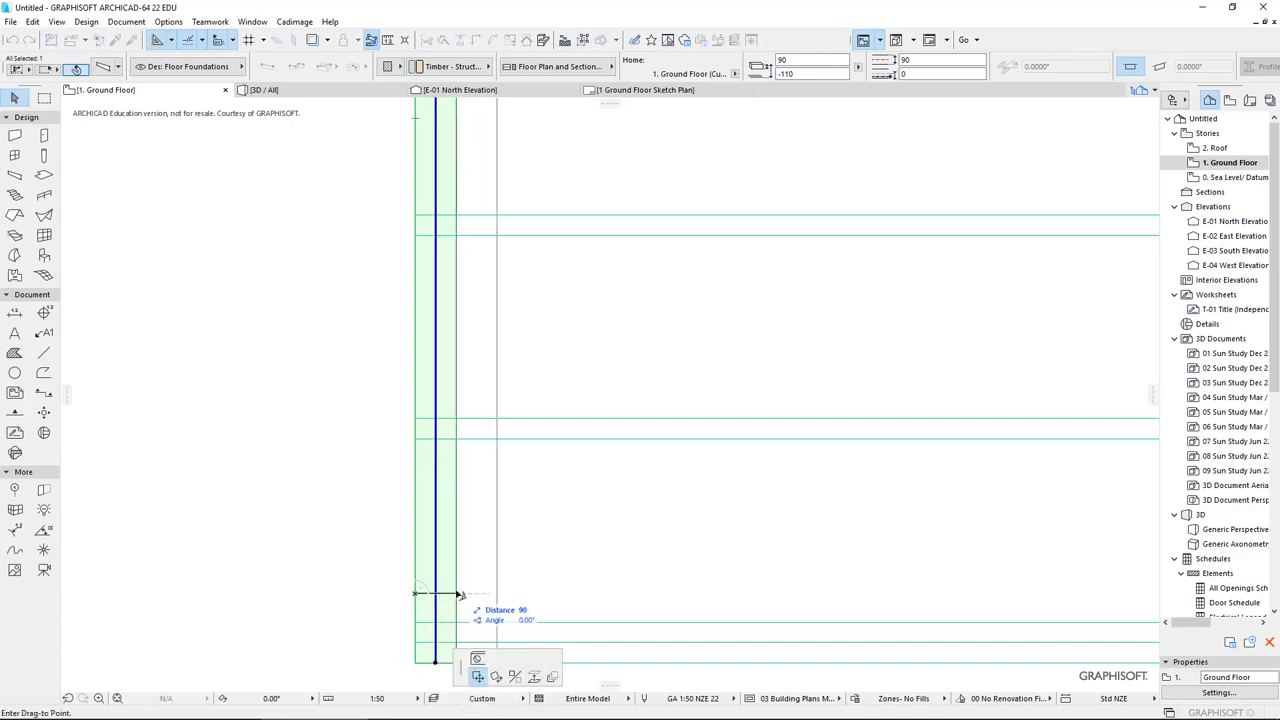
left_click(458, 594)
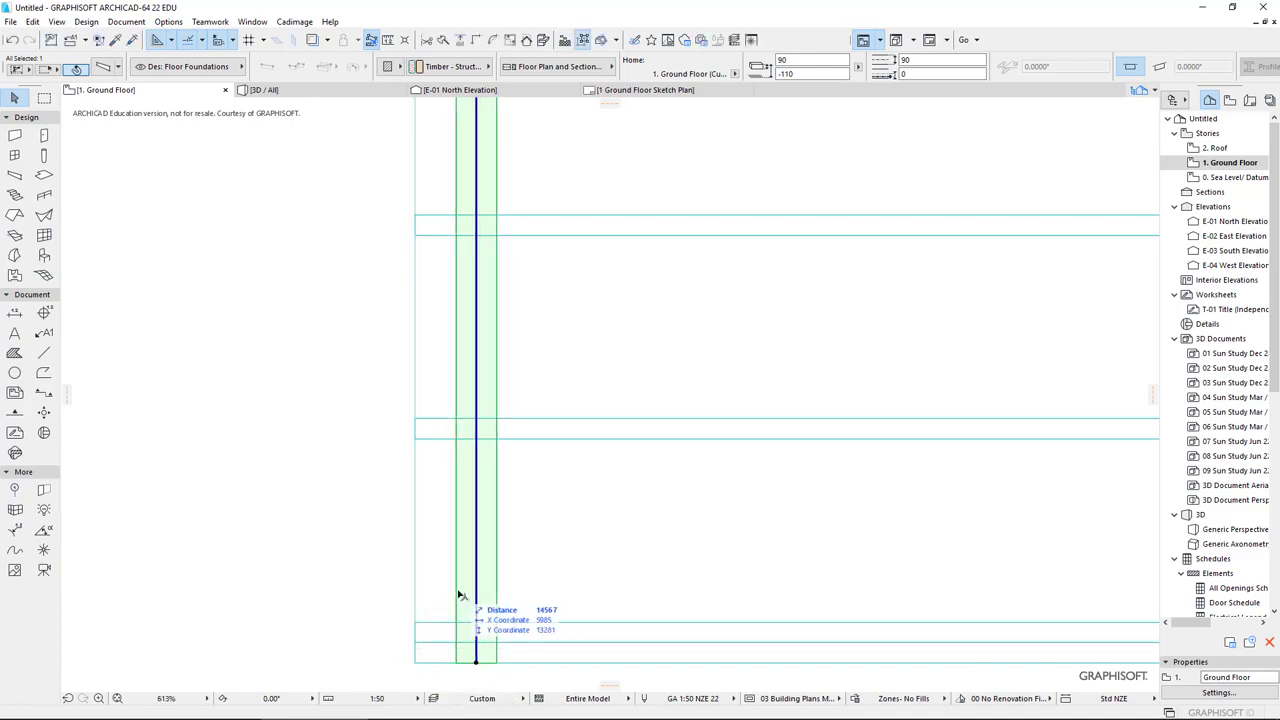
- Mirror a copy of the left bearer beam across the slab's vertical centreline to the opposite end
scroll(593, 547, "down", 4)
scroll(593, 539, "down", 1)
middle_click_drag(593, 539, 323, 540)
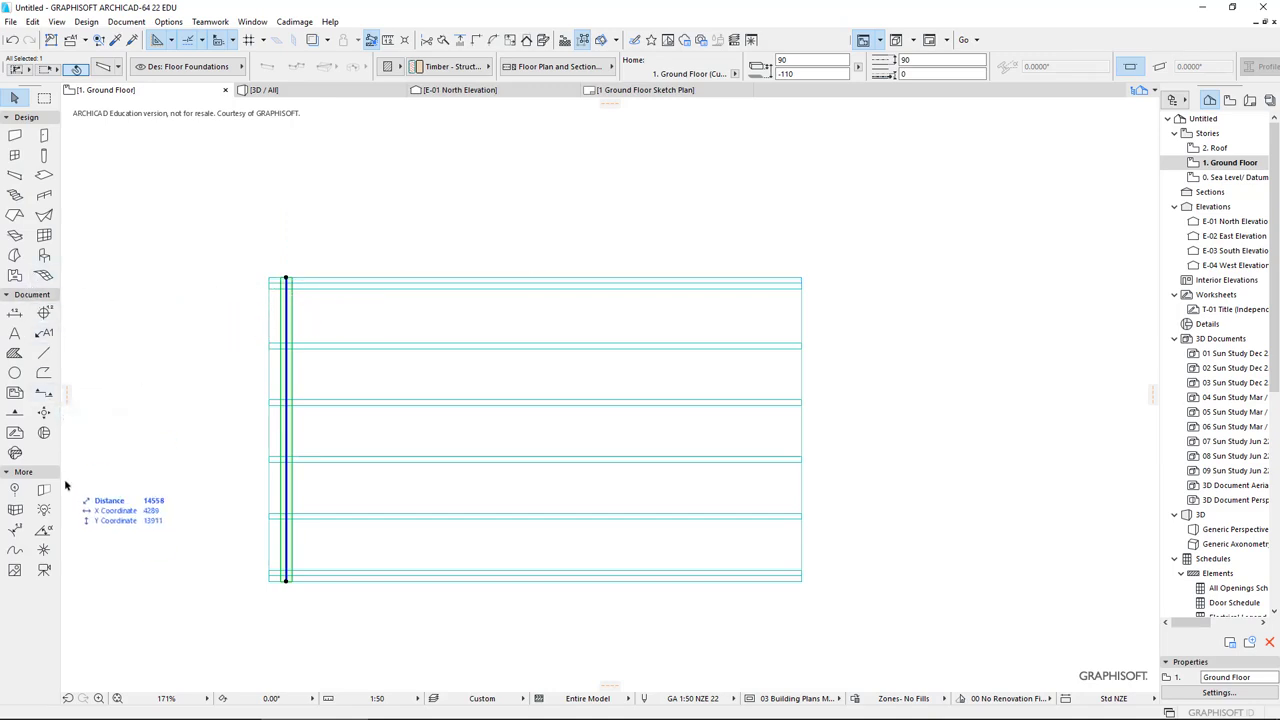
left_click(293, 312)
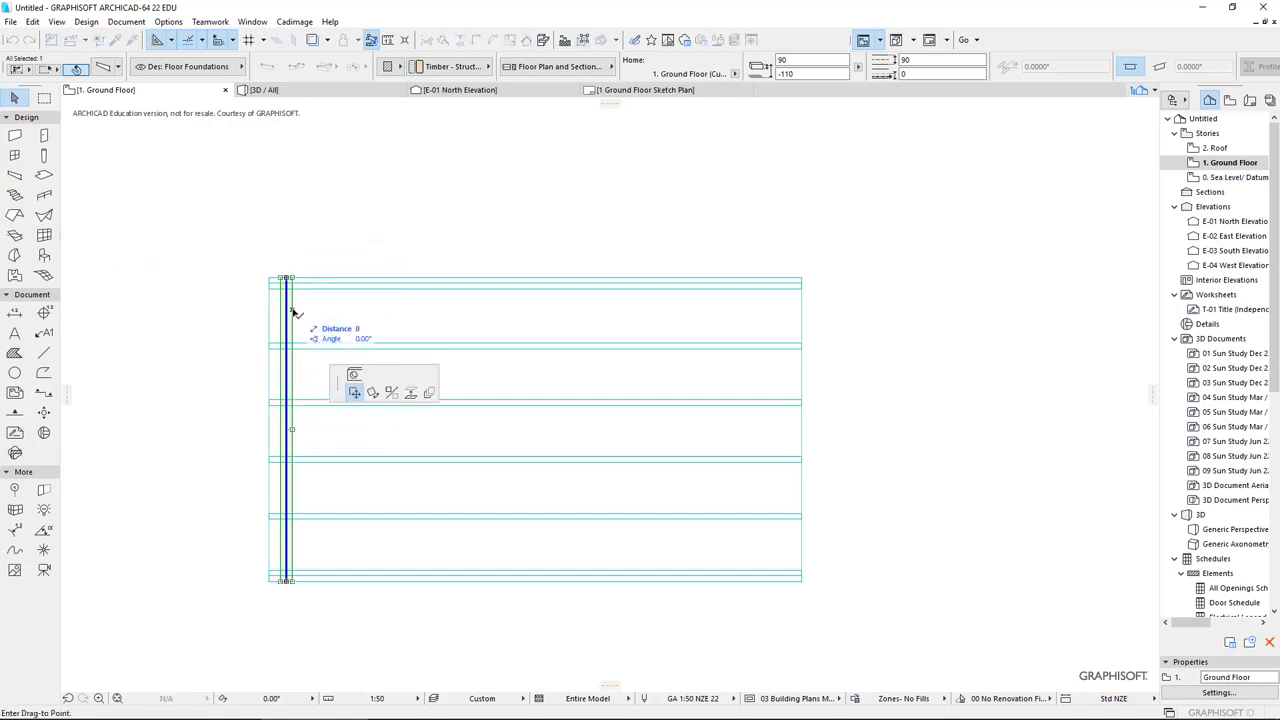
left_click(391, 392)
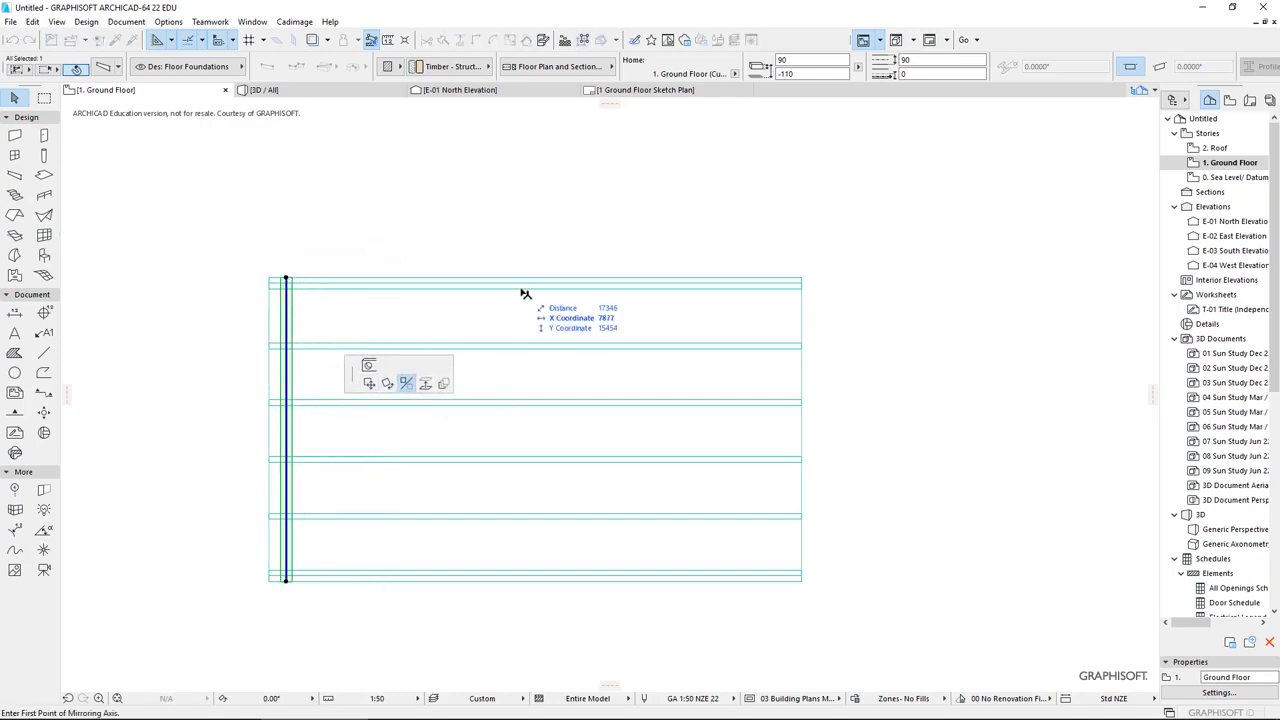
left_click(534, 288)
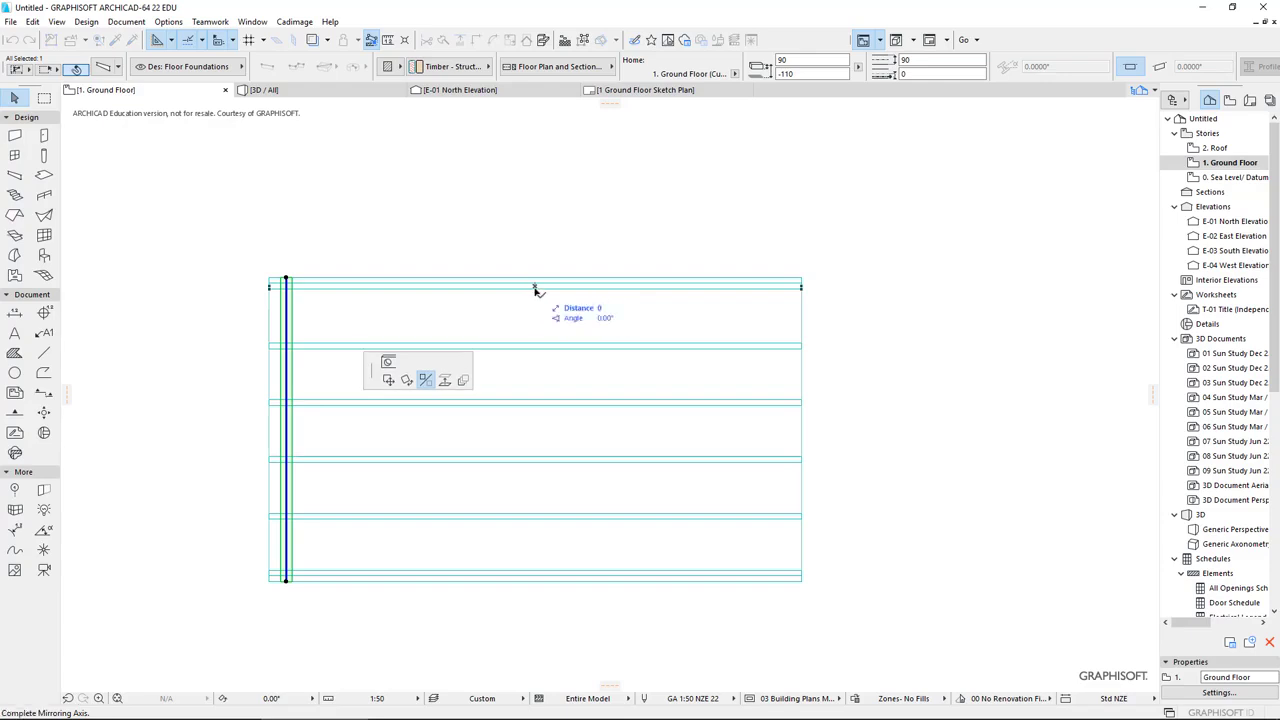
key("ctrl")
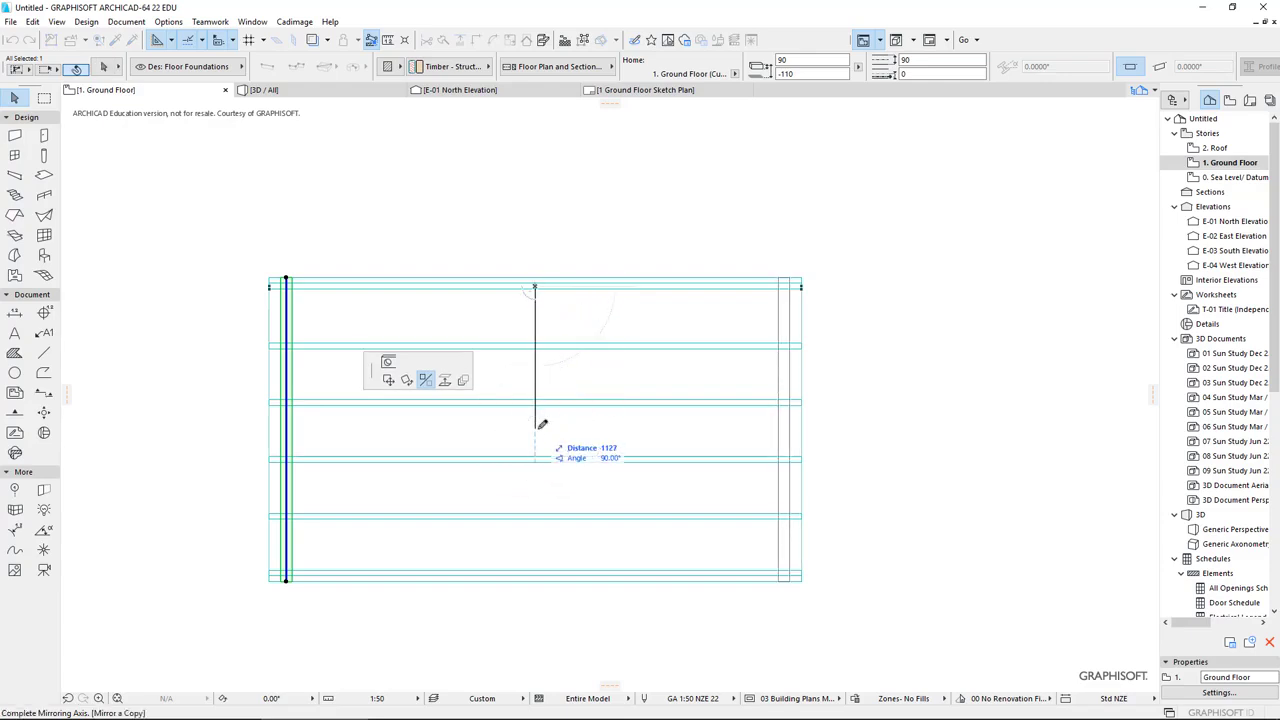
left_click(536, 427)
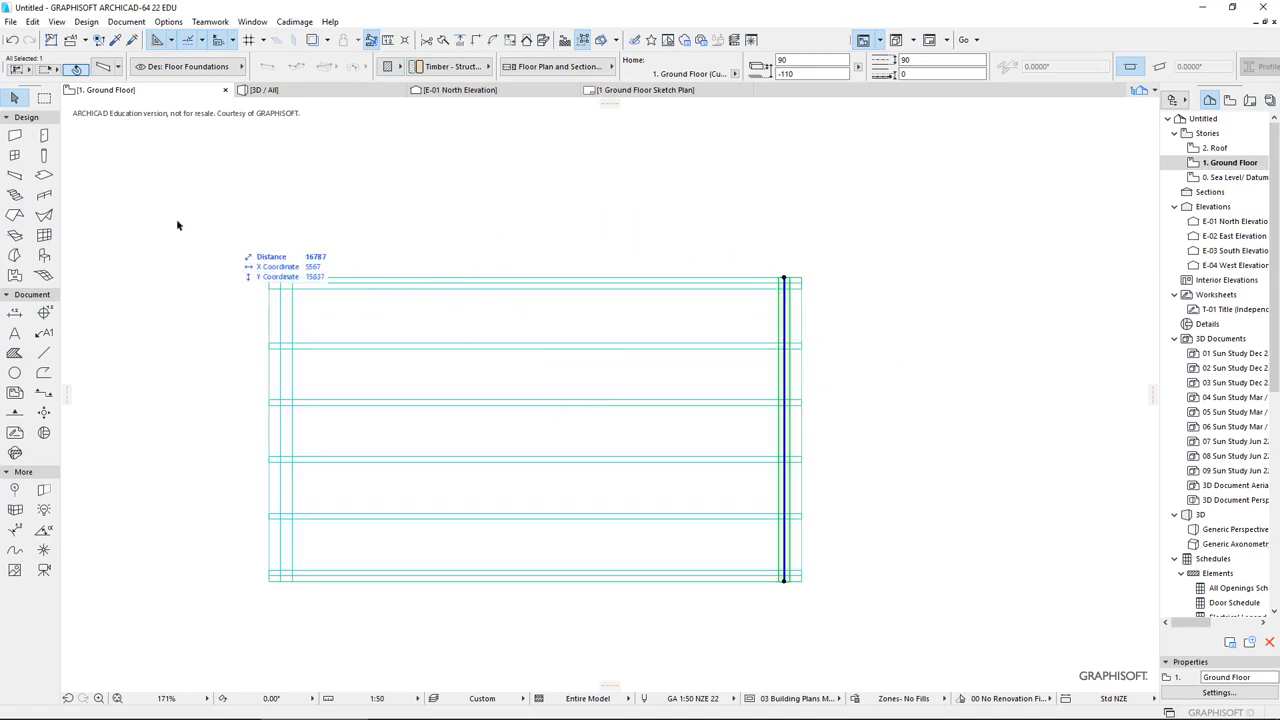
- Try multiplying the right bearer beam with Distribute -1 and 3 copies towards the left bearer, and undo the multiplication
left_click(782, 324)
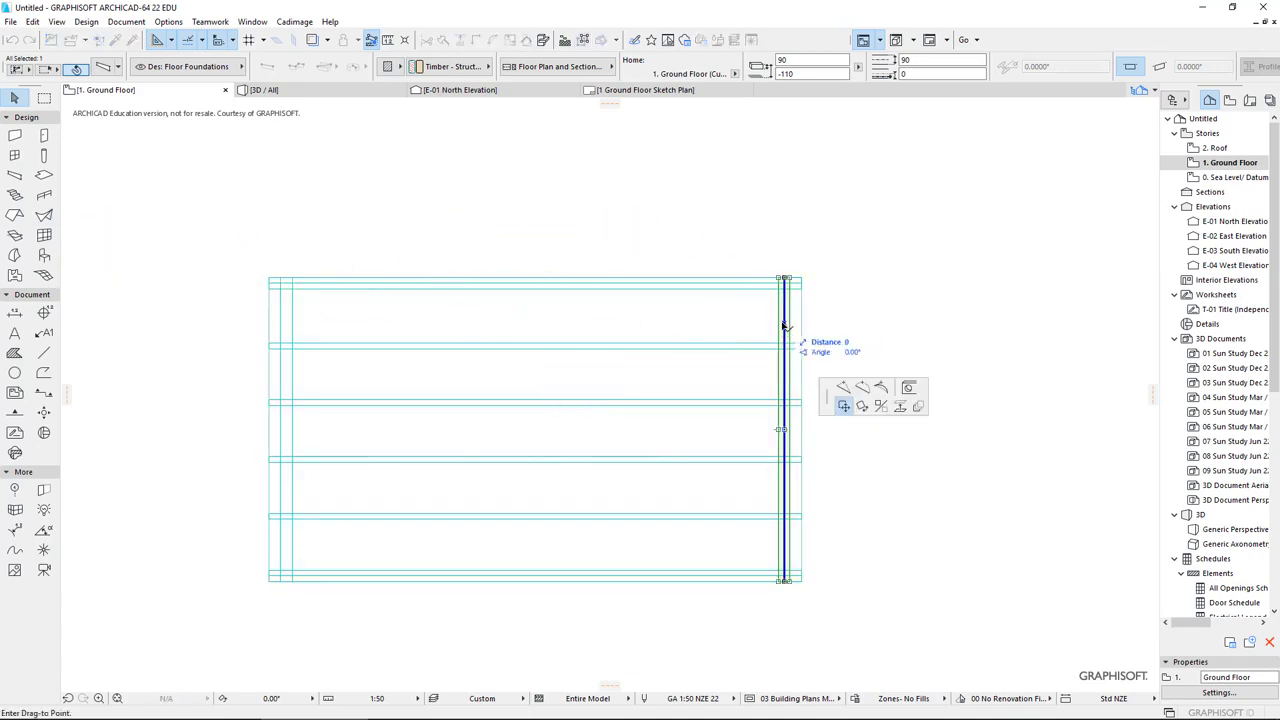
left_click(918, 407)
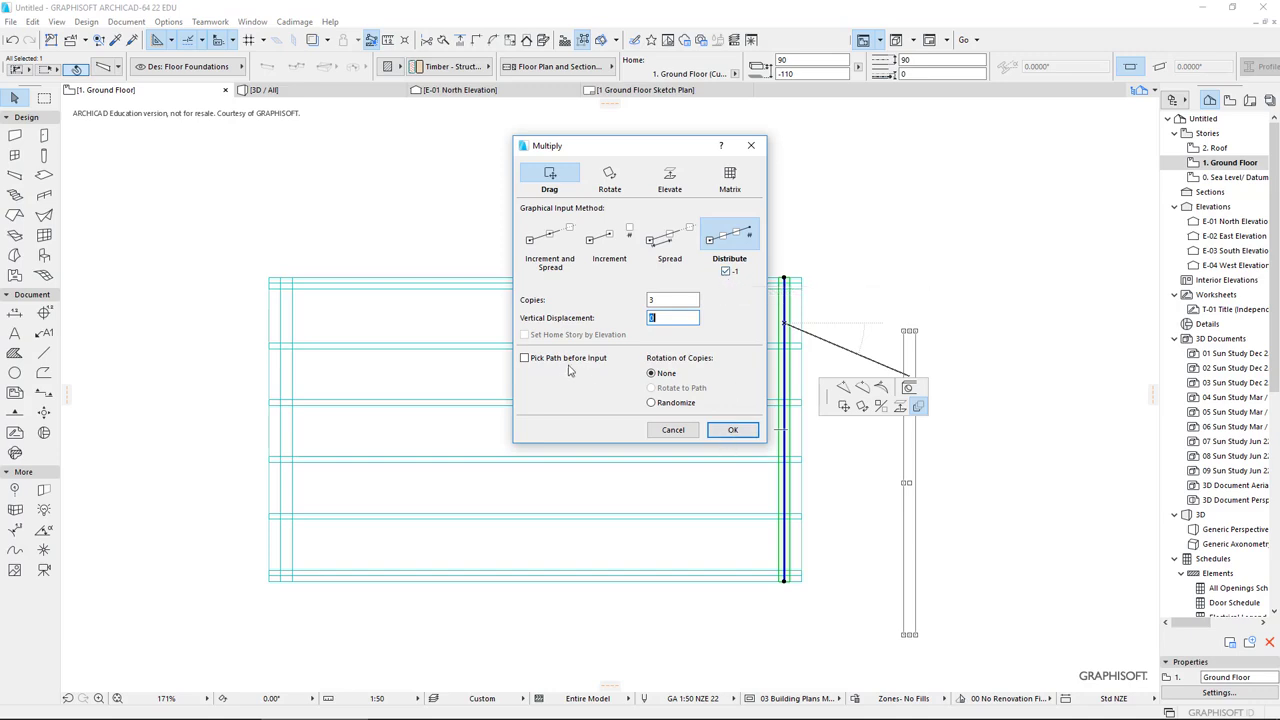
left_click(735, 431)
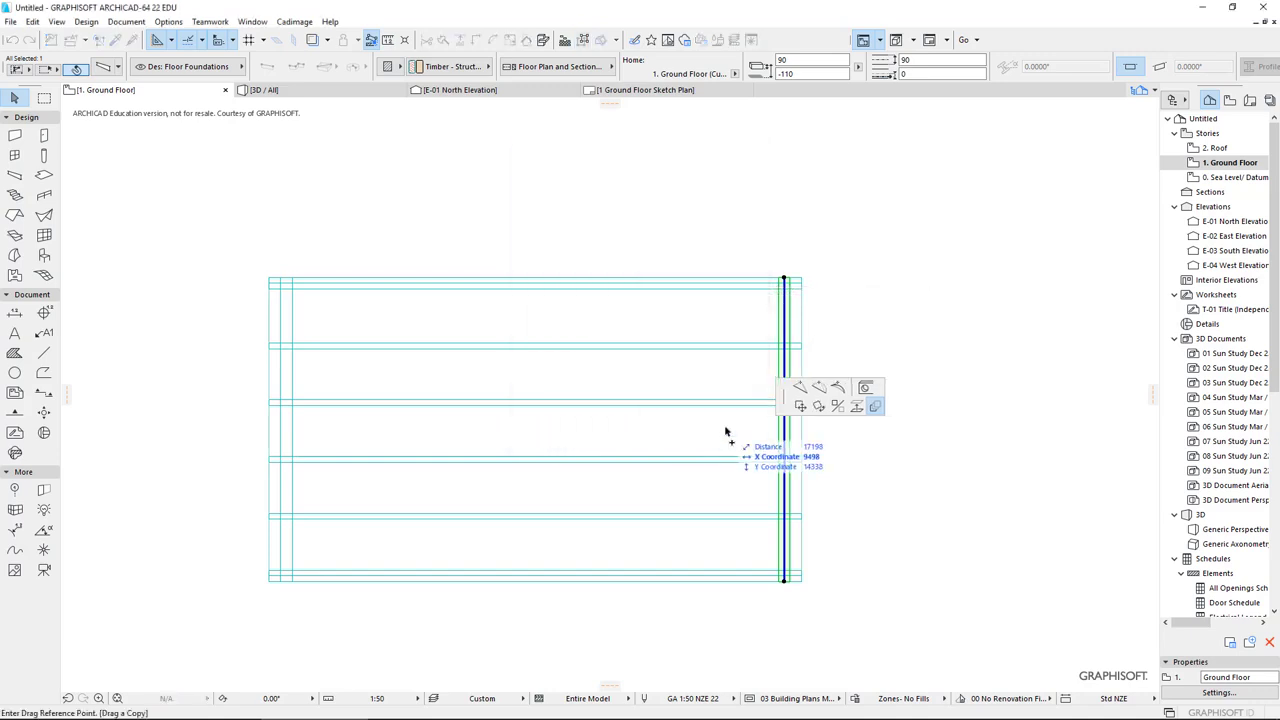
left_click(782, 278)
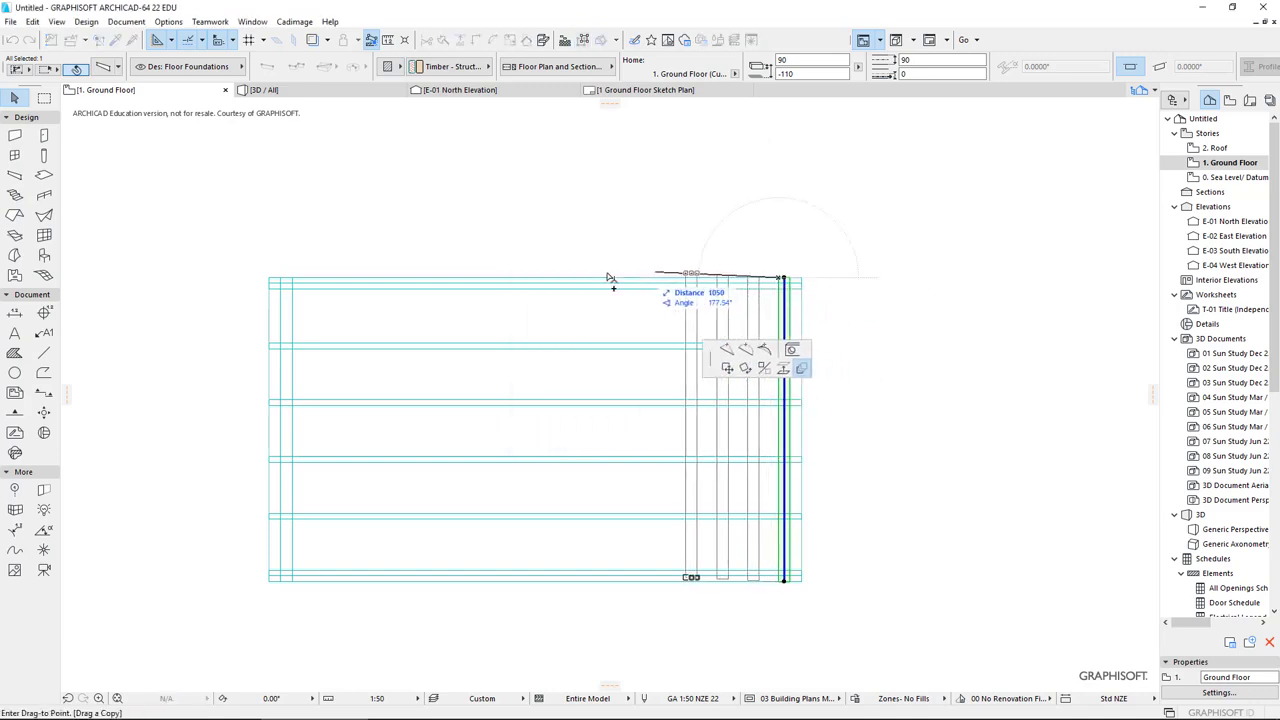
left_click(281, 279)
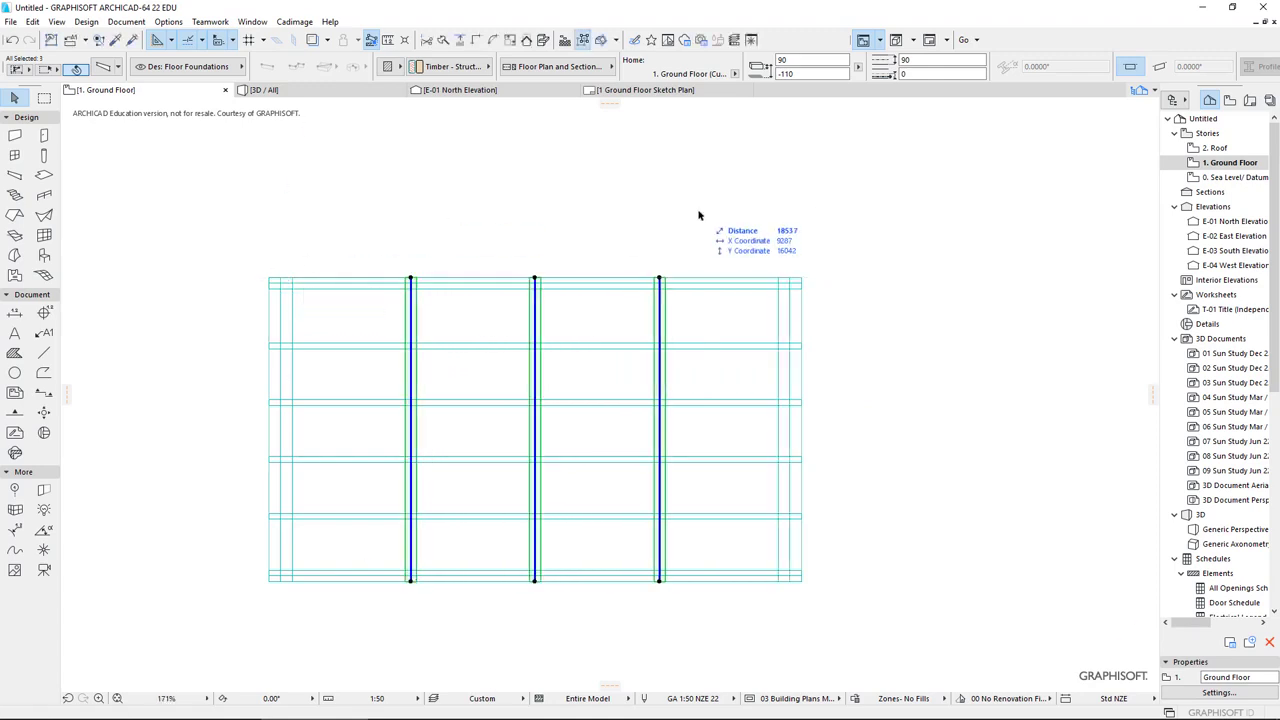
key("Escape")
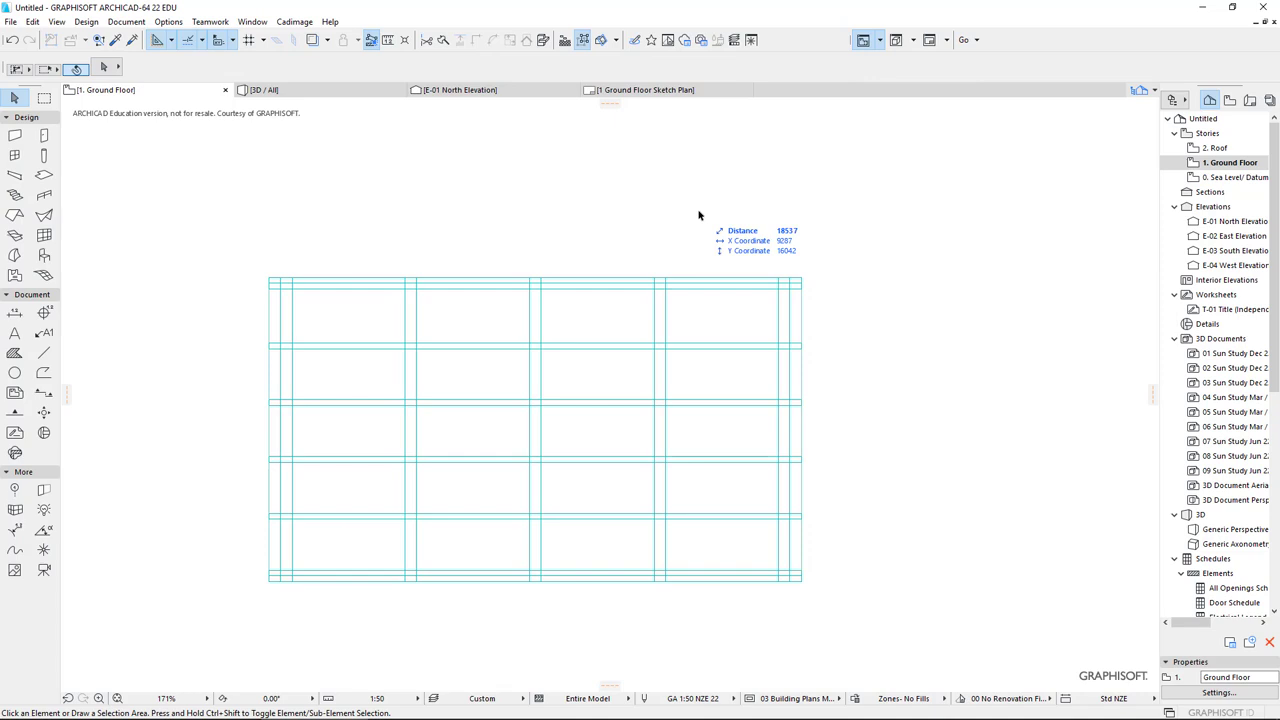
key("ctrl+z")
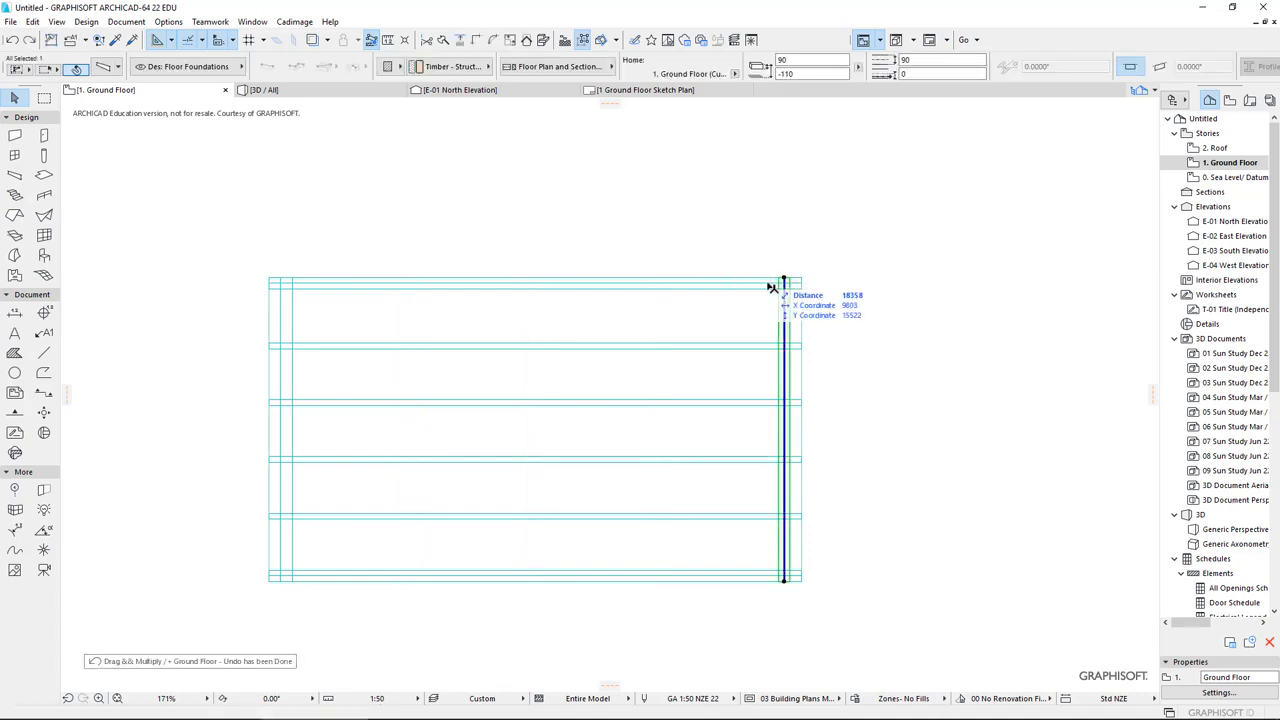
- Multiply the right bearer beam with Distribute -1, spacing 2 copies evenly up to the left bearer, and deselect them
left_click(781, 301)
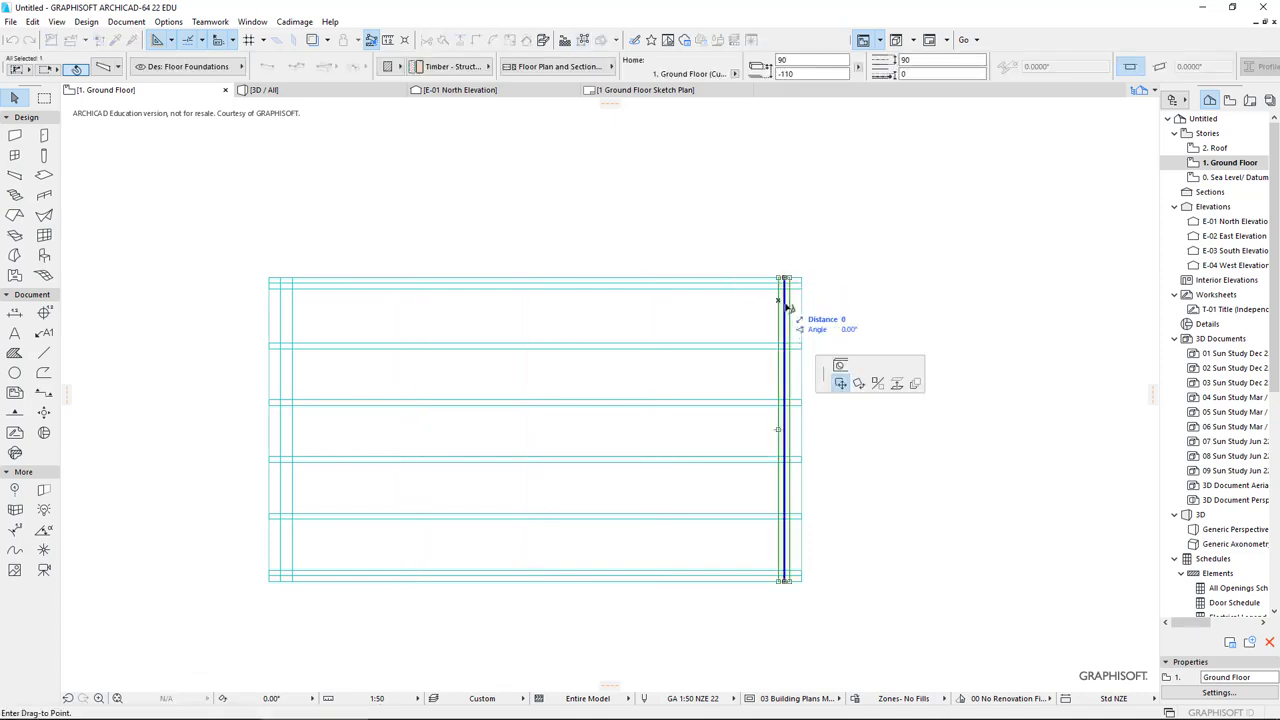
left_click(914, 383)
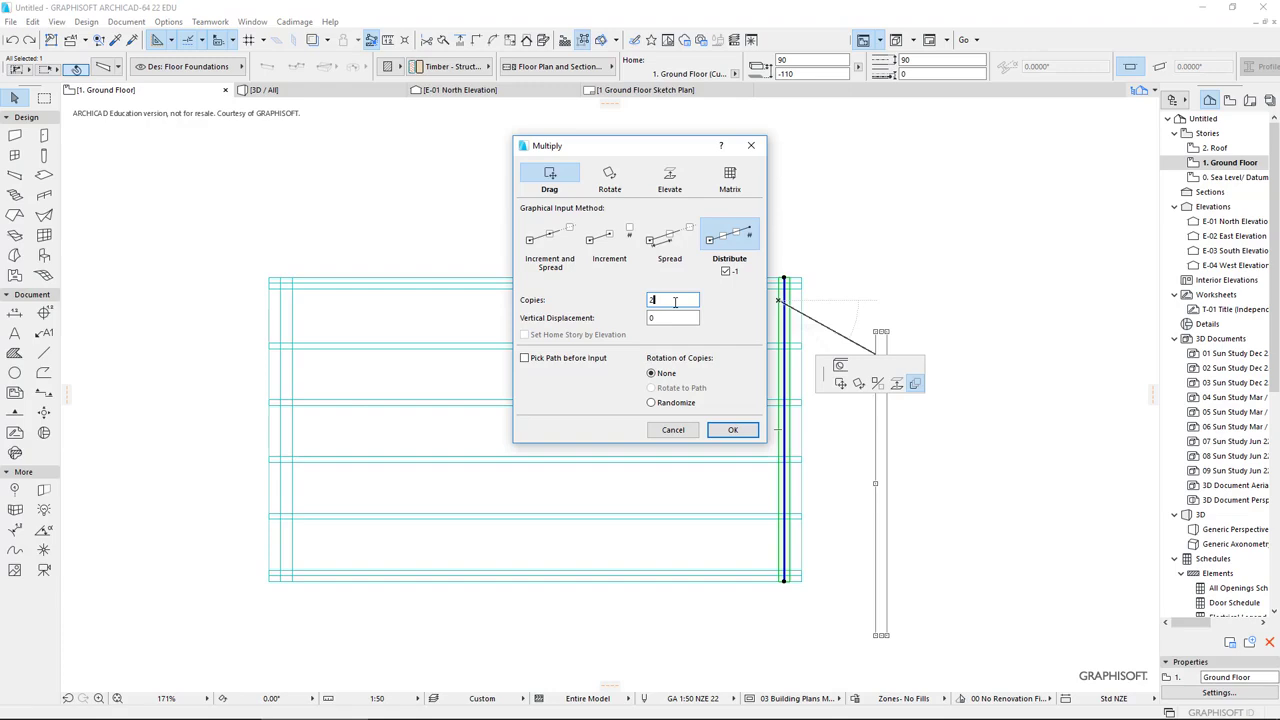
key("Return")
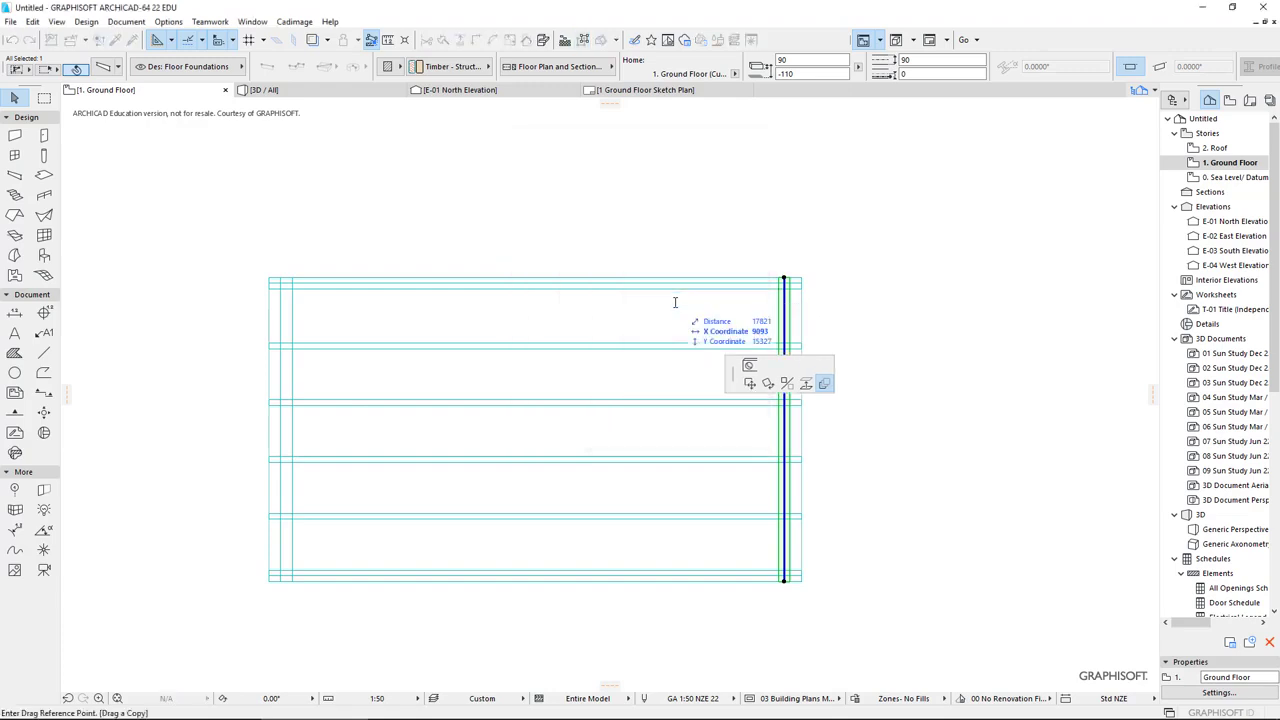
left_click(782, 279)
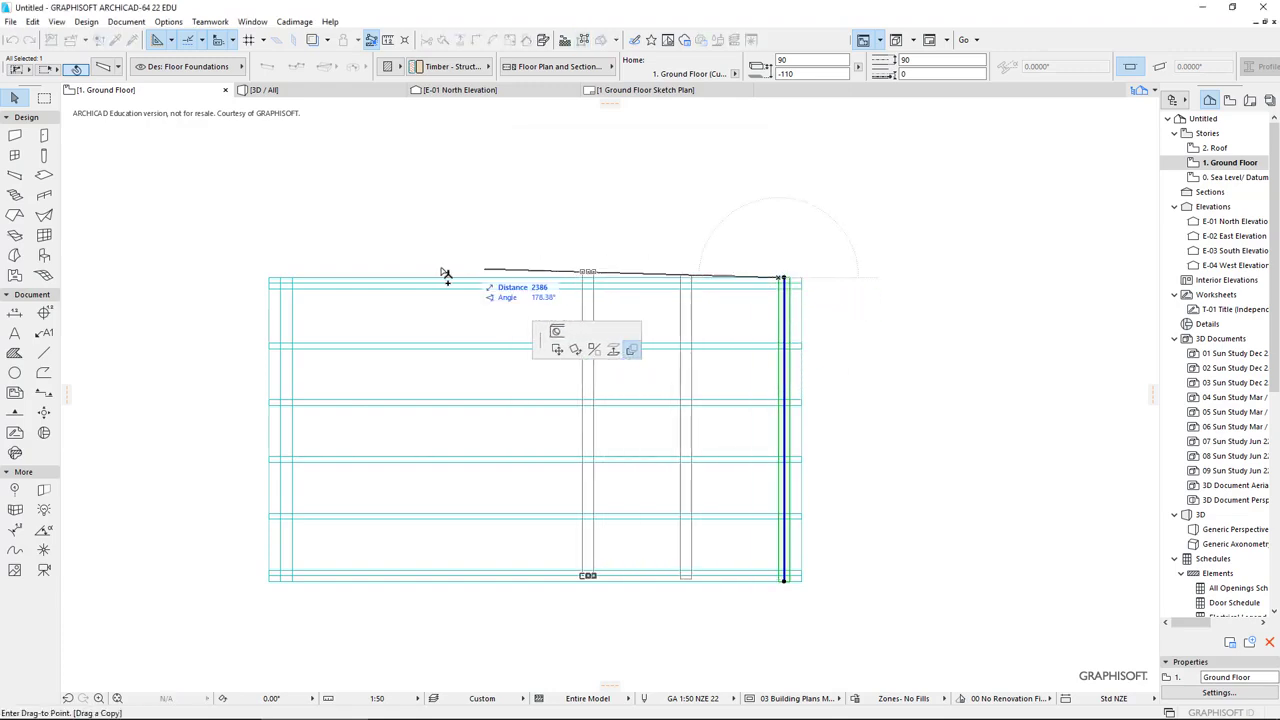
left_click(286, 280)
left_click(410, 205)
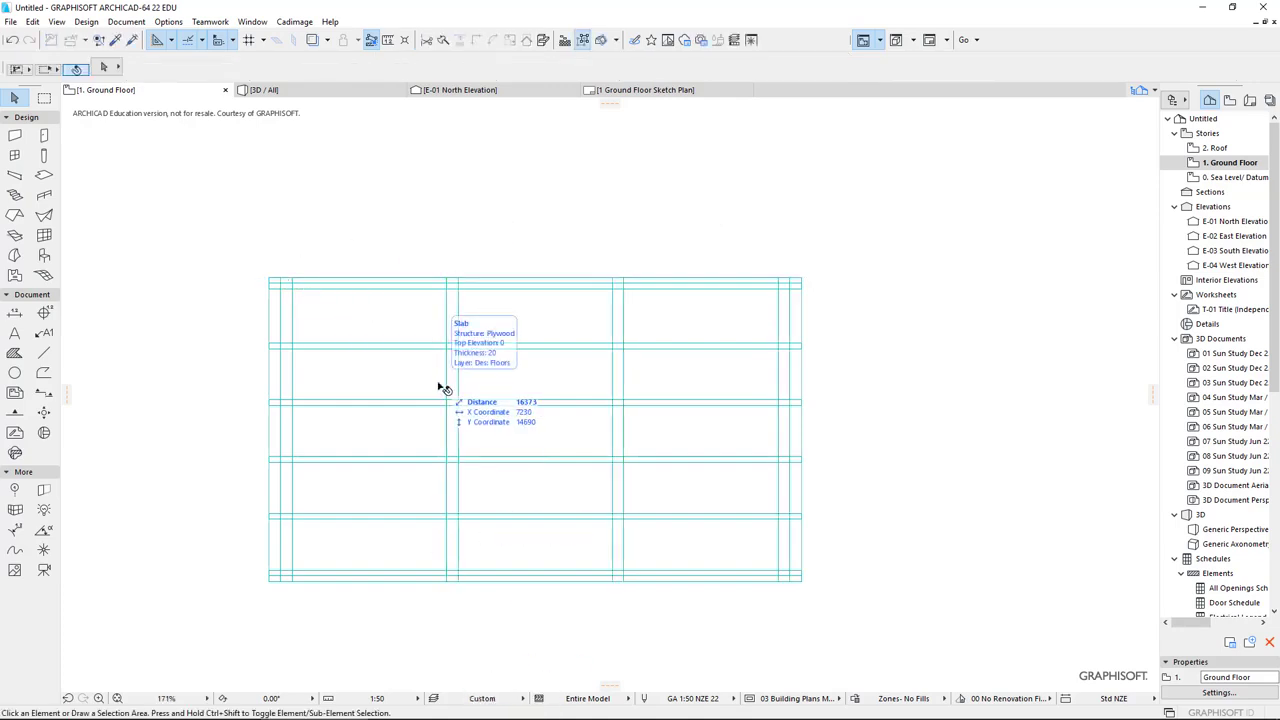
- Inspect the floor slab, joists and supporting bearers from the side in the 3D view
left_click(310, 92)
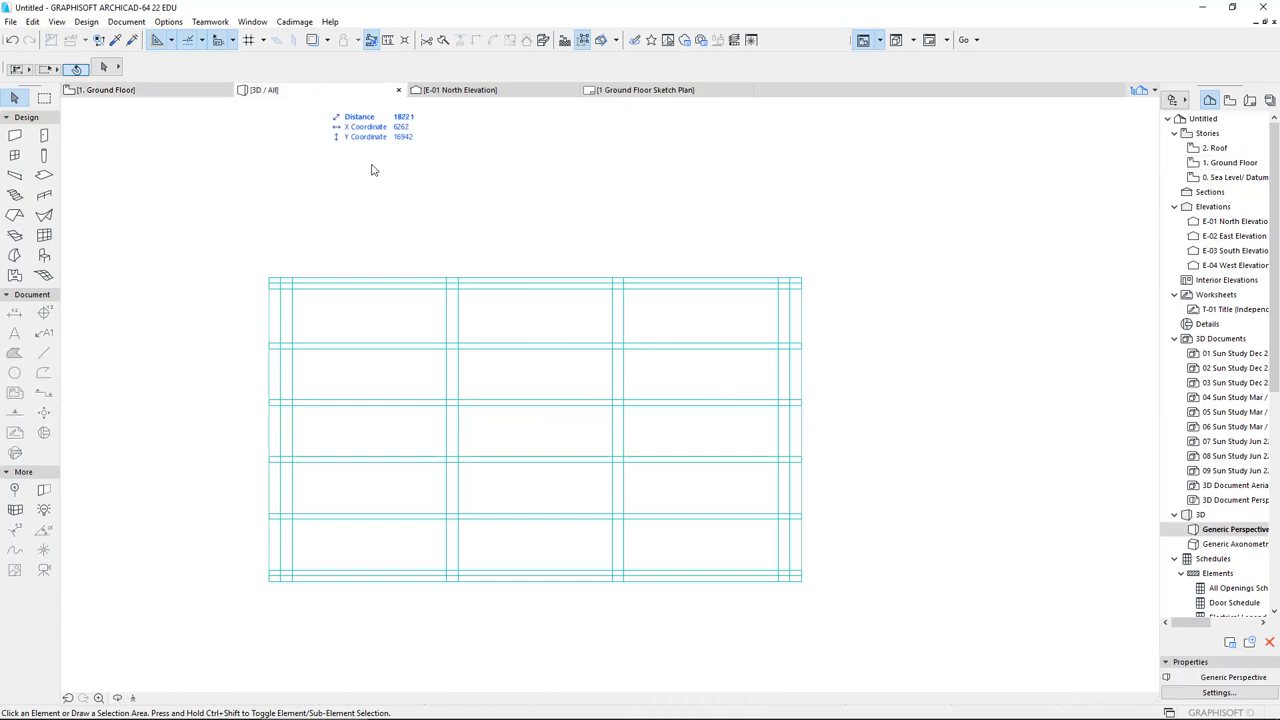
scroll(777, 450, "up", 6)
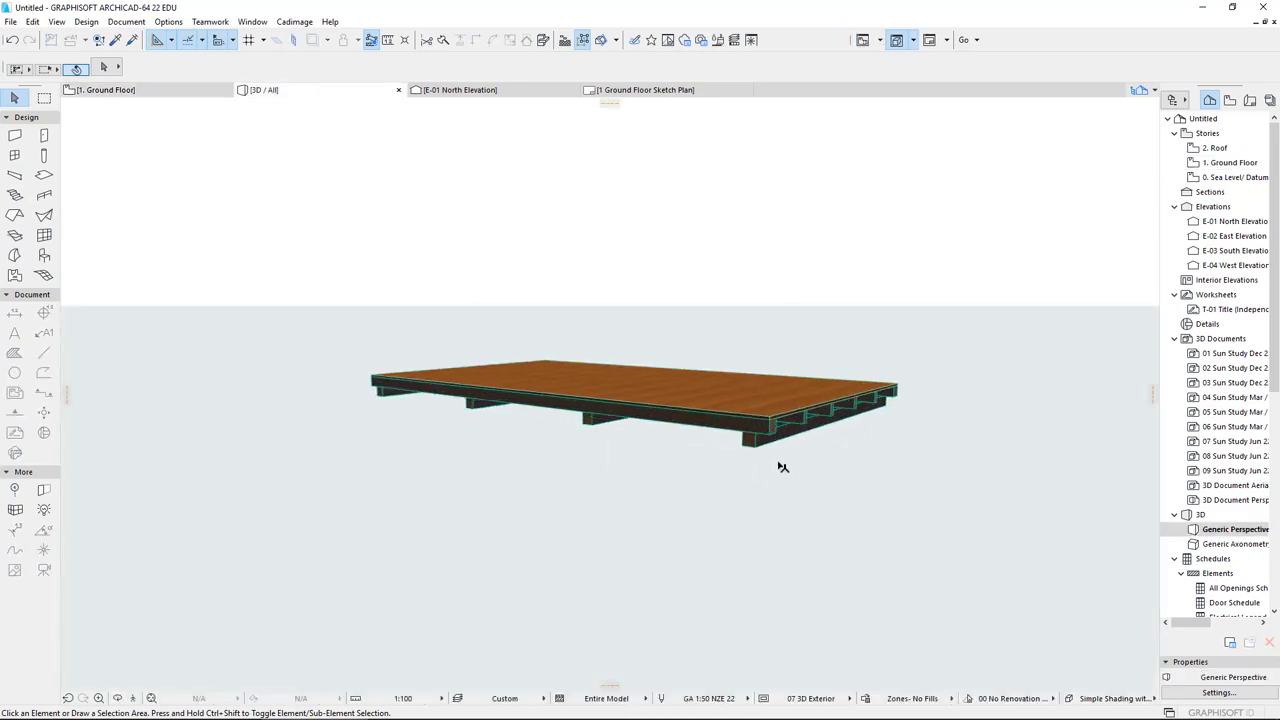
middle_click_drag(692, 441, 786, 469, "shift")
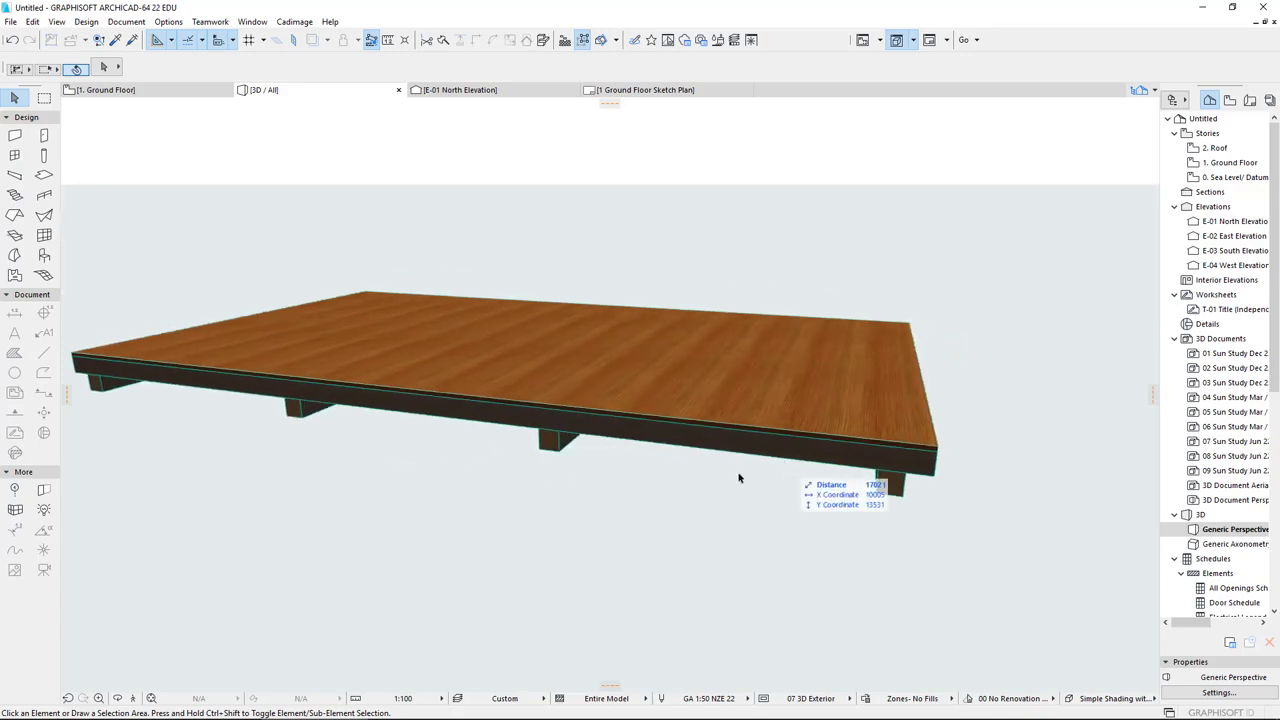
- Apply the ALL layer combination in the 3D view and inspect the whole building from several sides
scroll(594, 466, "down", 4)
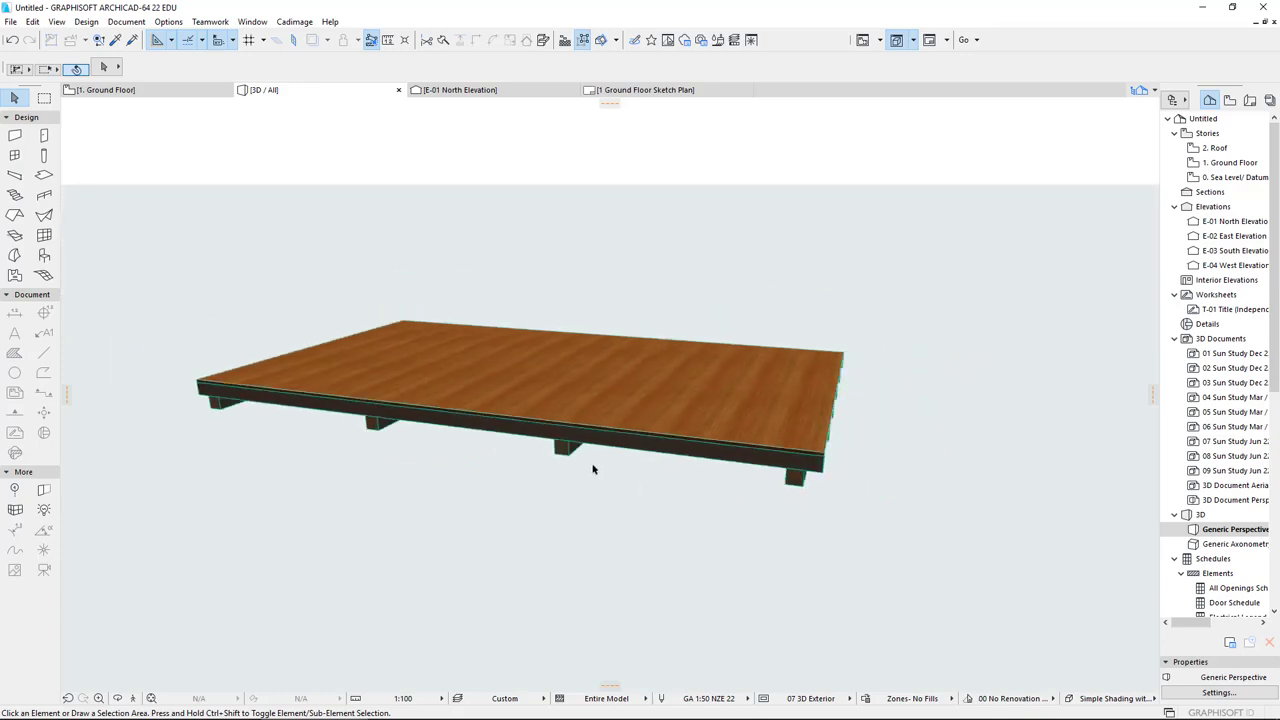
left_click(540, 698)
left_click(572, 326)
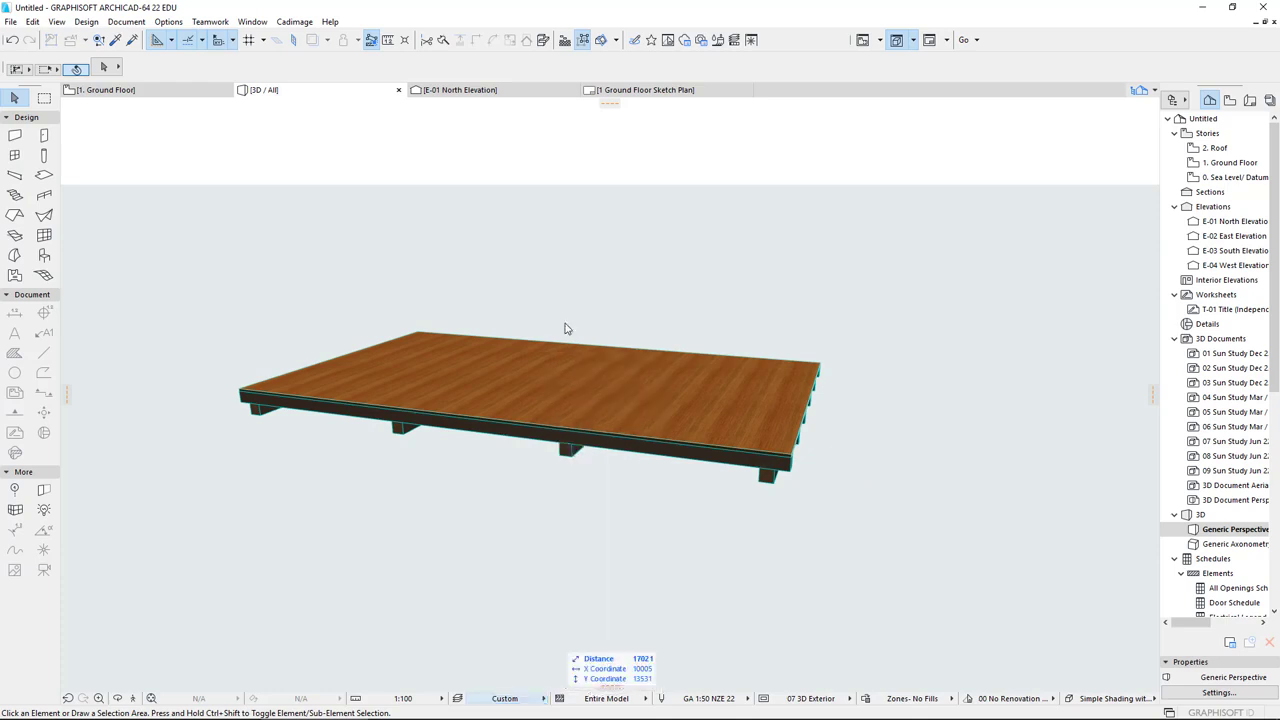
scroll(680, 390, "down", 3)
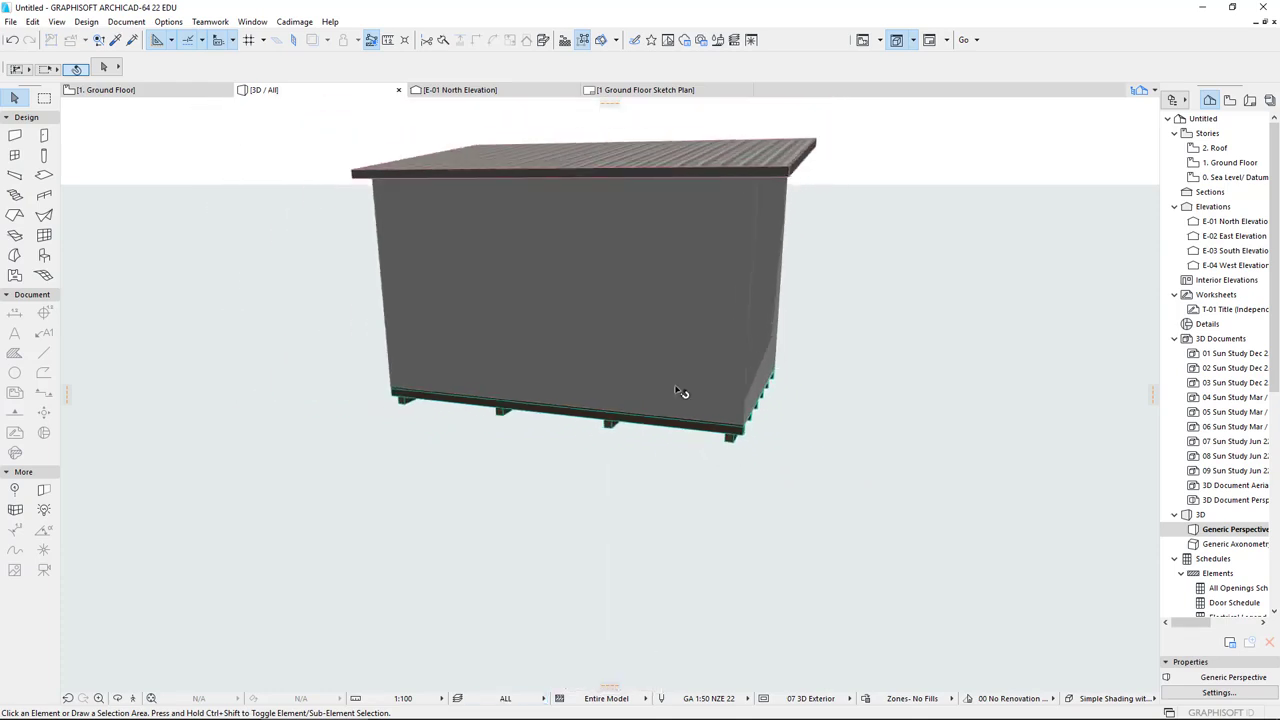
middle_click_drag(696, 335, 14, 340, "shift")
middle_click_drag(699, 295, 580, 323, "shift")
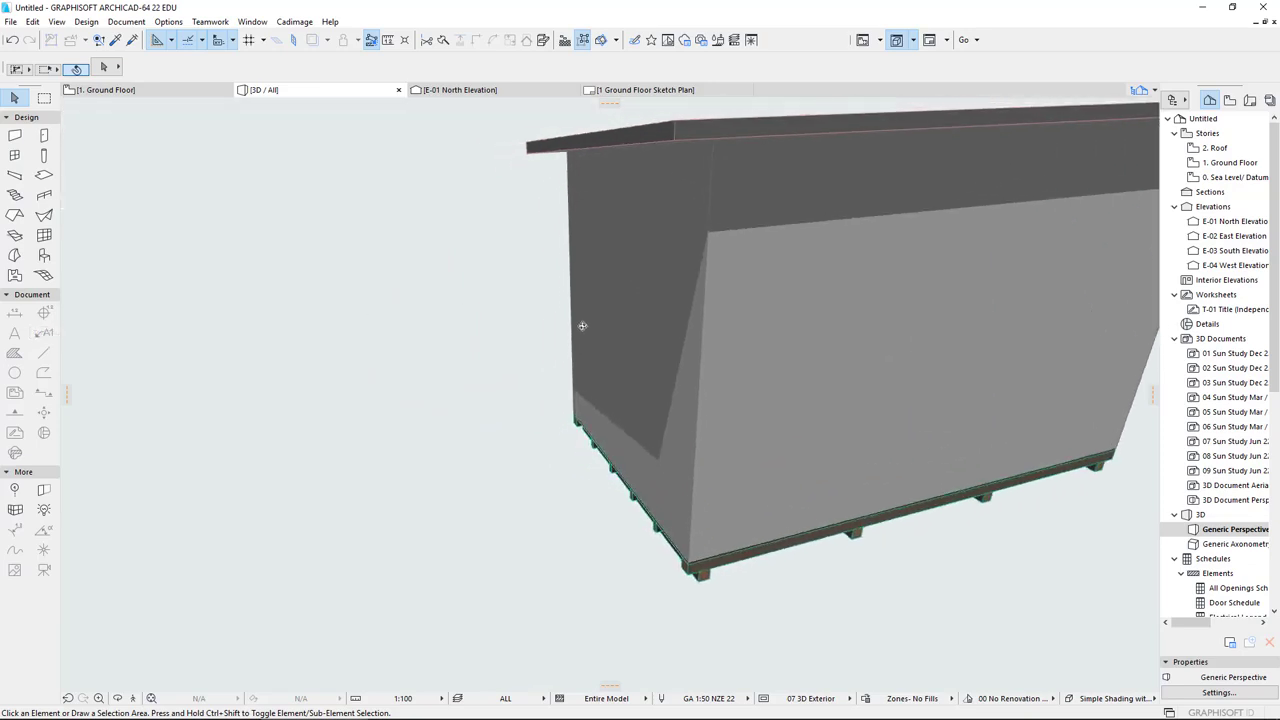
middle_click_drag(889, 343, 646, 320, "shift")
left_click_drag(537, 413, 583, 417)
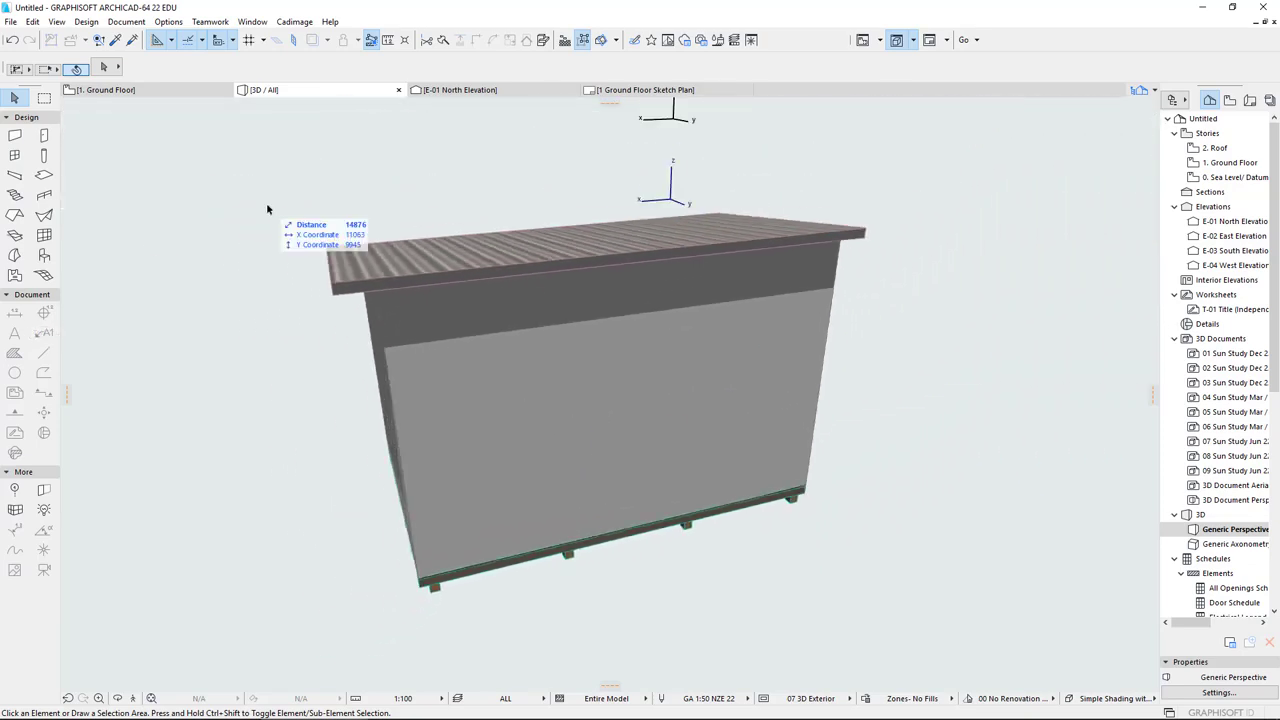
- Switch to the Ground Floor plan and apply the Plan Floor layer combination
left_click(131, 90)
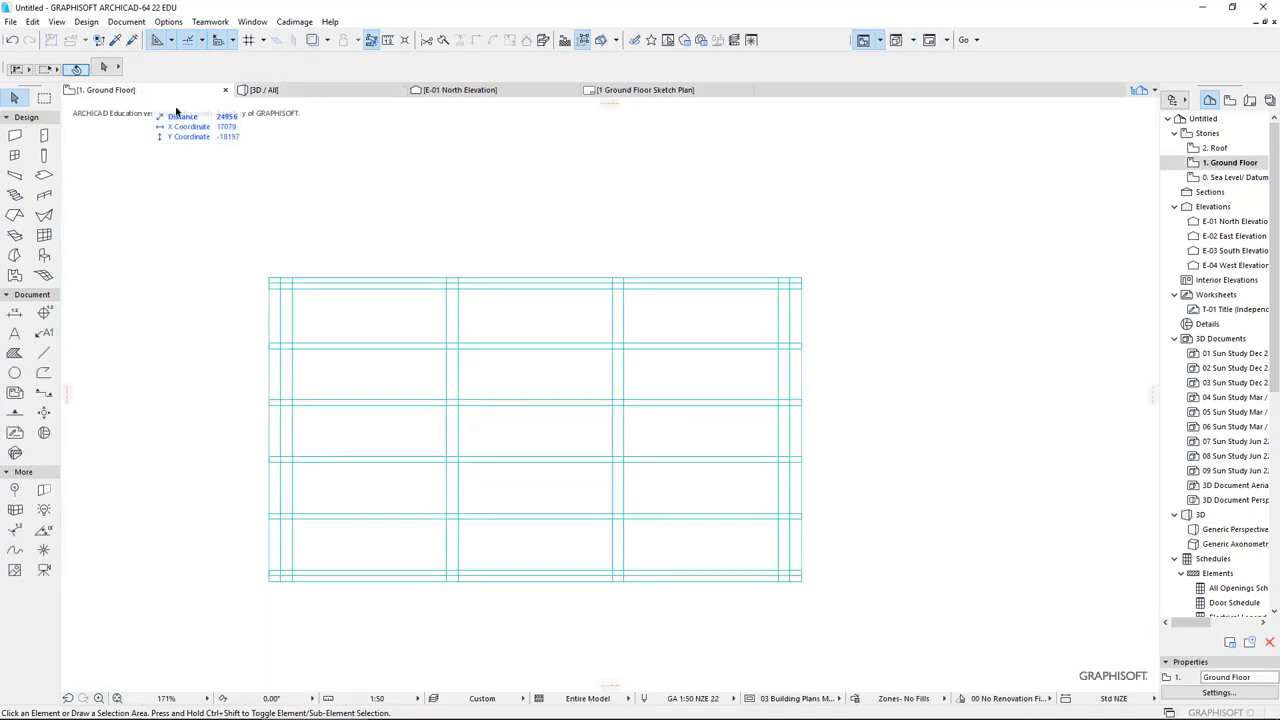
left_click(520, 700)
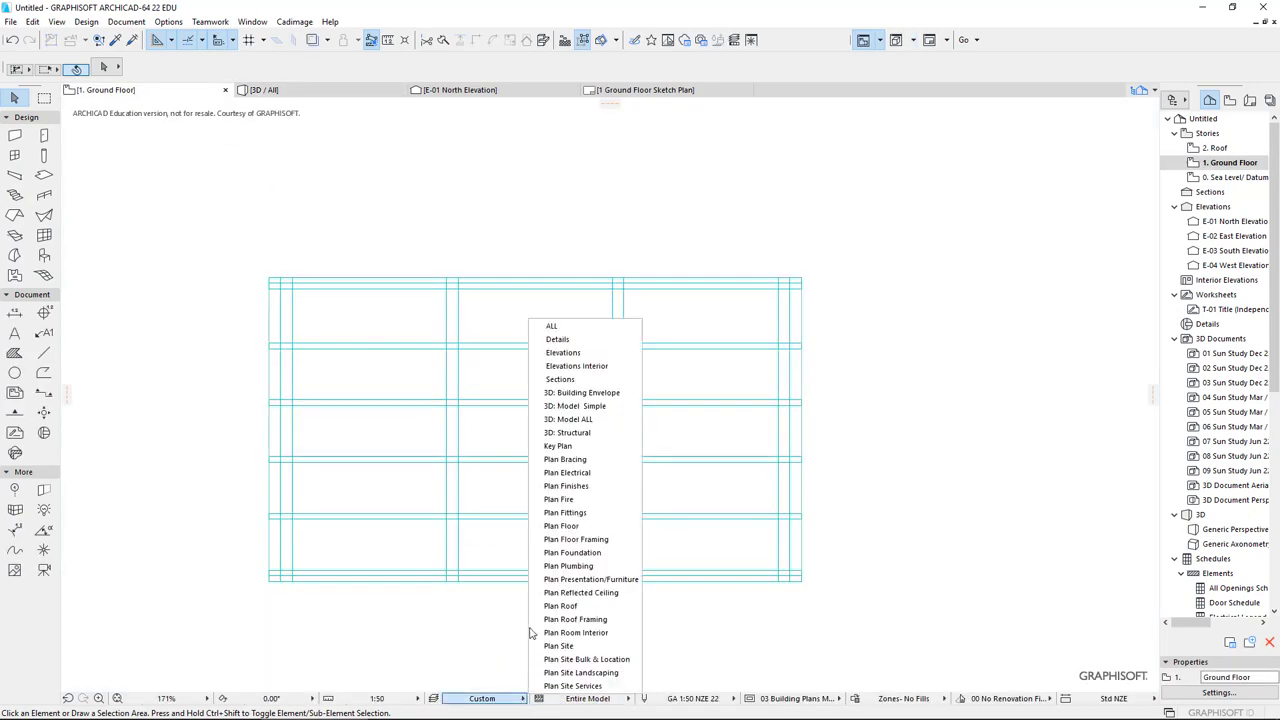
left_click(507, 700)
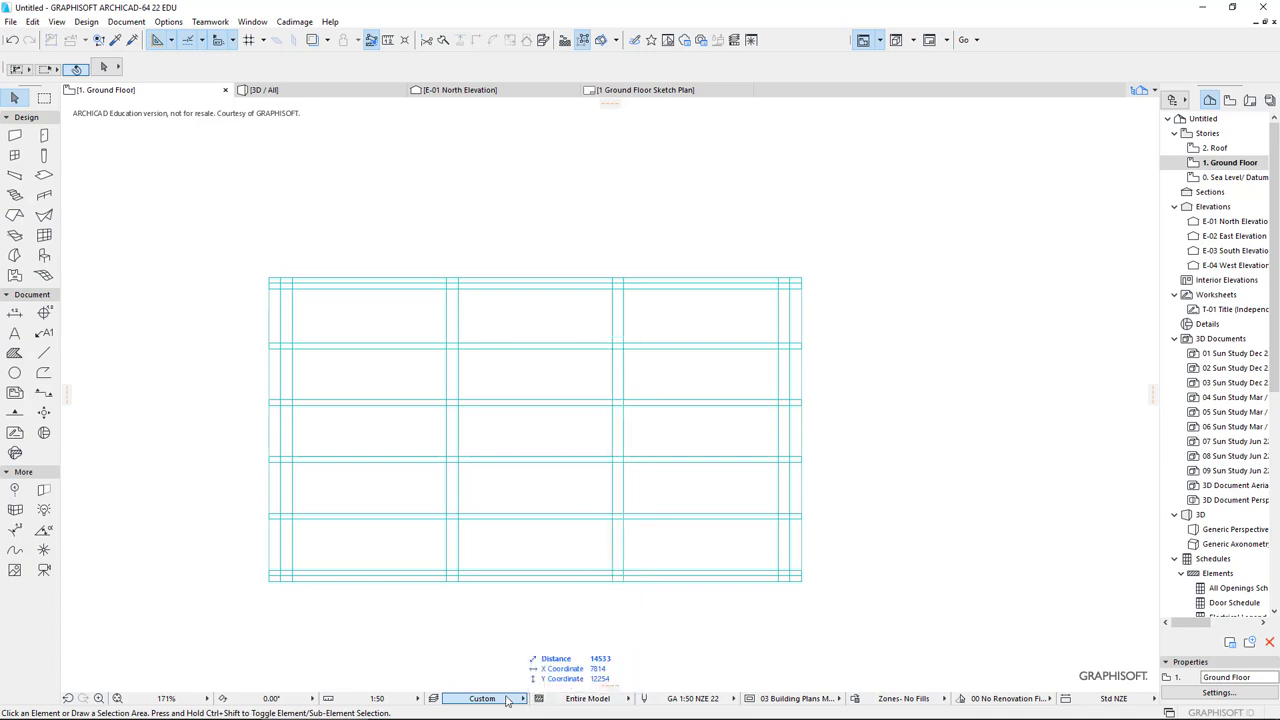
left_click(522, 700)
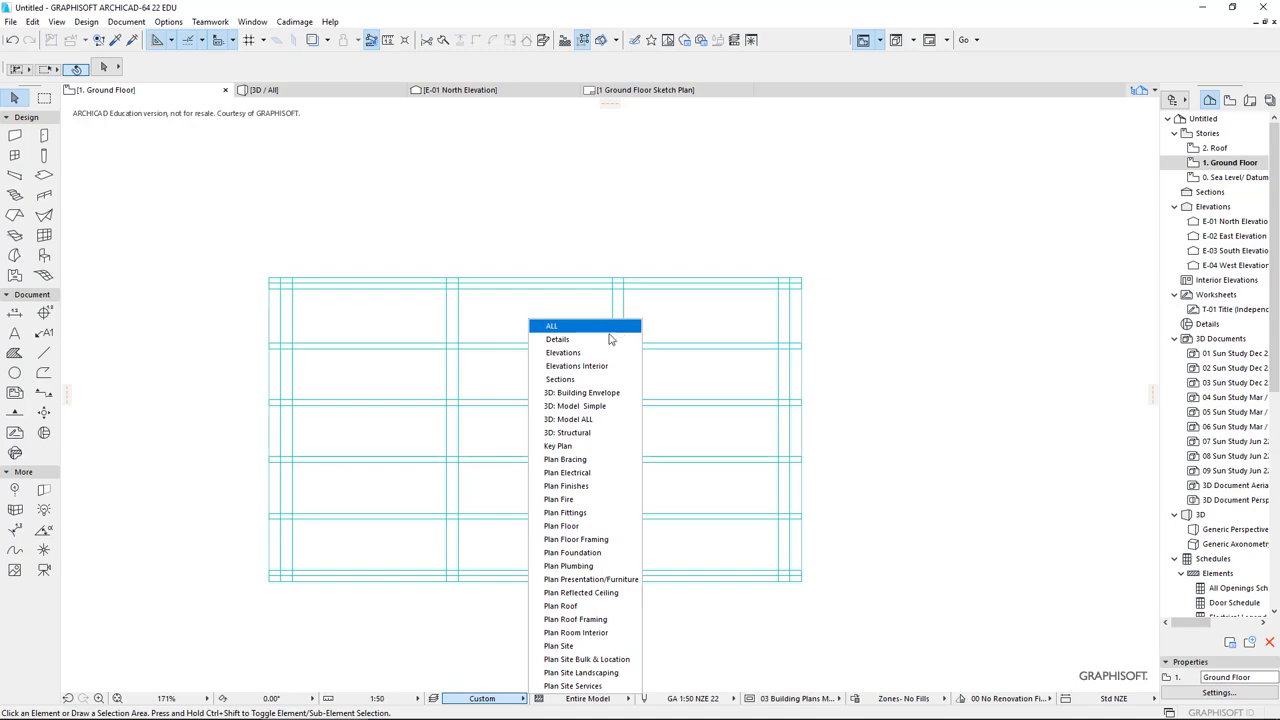
left_click(627, 530)
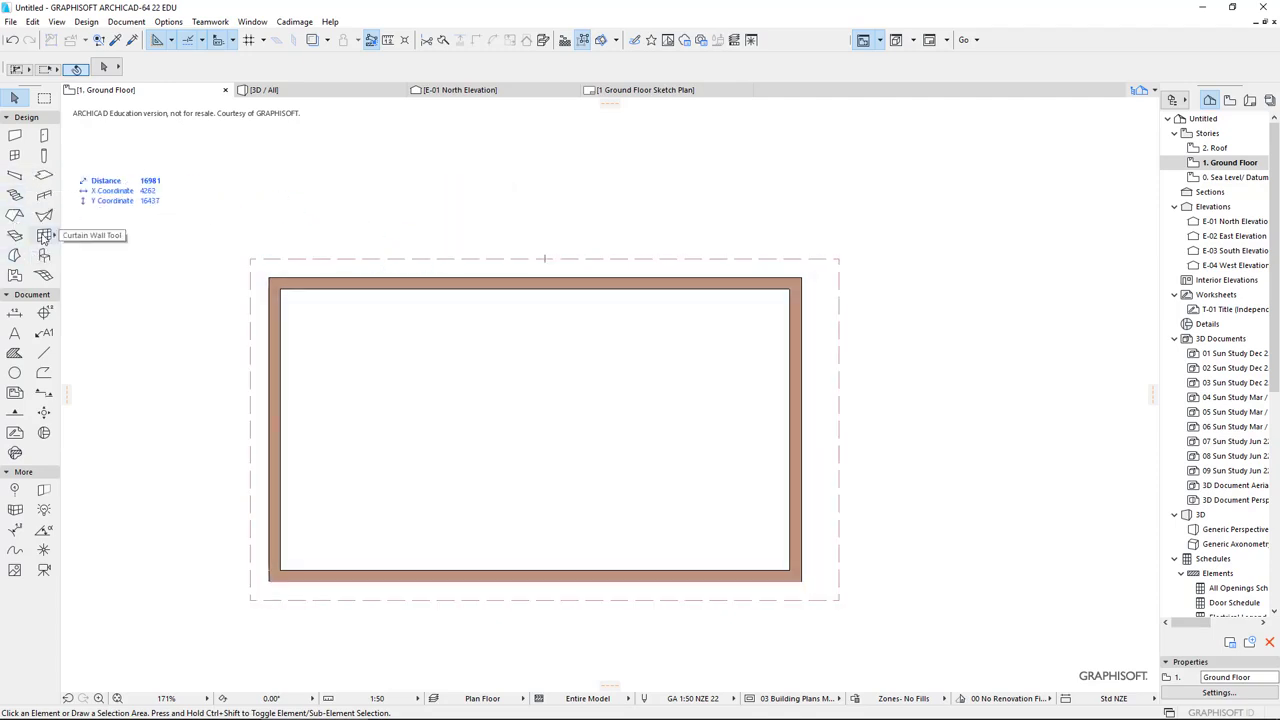
- Set the default window to Window 22 from Basic Windows 22 after checking the Cadimage Window
left_click(15, 156)
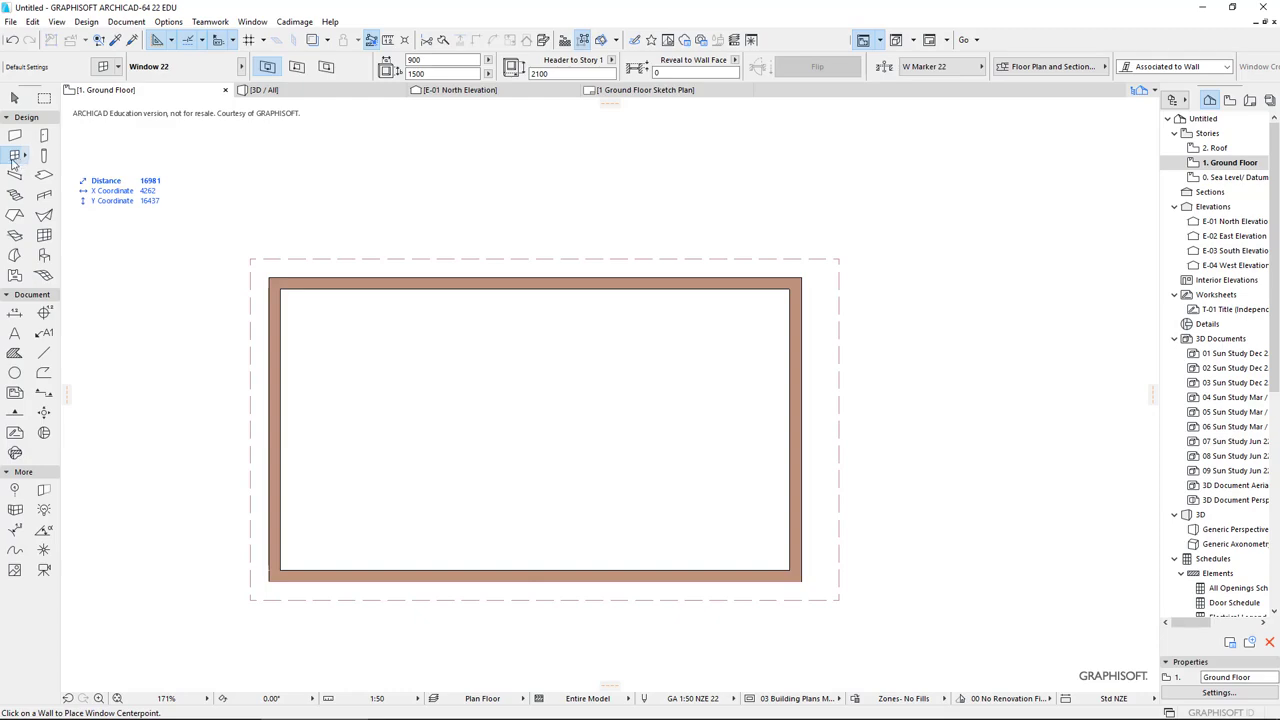
double_click(15, 157)
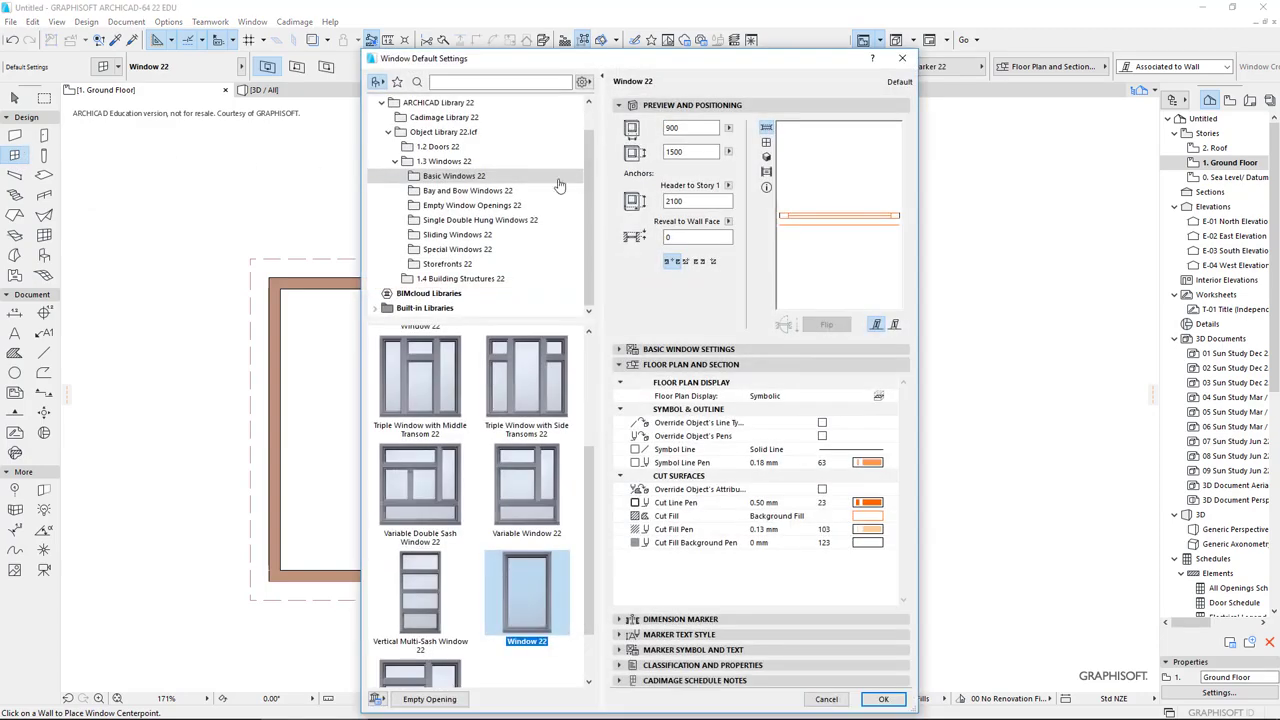
left_click(436, 118)
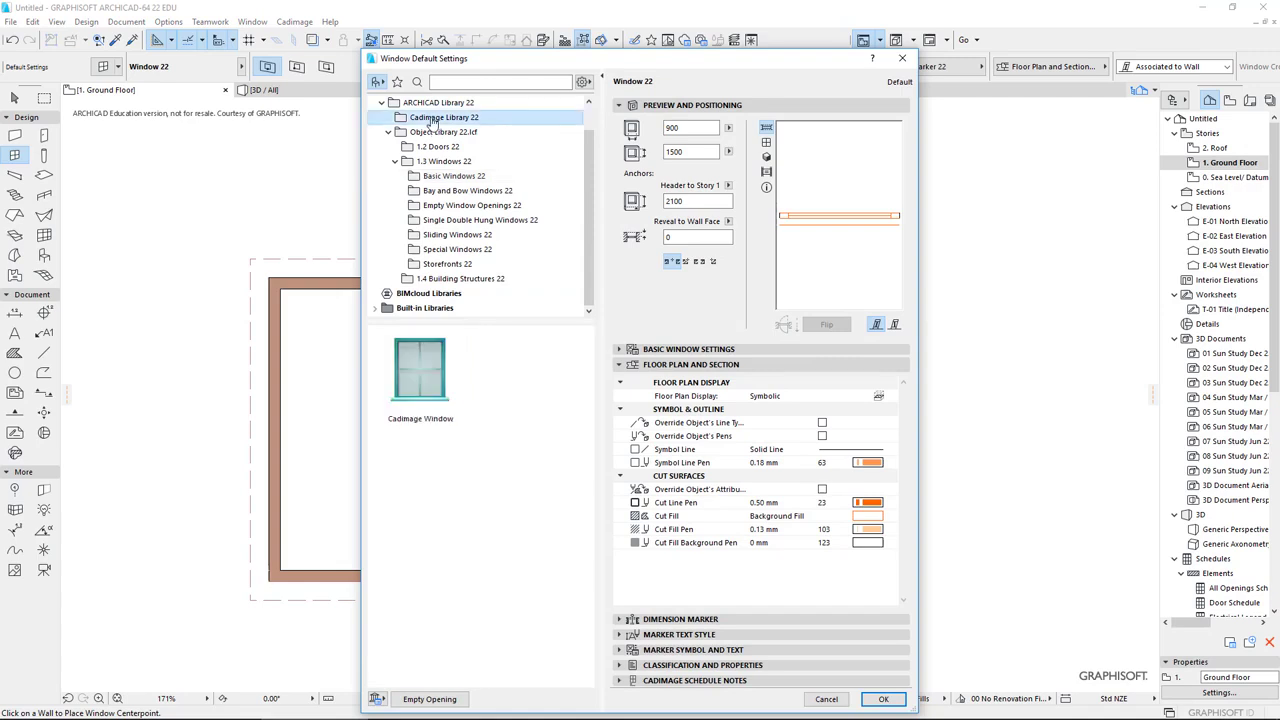
left_click(420, 372)
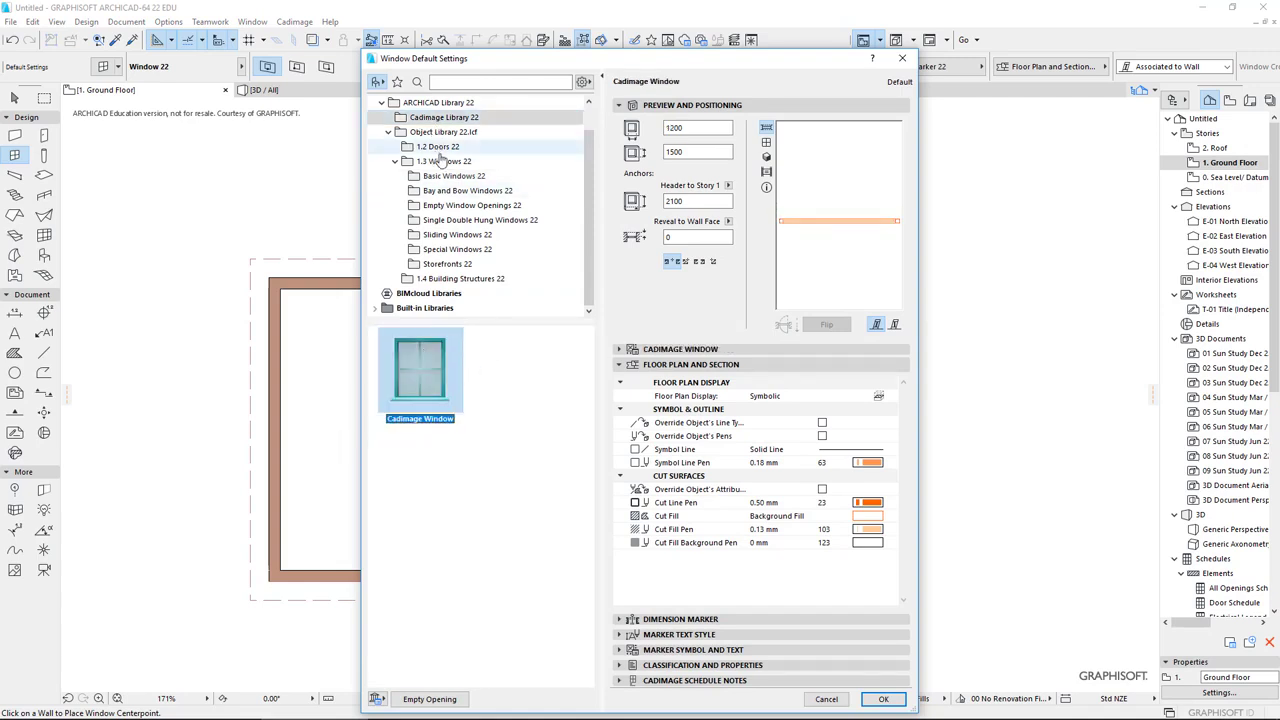
left_click(437, 176)
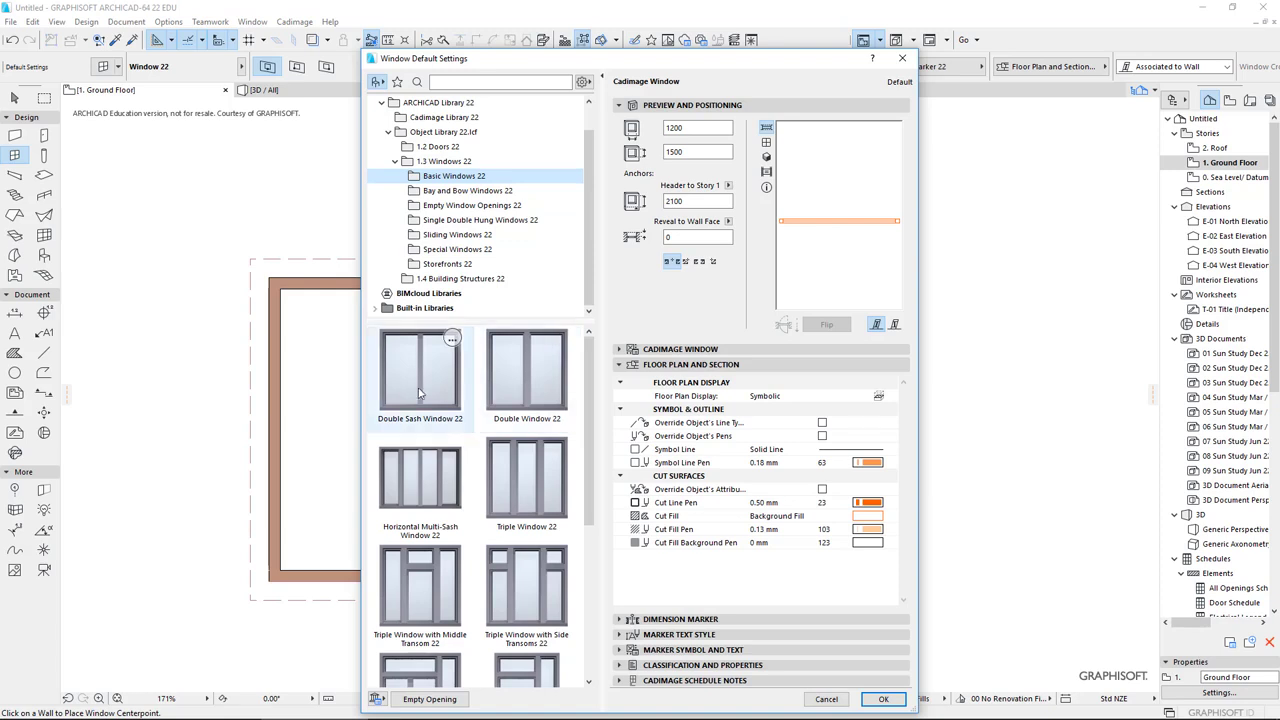
scroll(427, 372, "down", 3)
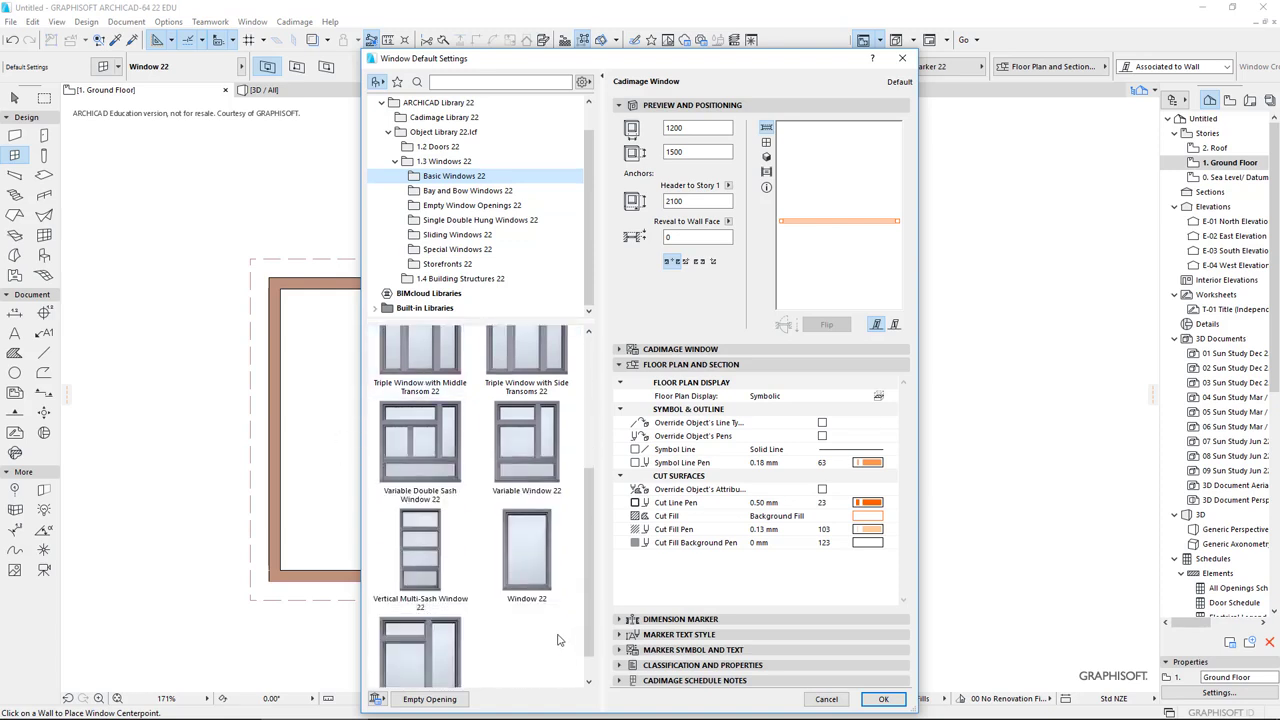
left_click(527, 550)
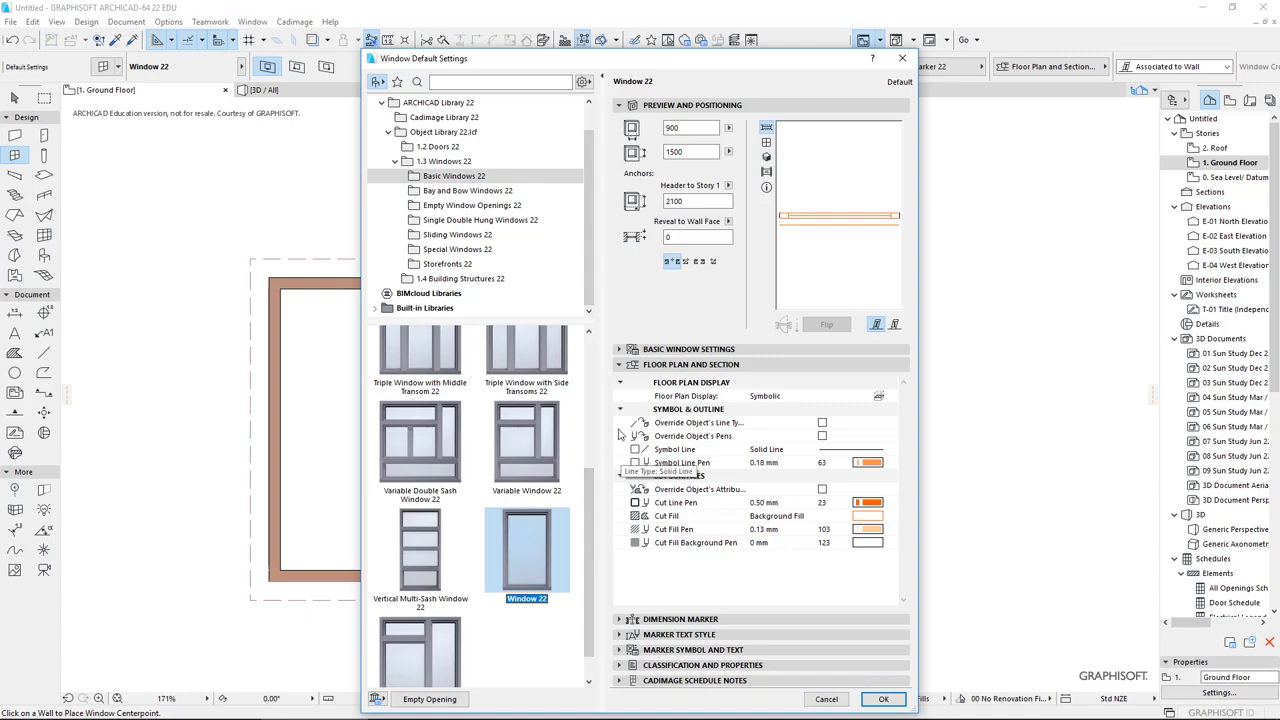
left_click(883, 699)
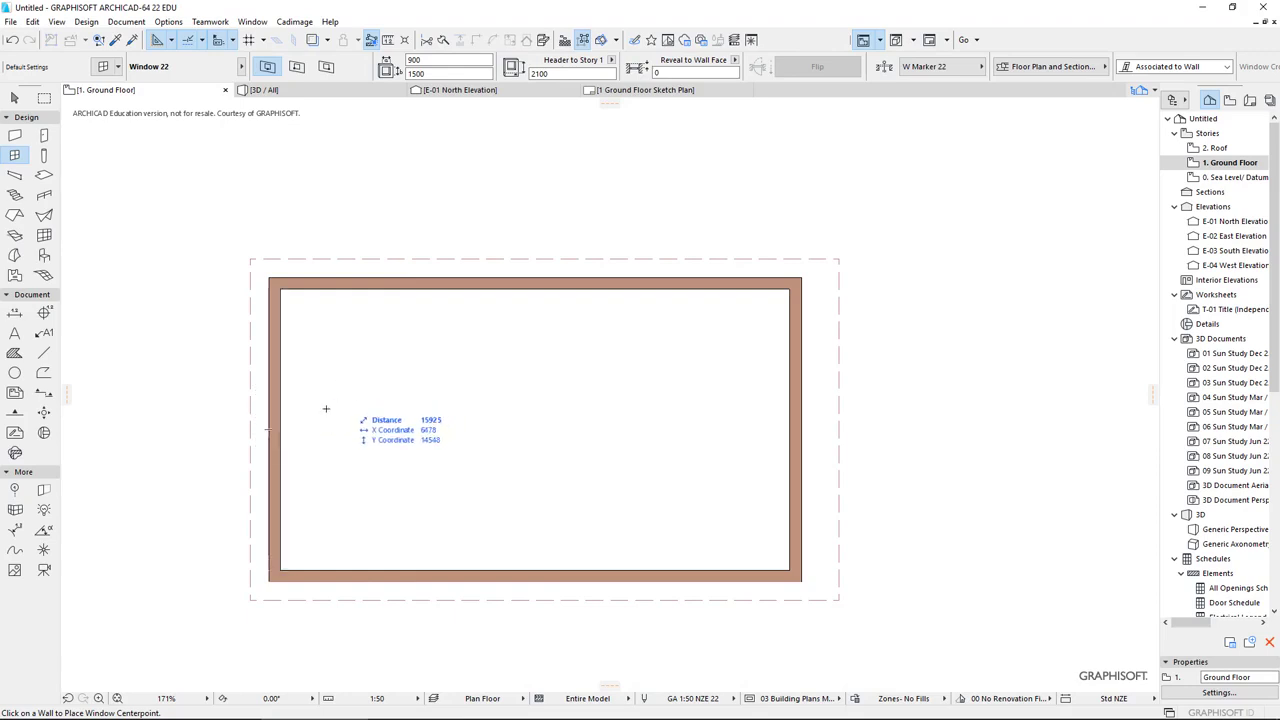
- Place a 900 by 1500 window at the midpoint of the left wall and another at the midpoint of the right wall
left_click(273, 429)
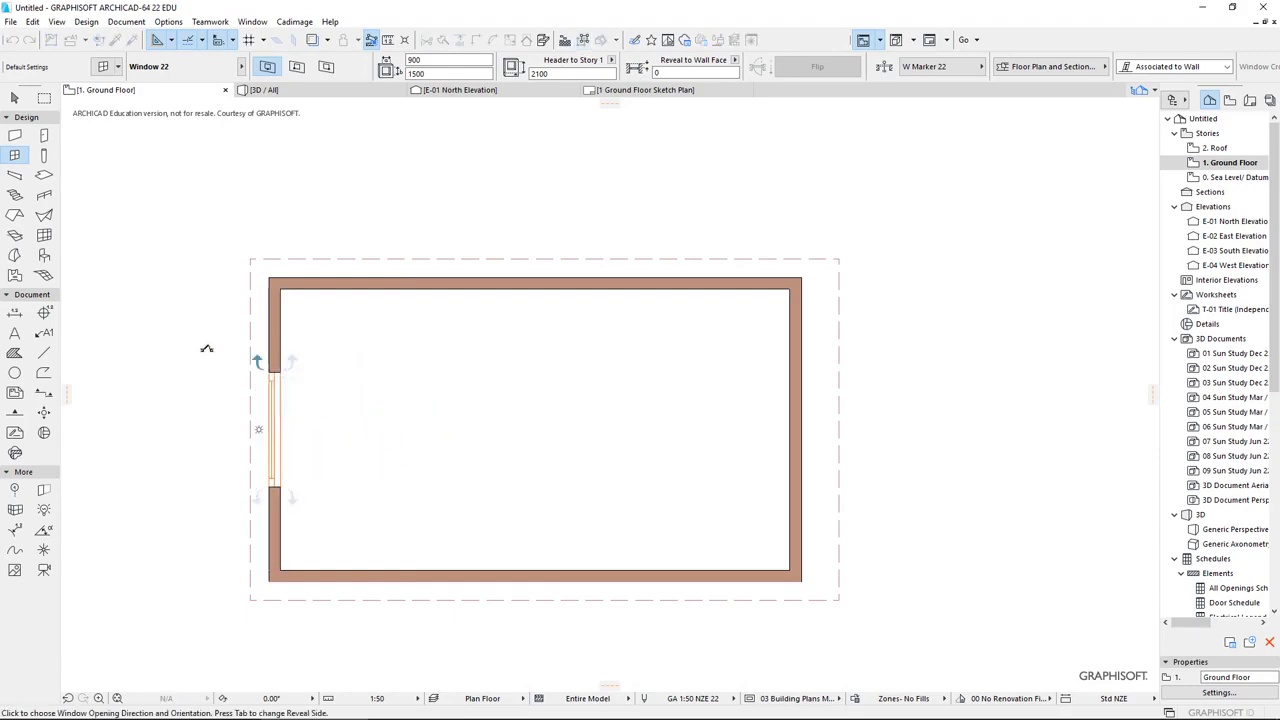
left_click(206, 350)
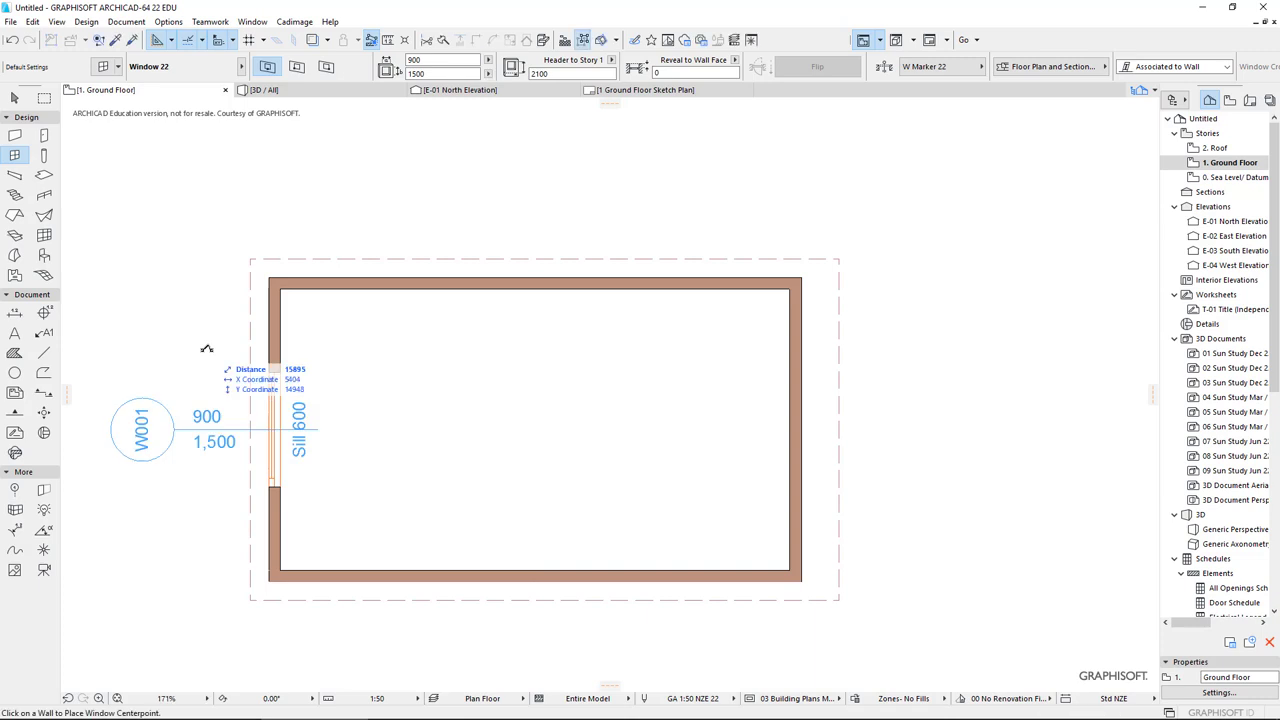
left_click(800, 429)
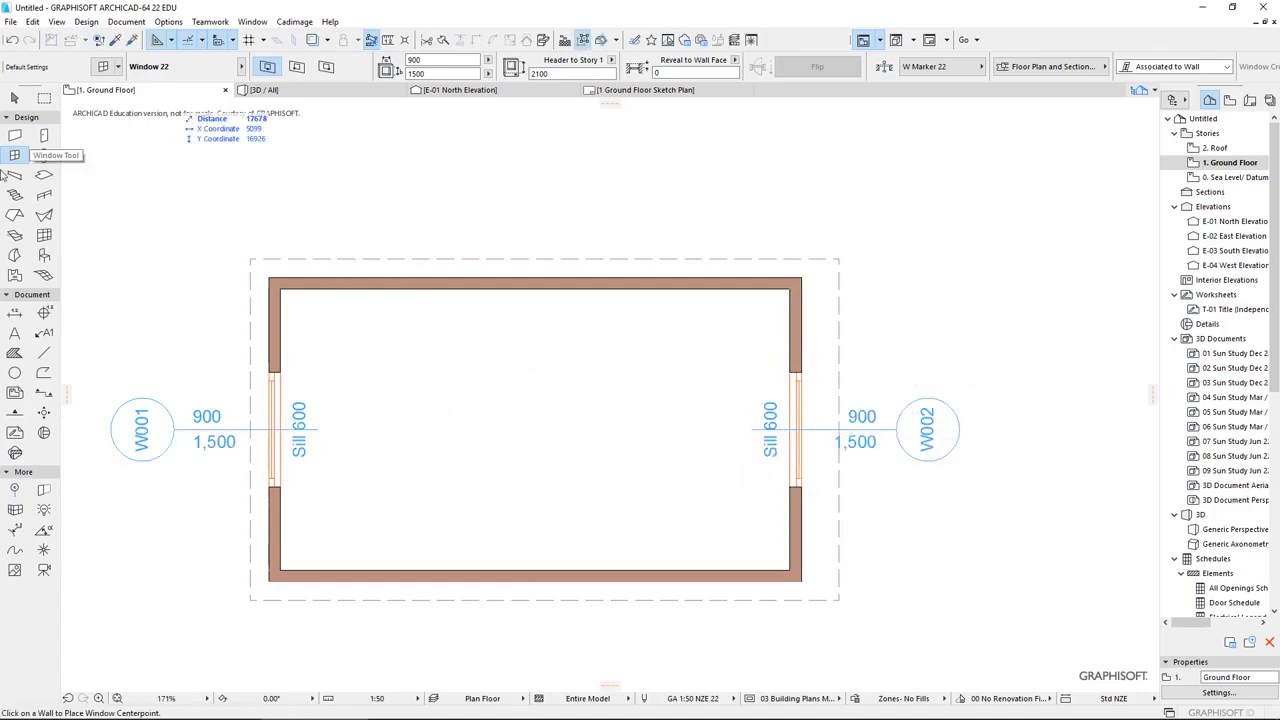
- Set the default door to Double Door 22 from the Hinged Doors 22 library
left_click(44, 137)
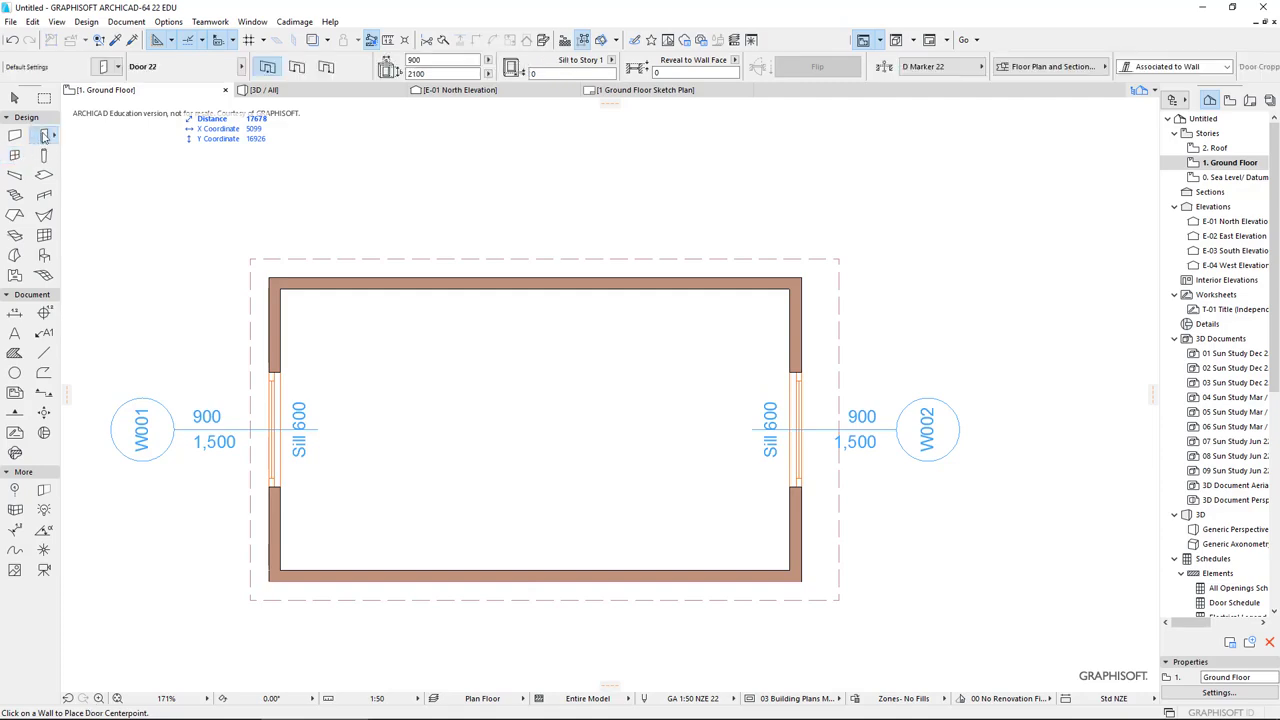
double_click(53, 134)
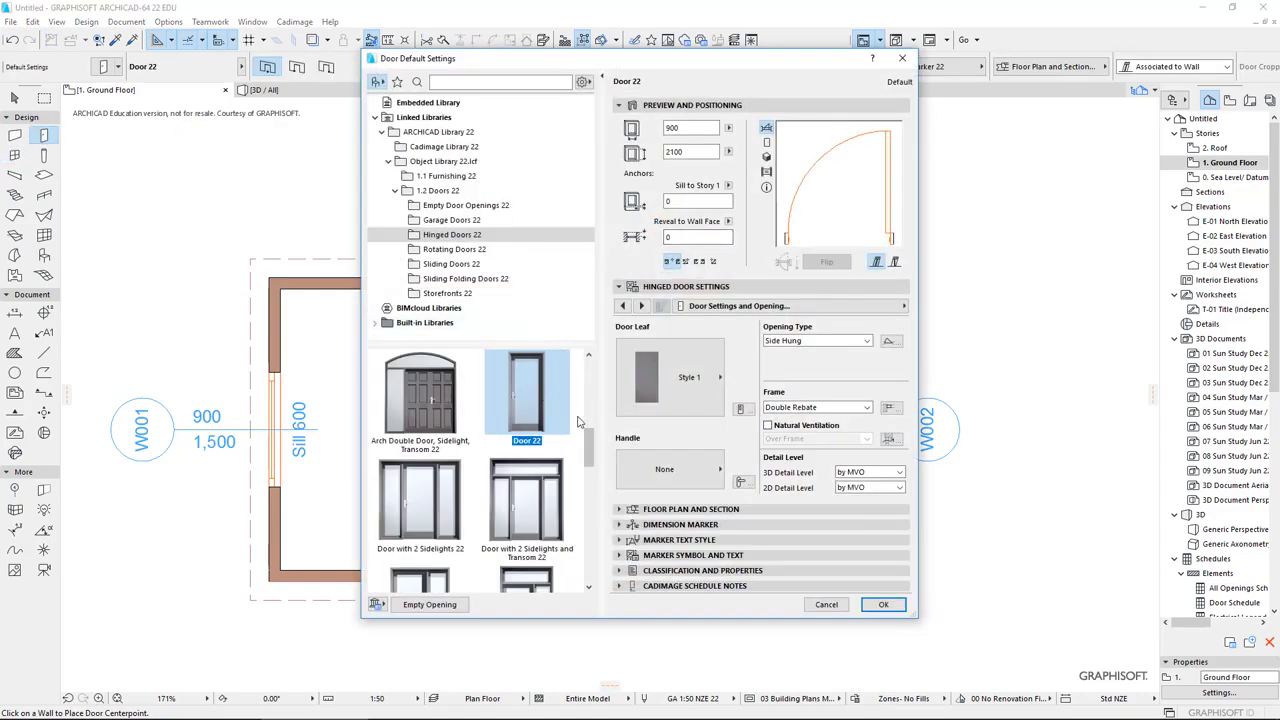
scroll(577, 421, "down", 5)
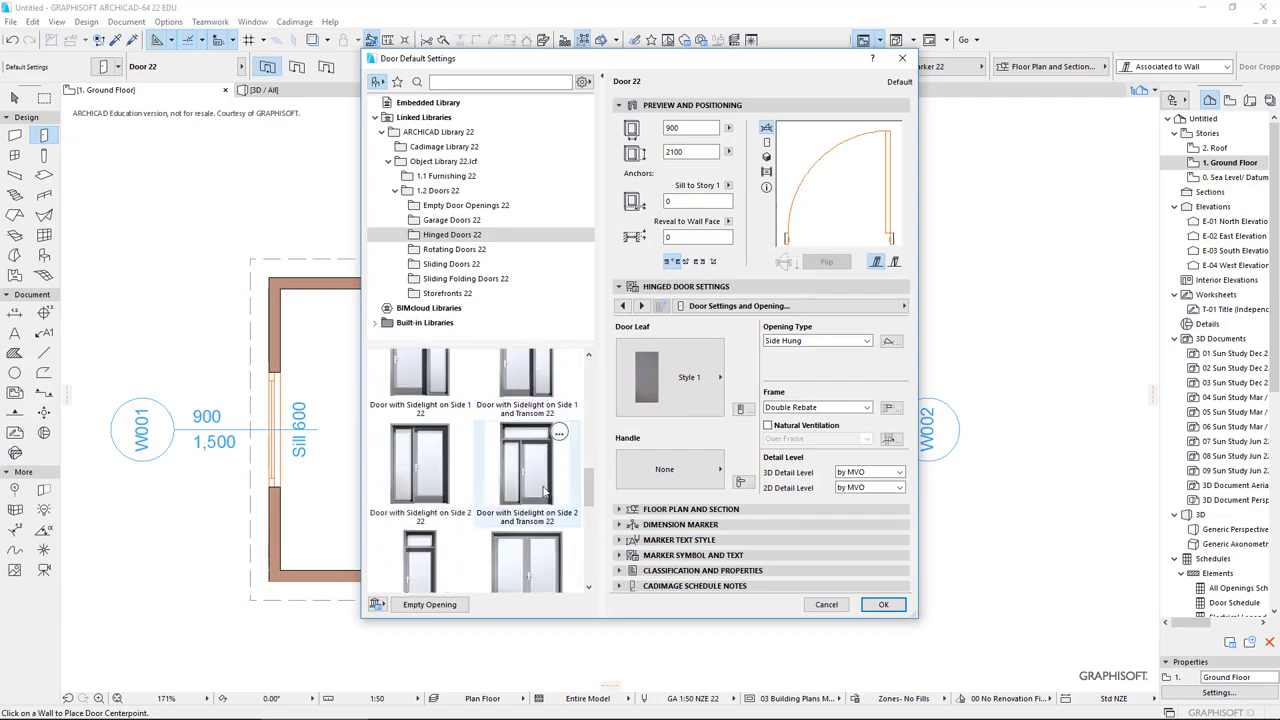
scroll(545, 490, "down", 5)
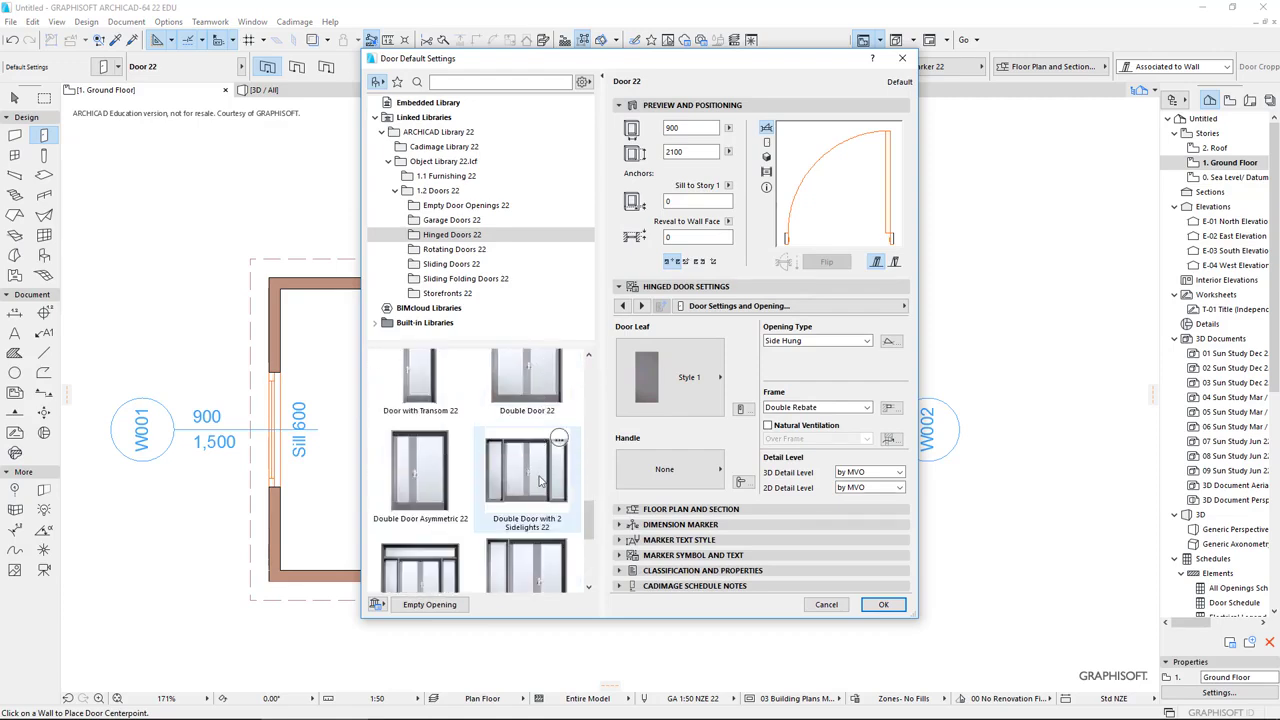
scroll(540, 482, "down", 5)
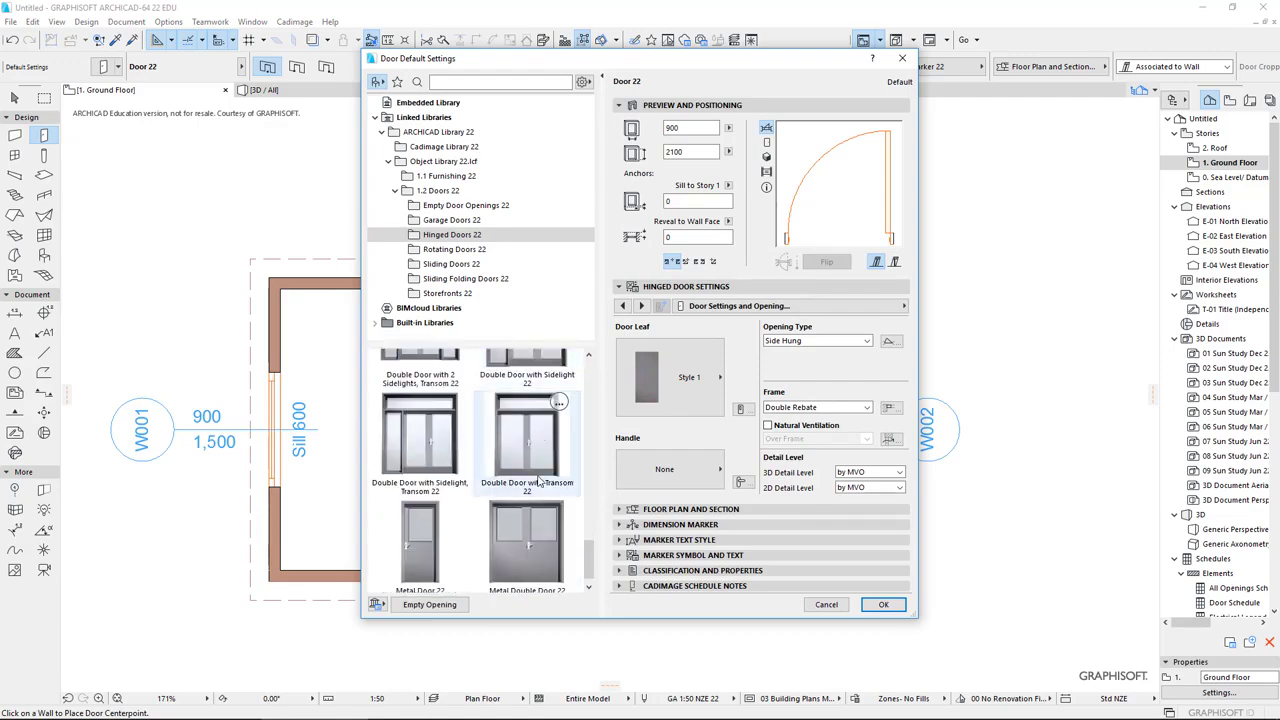
scroll(538, 484, "down", 1)
scroll(538, 482, "up", 5)
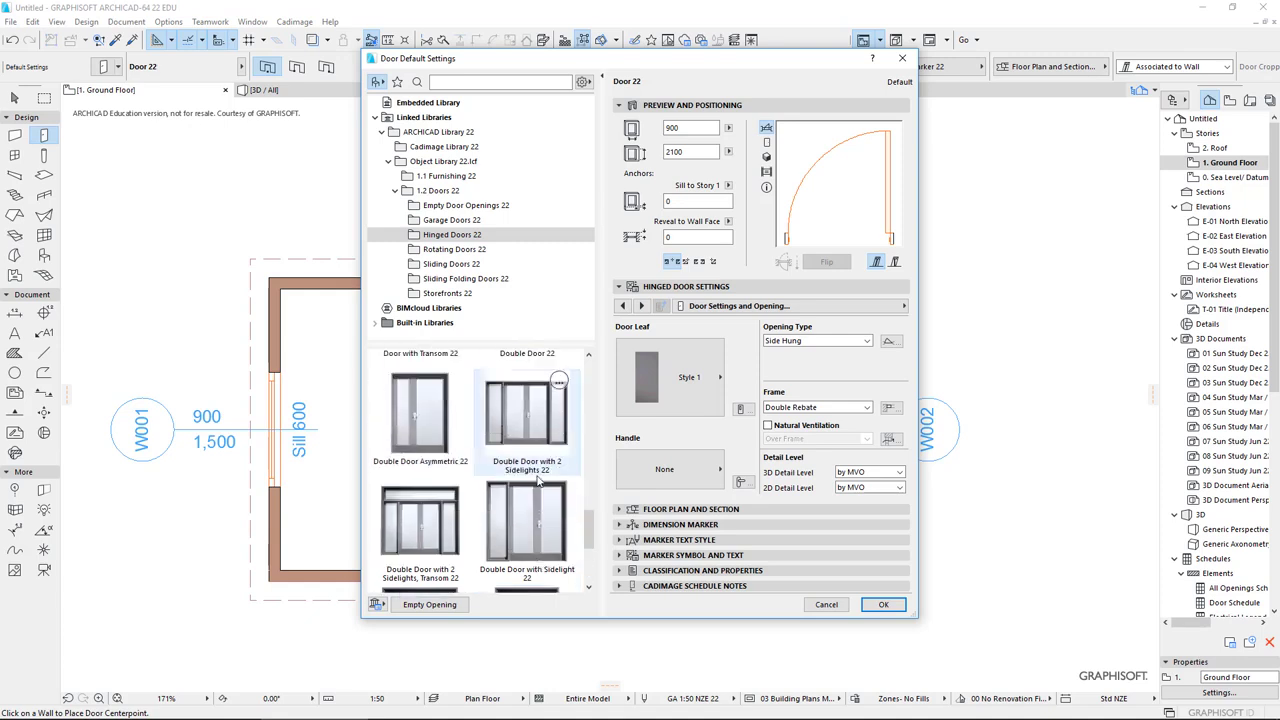
left_click(538, 480)
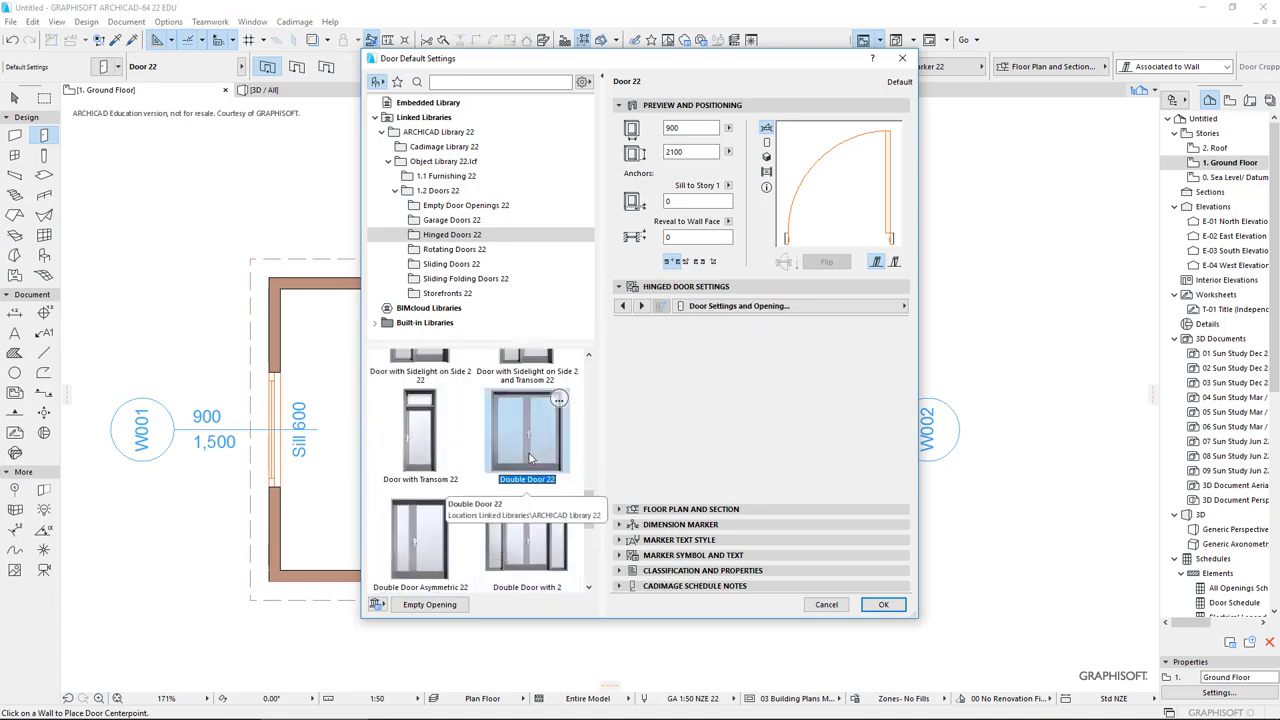
left_click(883, 605)
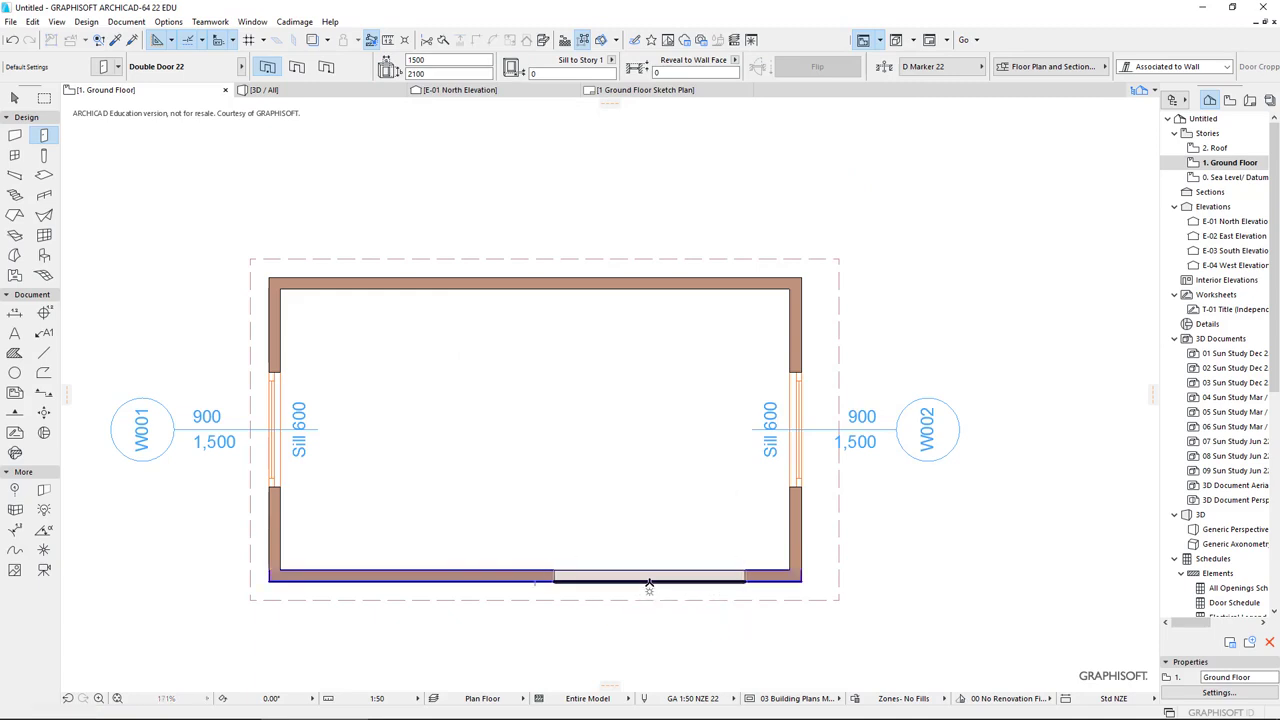
- Place the 1500 by 2100 double door in the lower wall, right of its centre and opening outward, and leave the Door tool
left_click(649, 584)
left_click(835, 652)
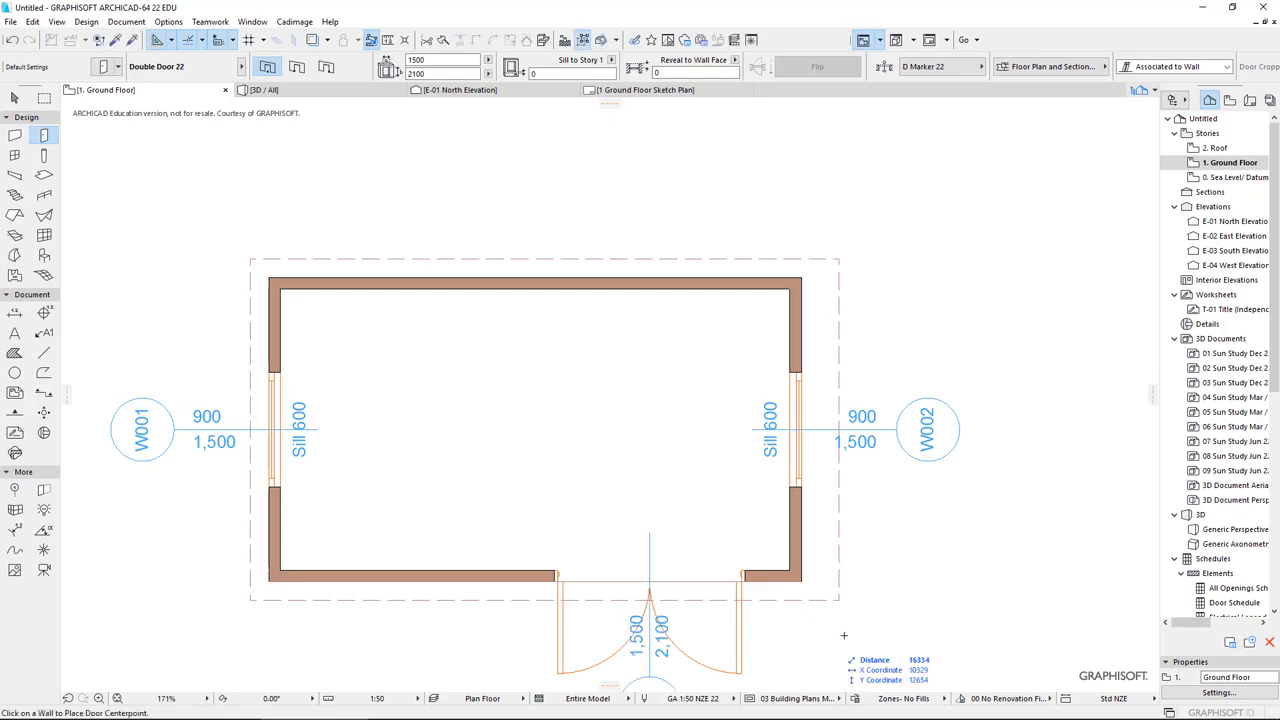
key("x")
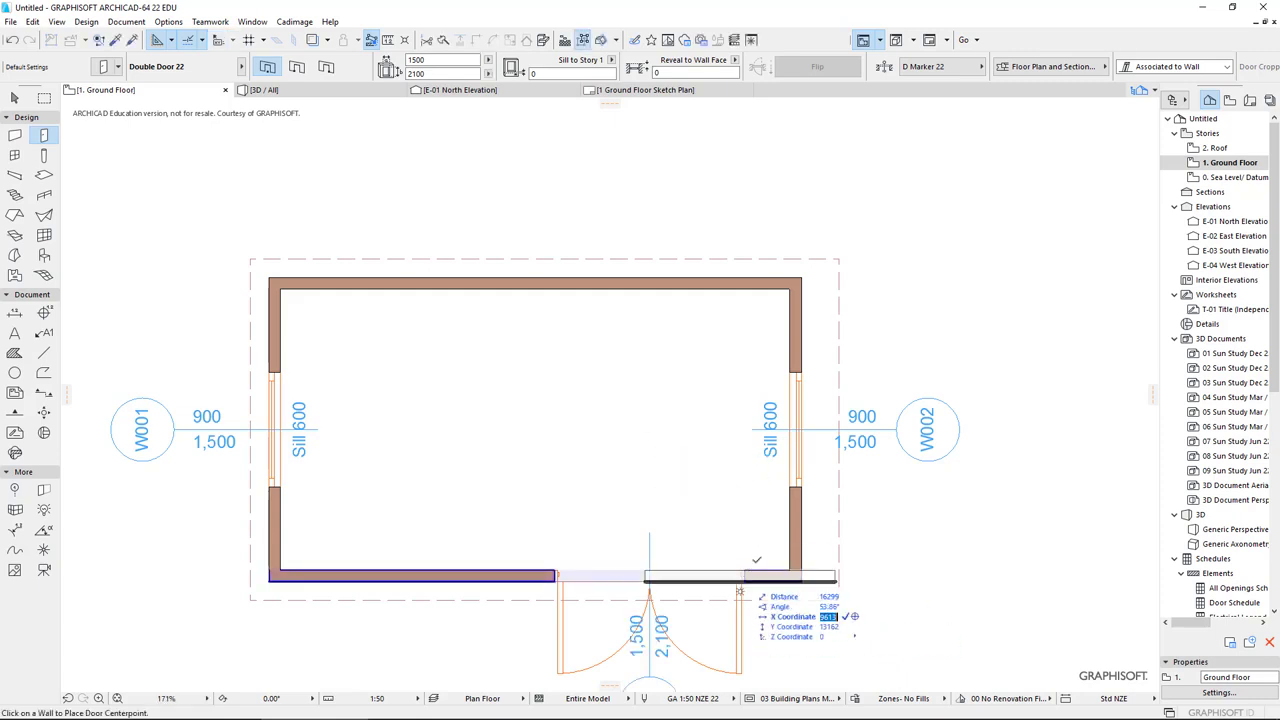
left_click(15, 97)
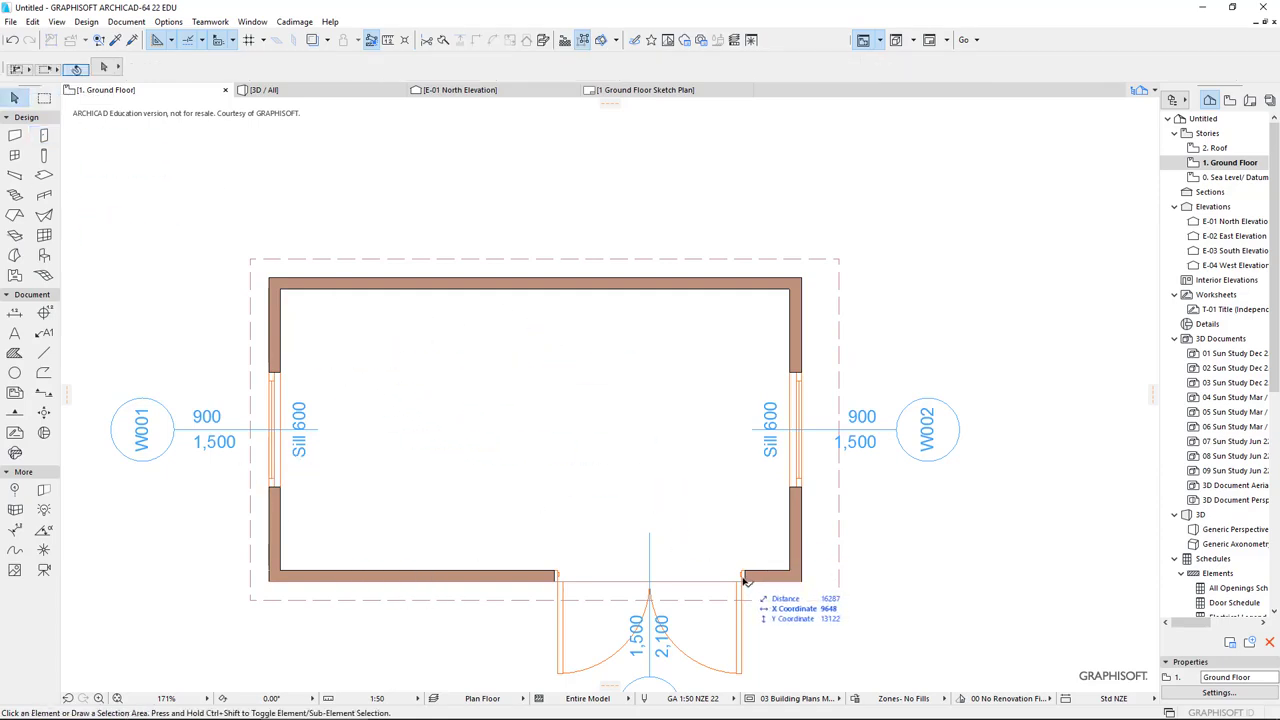
- Move the double door about 125 mm to the left along the lower wall
scroll(743, 578, "up", 5)
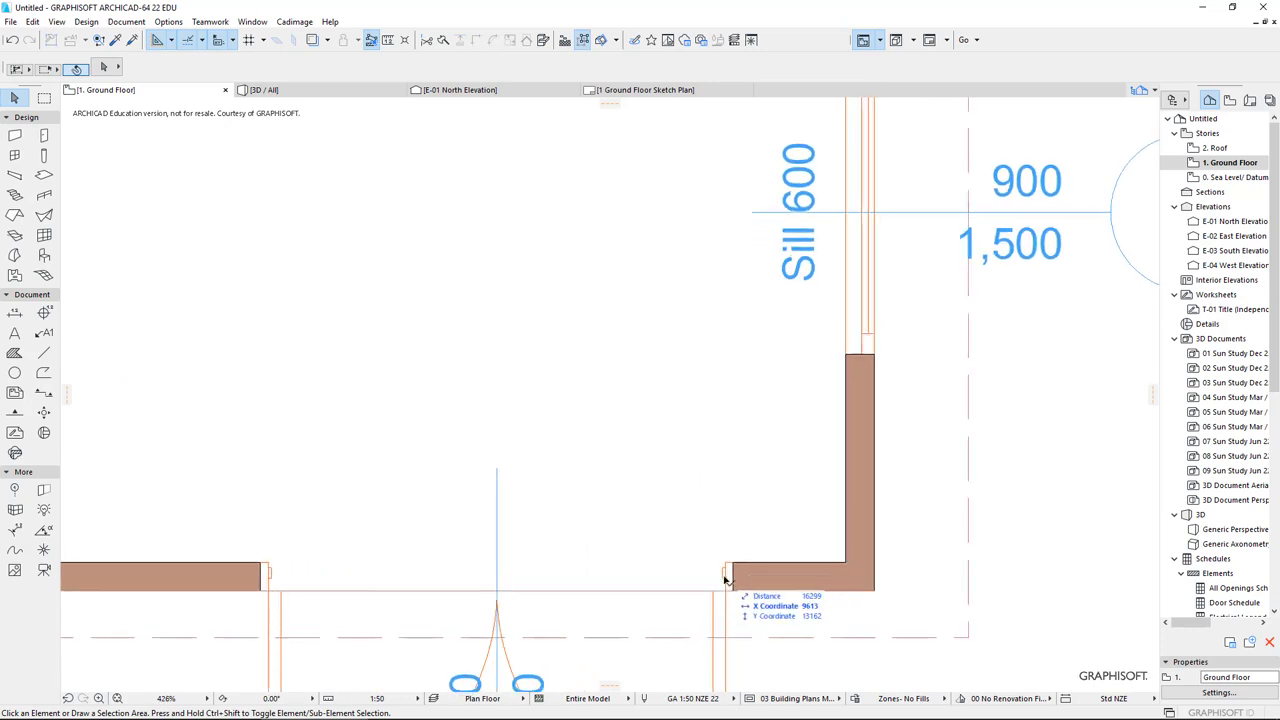
left_click(726, 578)
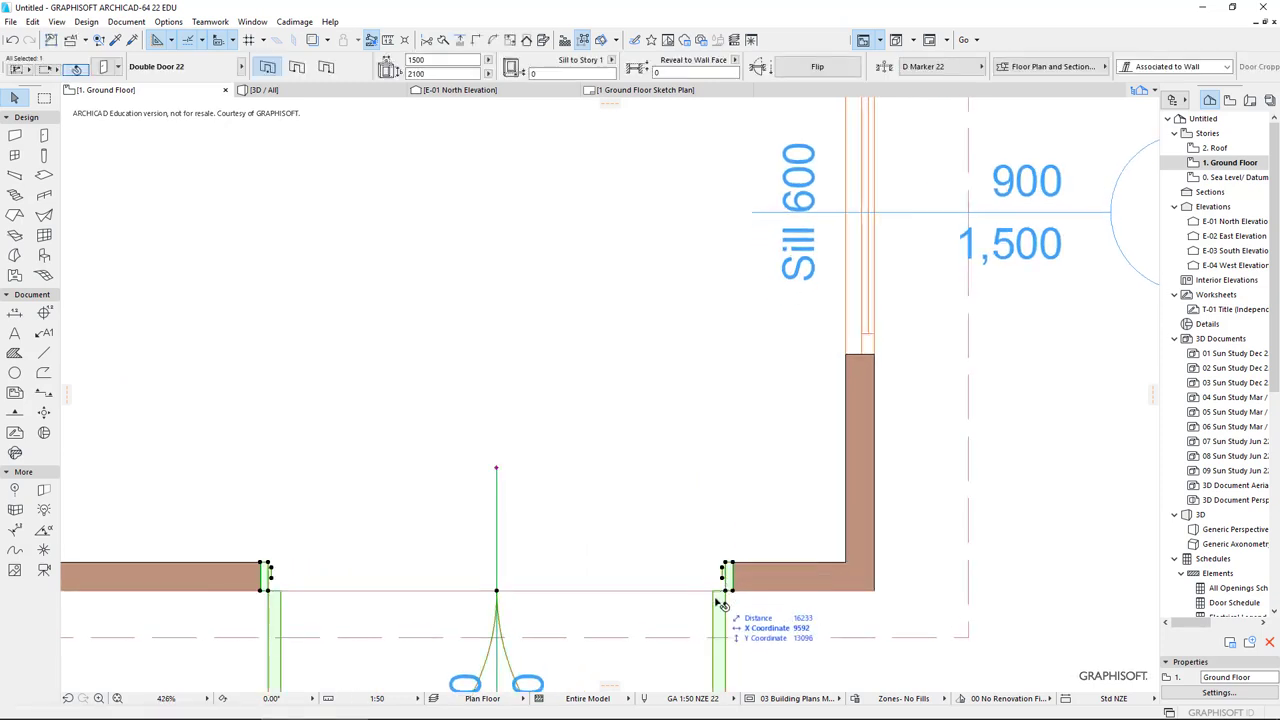
left_click(716, 598)
left_click(677, 600)
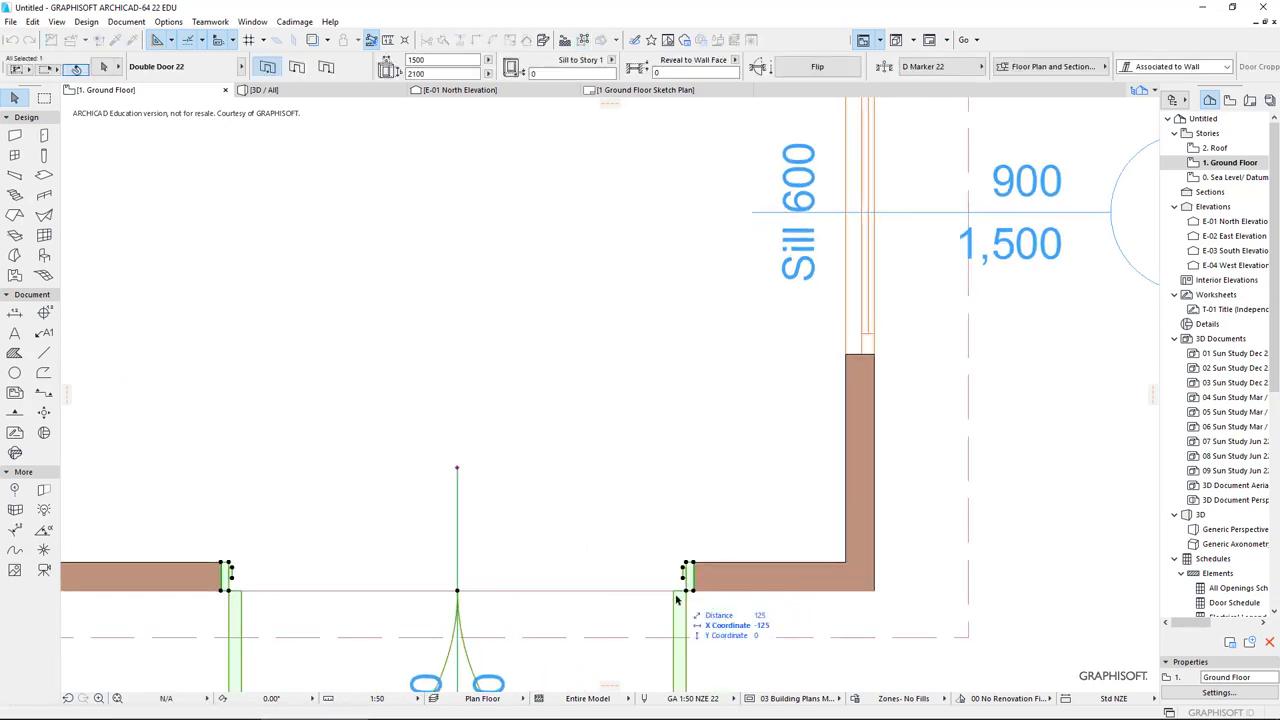
- Inspect the placed double door and side window in the 3D view from the front and the side
scroll(666, 506, "down", 4)
scroll(837, 563, "down", 3)
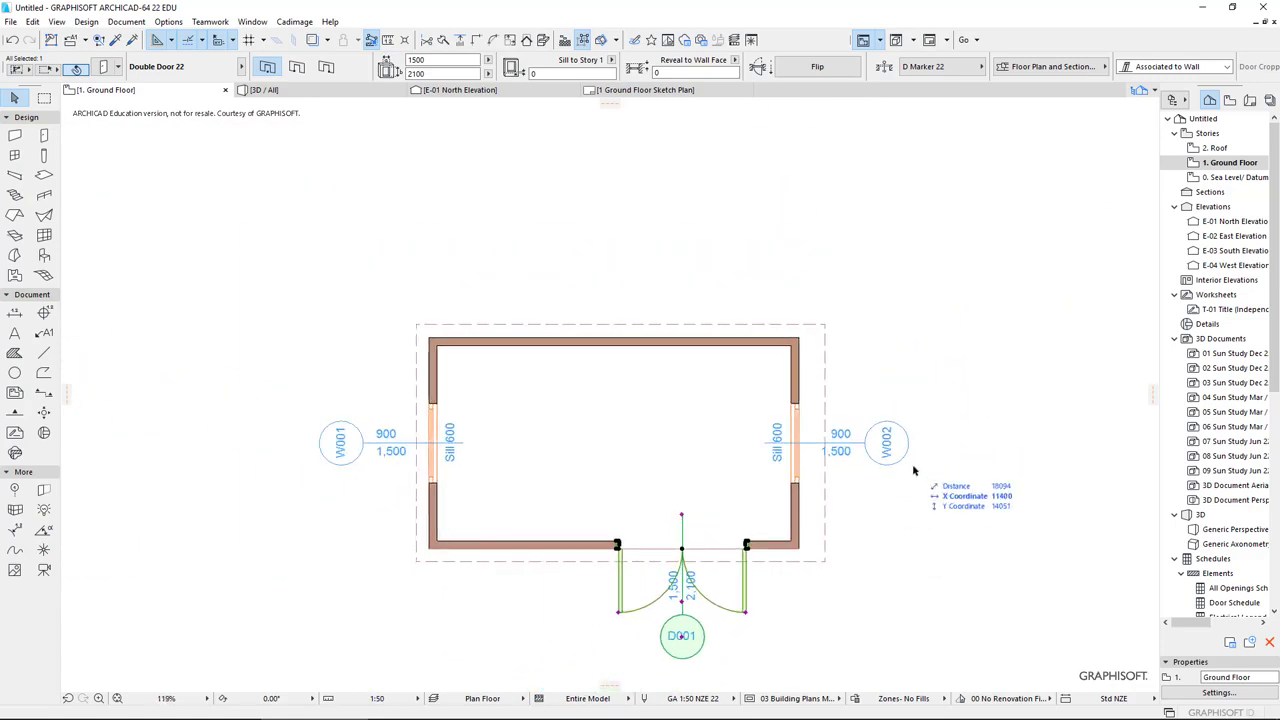
left_click(270, 93)
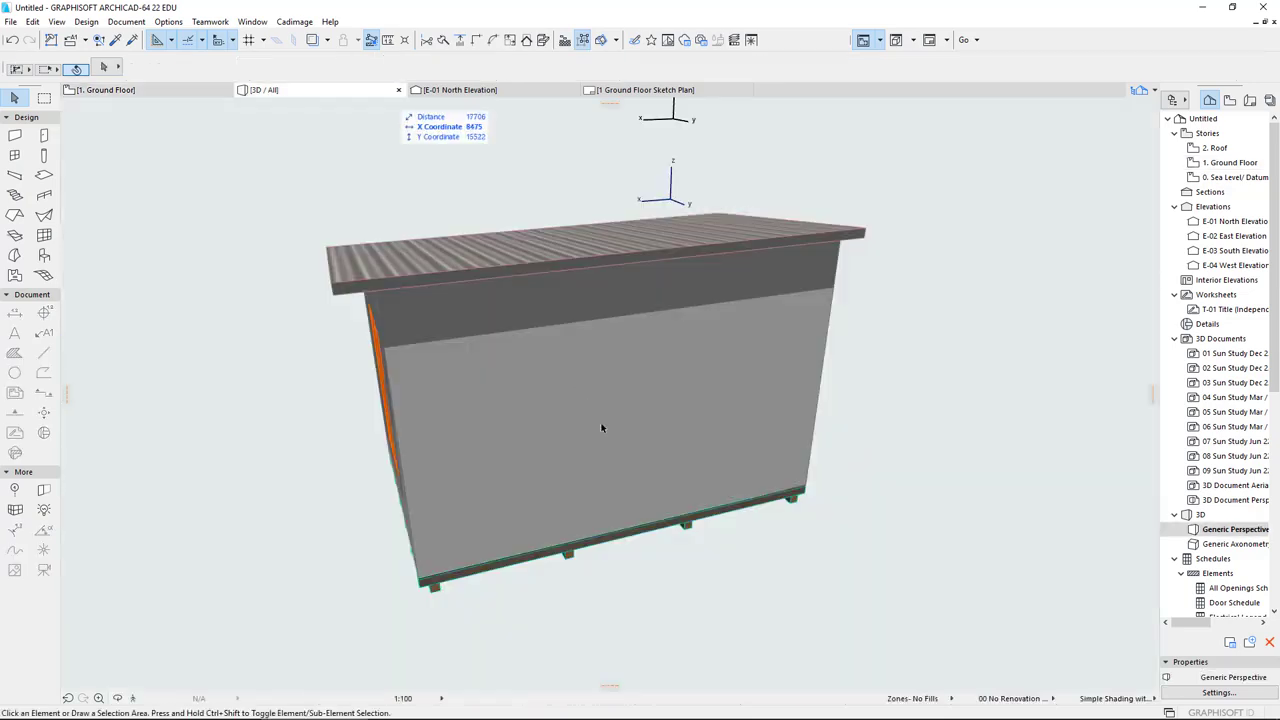
middle_click_drag(275, 335, 1063, 289, "shift")
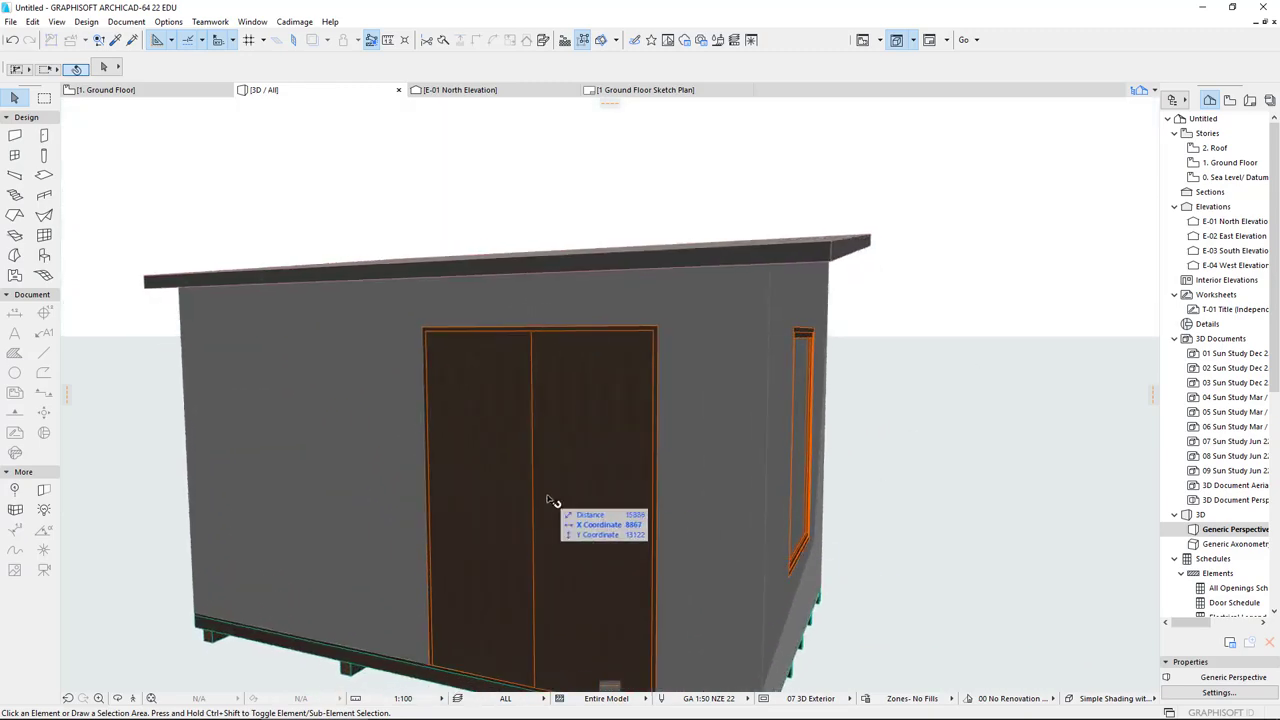
scroll(555, 504, "down", 4)
middle_click_drag(472, 509, 260, 491, "shift")
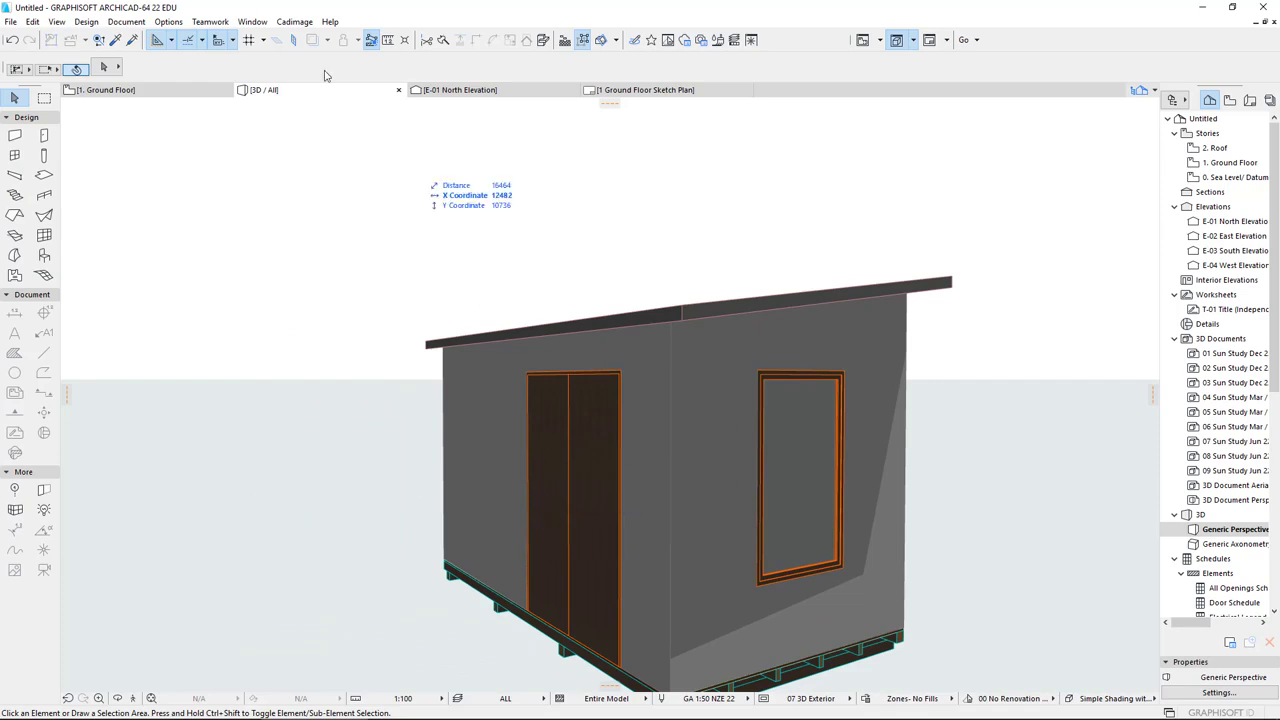
- In the ground floor plan, change the door leaf of the double door to No Grid
left_click(105, 89)
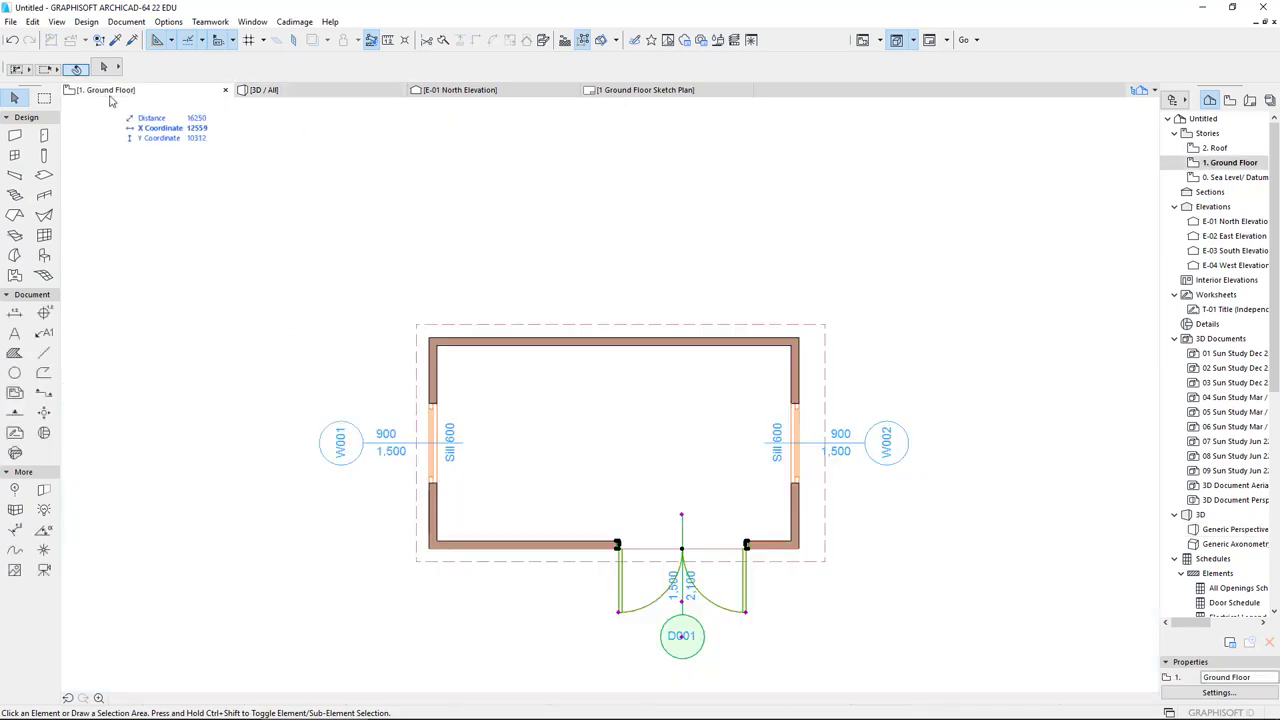
key("Escape")
left_click(747, 595)
left_click(745, 594)
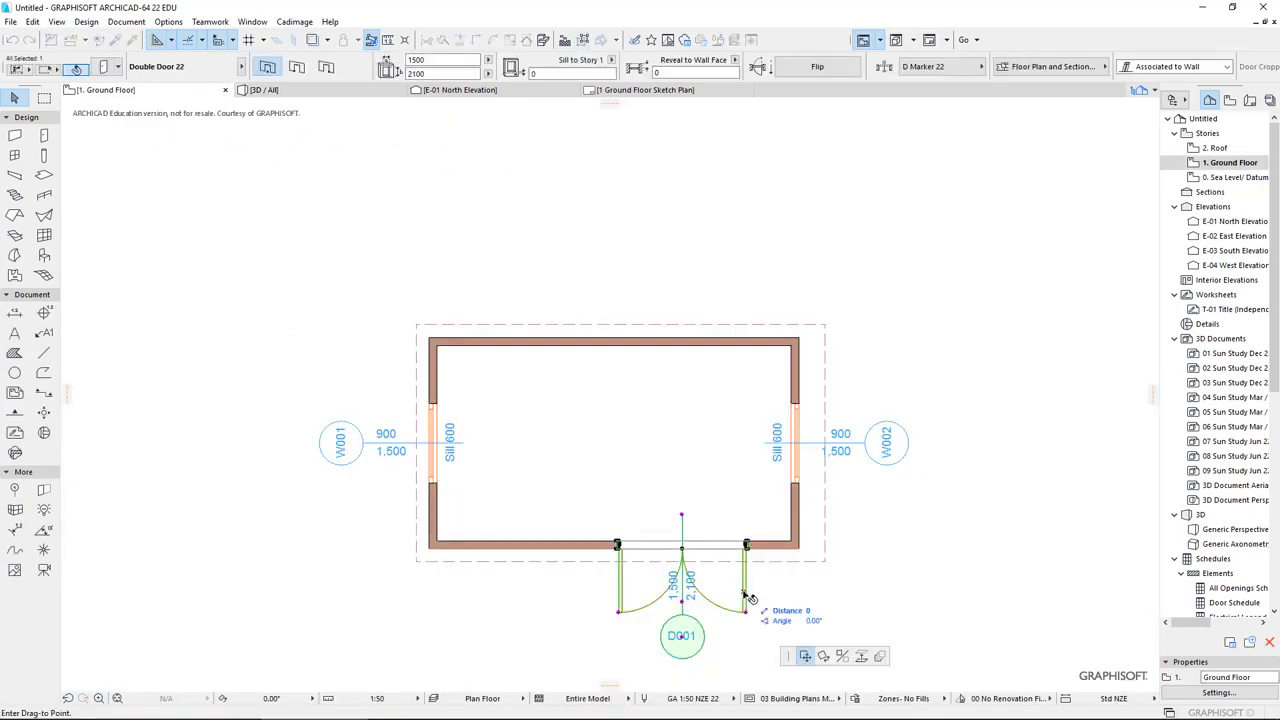
key("Escape")
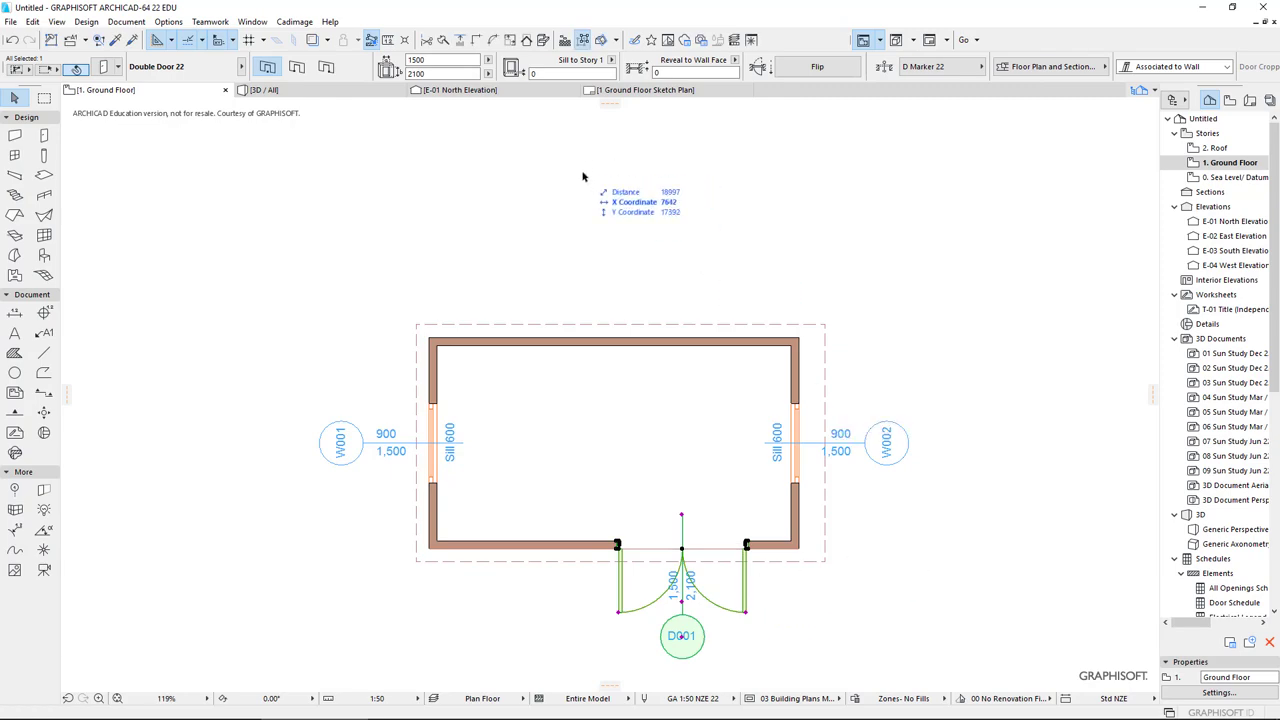
key("ctrl+t")
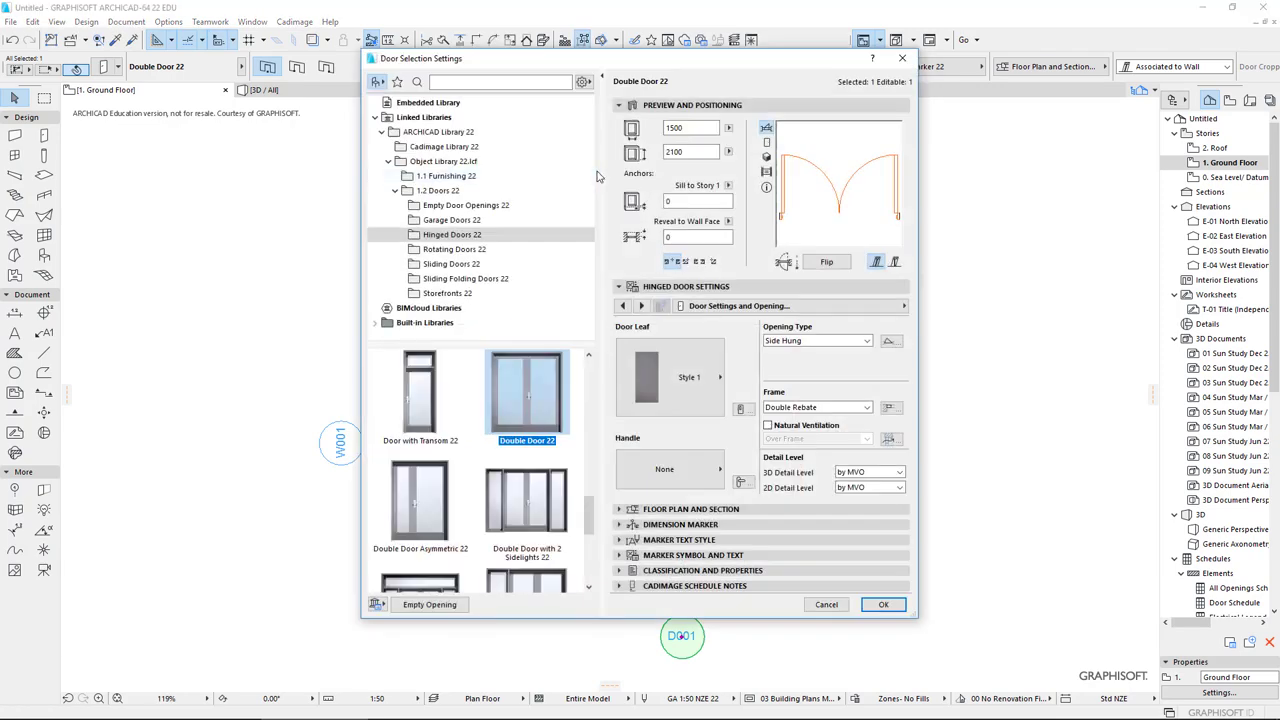
left_click(717, 384)
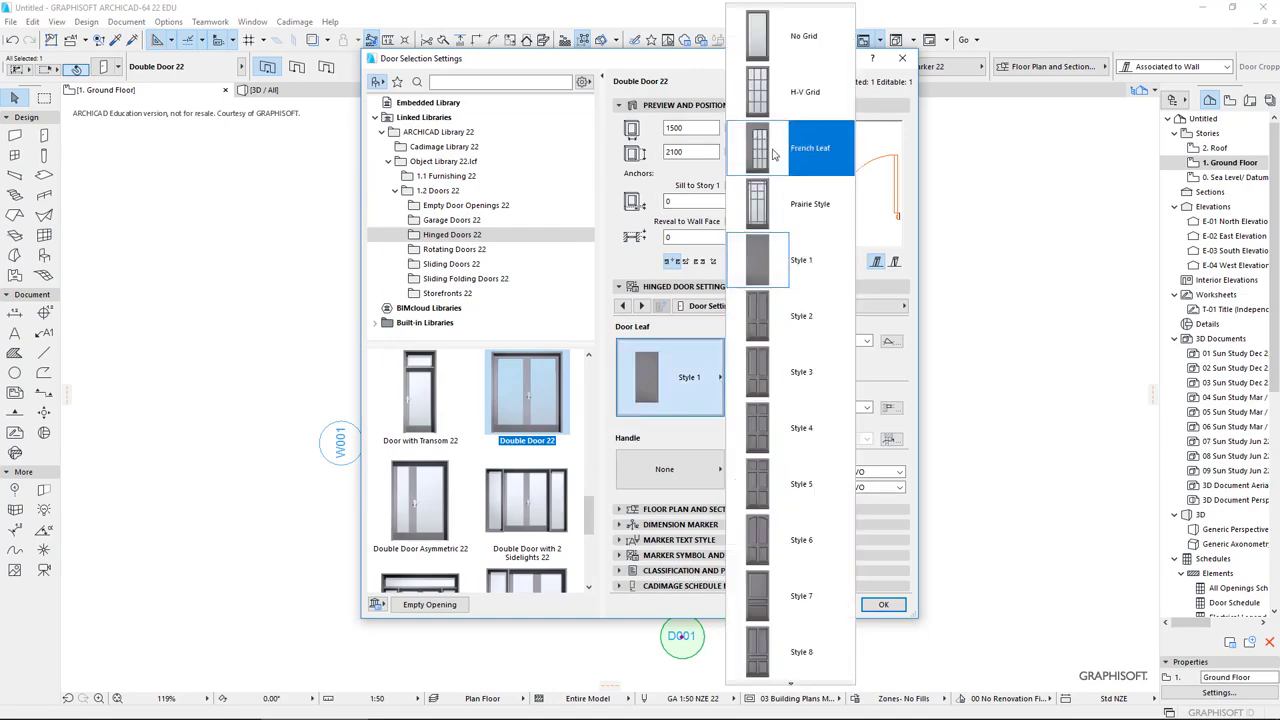
left_click(762, 40)
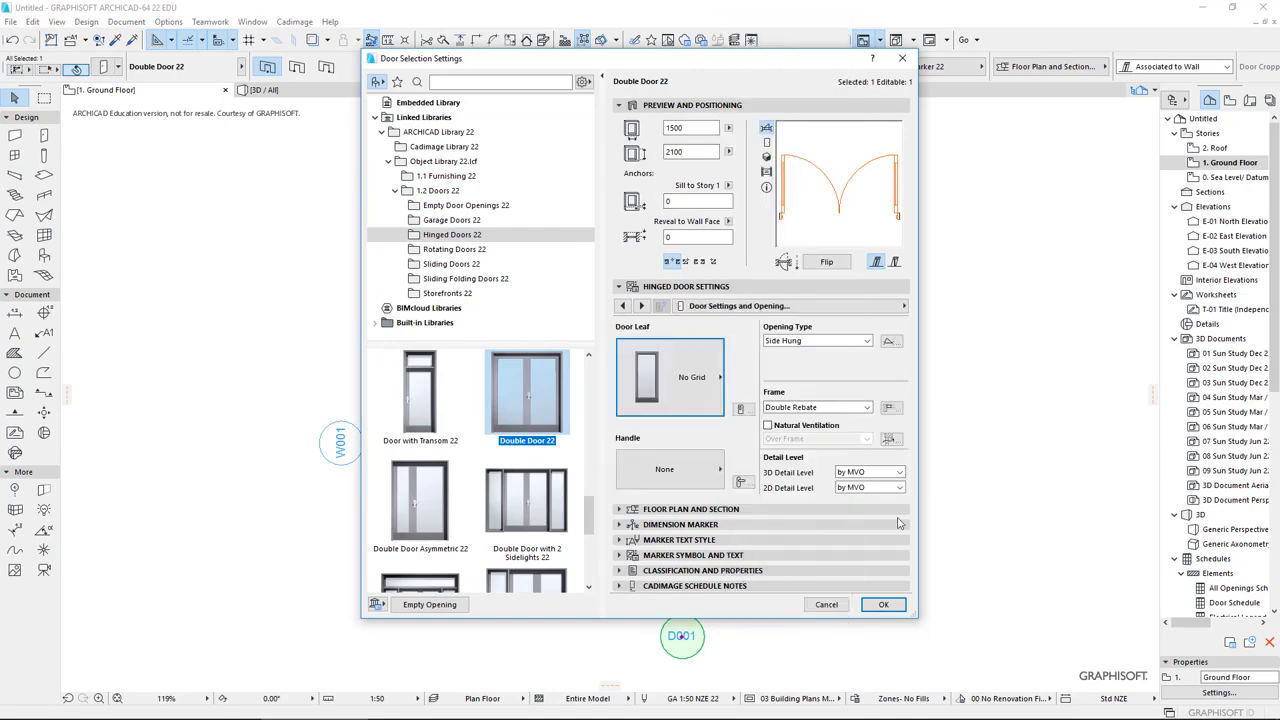
left_click(884, 605)
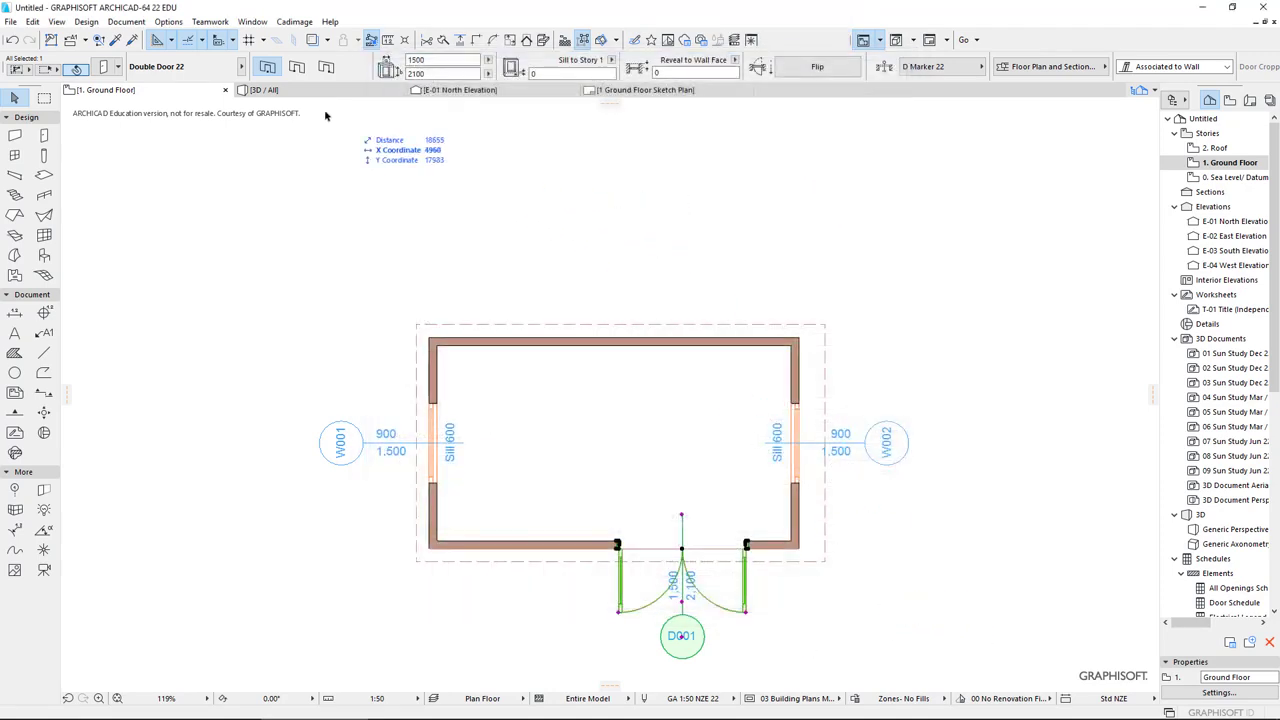
- In the 3D view, move the double door left along the front wall, and move it back right by about 1218 mm
left_click(307, 96)
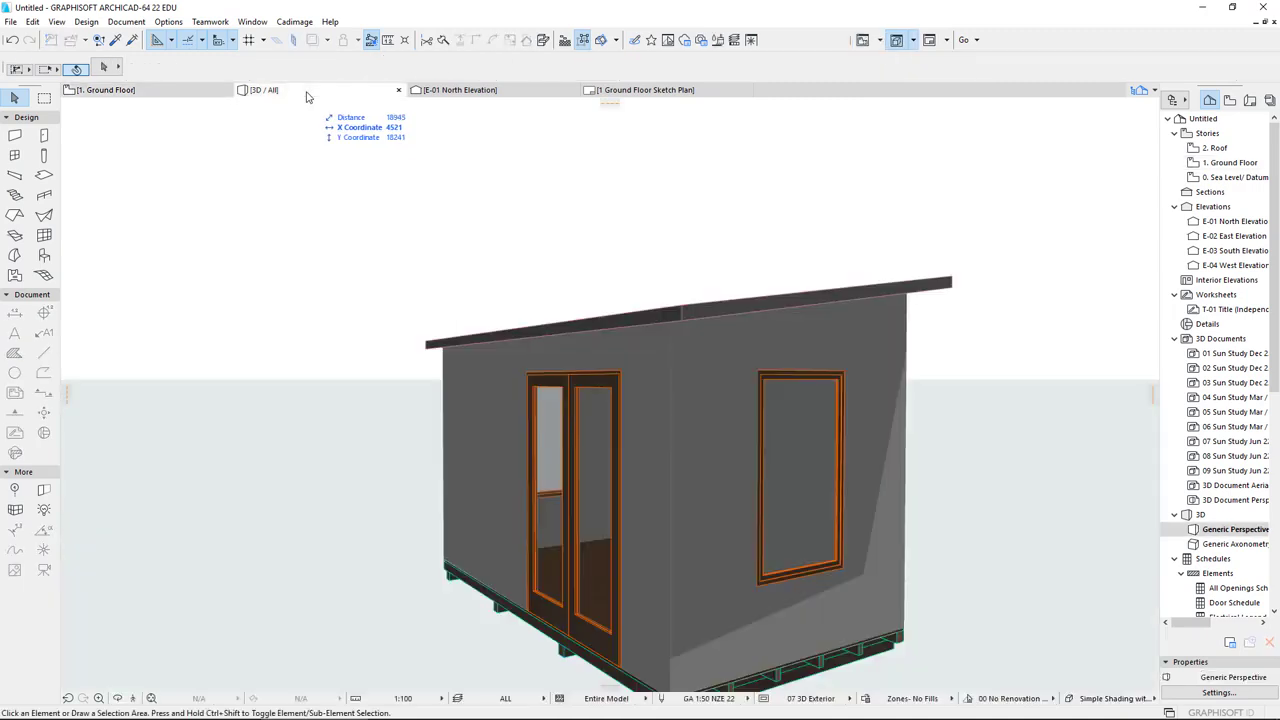
middle_click_drag(508, 361, 591, 366)
left_click_drag(591, 366, 697, 402, "shift")
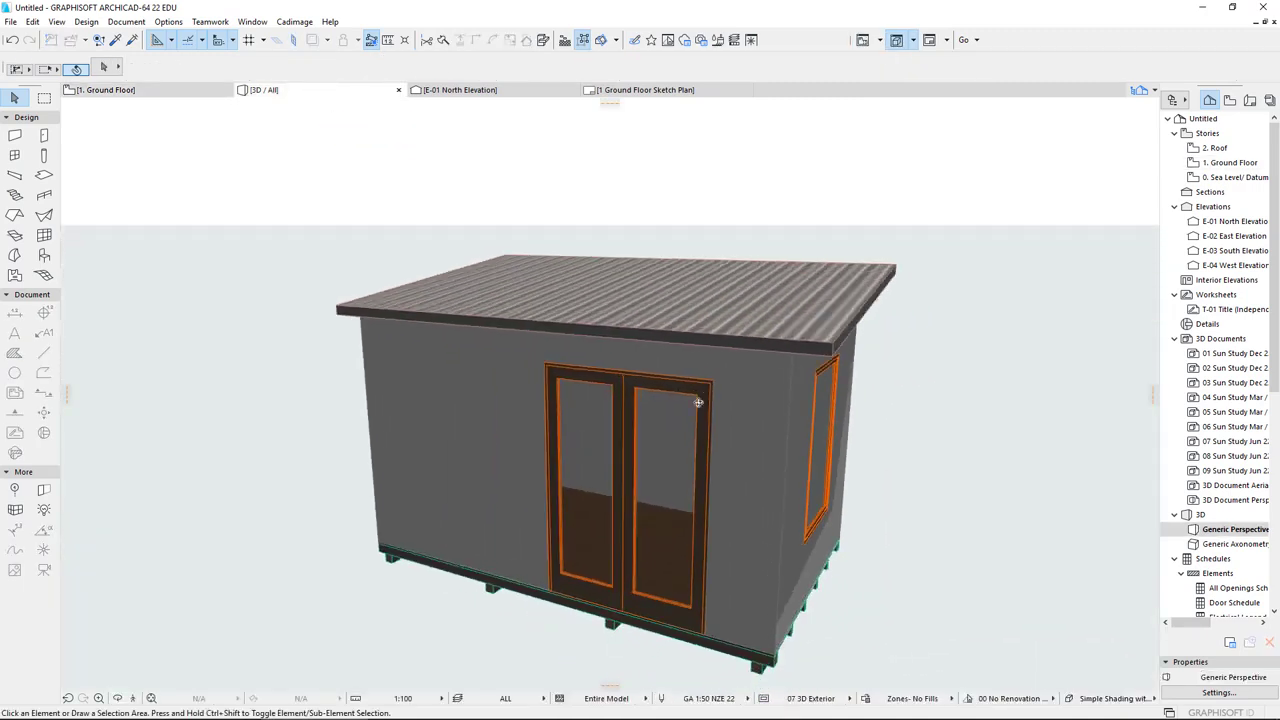
left_click(632, 548)
left_click(638, 609)
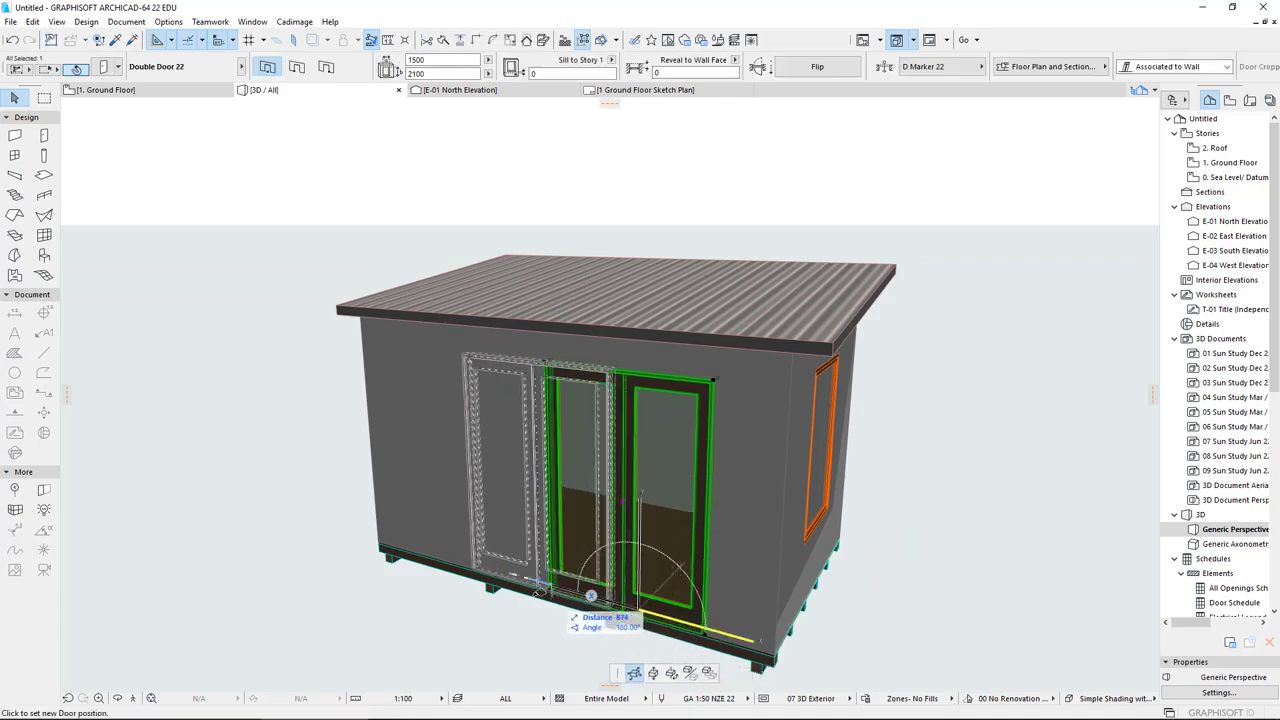
left_click(525, 585)
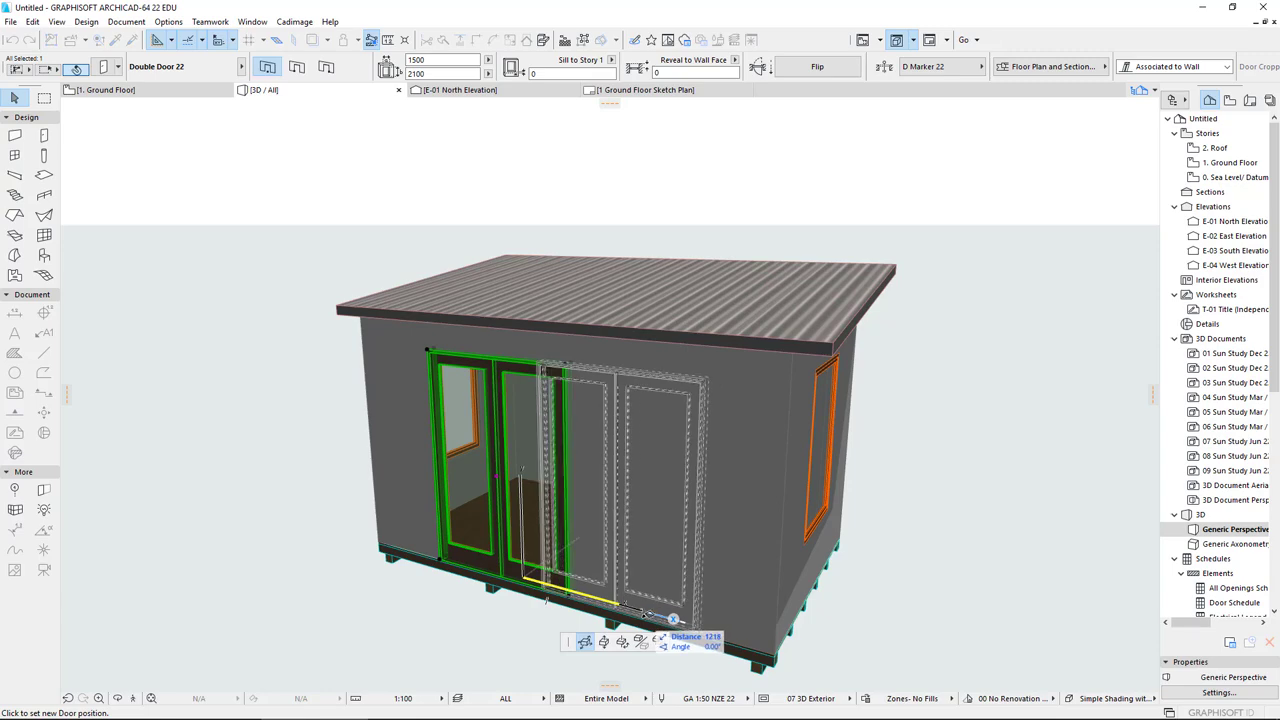
left_click(645, 622)
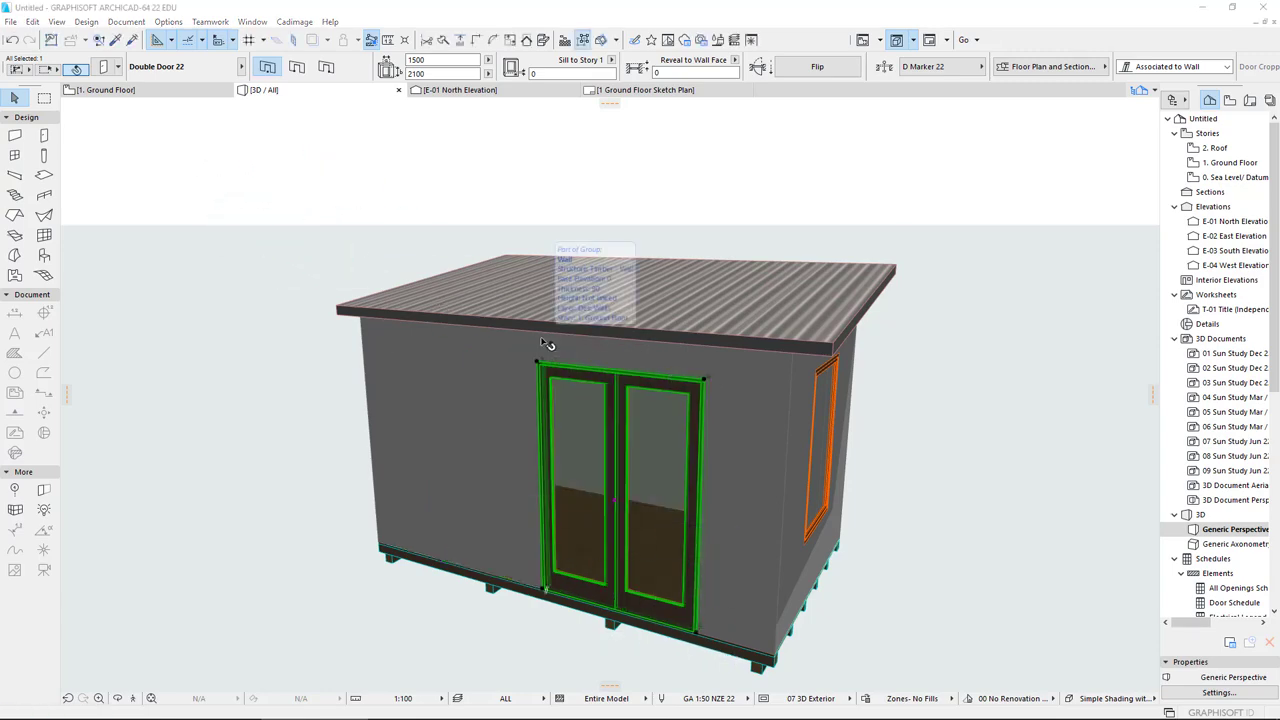
- Keep Double Door 22 as the door type and give it a No Grid leaf and Handle 1
key("ctrl+t")
left_click(406, 412)
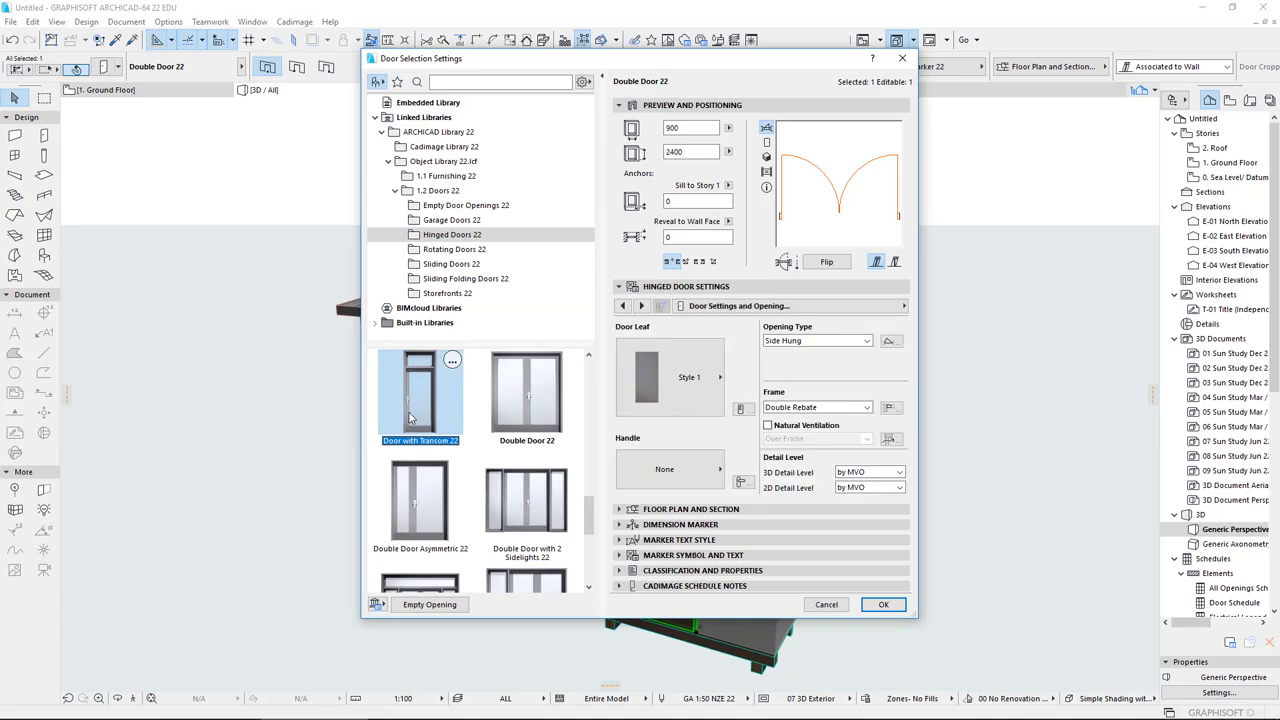
left_click(503, 404)
left_click(659, 385)
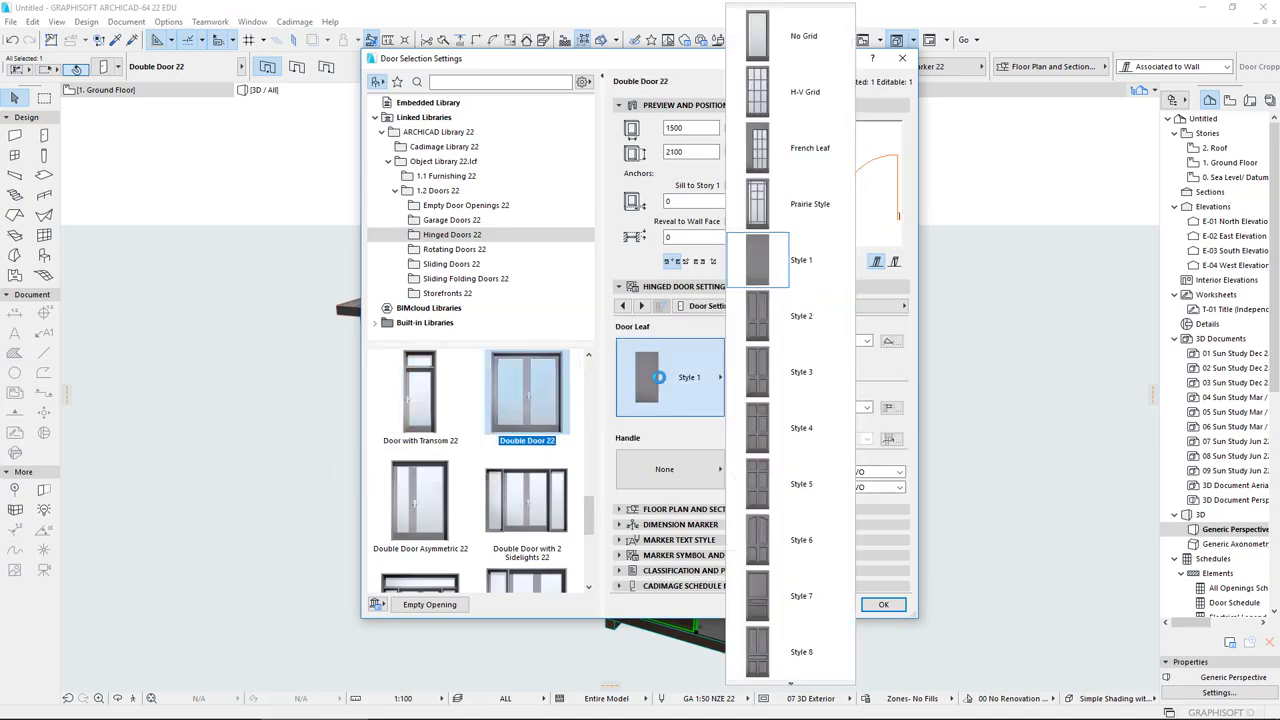
left_click(758, 72)
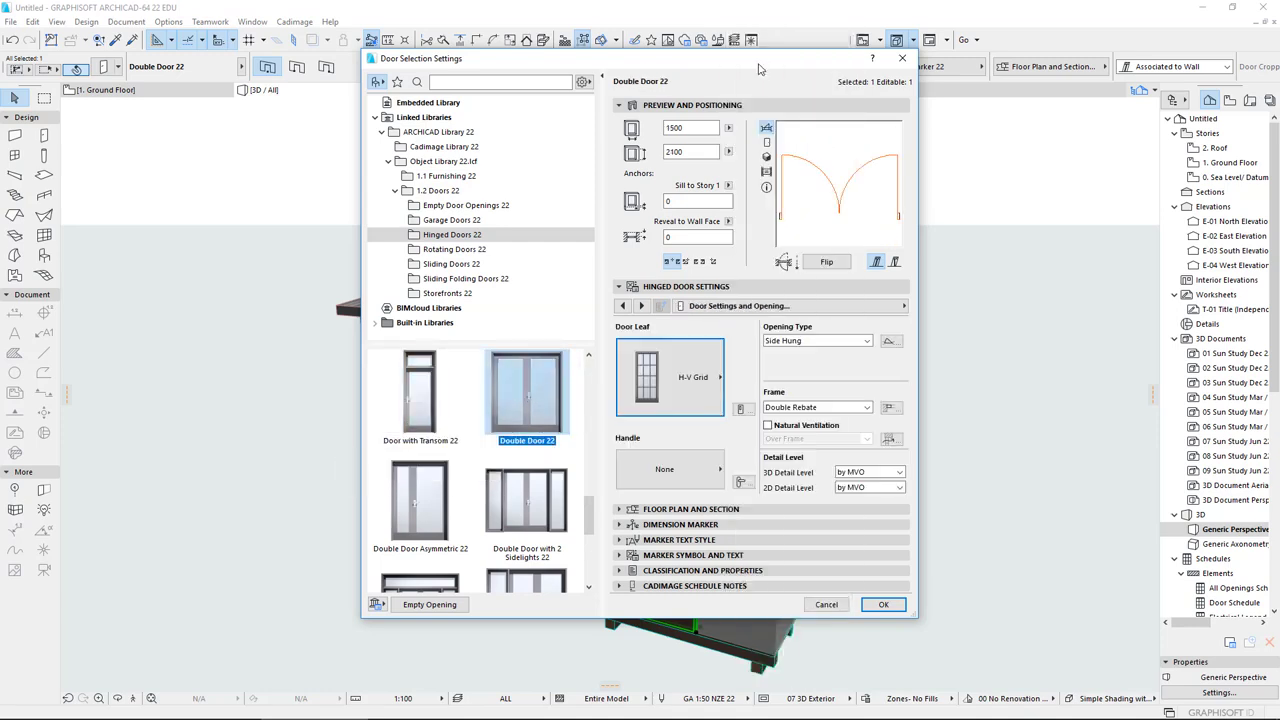
left_click(705, 357)
left_click(757, 44)
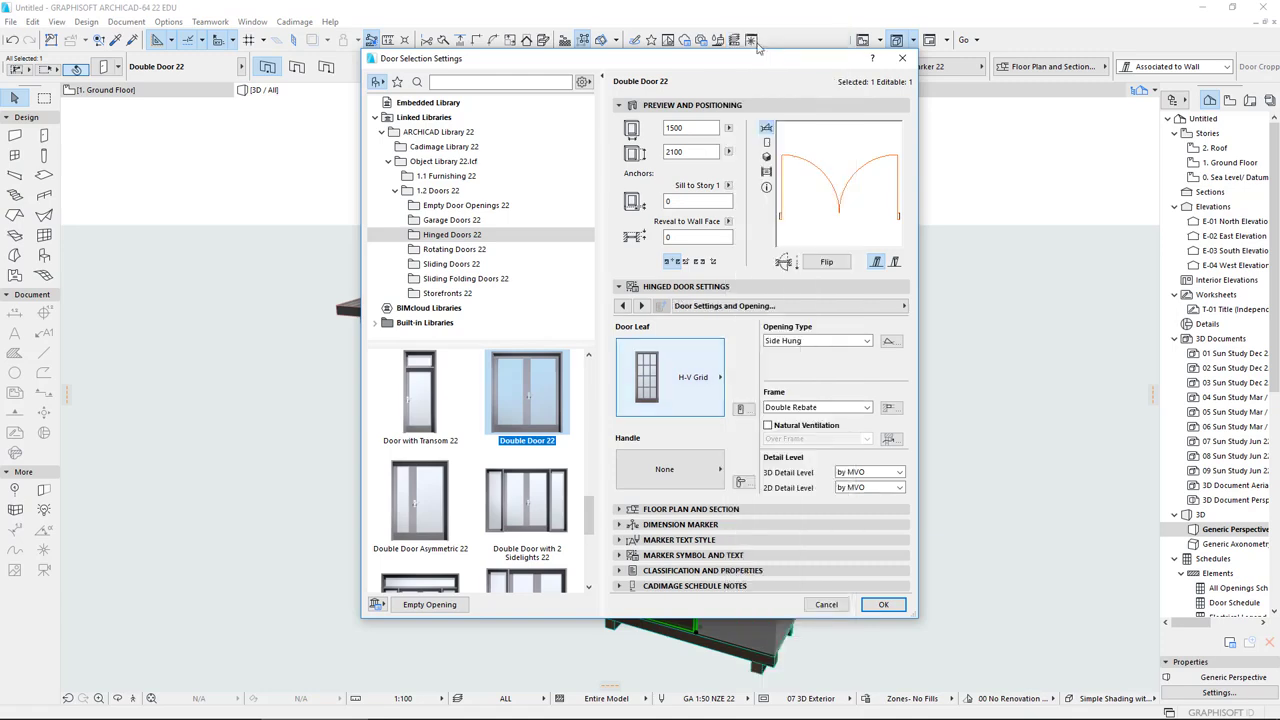
left_click(712, 478)
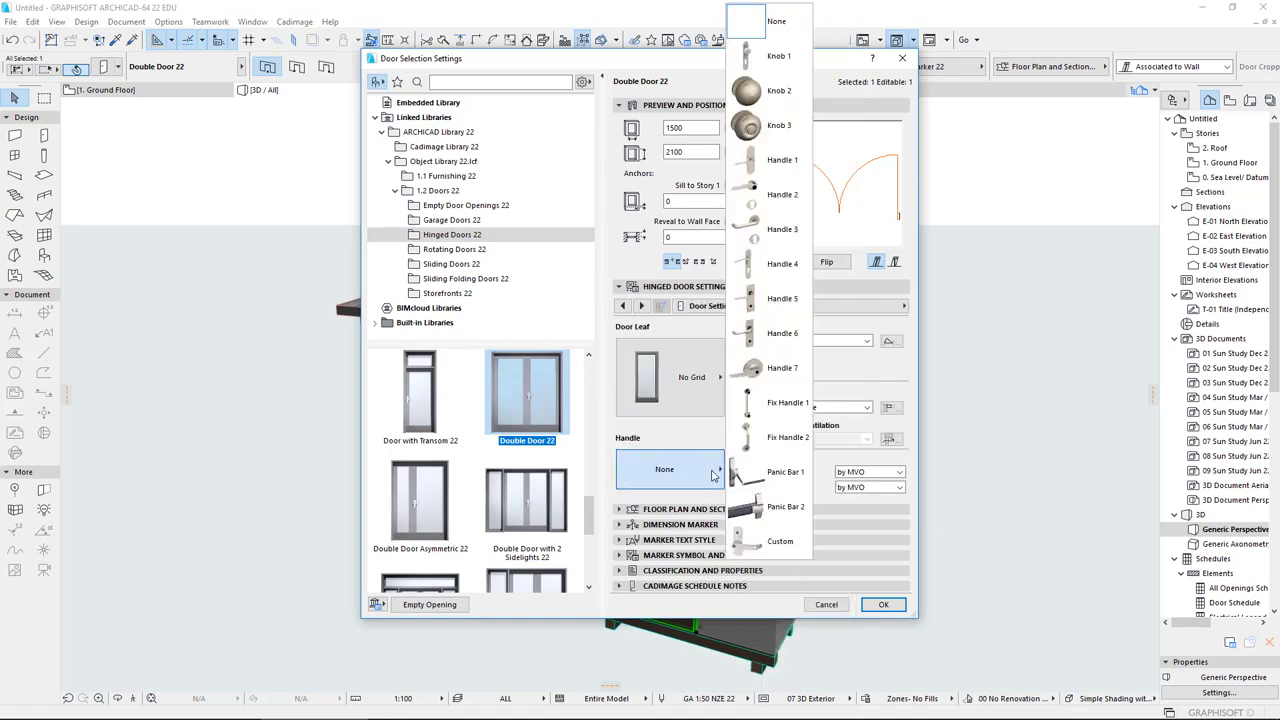
left_click(768, 161)
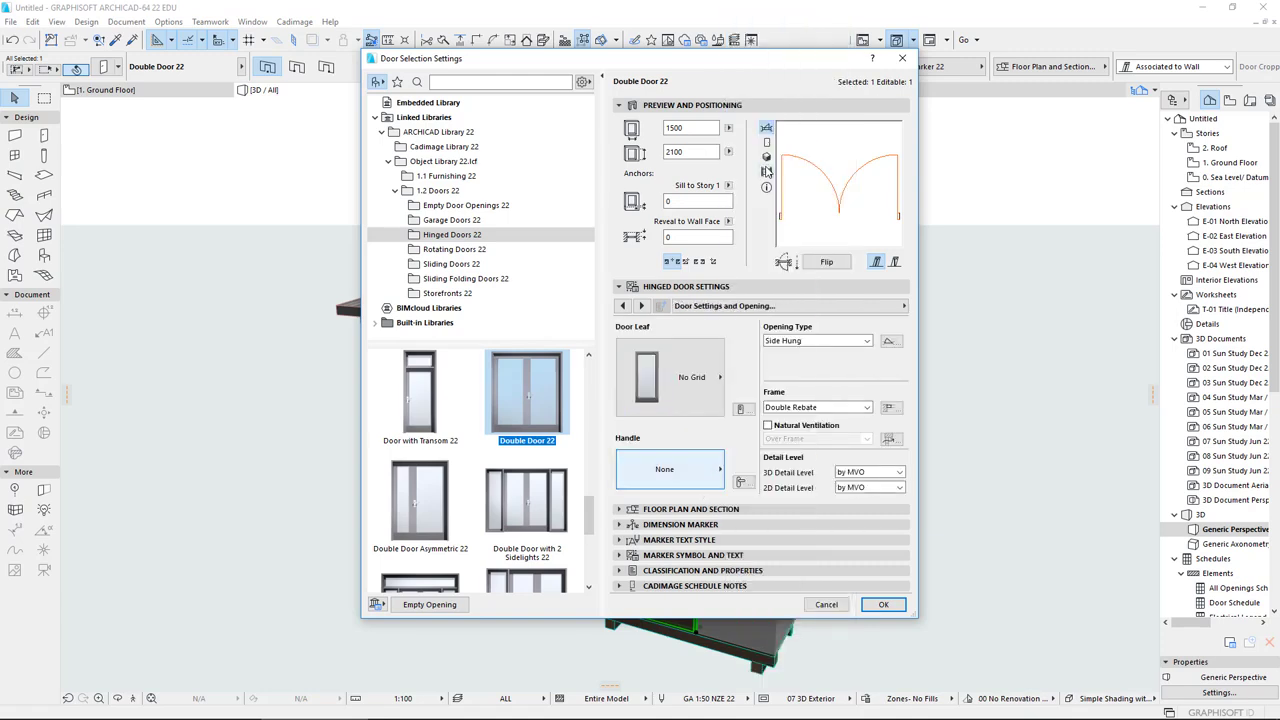
left_click(884, 605)
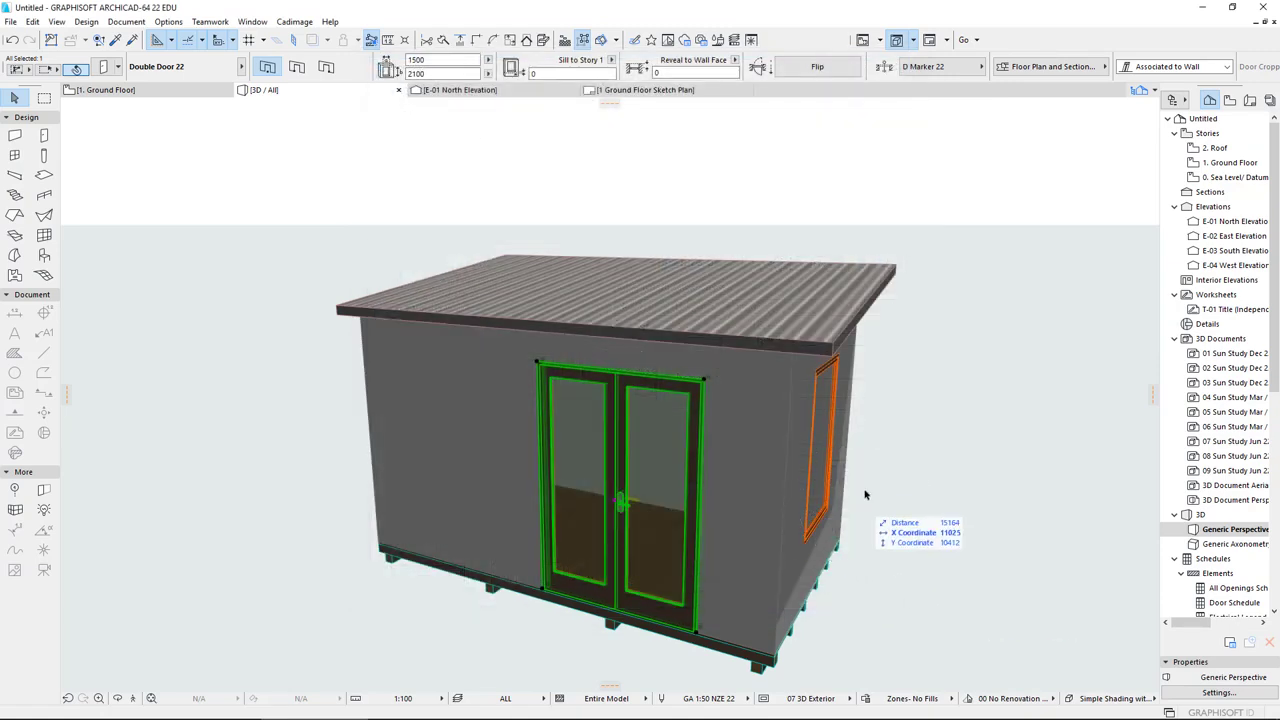
- Set the height of the window in the side wall nearest the double door to 1000 mm
middle_click_drag(866, 495, 776, 486, "shift")
left_click(818, 490)
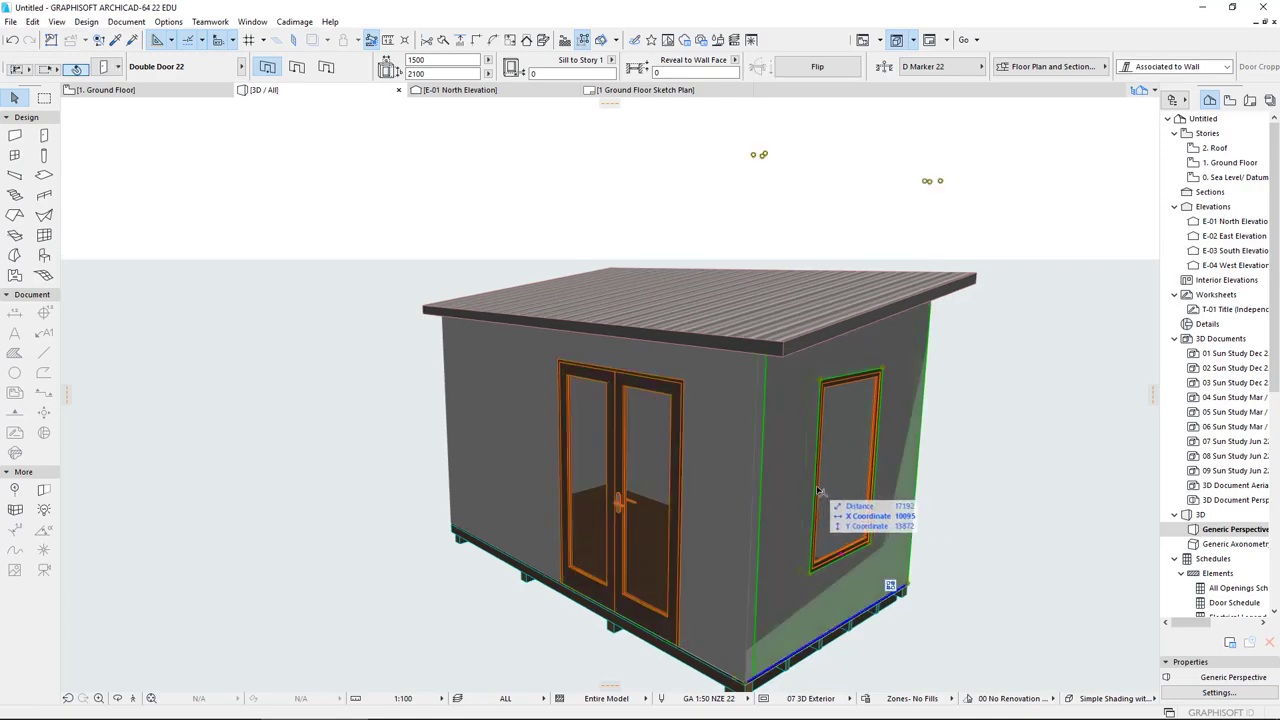
left_click(875, 467)
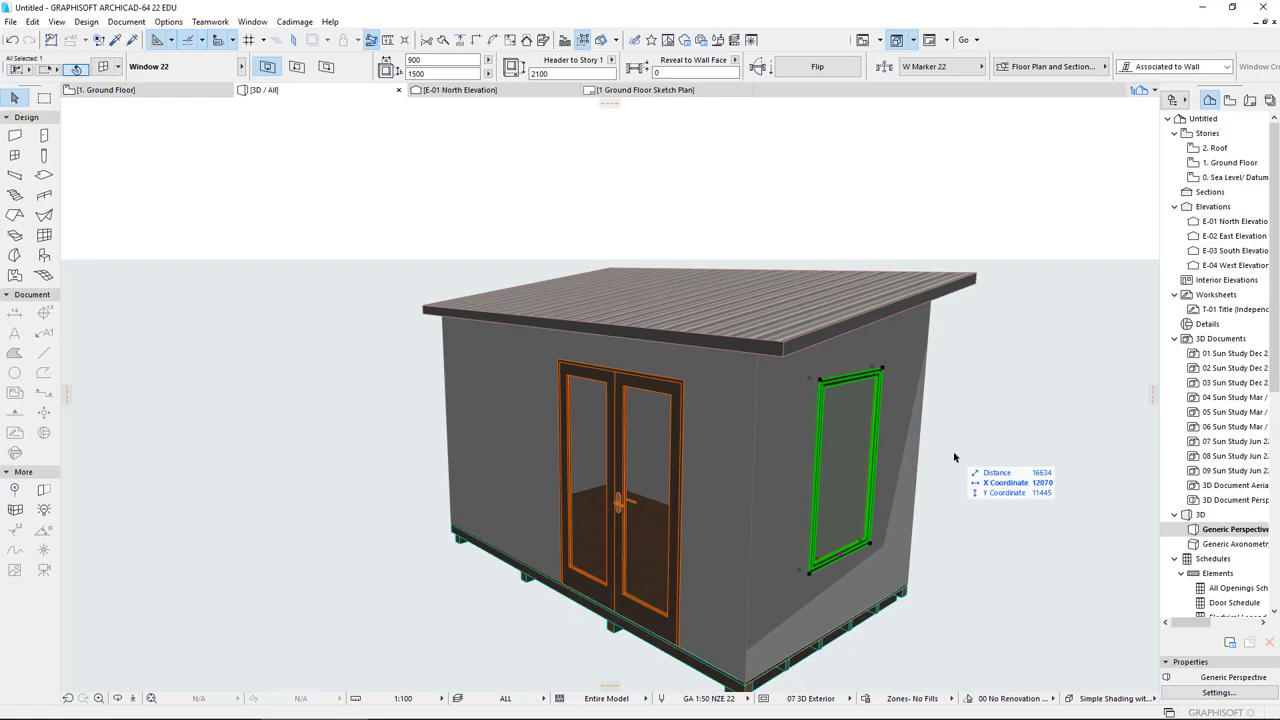
key("ctrl+t")
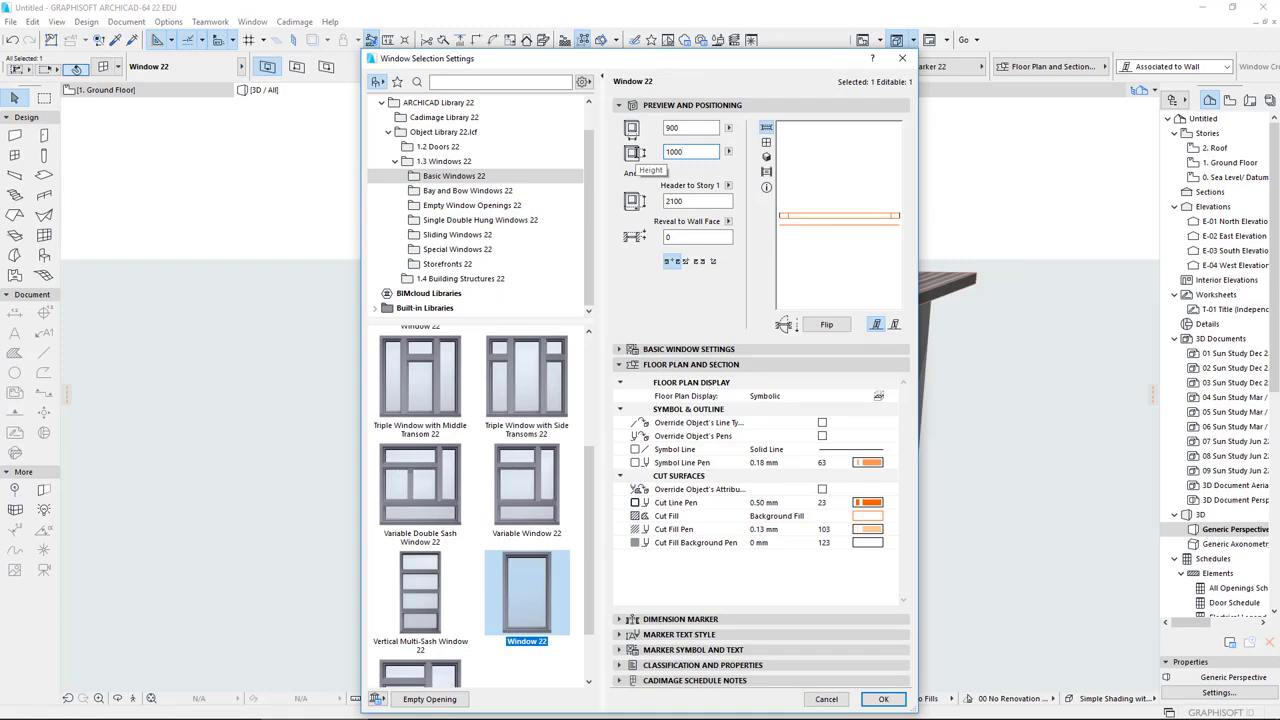
key("Return")
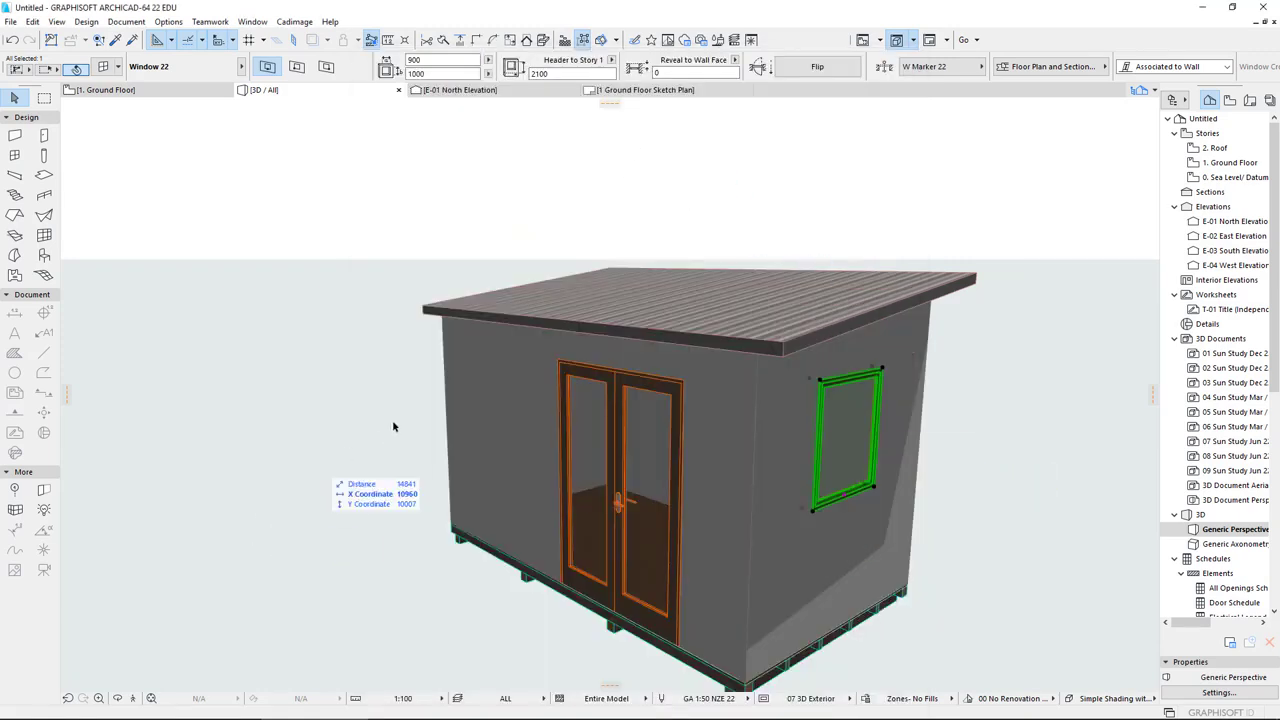
- Resize the window in the opposite side wall to 1200 mm wide and 400 mm high
middle_click_drag(391, 400, 1014, 363, "shift")
scroll(737, 437, "down", 8)
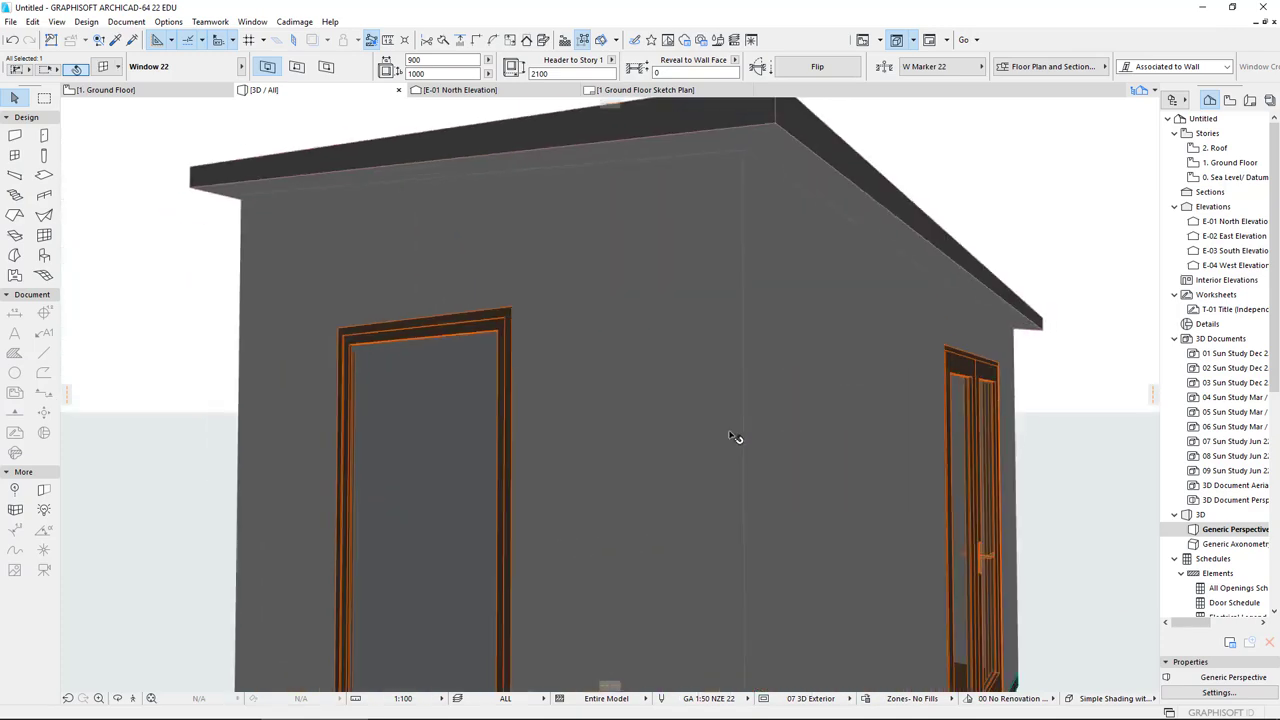
left_click(575, 637)
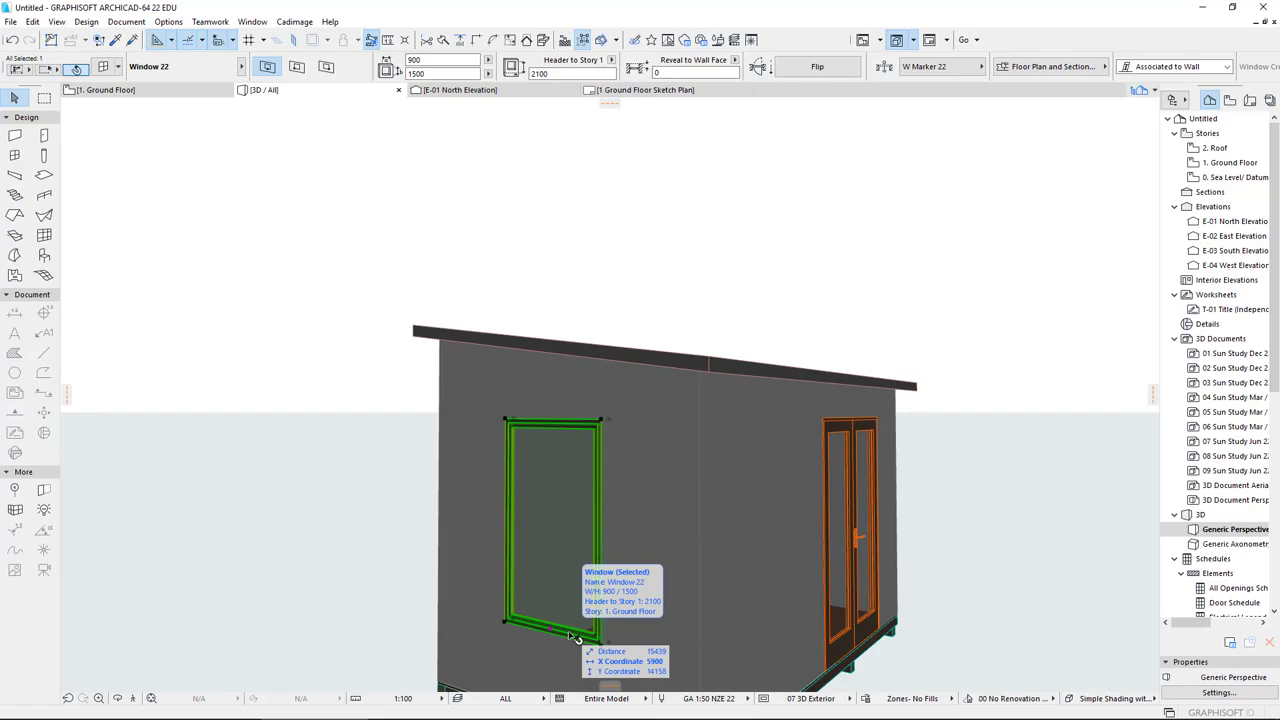
double_click(575, 637)
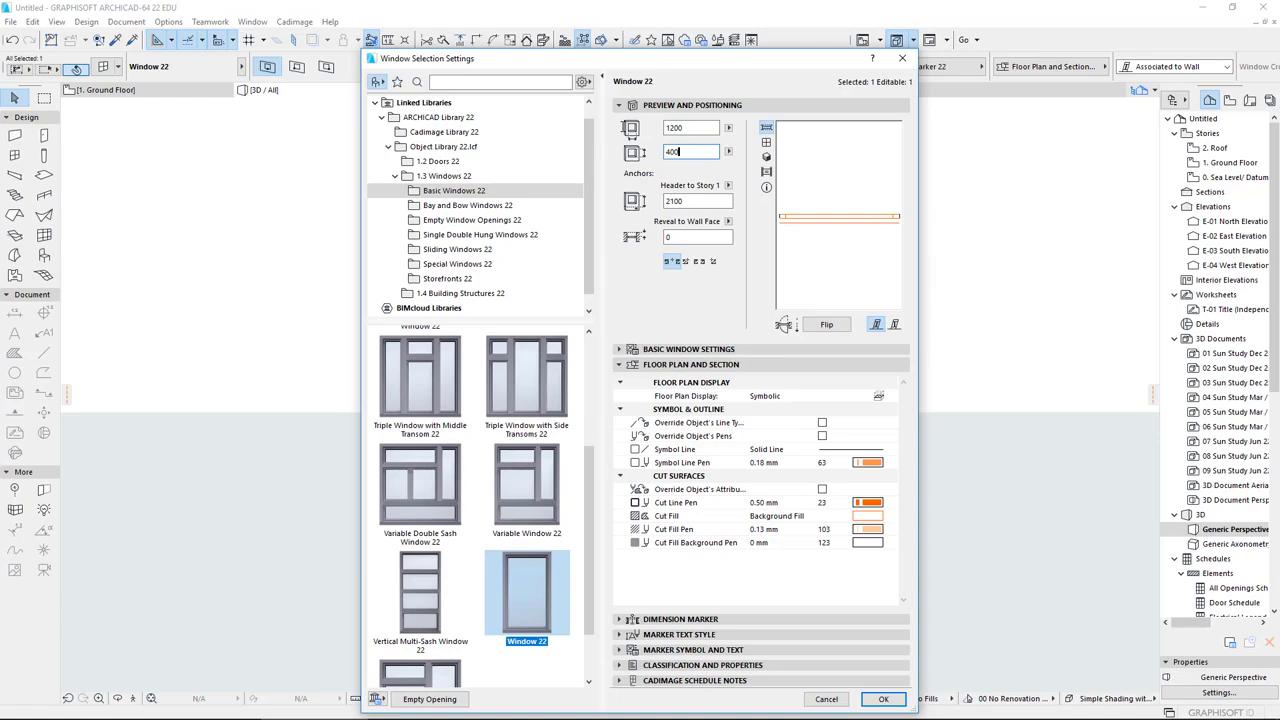
key("Return")
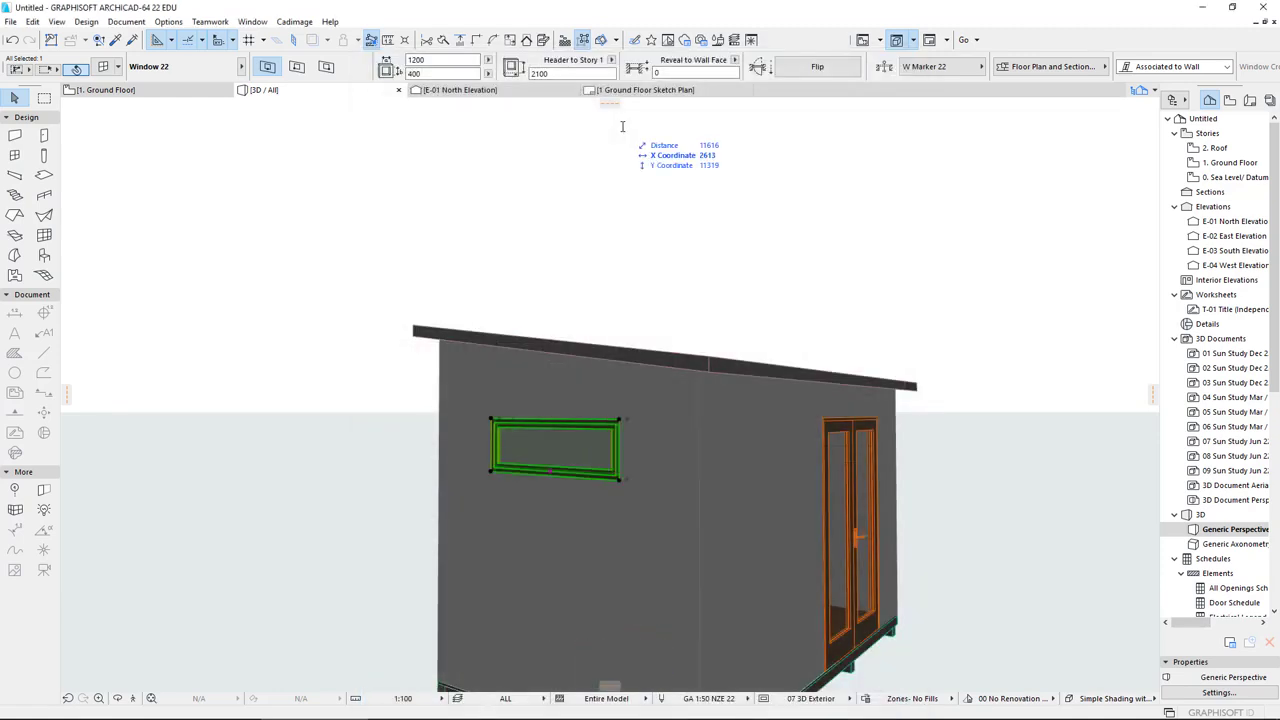
- Offset the roof edge above the double door outward by 400 mm in the 3D view
left_click(146, 92)
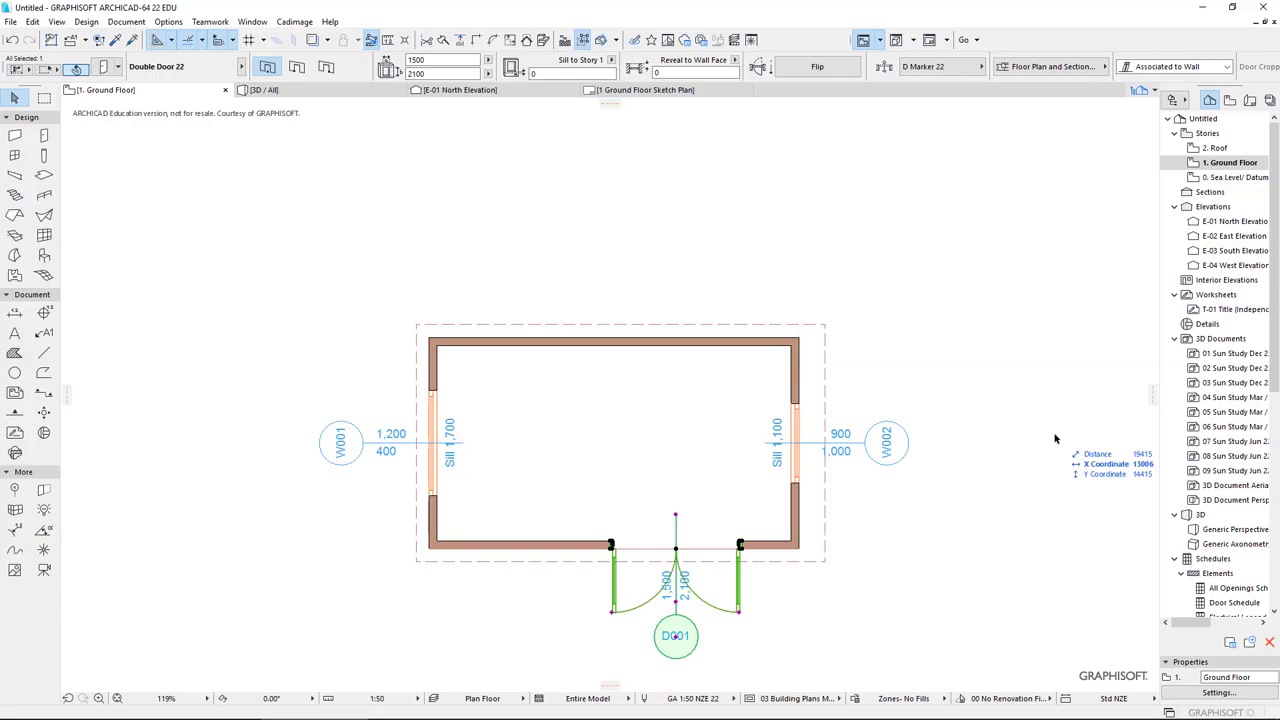
left_click(264, 90)
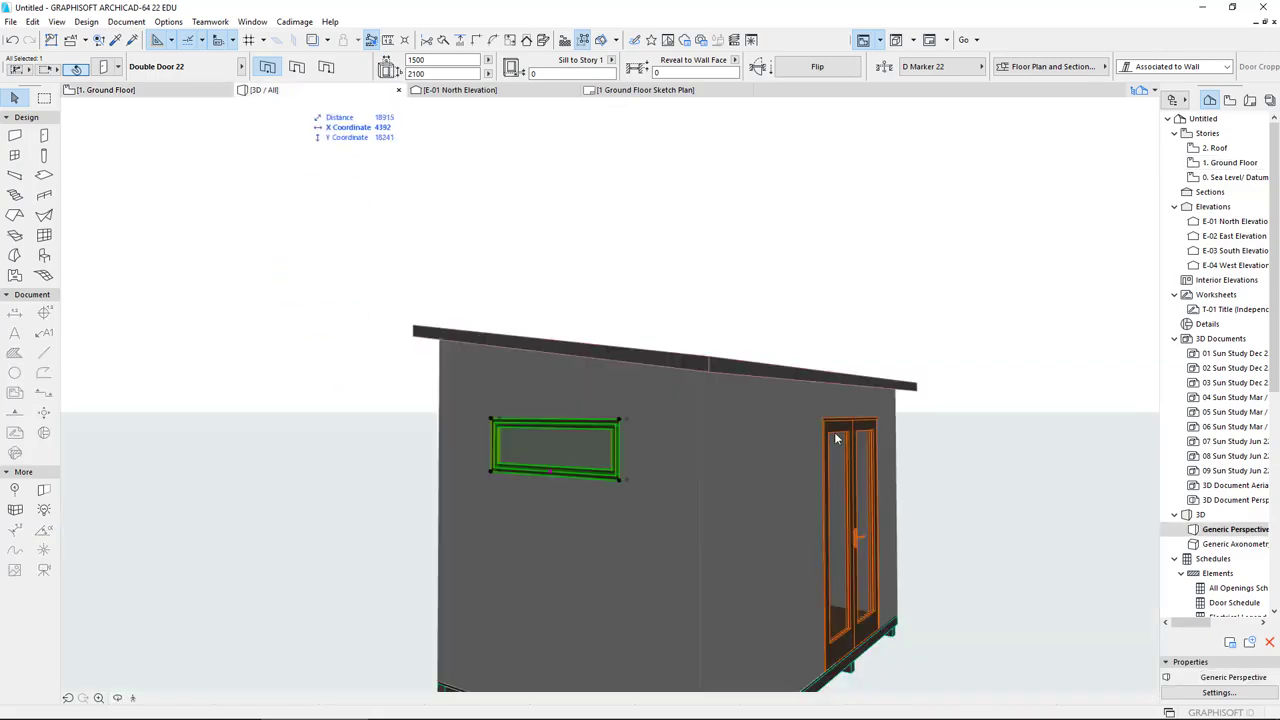
scroll(889, 444, "down", 4)
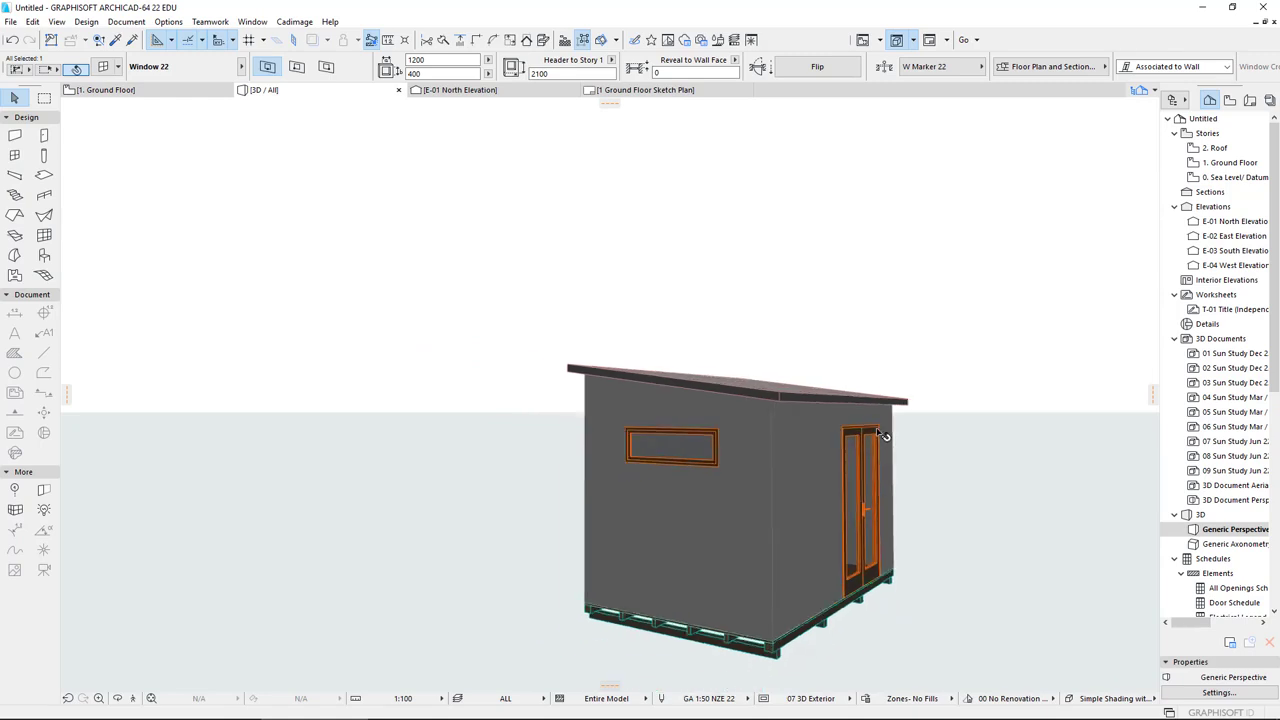
middle_click_drag(884, 437, 1033, 479, "shift")
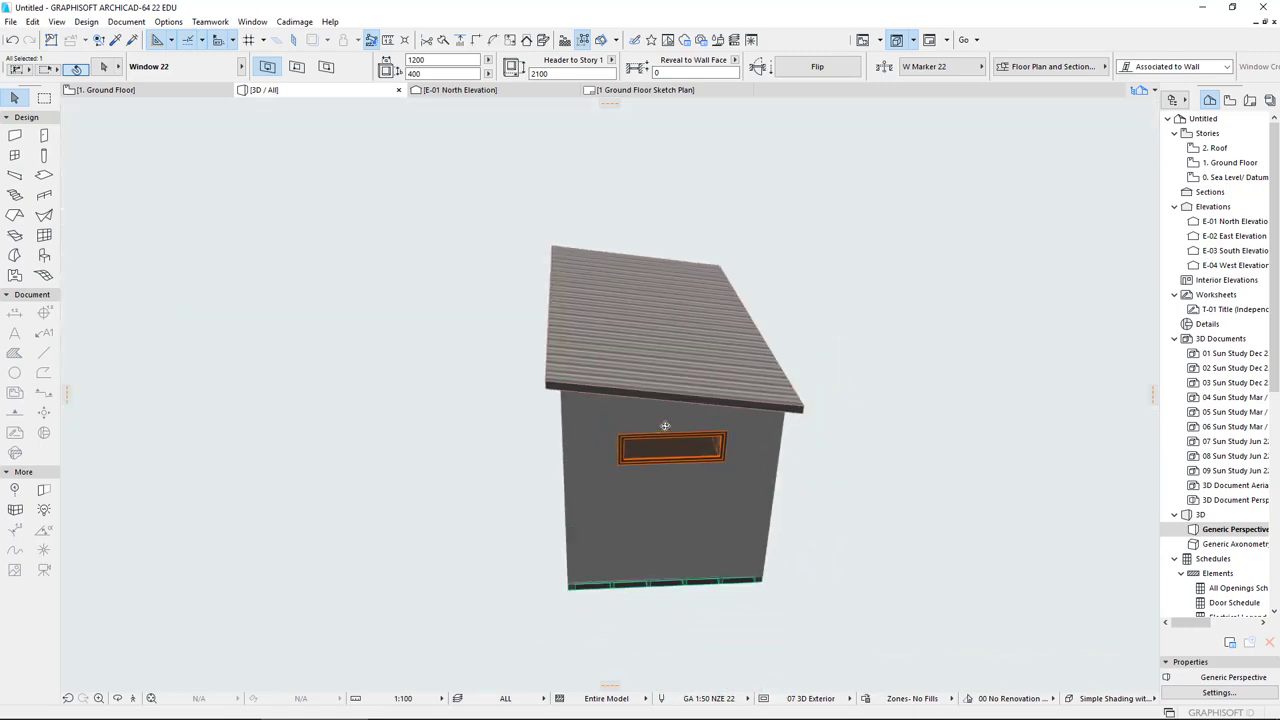
middle_click_drag(665, 426, 480, 396, "shift")
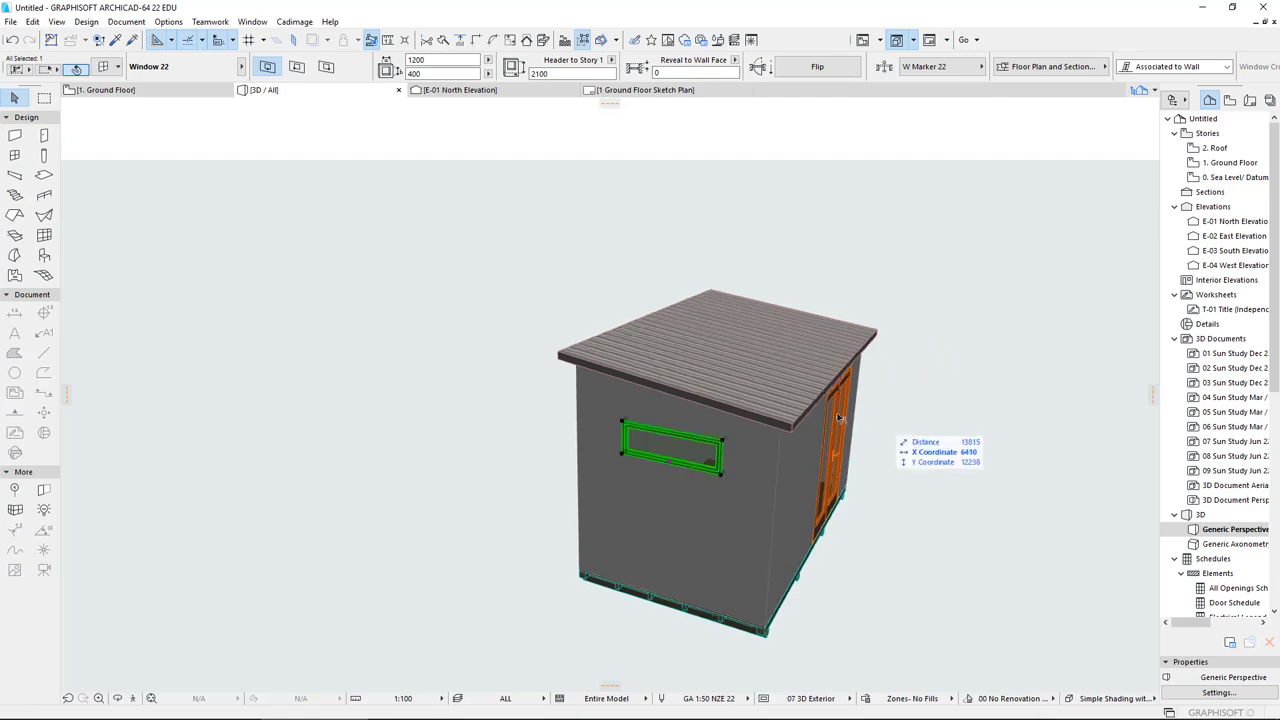
left_click(803, 424)
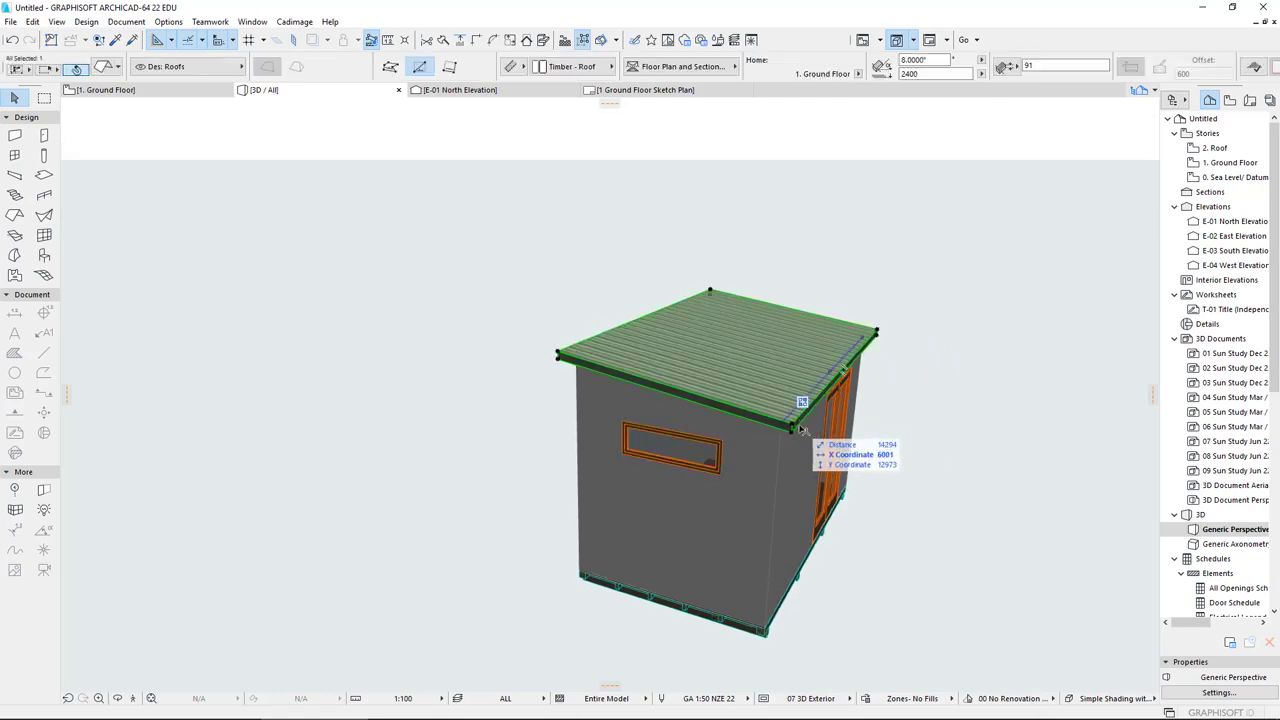
left_click(801, 428)
left_click(917, 344)
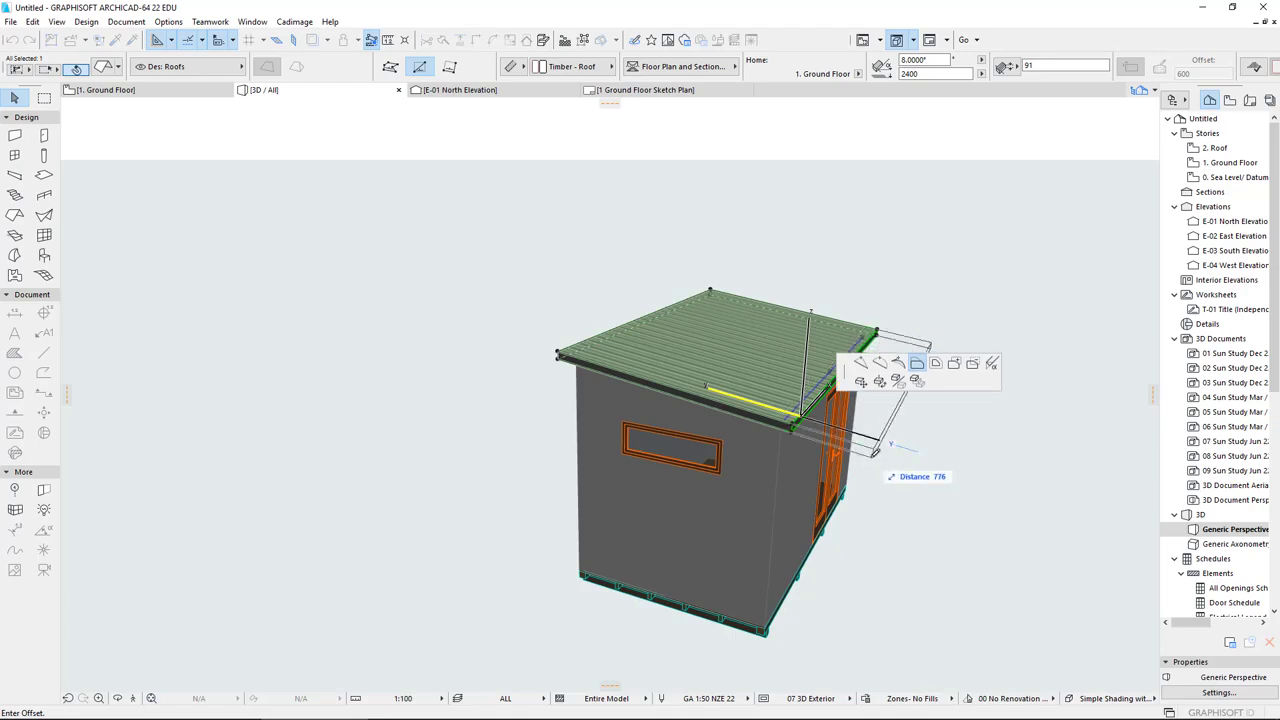
type("400")
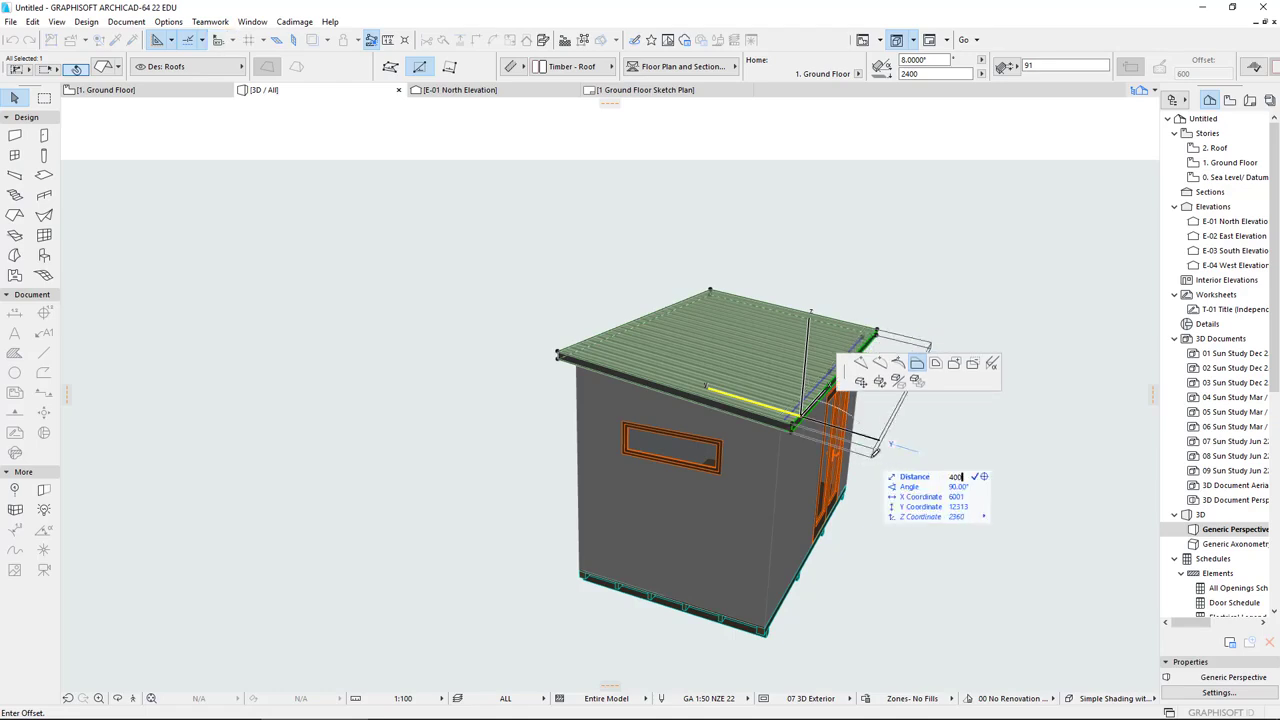
key("Return")
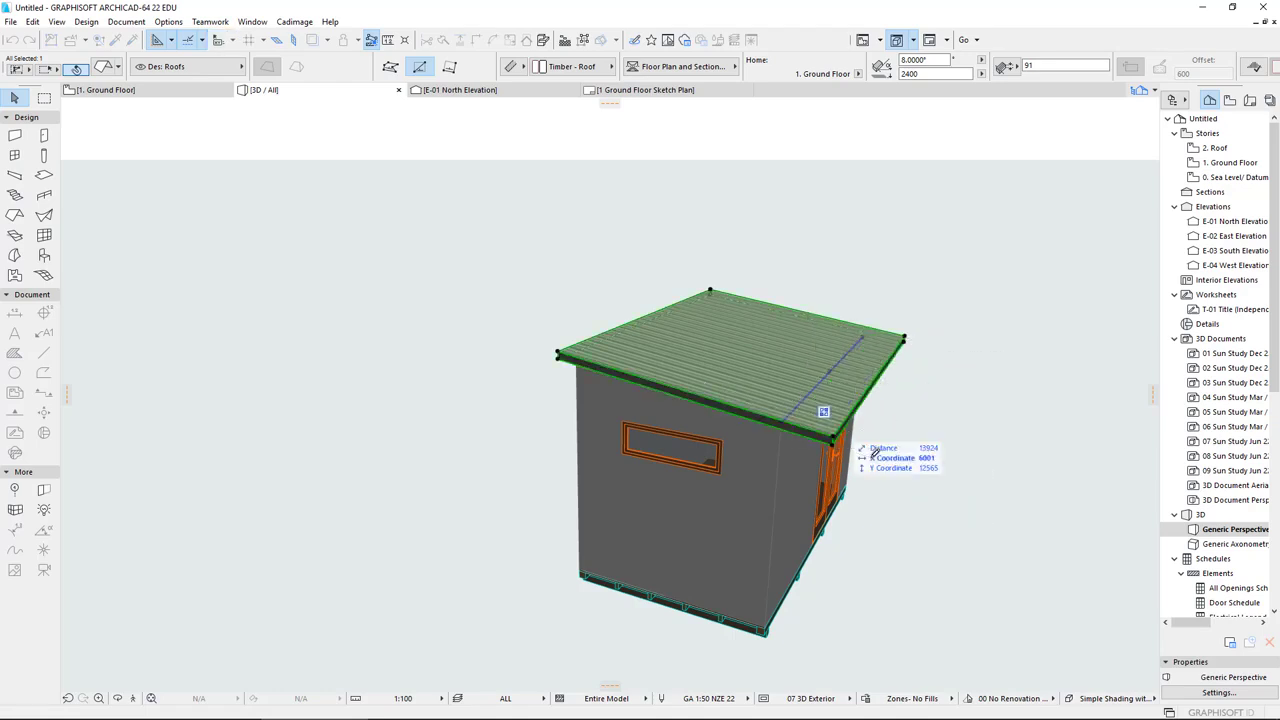